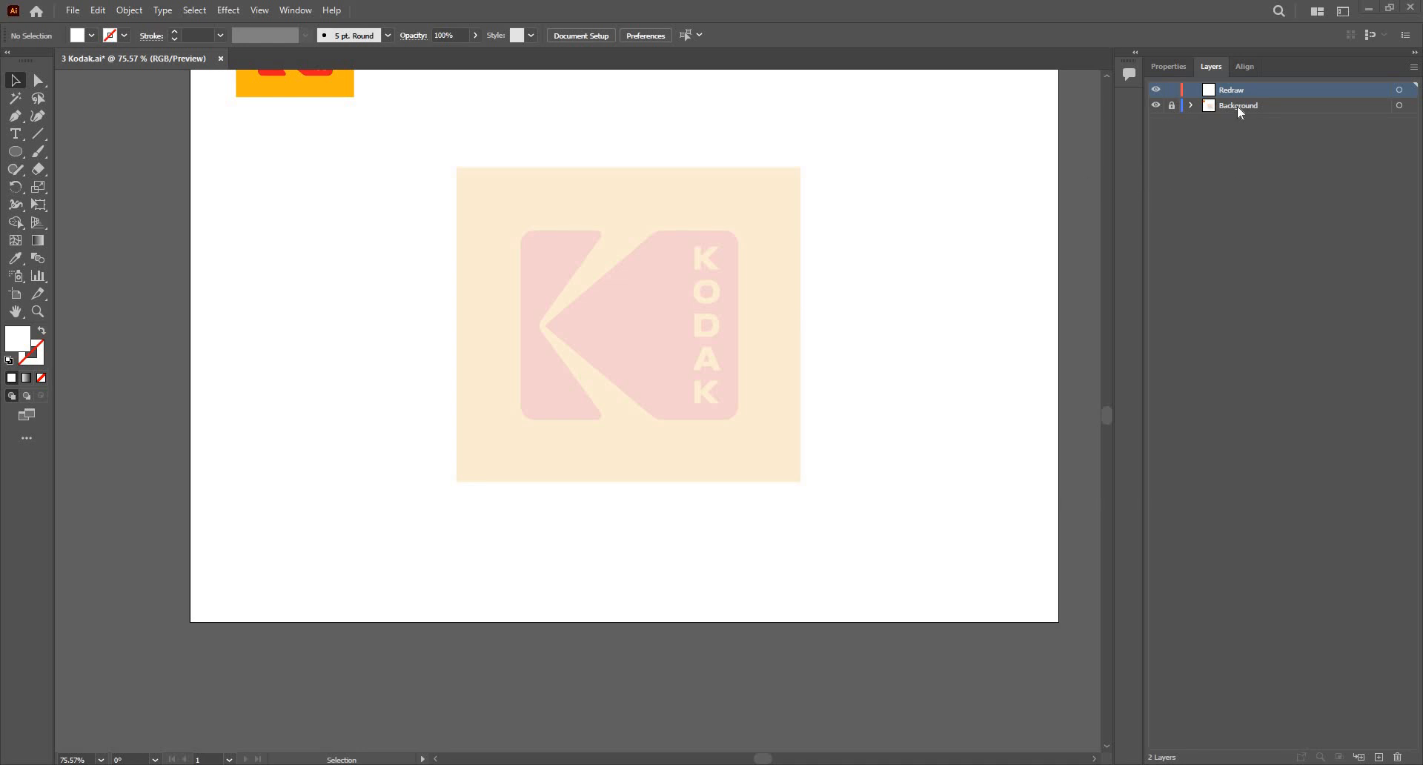
Step: On the Redraw layer, draw a rectangle about 199 by 174 pt over the faded Kodak logo and lower its opacity to 39%
click(1185, 111)
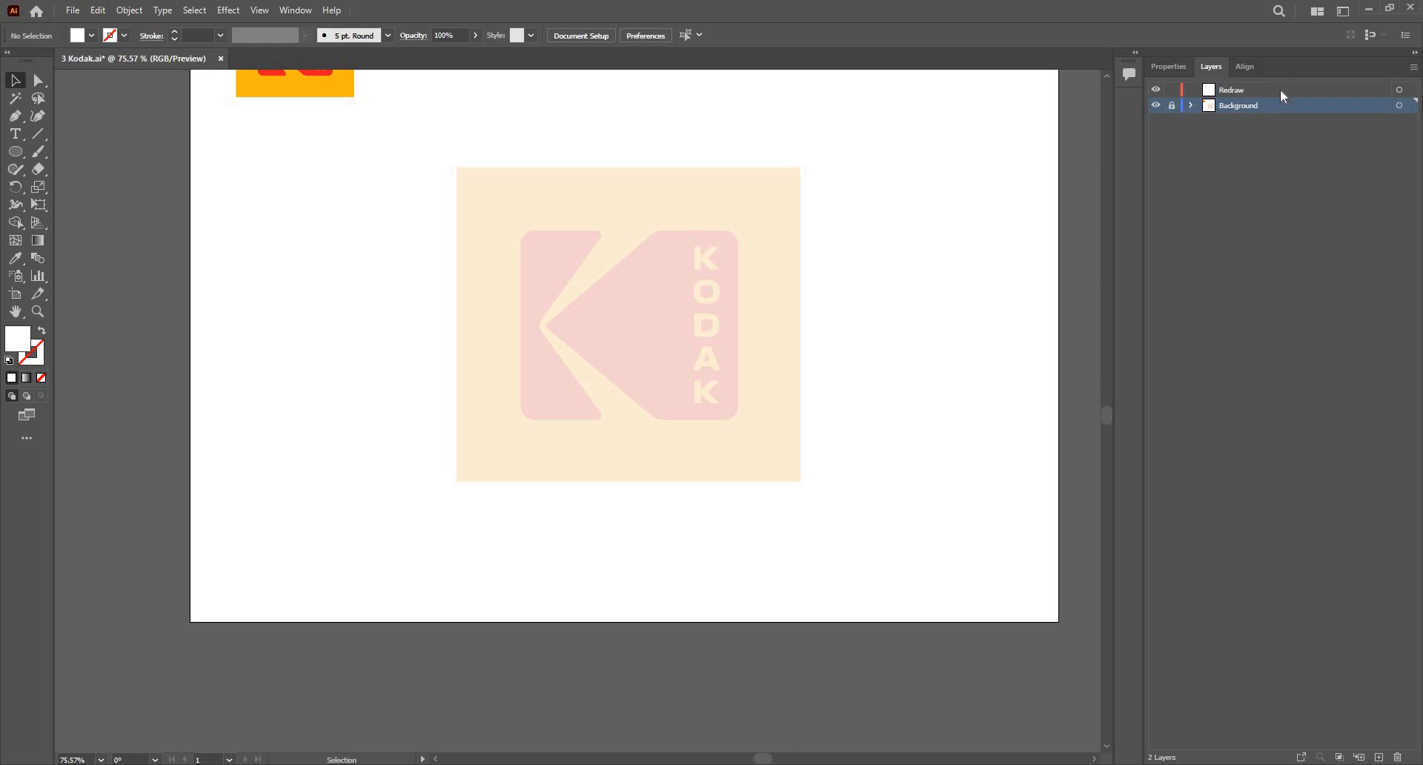
click(1193, 91)
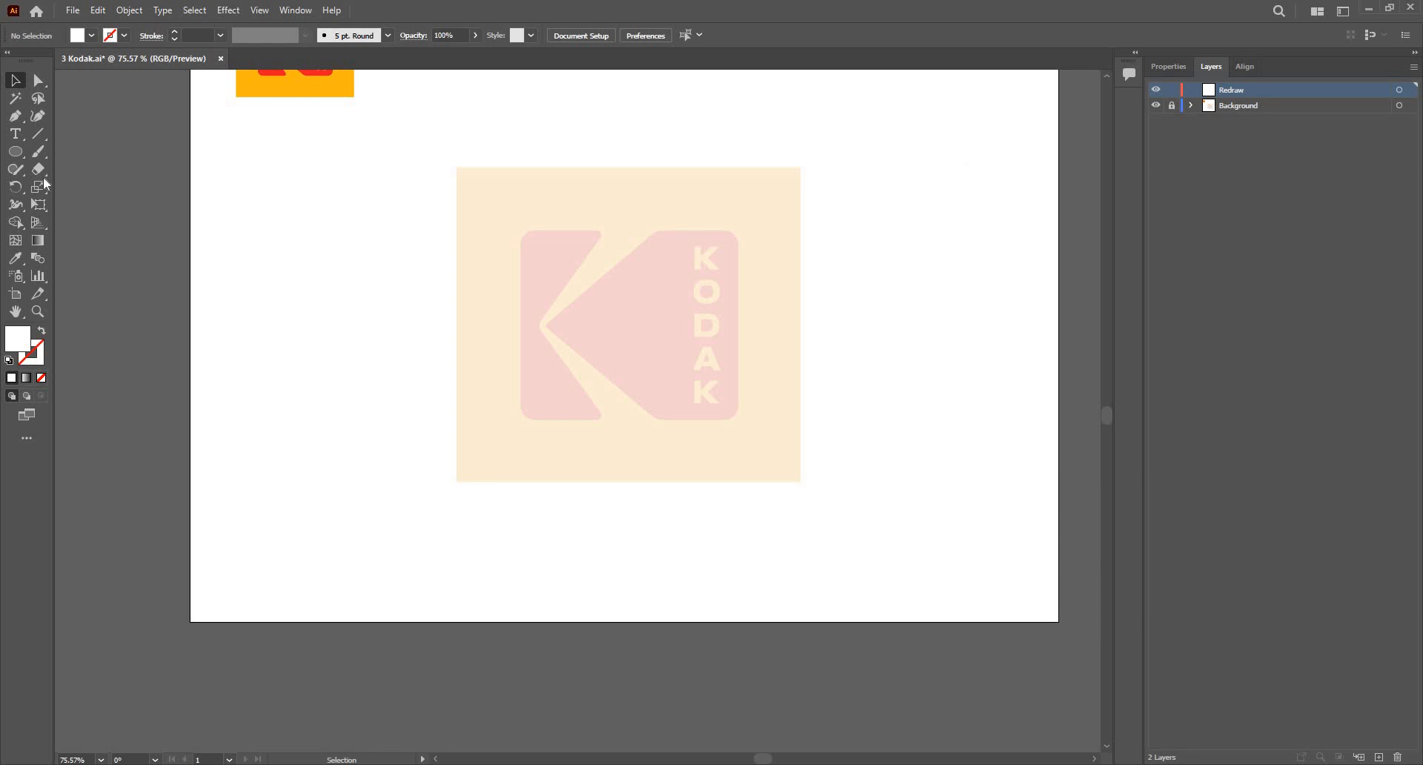
click(15, 152)
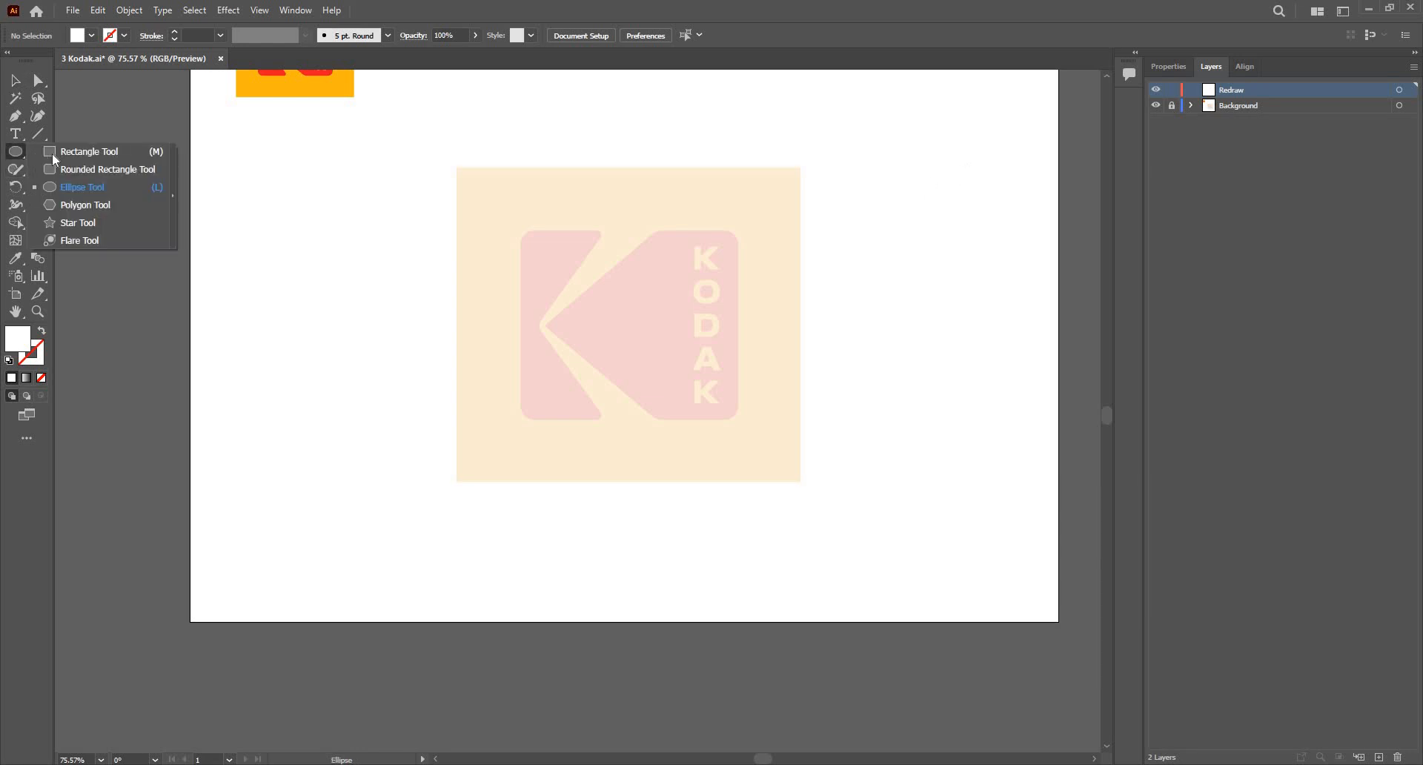
key(m)
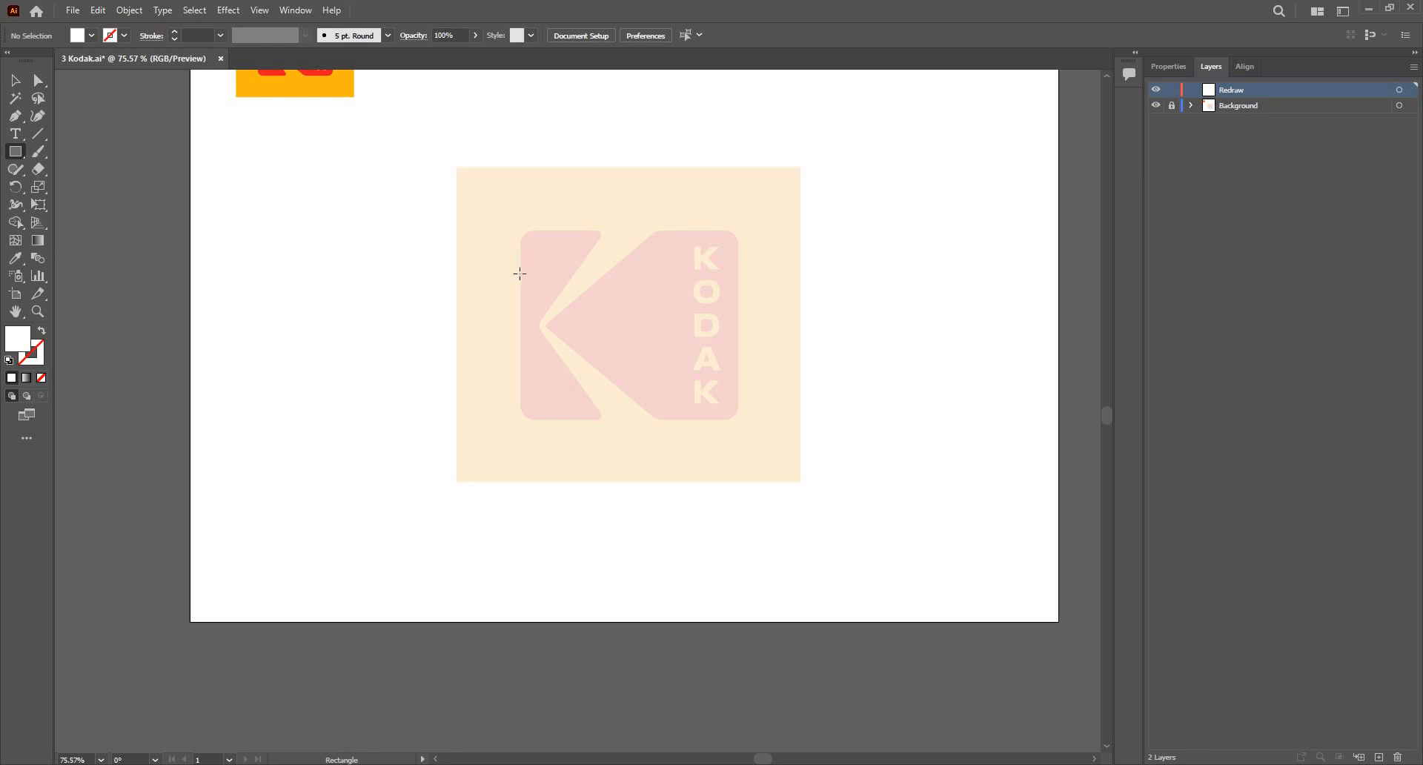
scroll(523, 411, up, 4)
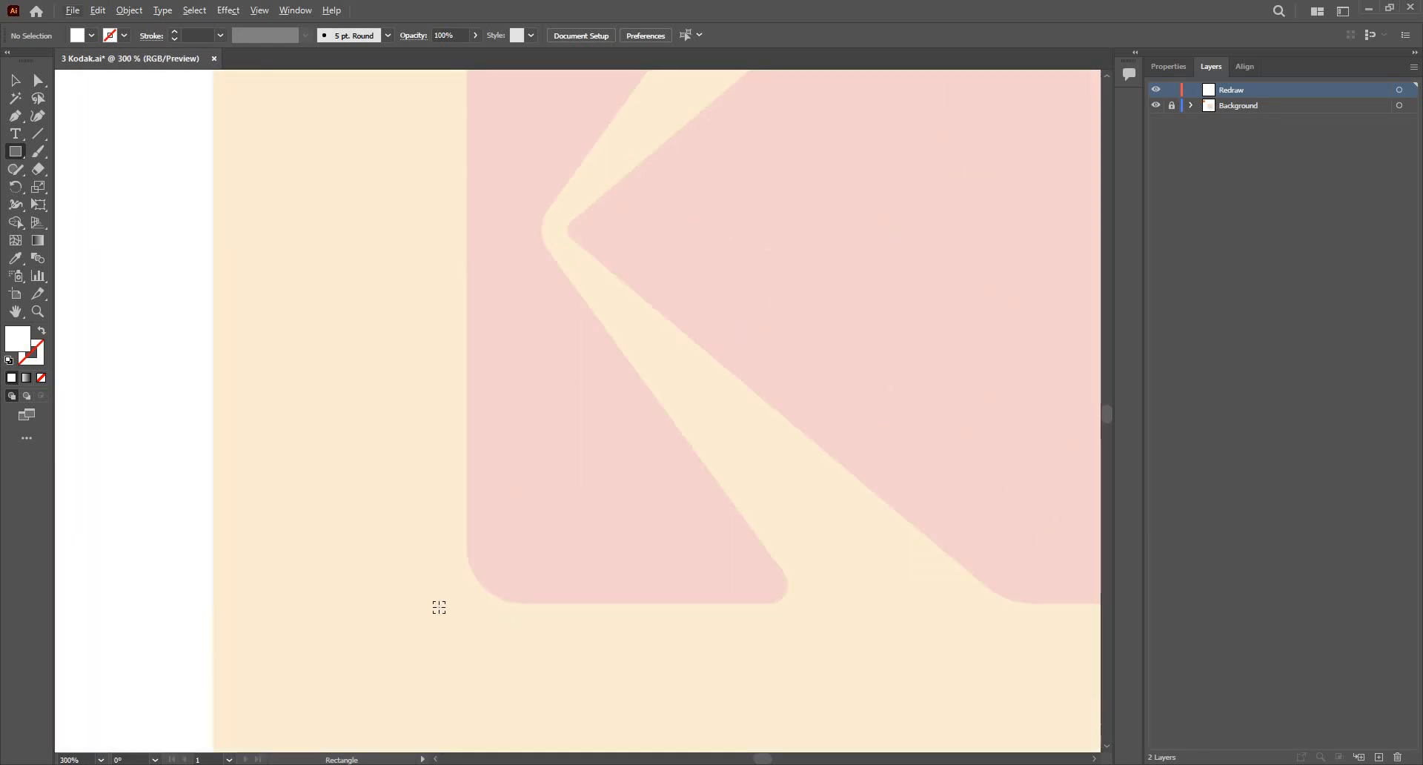
scroll(481, 324, down, 2)
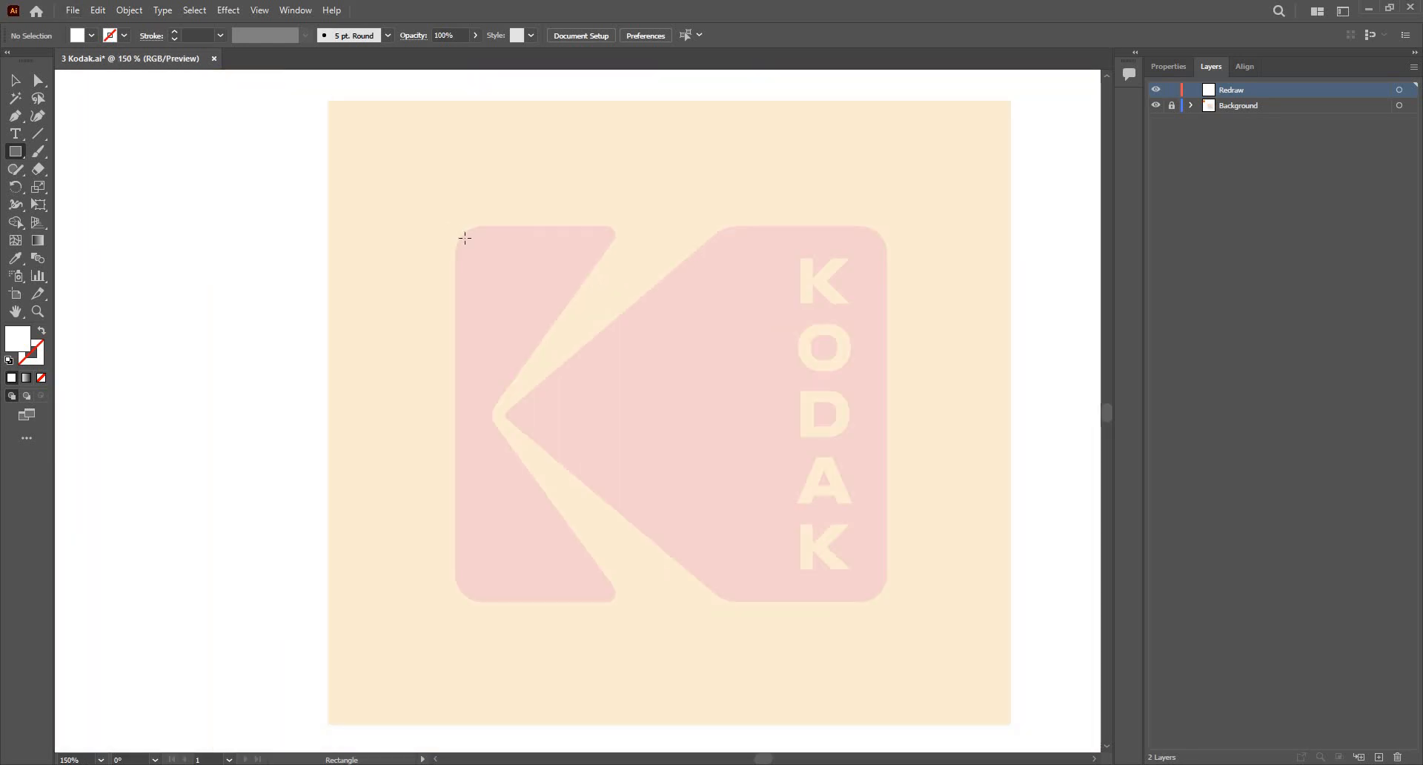
drag(453, 226, 887, 602)
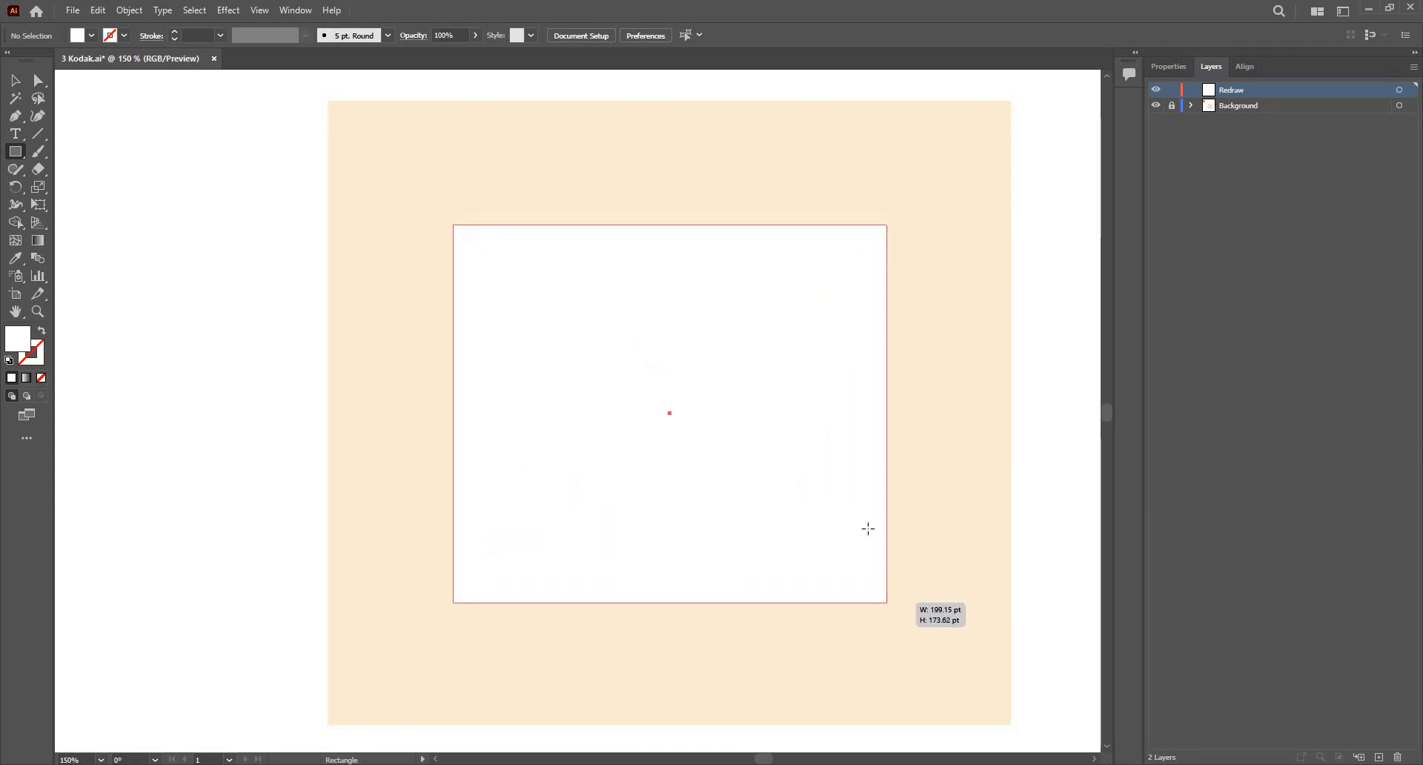
click(475, 36)
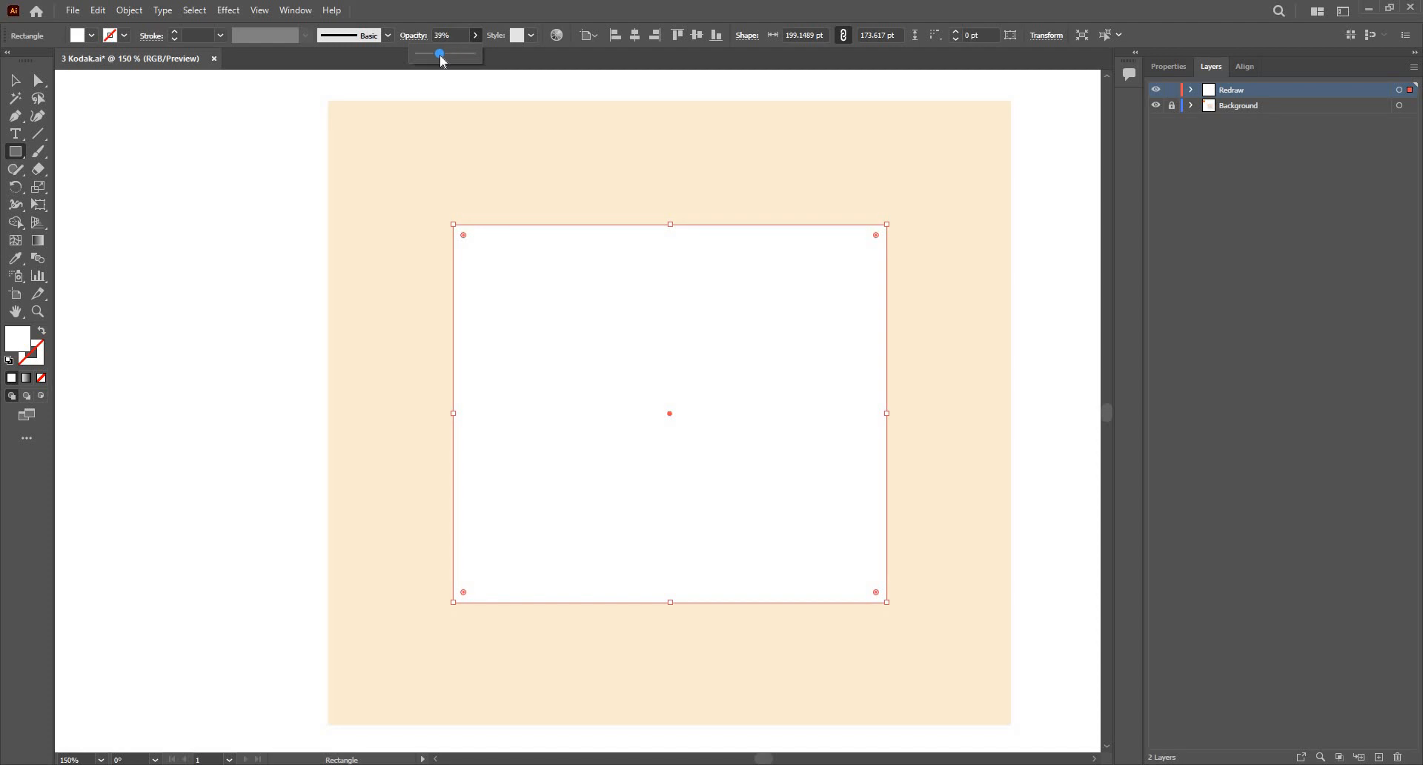
click(648, 252)
Step: Align the rectangle's top edge with the logo's top edge, making it about 172.9 pt high
scroll(649, 258, up, 1)
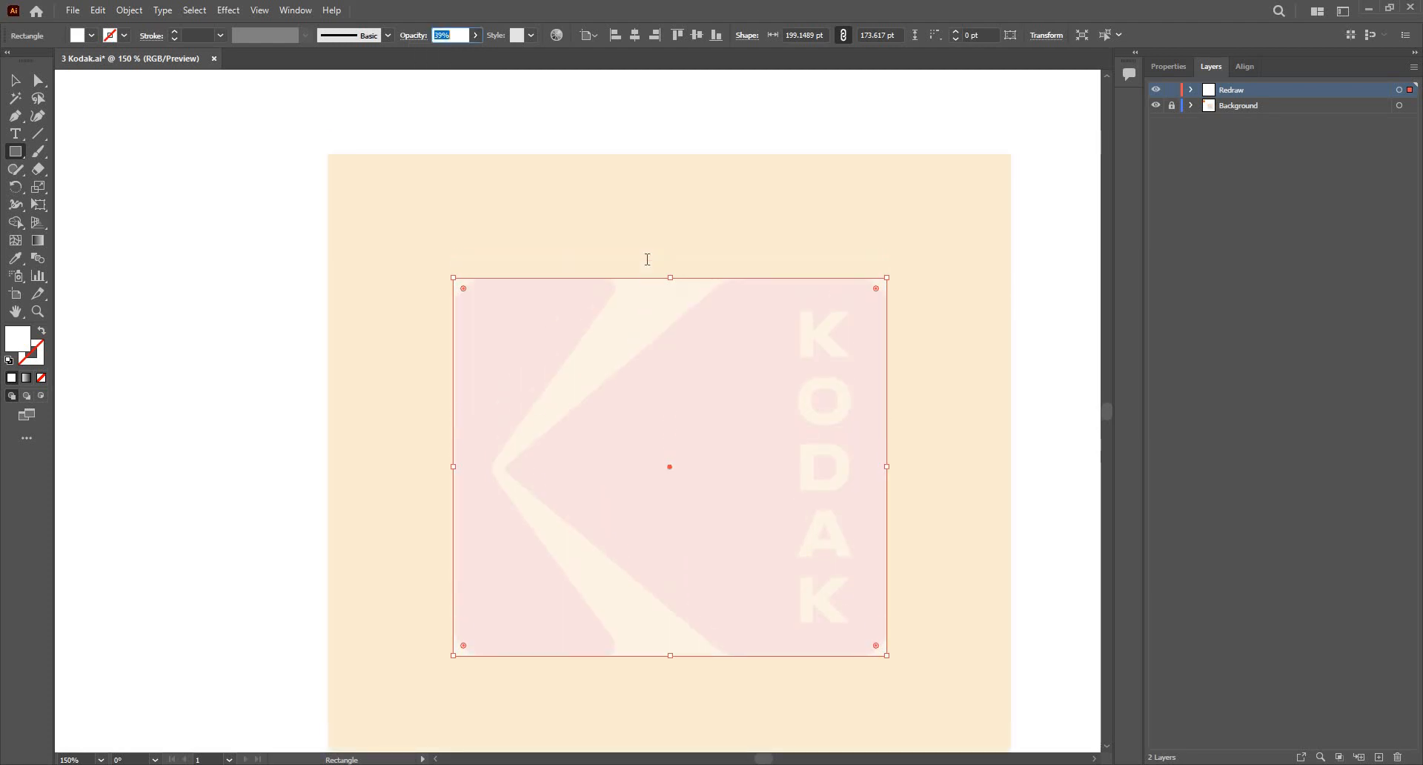
key(super)
key(super)
scroll(683, 251, up, 3)
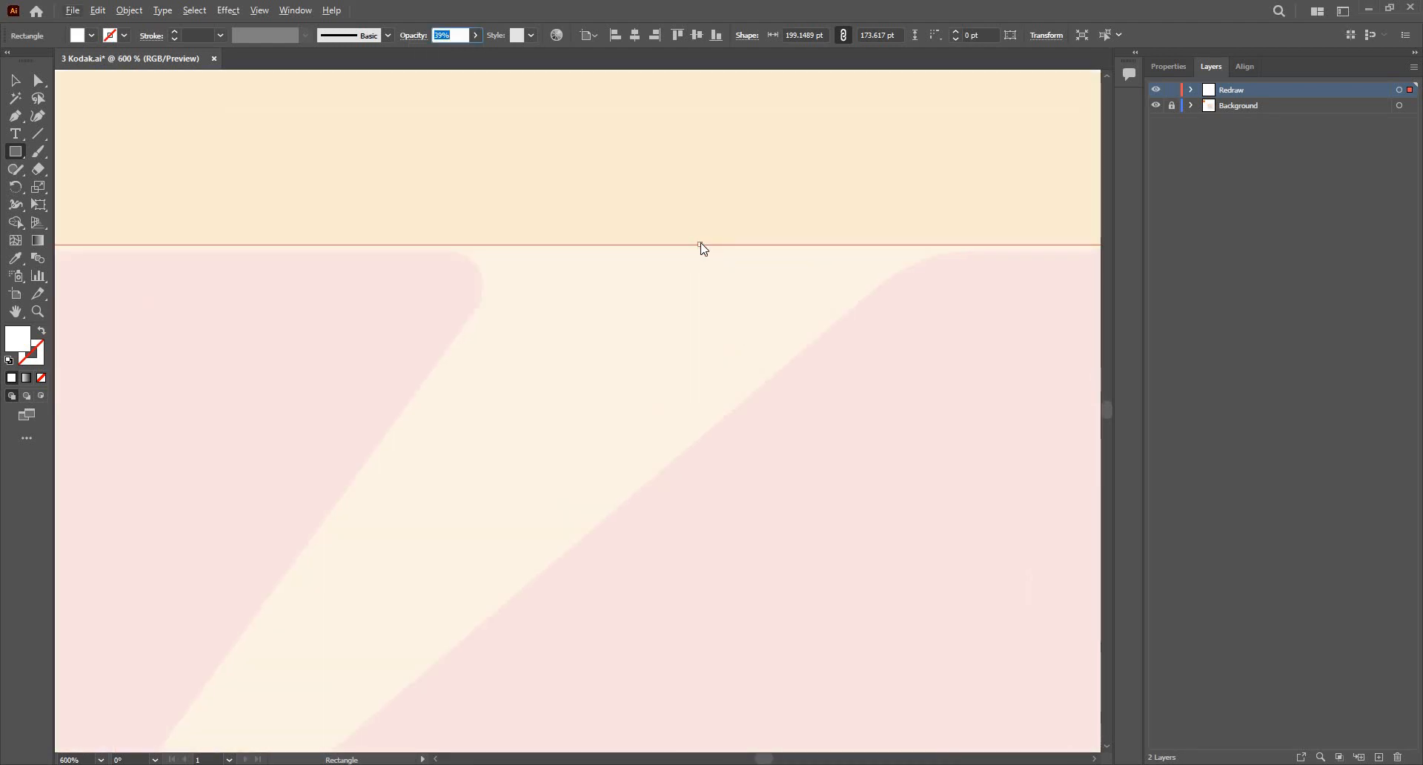
drag(700, 249, 704, 254)
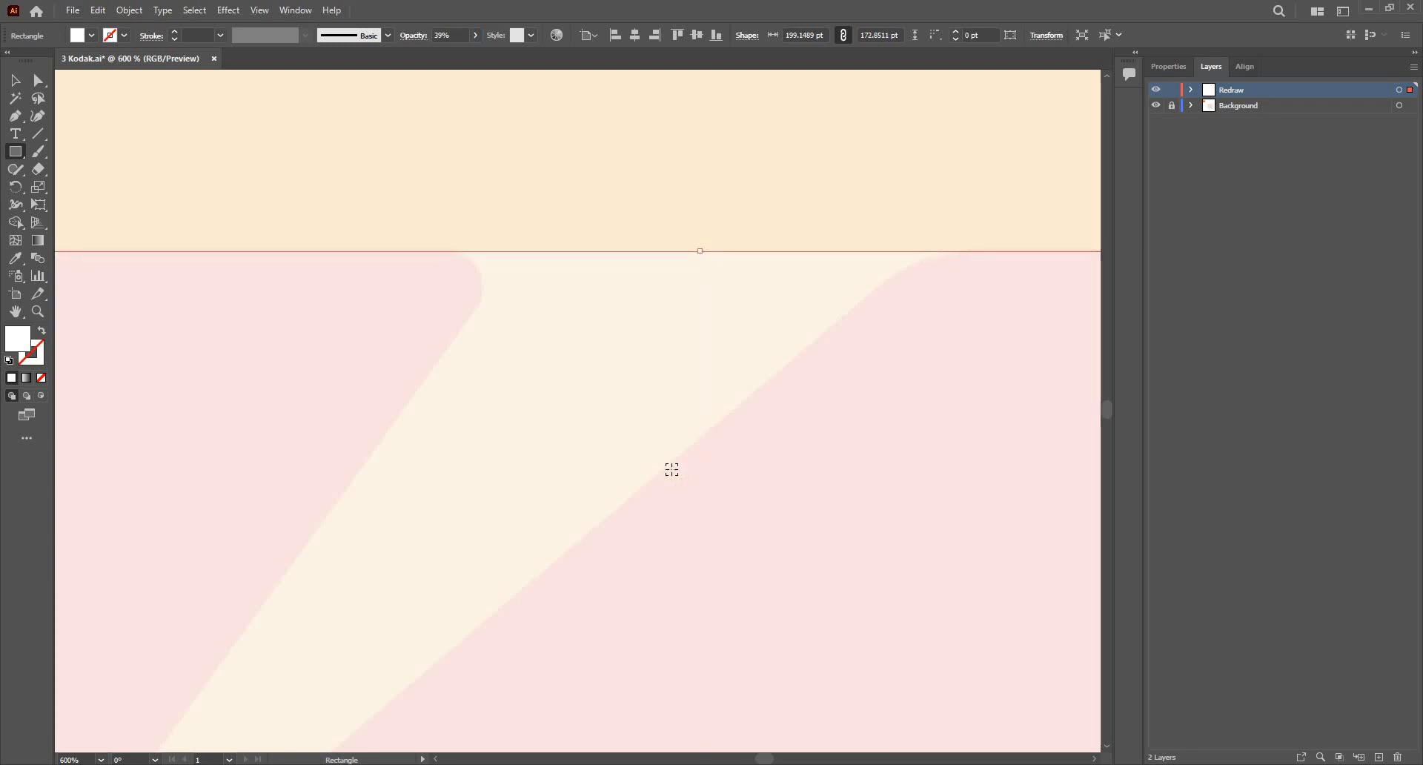
Step: Align the rectangle's left edge with the logo's left edge, making it about 198.4 pt wide
scroll(671, 470, down, 6)
scroll(667, 460, up, 4)
scroll(530, 355, down, 2)
scroll(544, 442, up, 2)
scroll(543, 442, down, 3)
scroll(481, 445, up, 3)
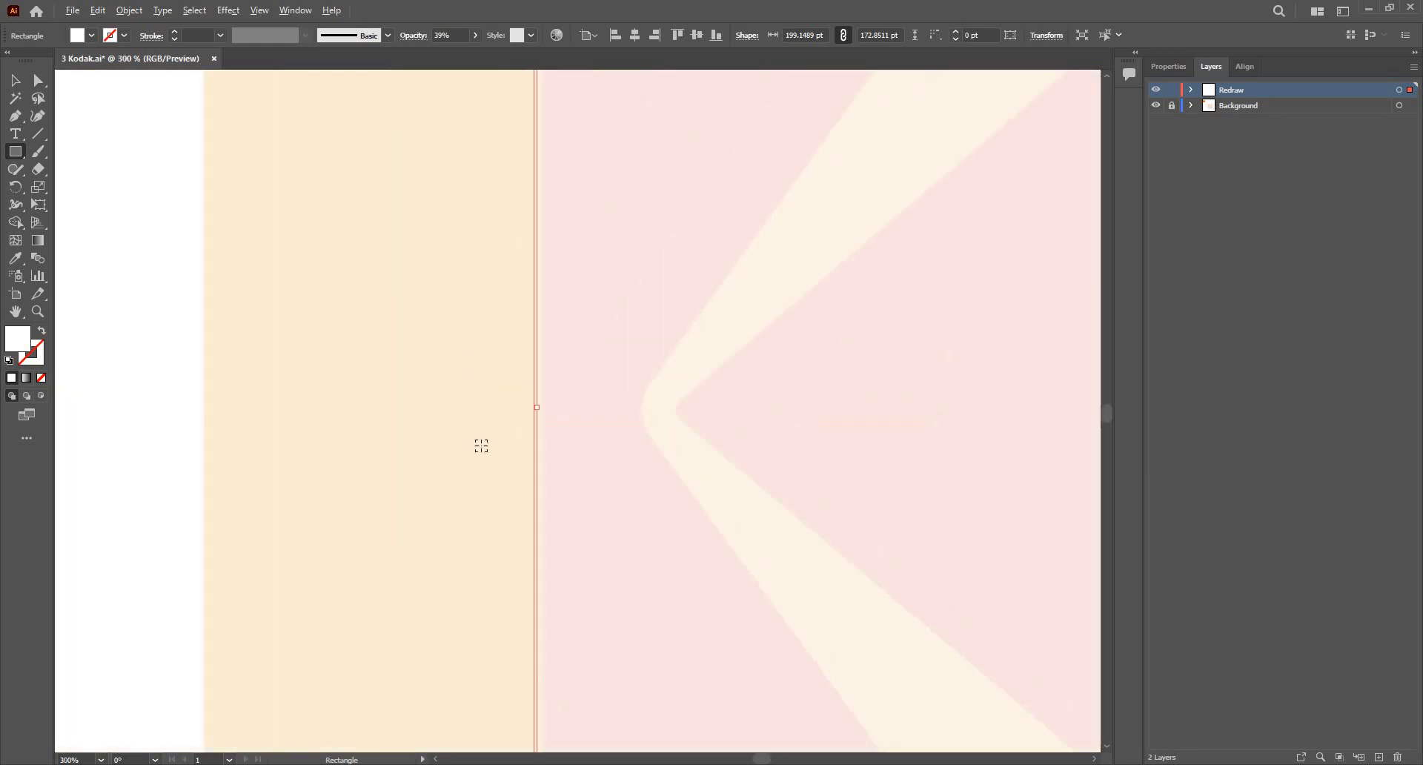
scroll(518, 415, up, 2)
scroll(486, 400, down, 2)
scroll(493, 401, up, 3)
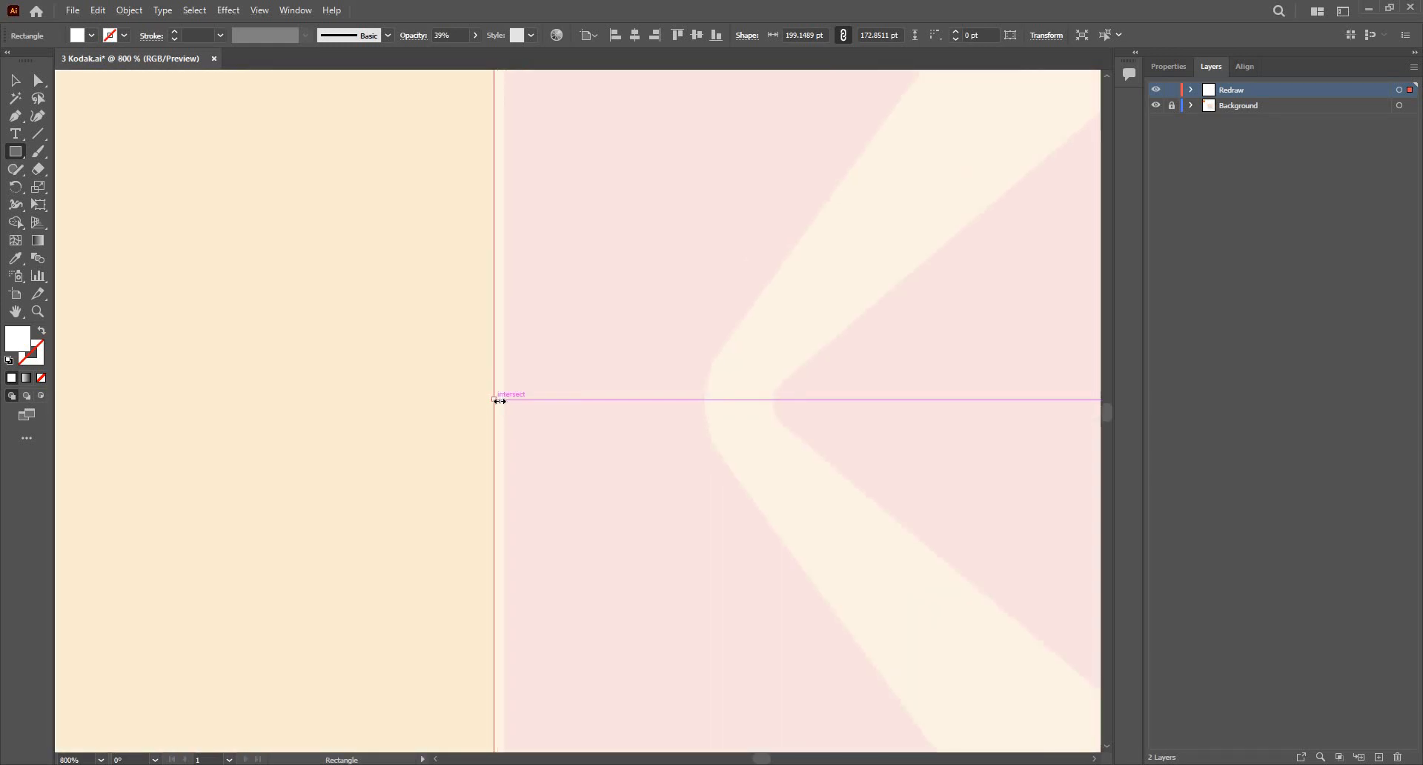
drag(494, 400, 502, 397)
Step: Align the rectangle's bottom edge with the logo's bottom edge, making it about 172.4 pt high
scroll(453, 261, down, 3)
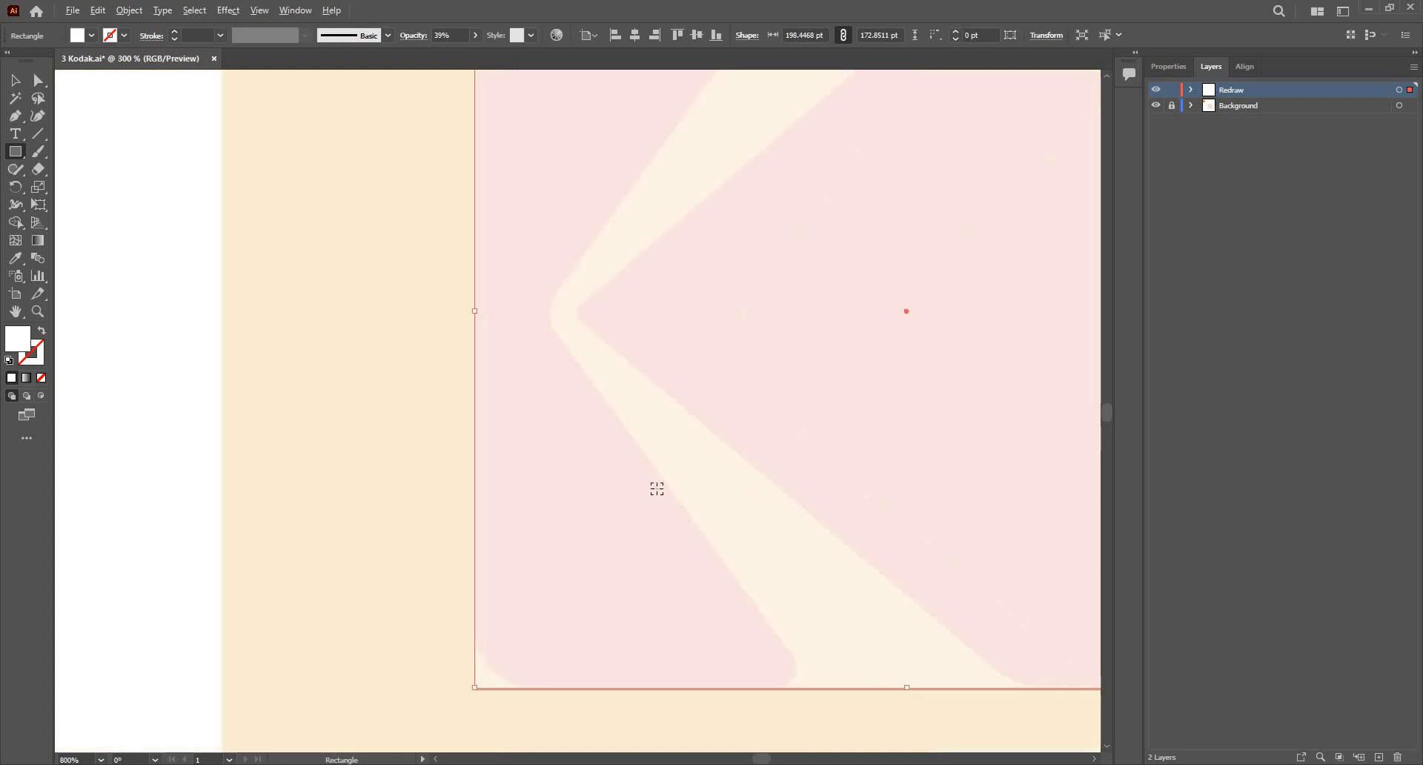
scroll(656, 489, down, 2)
scroll(785, 454, up, 5)
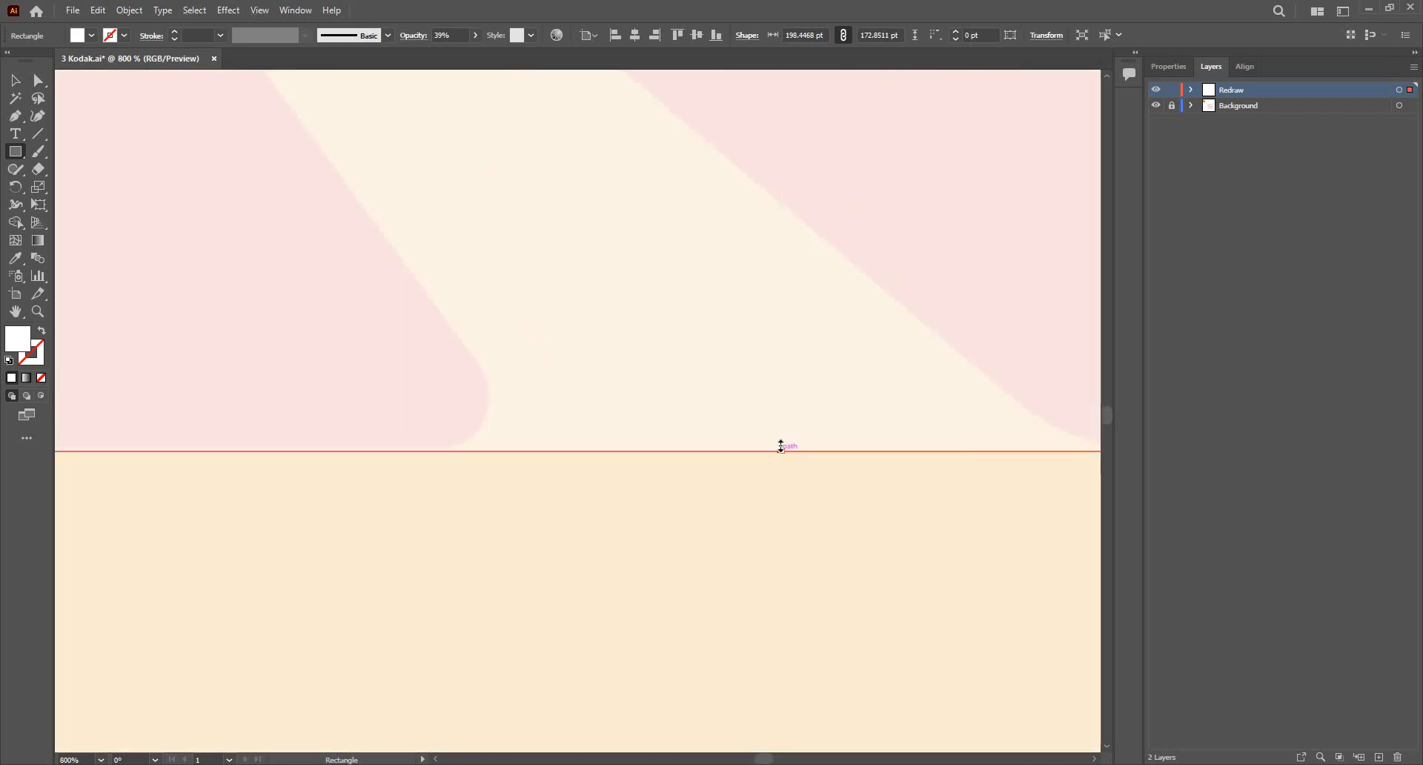
drag(780, 445, 780, 446)
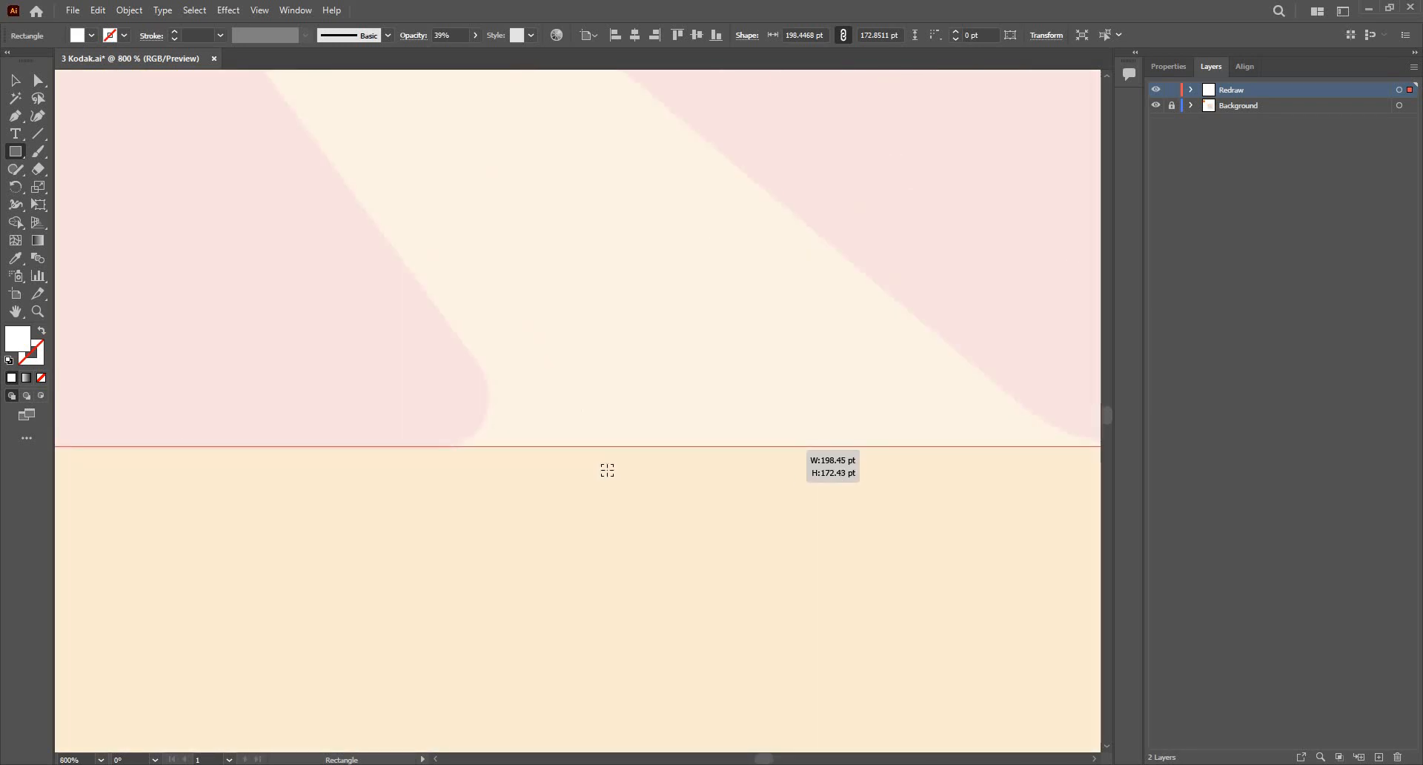
Step: Align the rectangle's right edge with the logo's right edge, making it about 198.7 pt wide
scroll(740, 353, down, 4)
scroll(712, 356, up, 6)
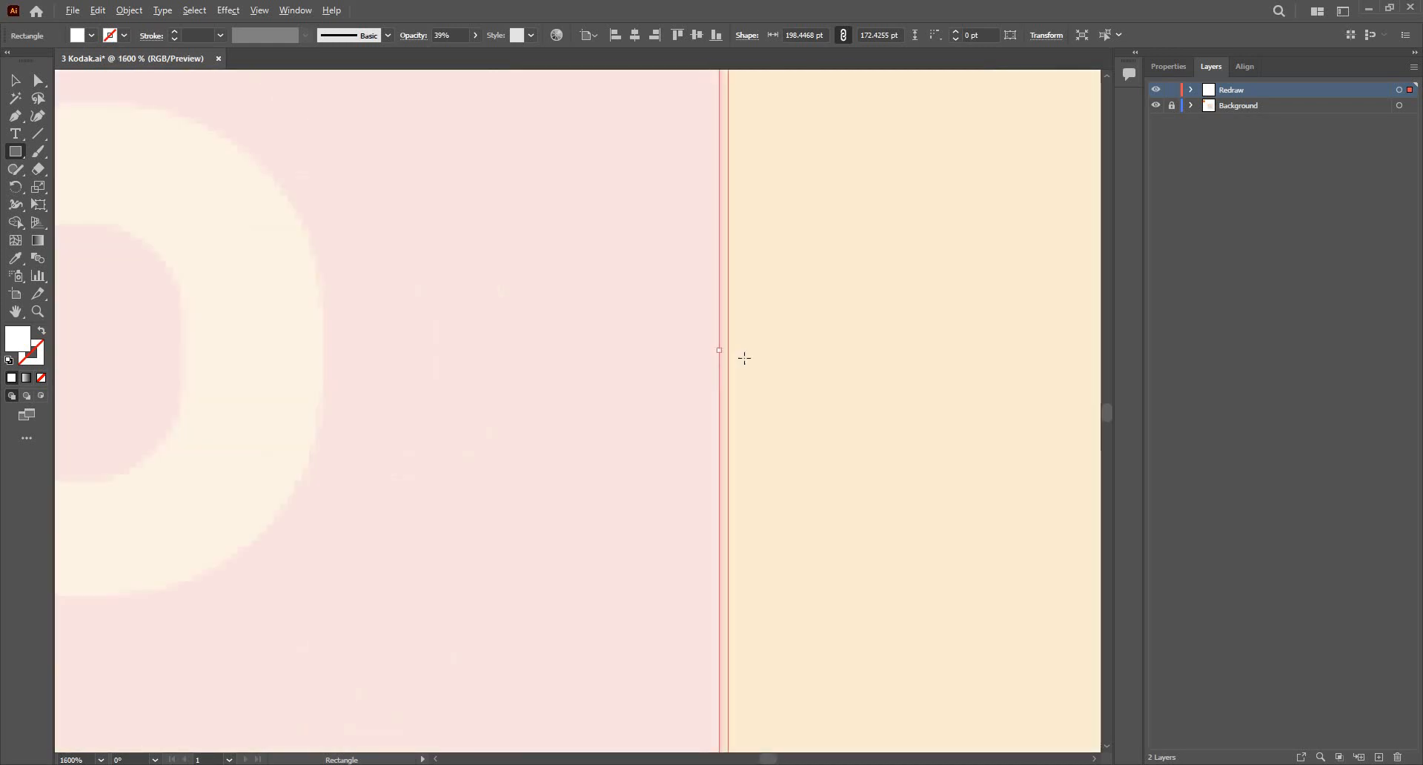
scroll(744, 358, up, 3)
drag(769, 337, 880, 375)
scroll(747, 444, down, 9)
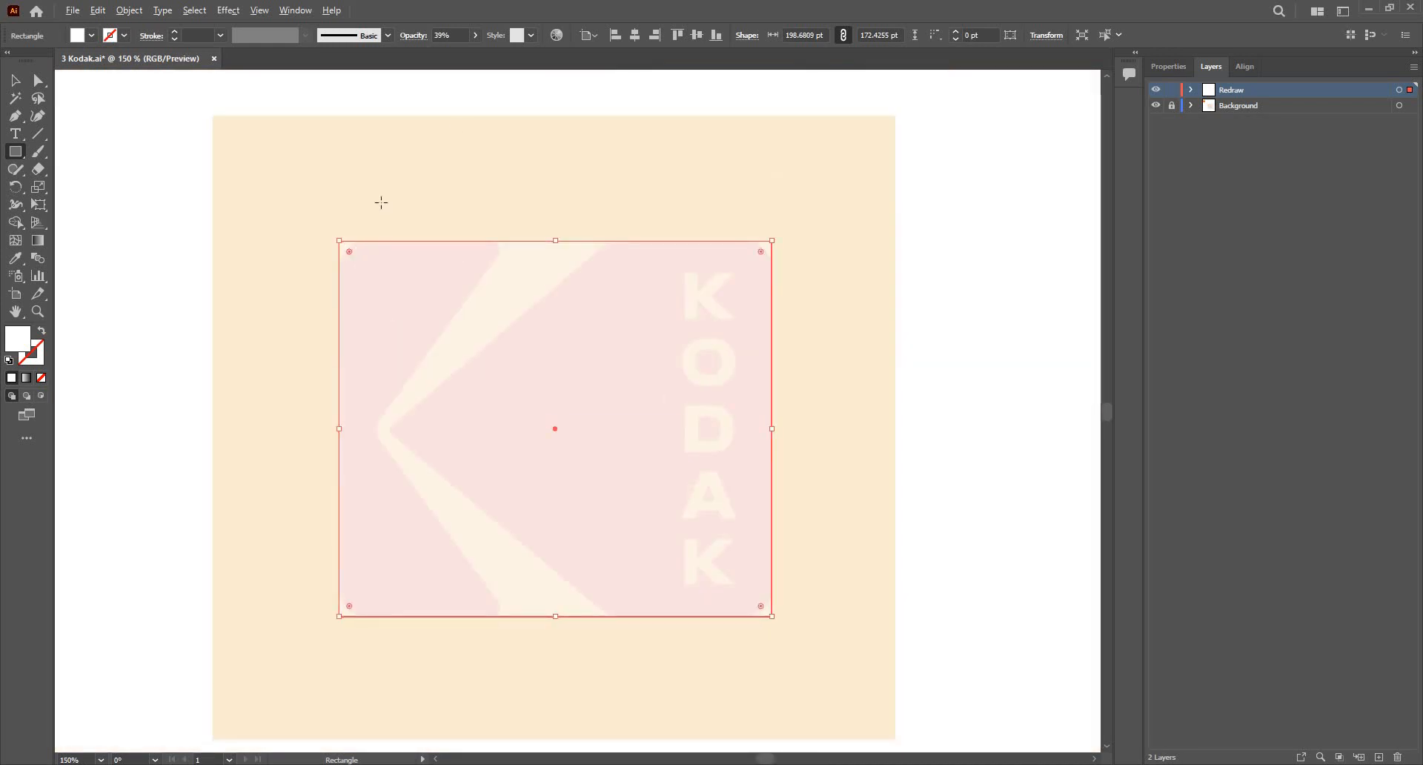
Step: Round all four rectangle corners to a radius of about 13.9 pt to match the logo's outer corners
scroll(352, 249, up, 2)
key(v)
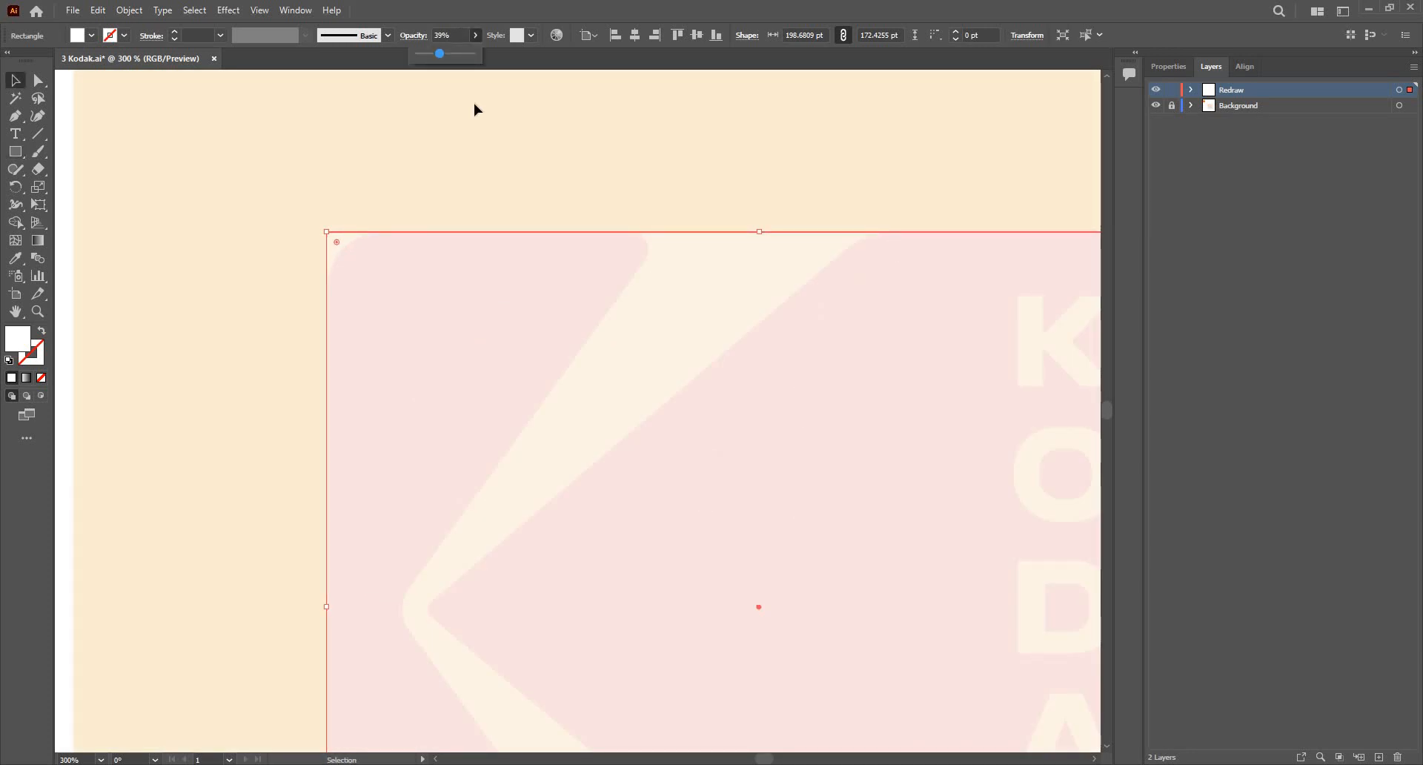
click(396, 274)
scroll(314, 279, up, 1)
click(332, 261)
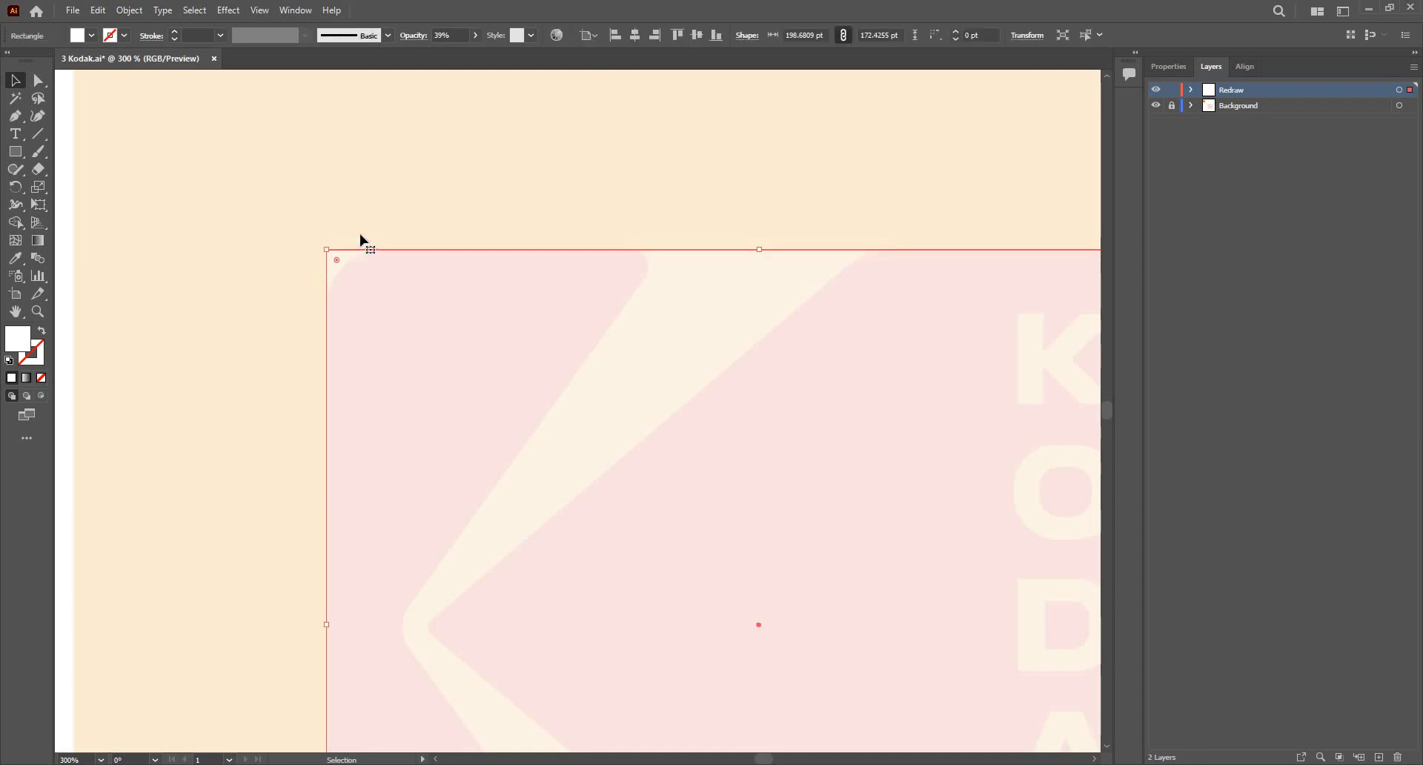
scroll(354, 241, up, 2)
drag(348, 238, 470, 334)
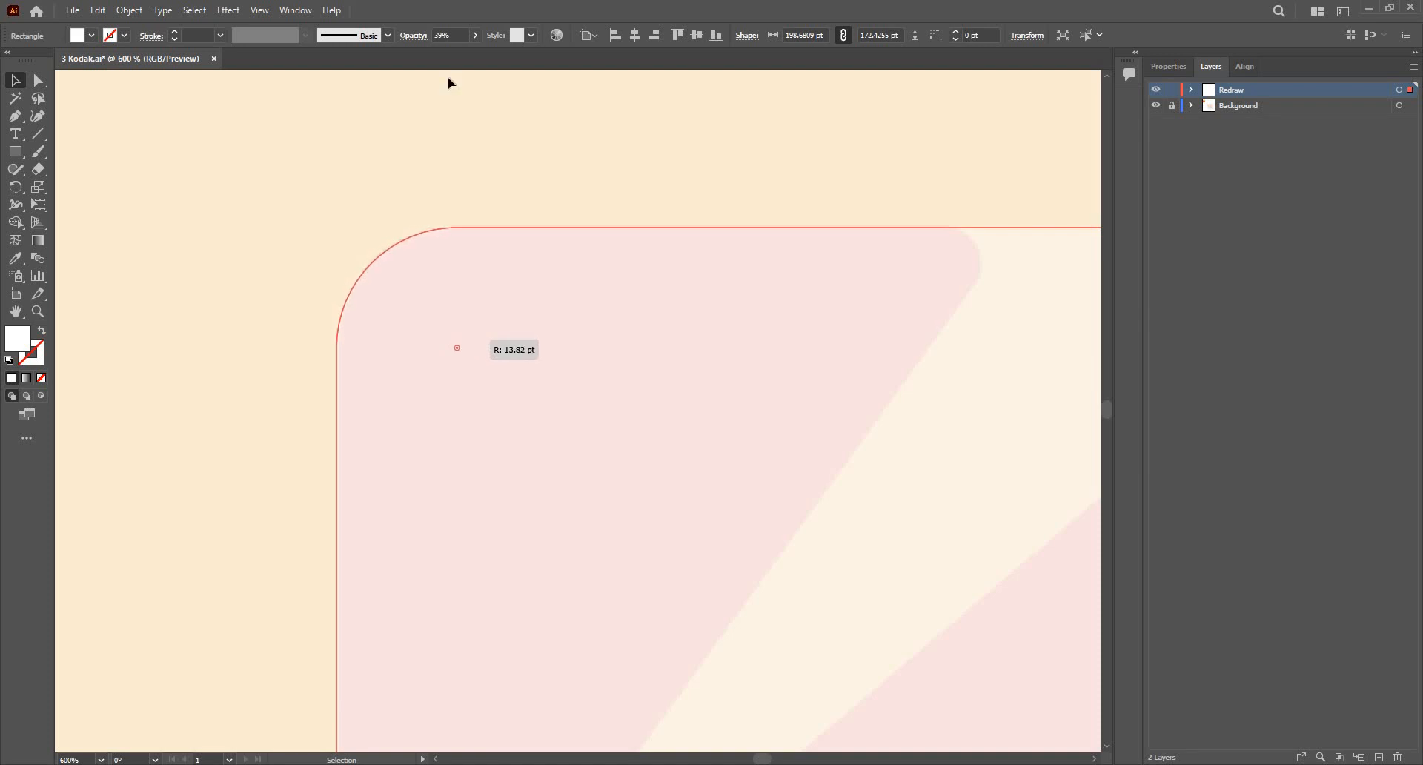
key(ctrl+minus)
key(ctrl+minus)
key(ctrl+minus)
key(ctrl+minus)
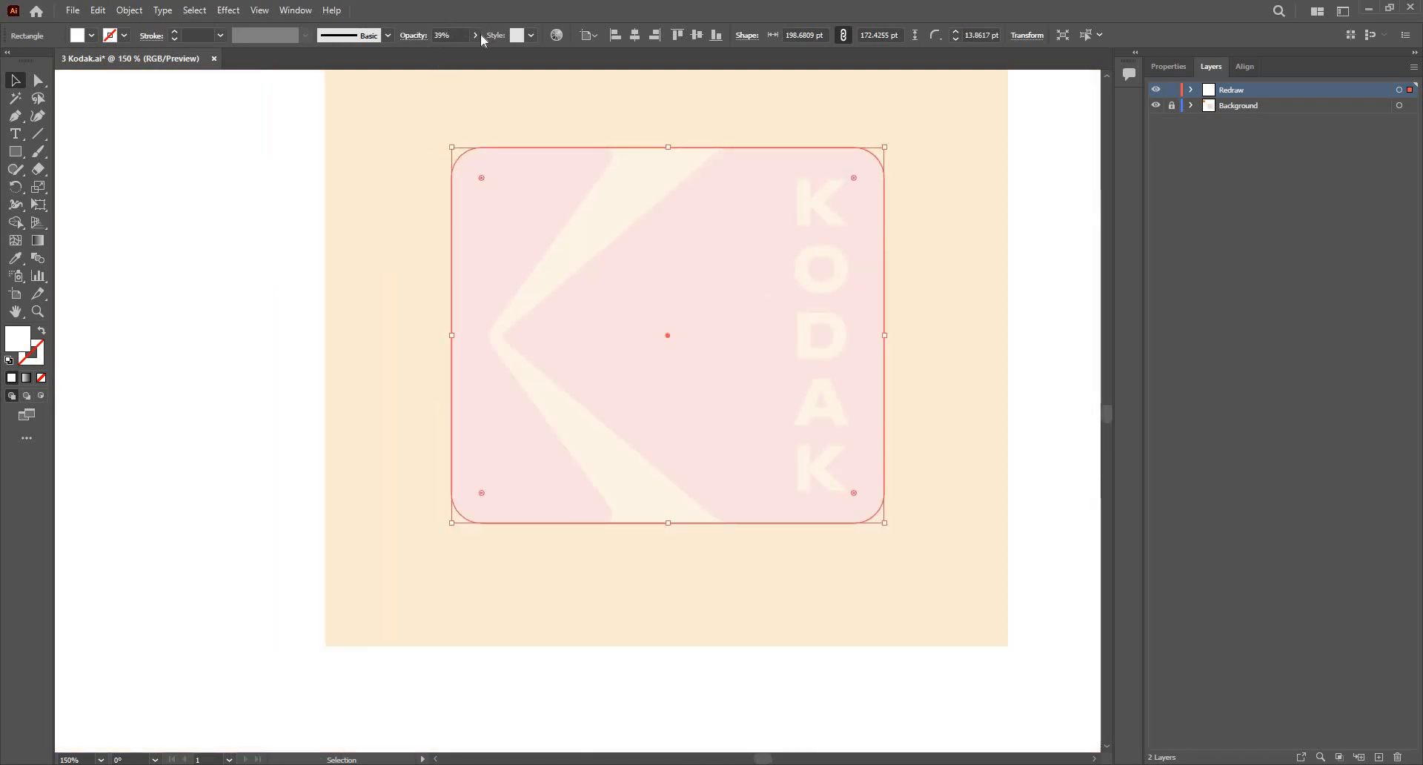
Step: Restore the rounded rectangle's opacity to 100% and deselect it
click(475, 35)
drag(439, 53, 522, 64)
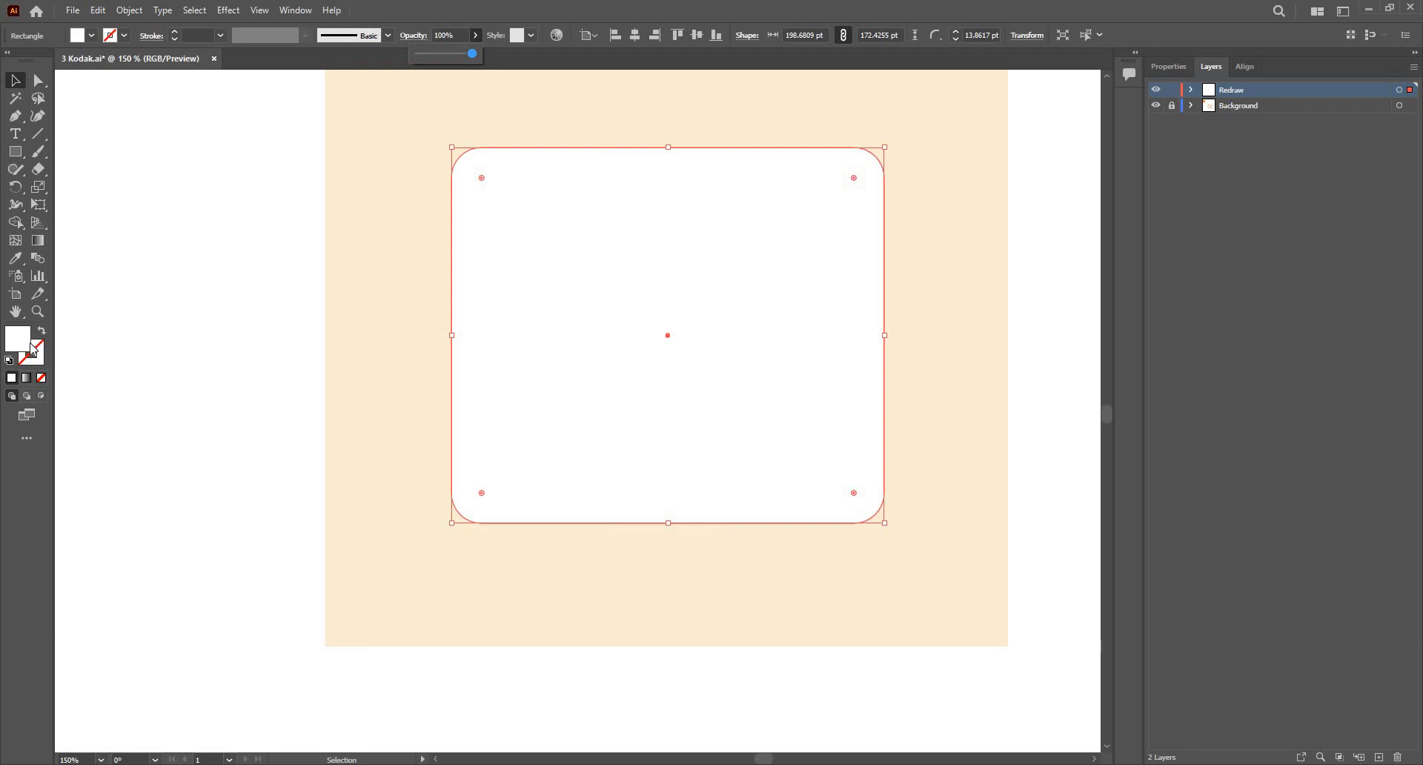
click(130, 320)
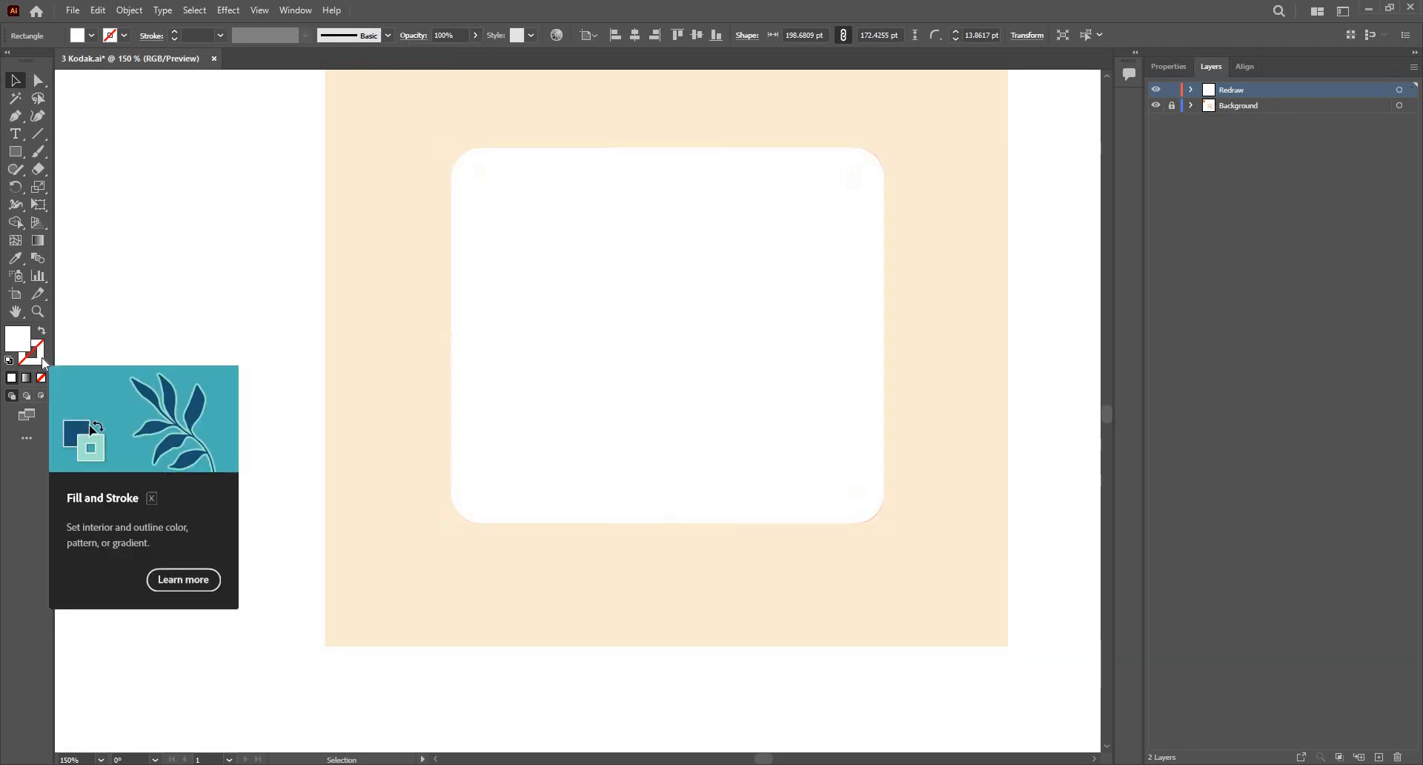
double_click(40, 356)
drag(803, 592, 804, 592)
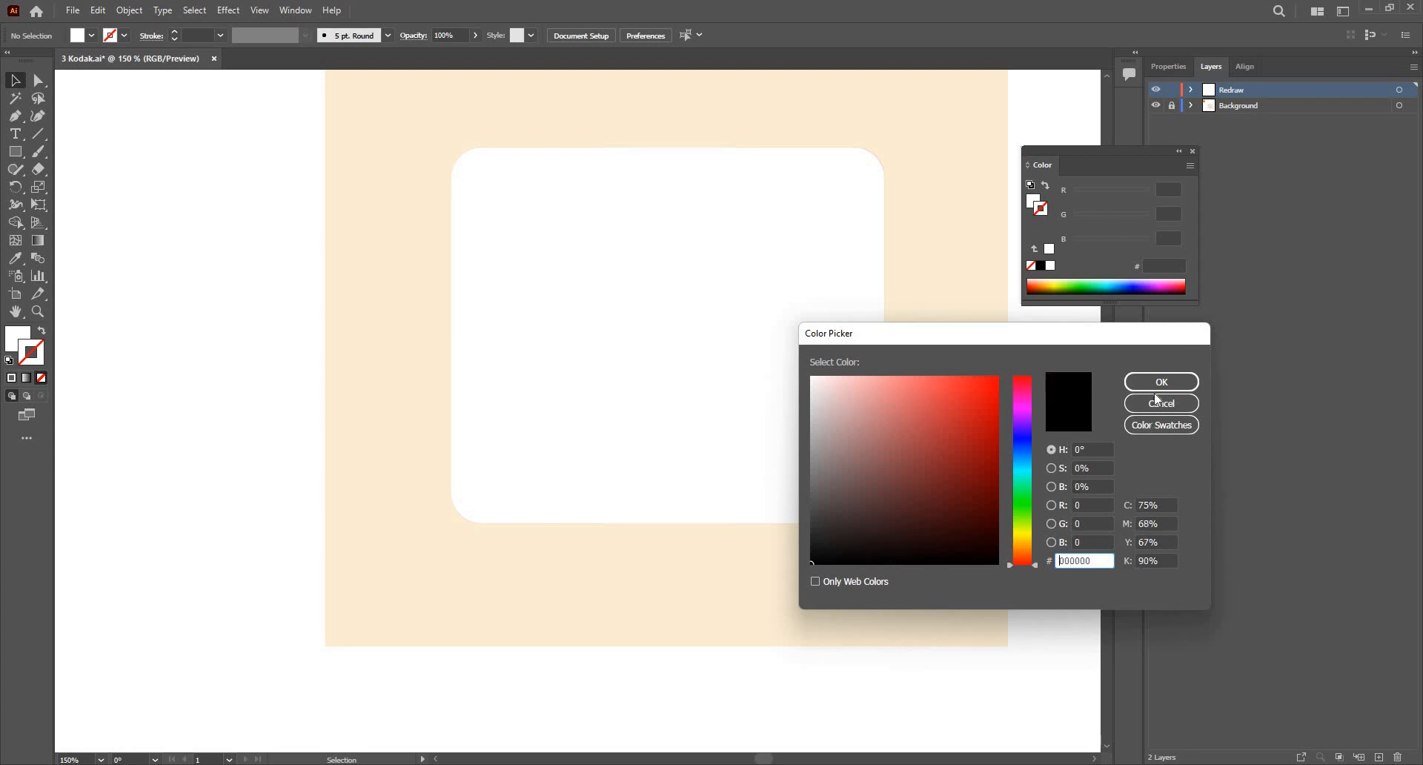
click(1161, 381)
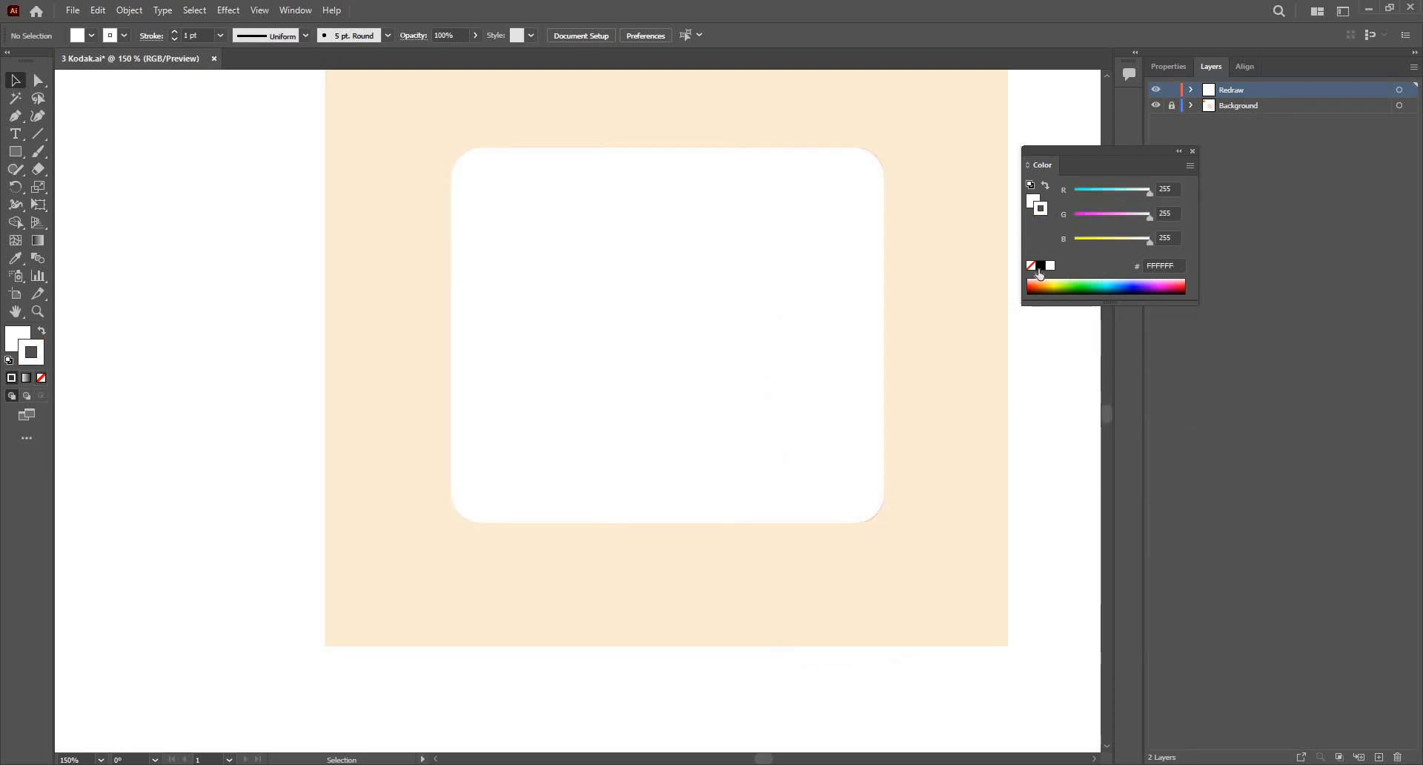
key(d)
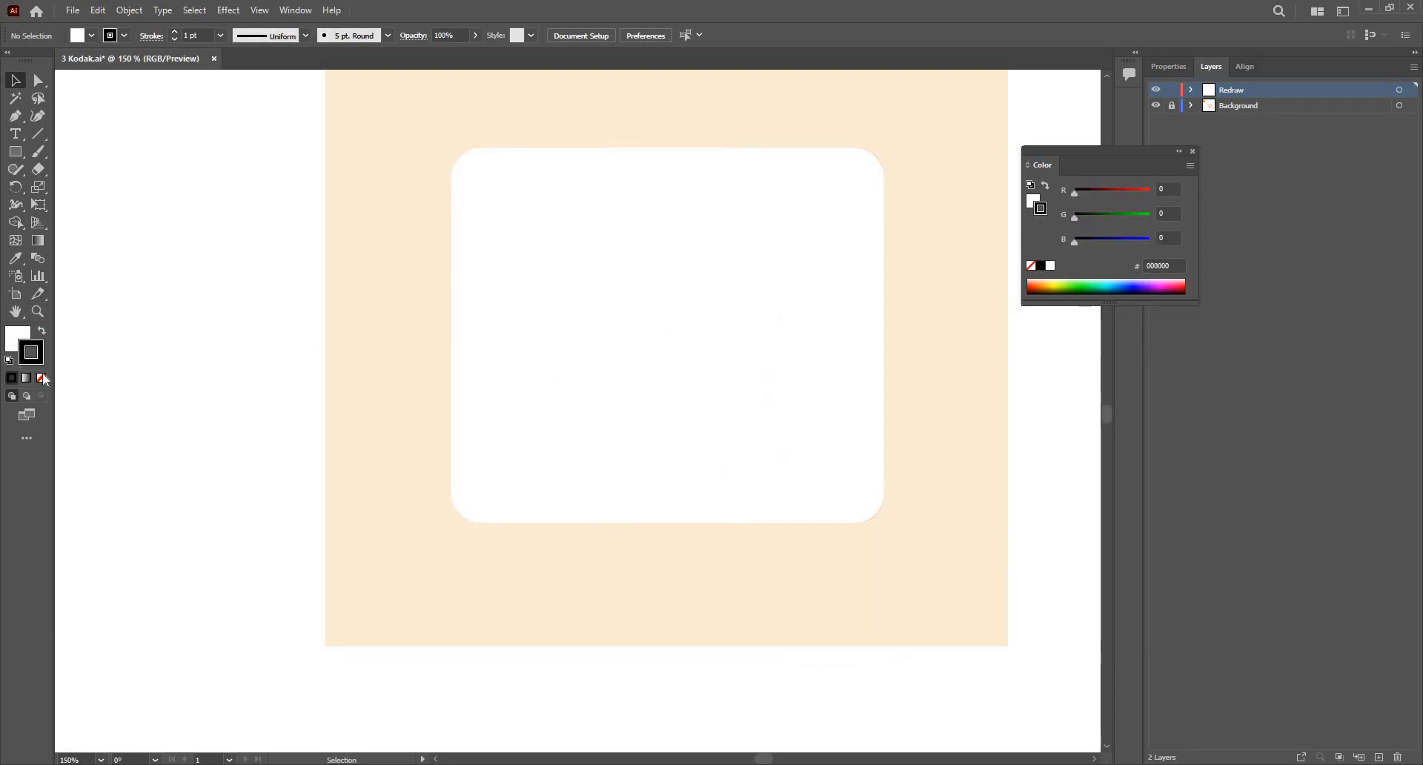
key(x)
Step: Give the rounded rectangle a black 1 pt stroke and no fill, deselect it and close the floating colour settings
click(537, 269)
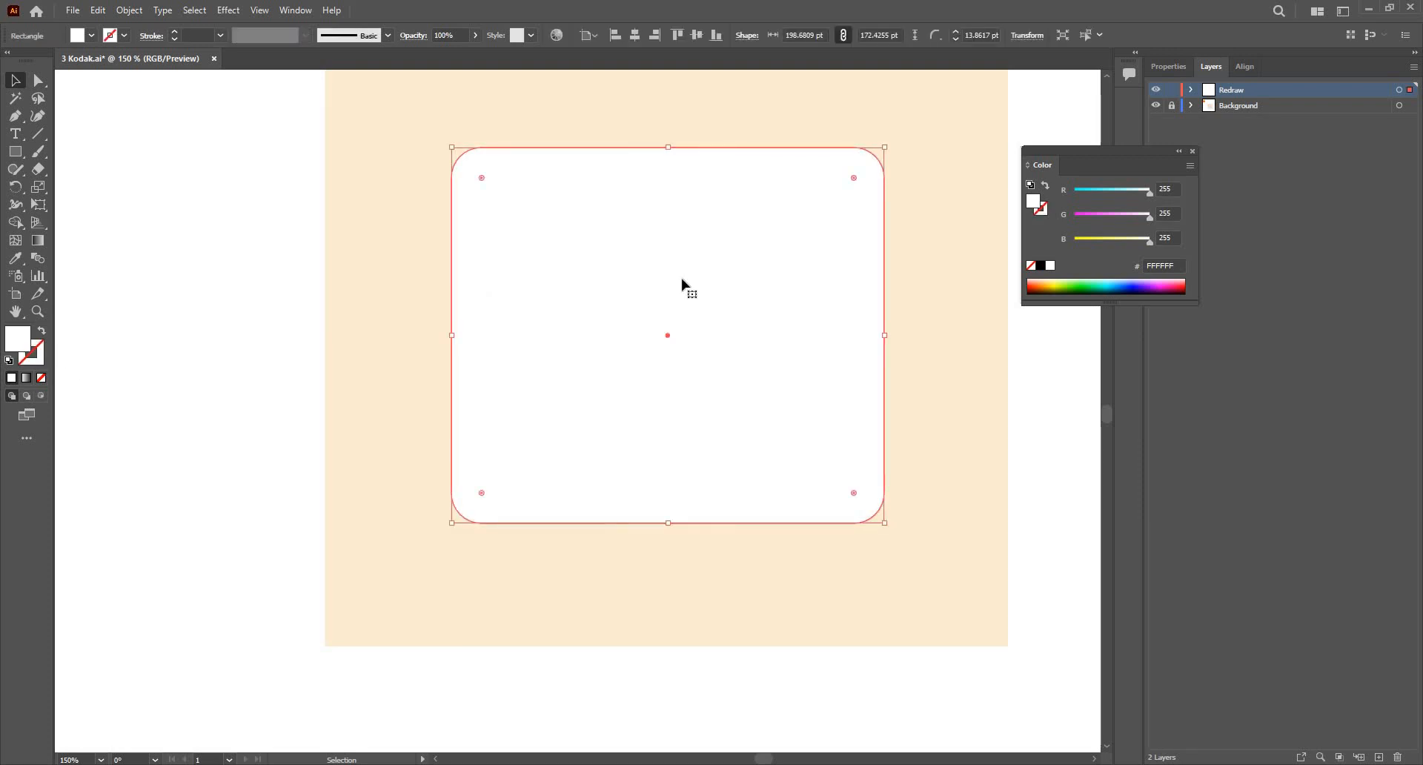
key(x)
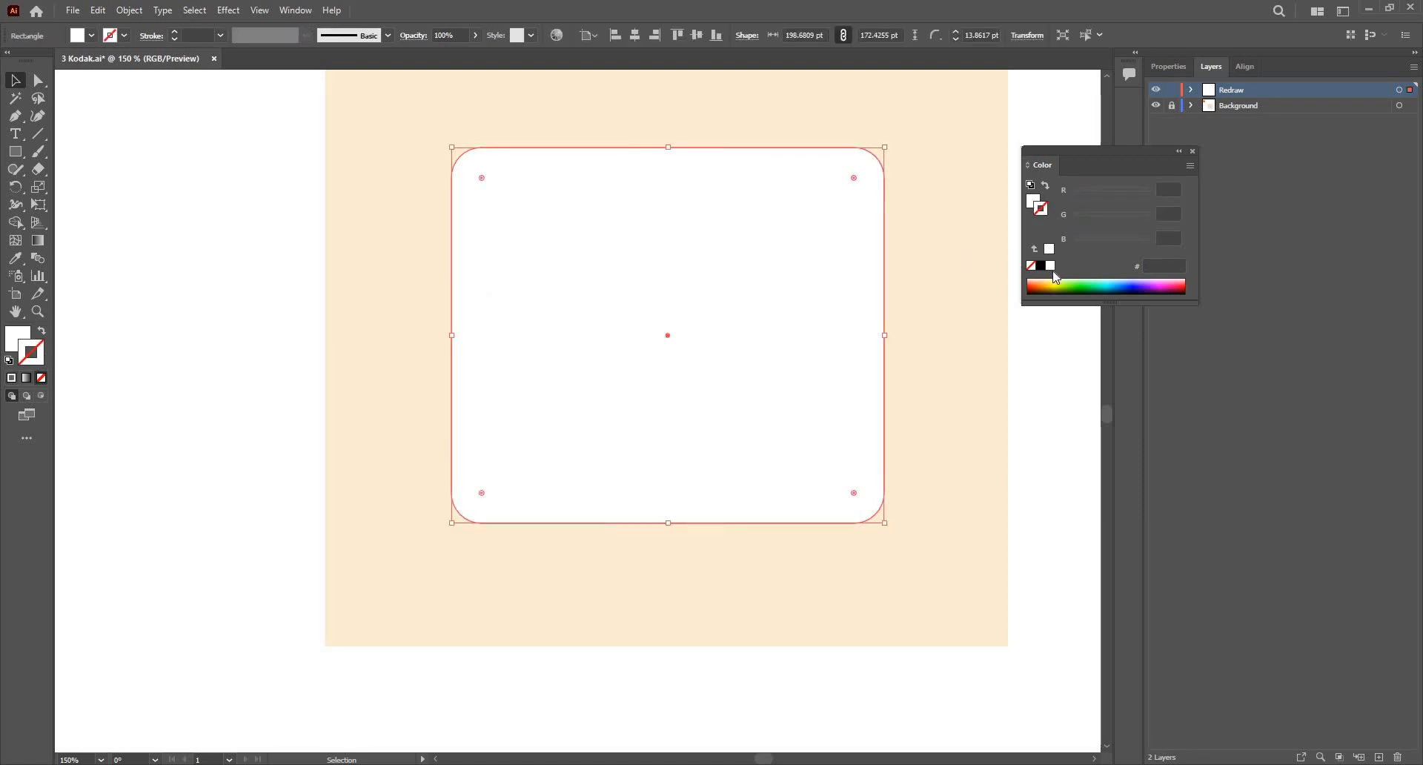
click(8, 358)
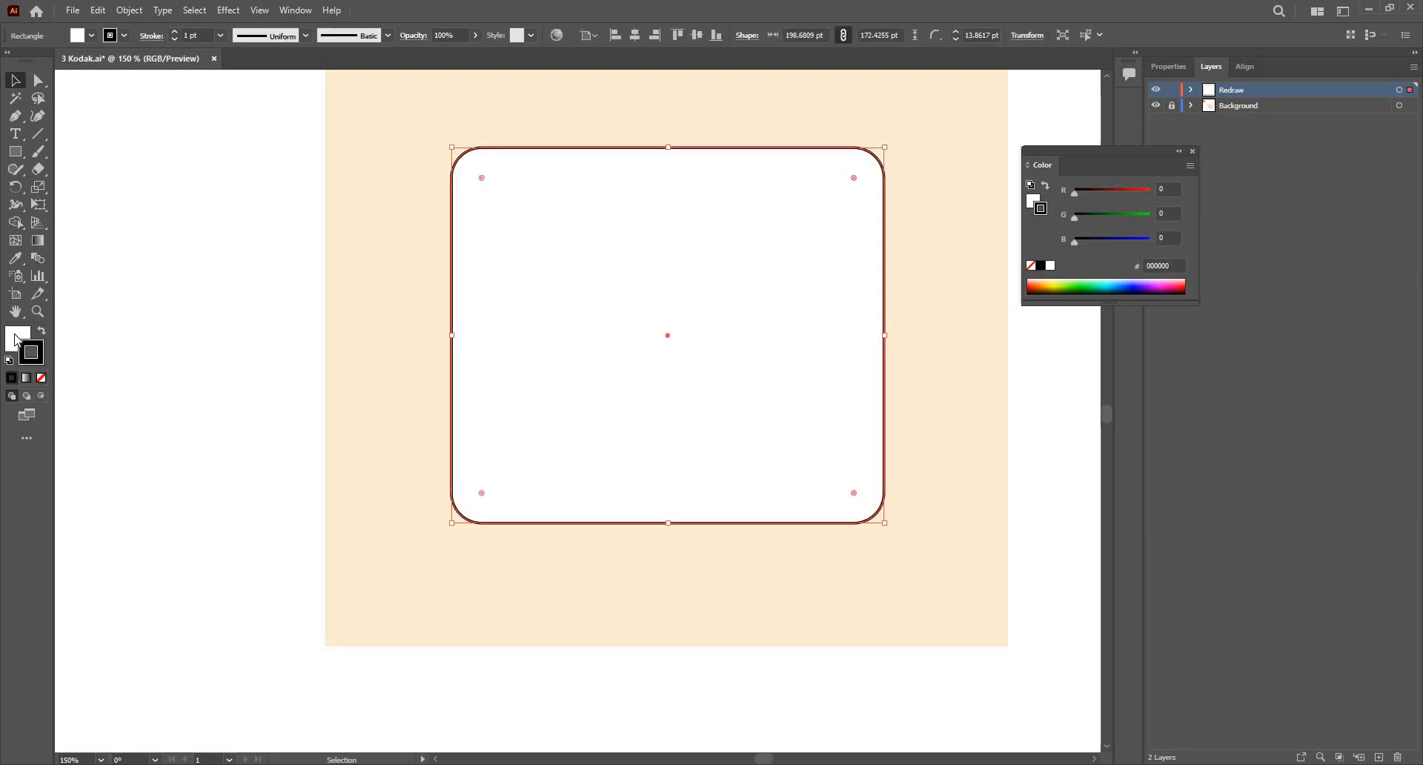
key(slash)
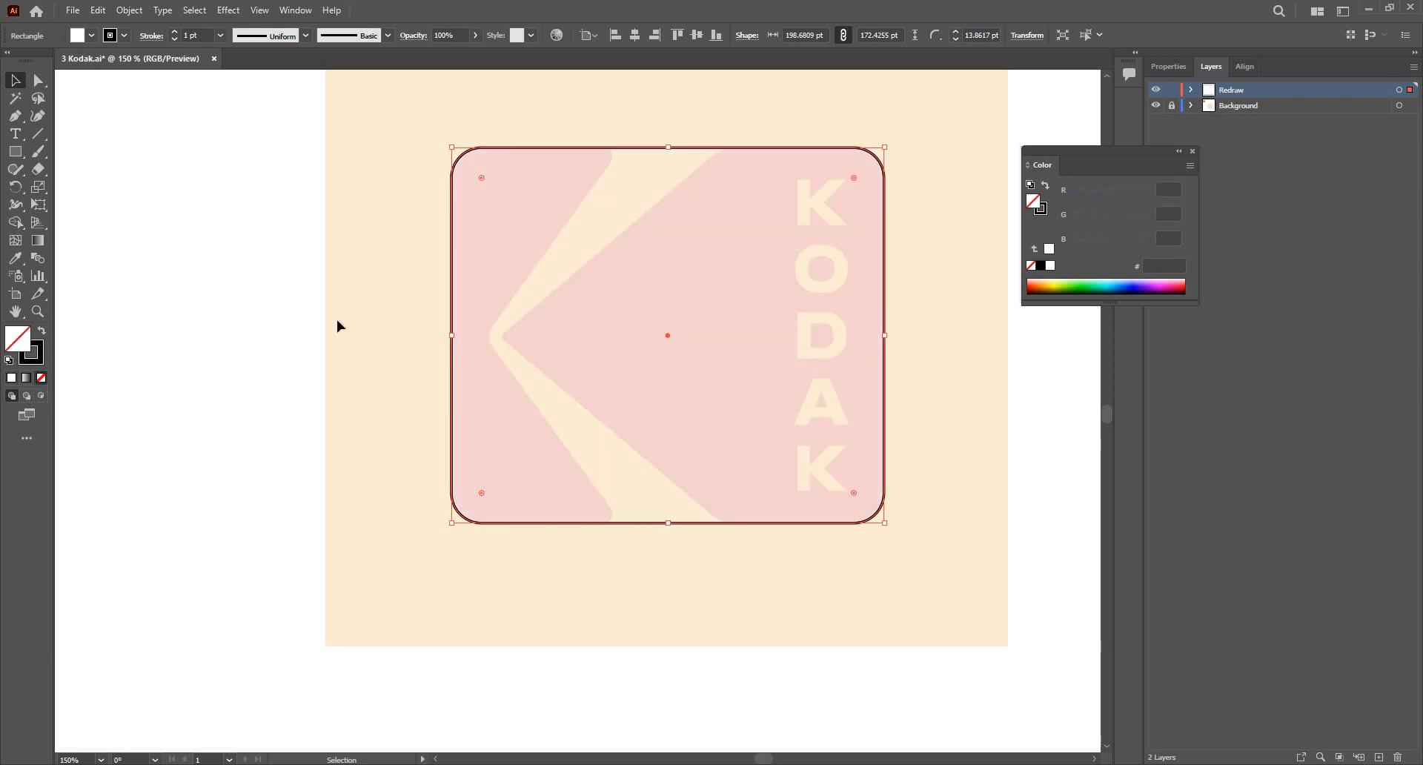
click(1021, 211)
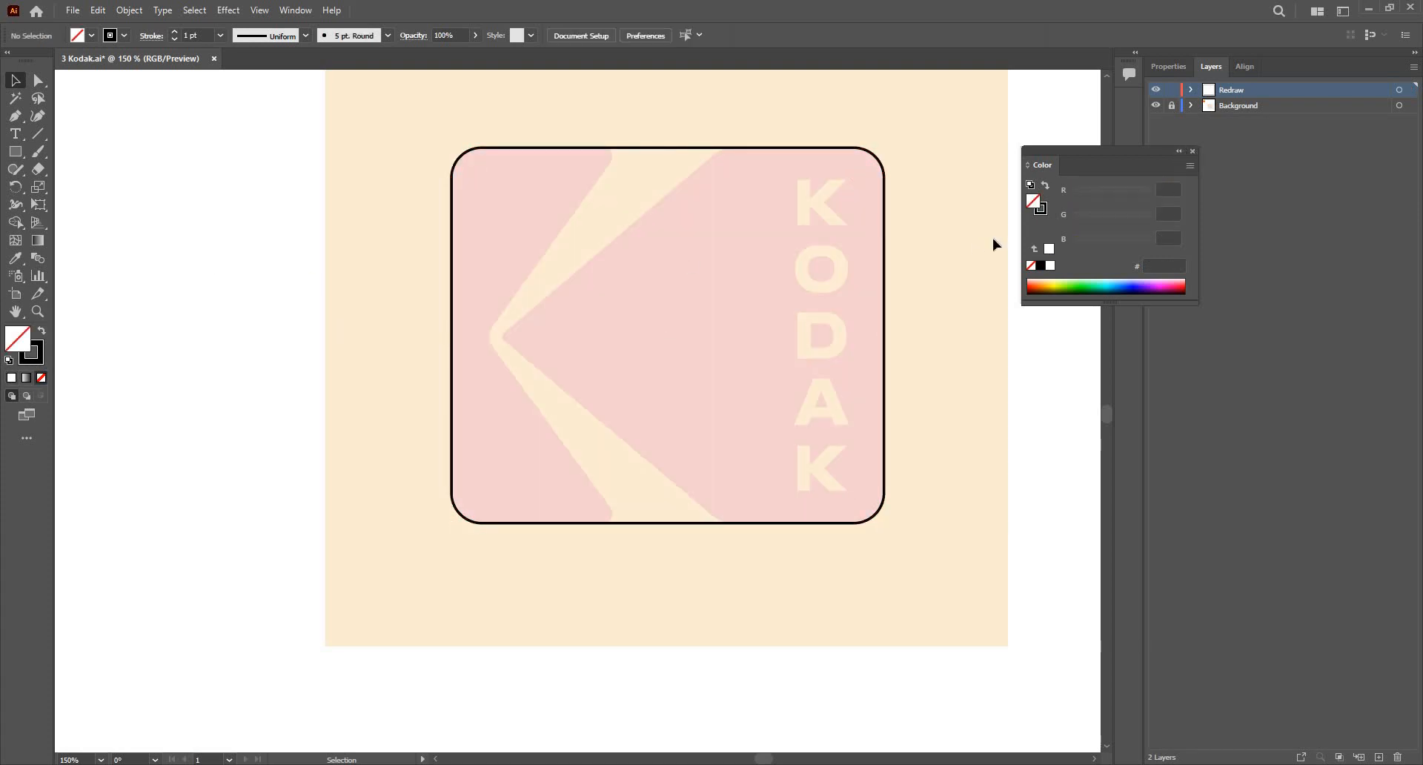
key(F6)
scroll(539, 351, up, 2)
scroll(368, 529, down, 2)
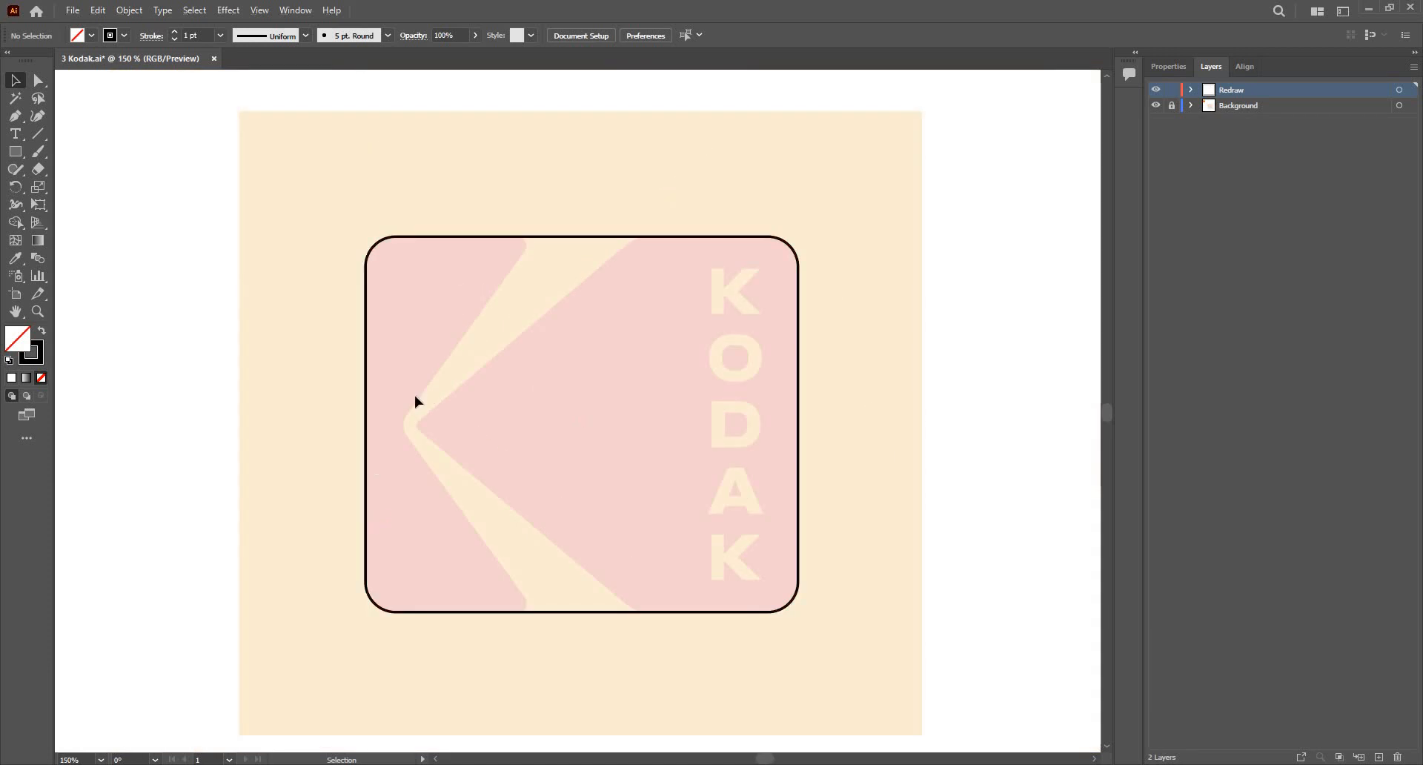
scroll(505, 348, up, 2)
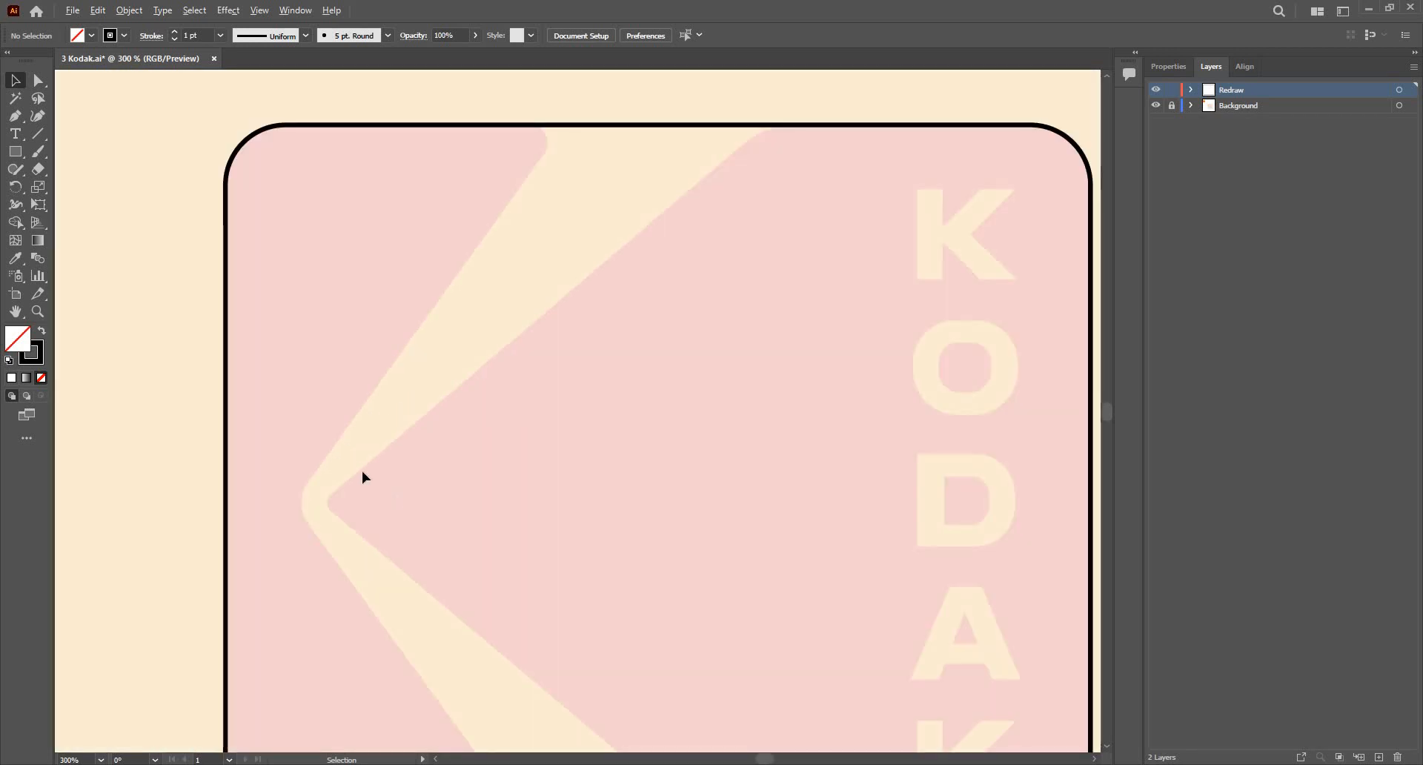
scroll(401, 350, down, 1)
scroll(343, 519, up, 1)
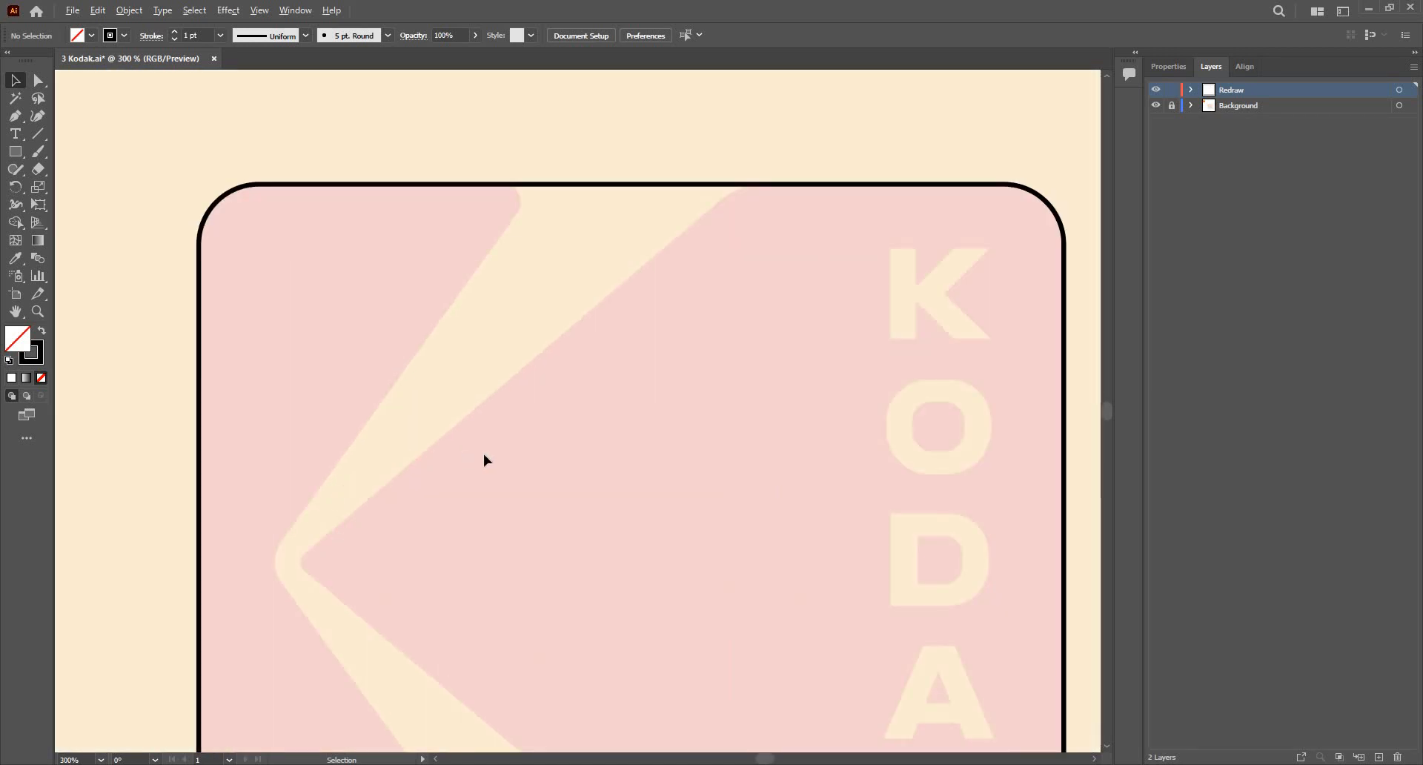
Step: Trace the lower edge of the logo's upper diagonal band with the Pen tool, from the inner notch to just above the outline
scroll(482, 454, up, 1)
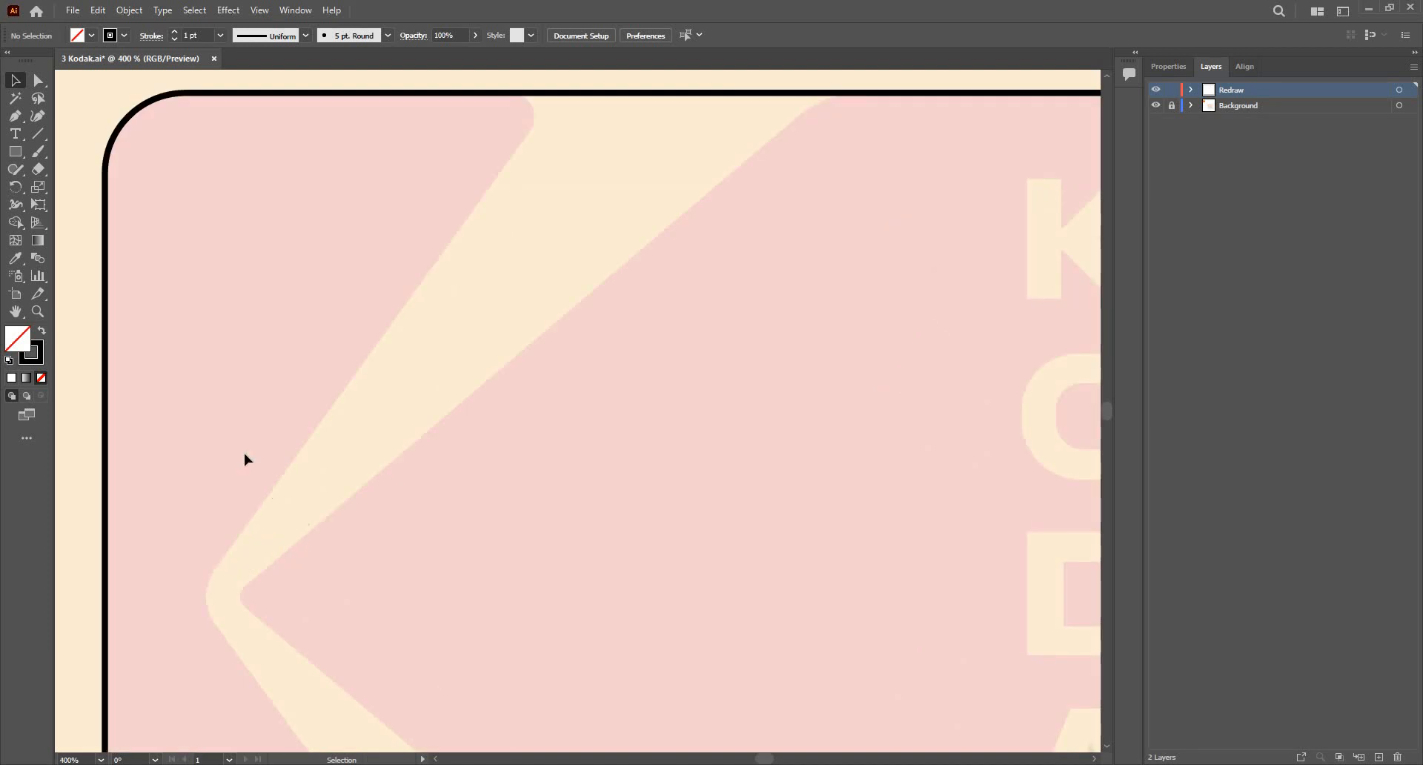
scroll(207, 447, down, 1)
drag(634, 333, 513, 475)
click(15, 115)
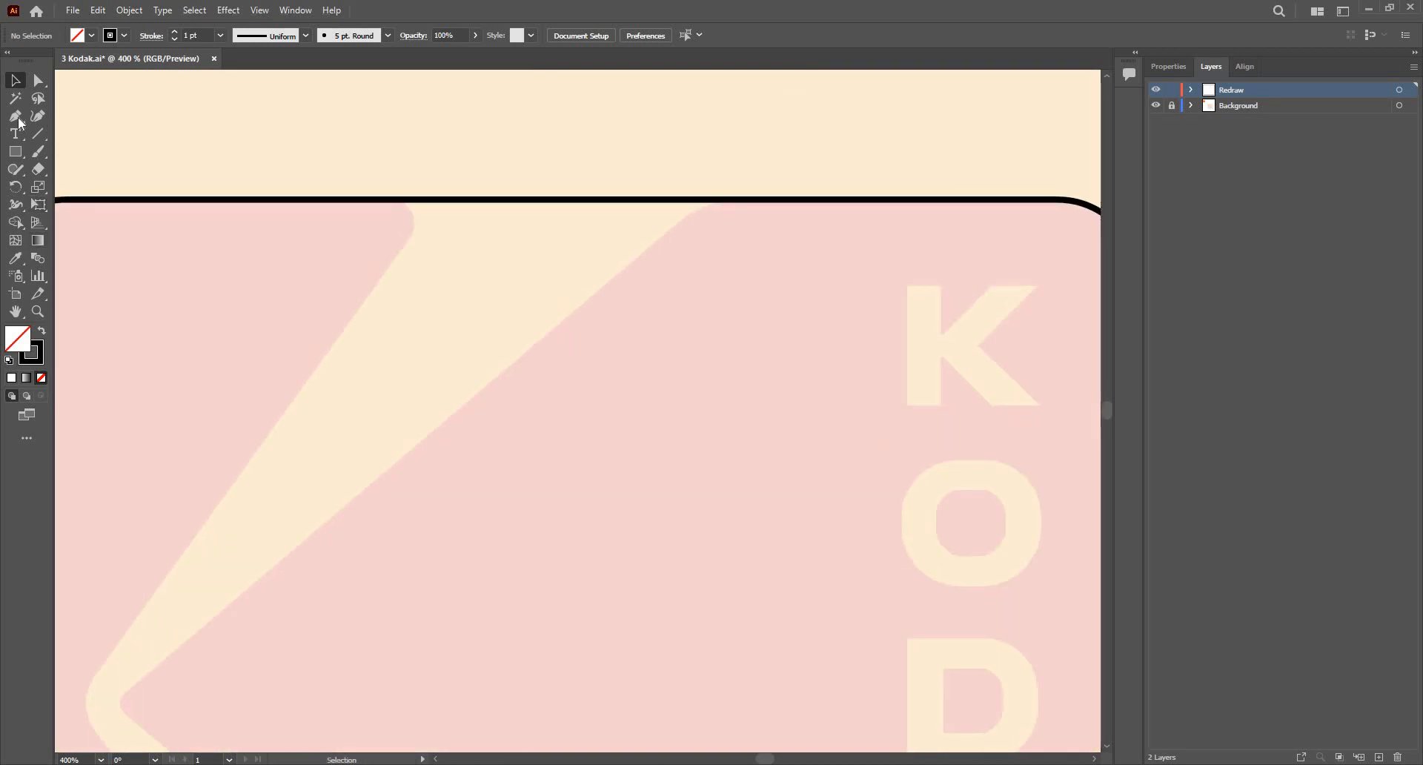
click(124, 690)
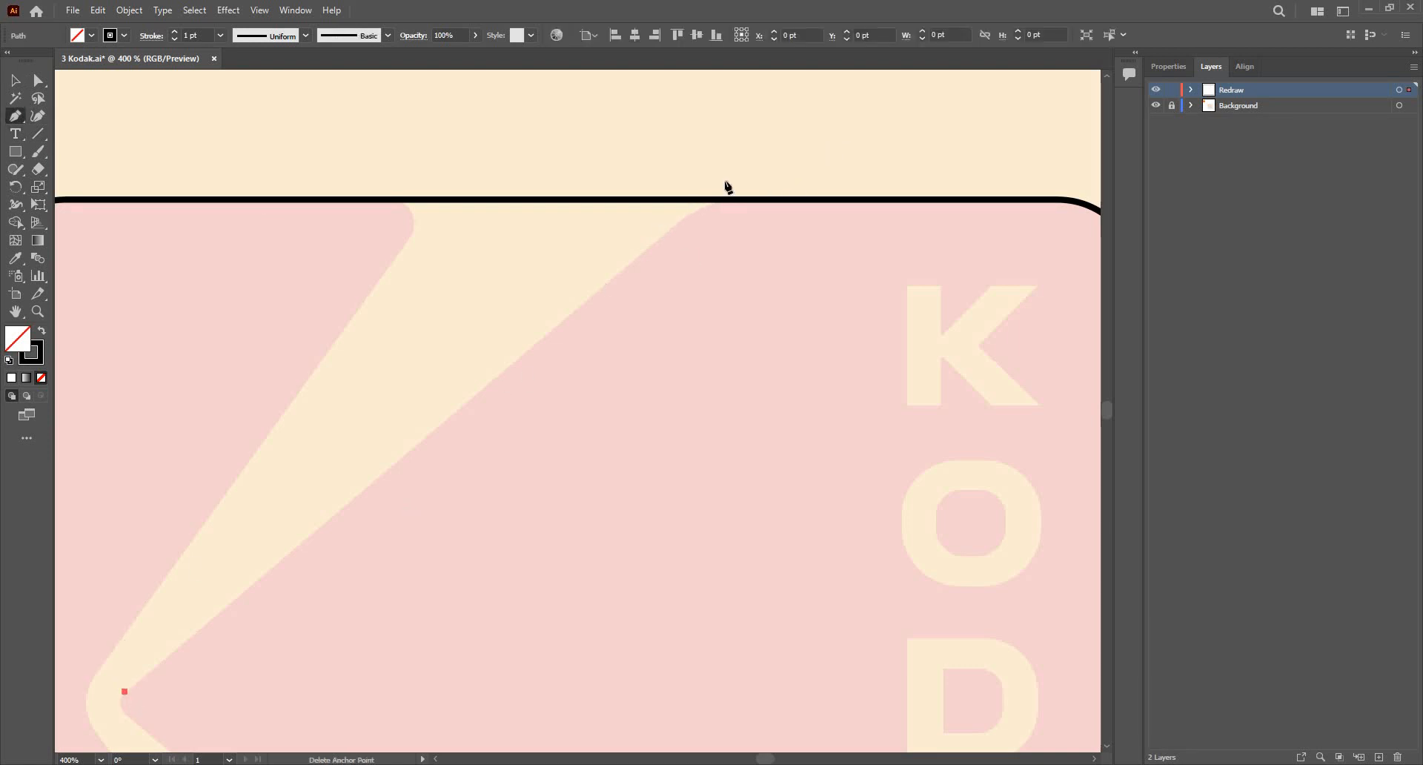
click(769, 147)
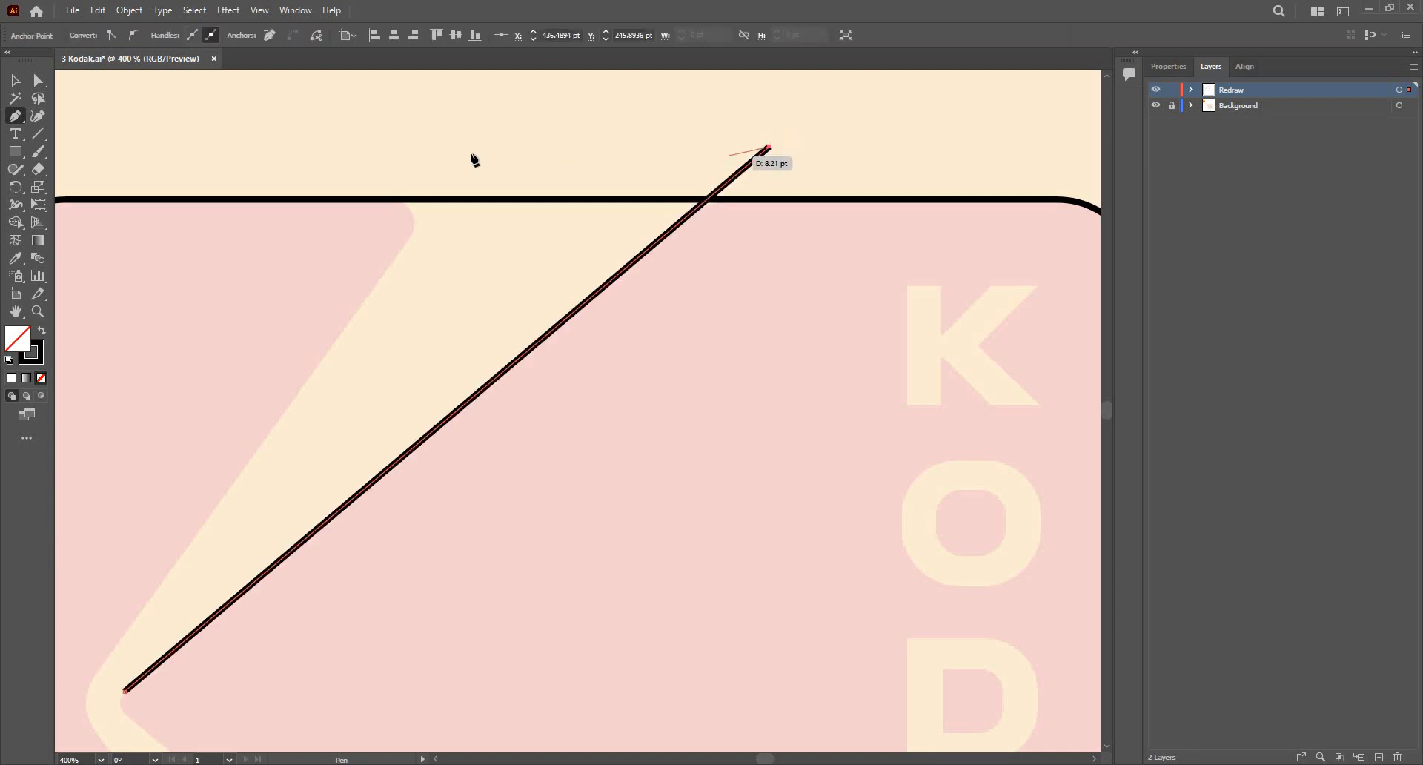
click(422, 200)
drag(185, 553, 585, 255)
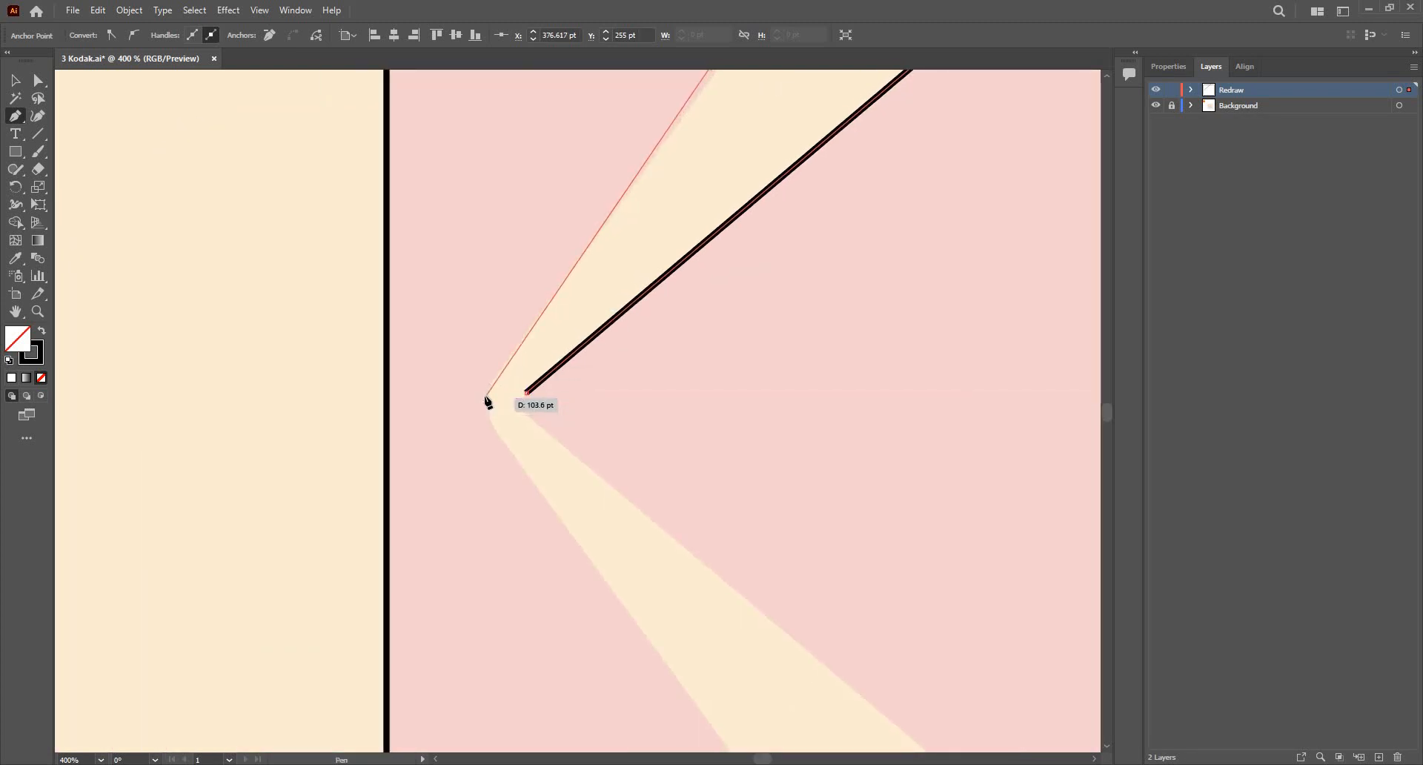
key(ctrl+0)
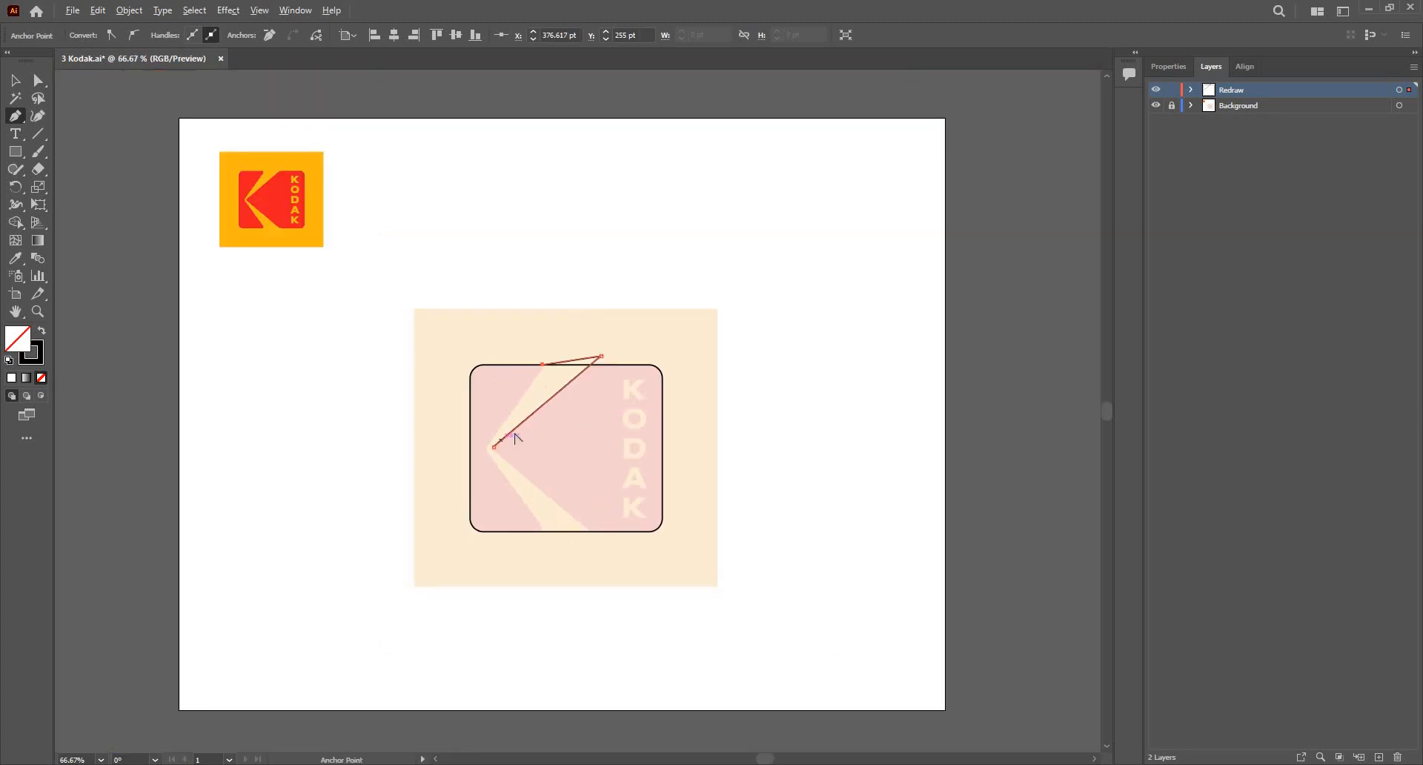
key(ctrl+equal)
key(ctrl+equal)
scroll(478, 506, up, 2)
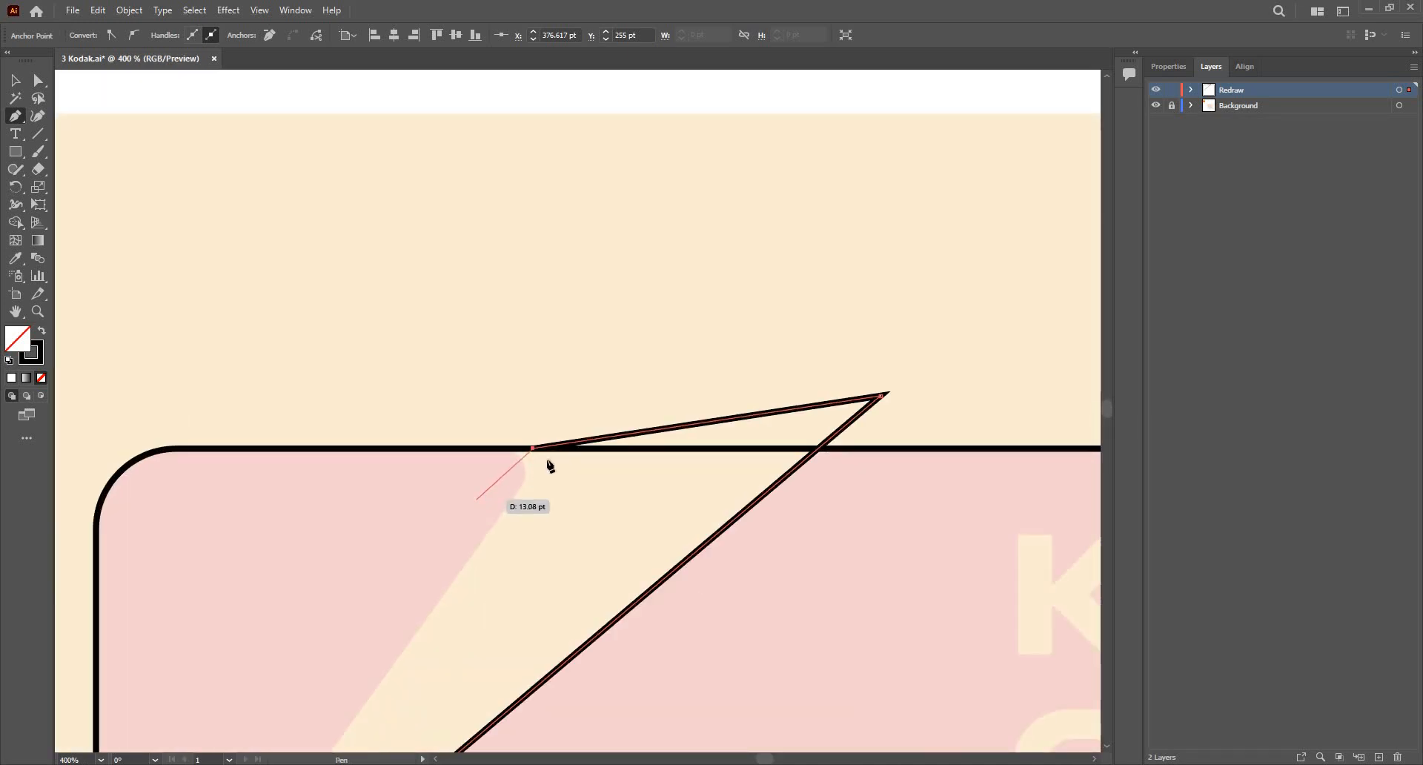
key(ctrl+z)
Step: Continue the path with an anchor on the outline's top edge at X about 378.3 pt and an open end at the band's outer tip
click(543, 449)
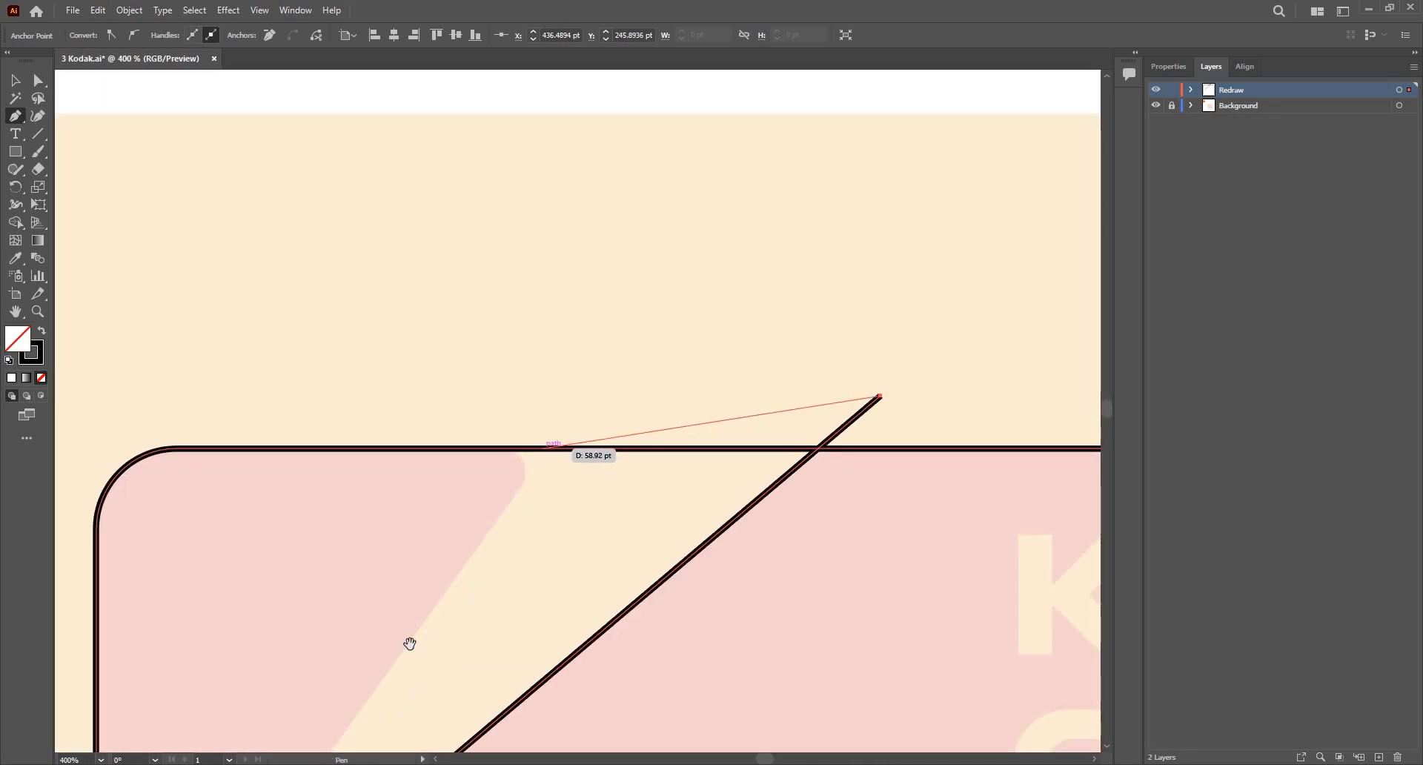
scroll(515, 489, down, 5)
scroll(515, 489, left, 4)
drag(516, 489, 526, 473)
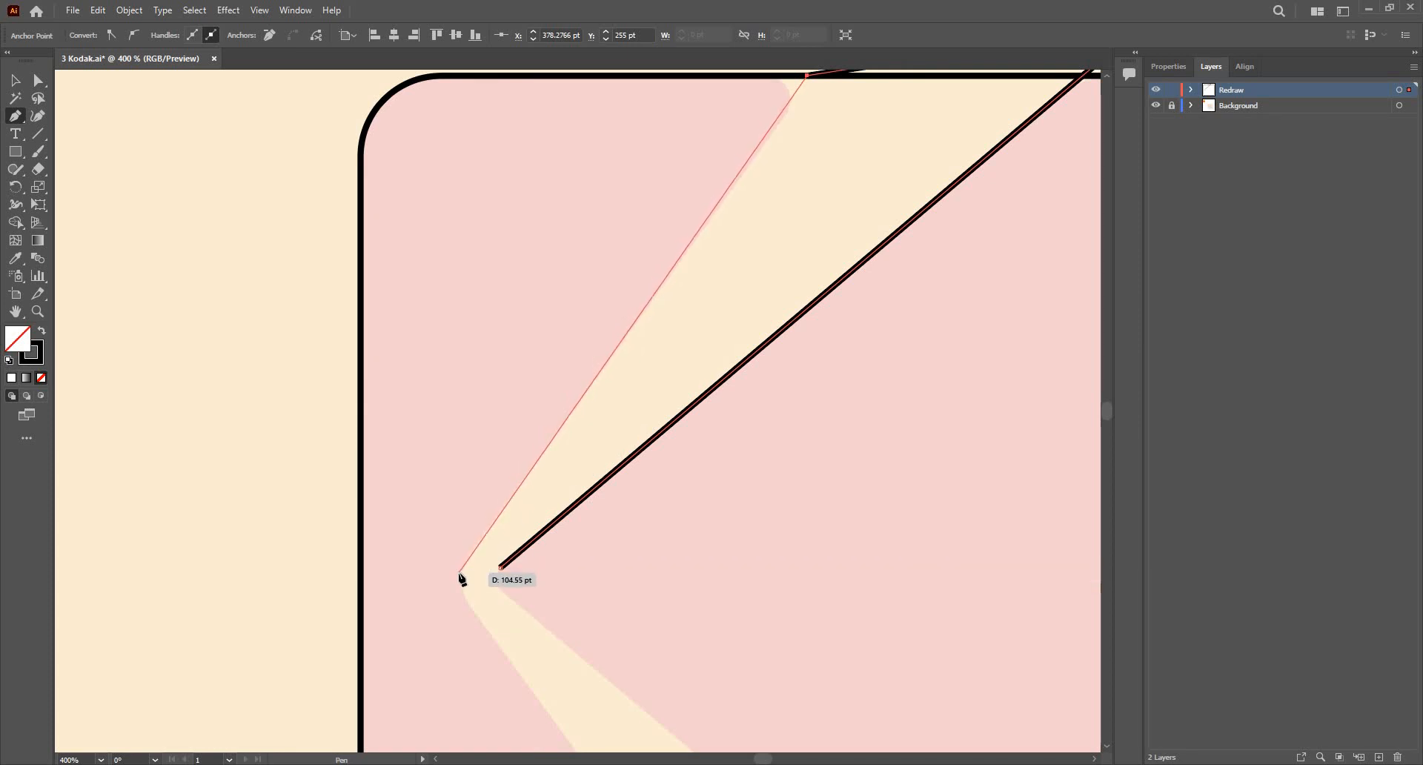
click(460, 572)
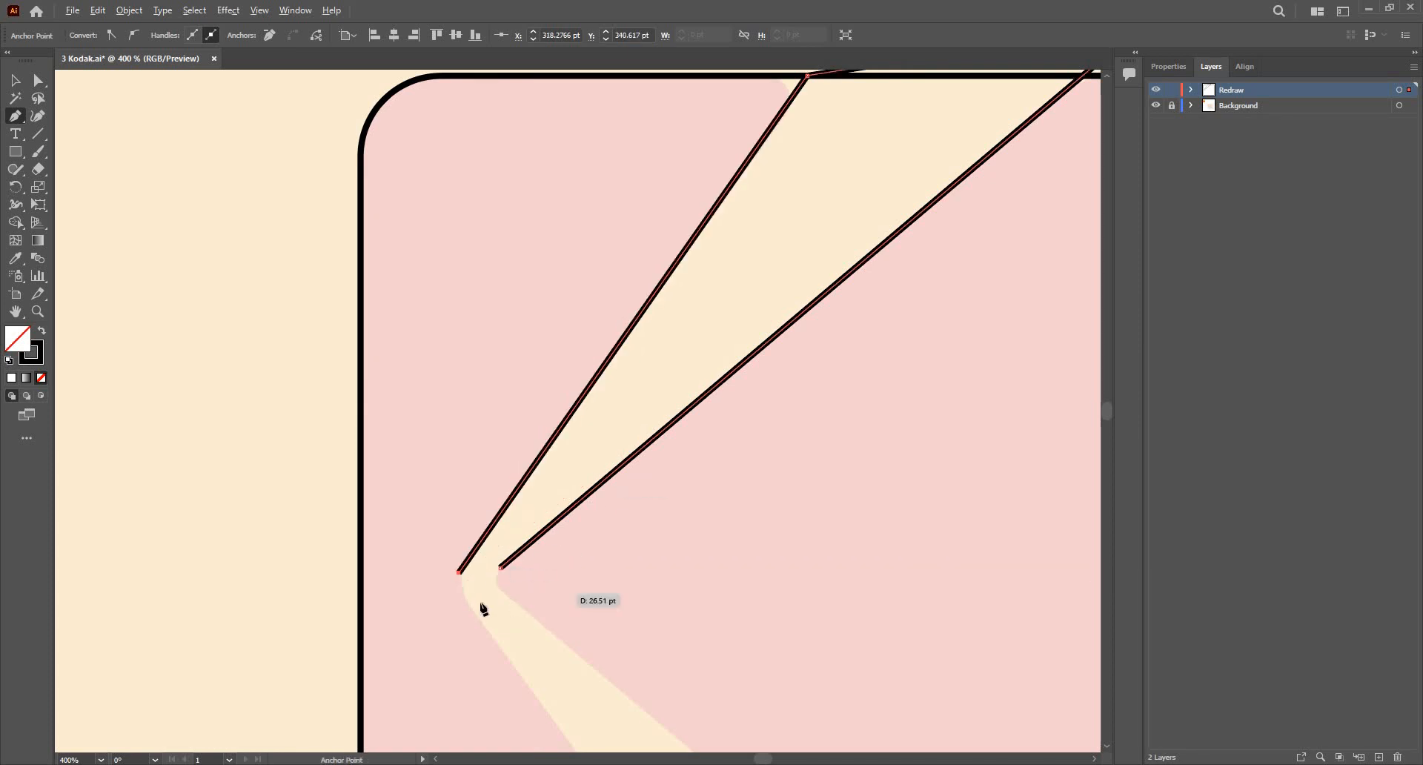
key(alt+v)
key(Escape)
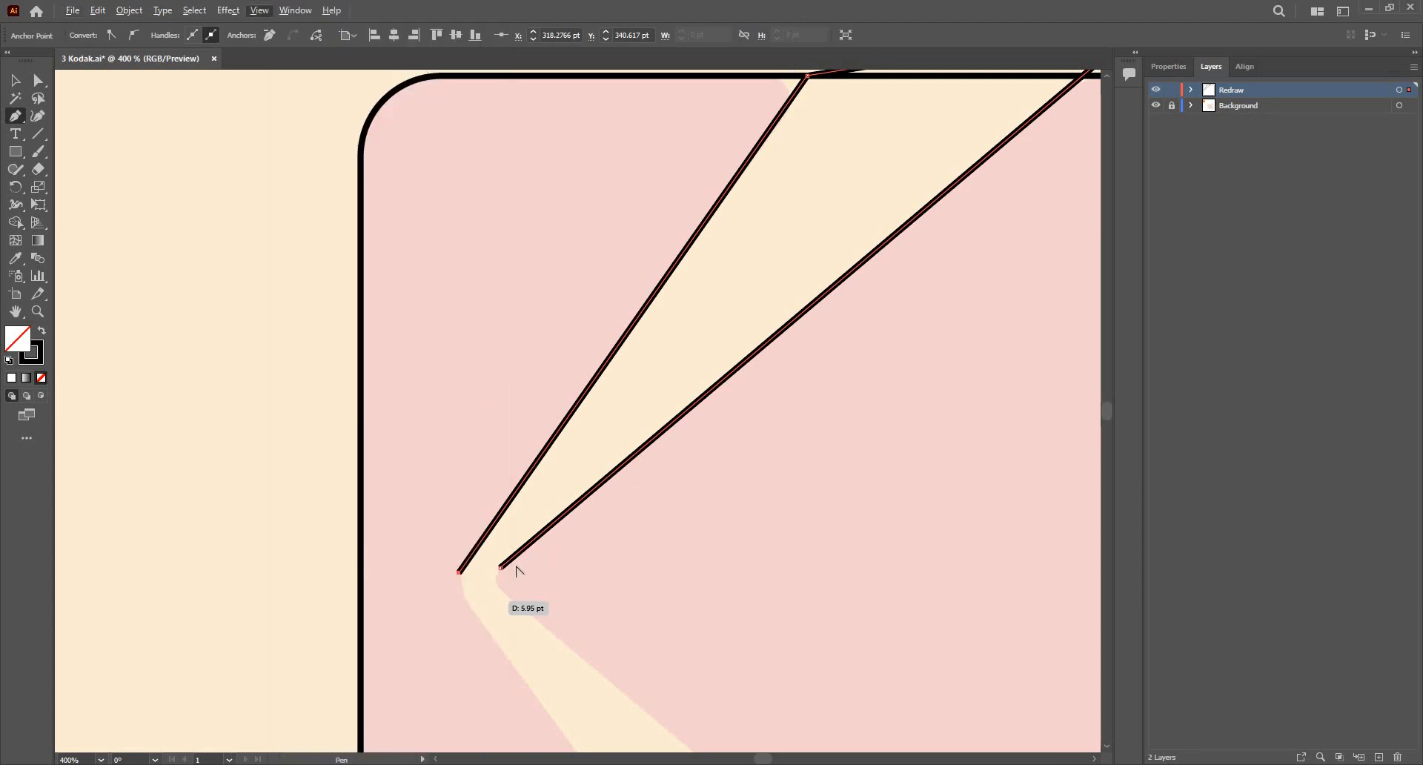
Step: Move the path's corner above the outline down onto its top edge, at X about 425.7 pt and Y 255 pt
scroll(553, 530, up, 3)
scroll(362, 595, down, 5)
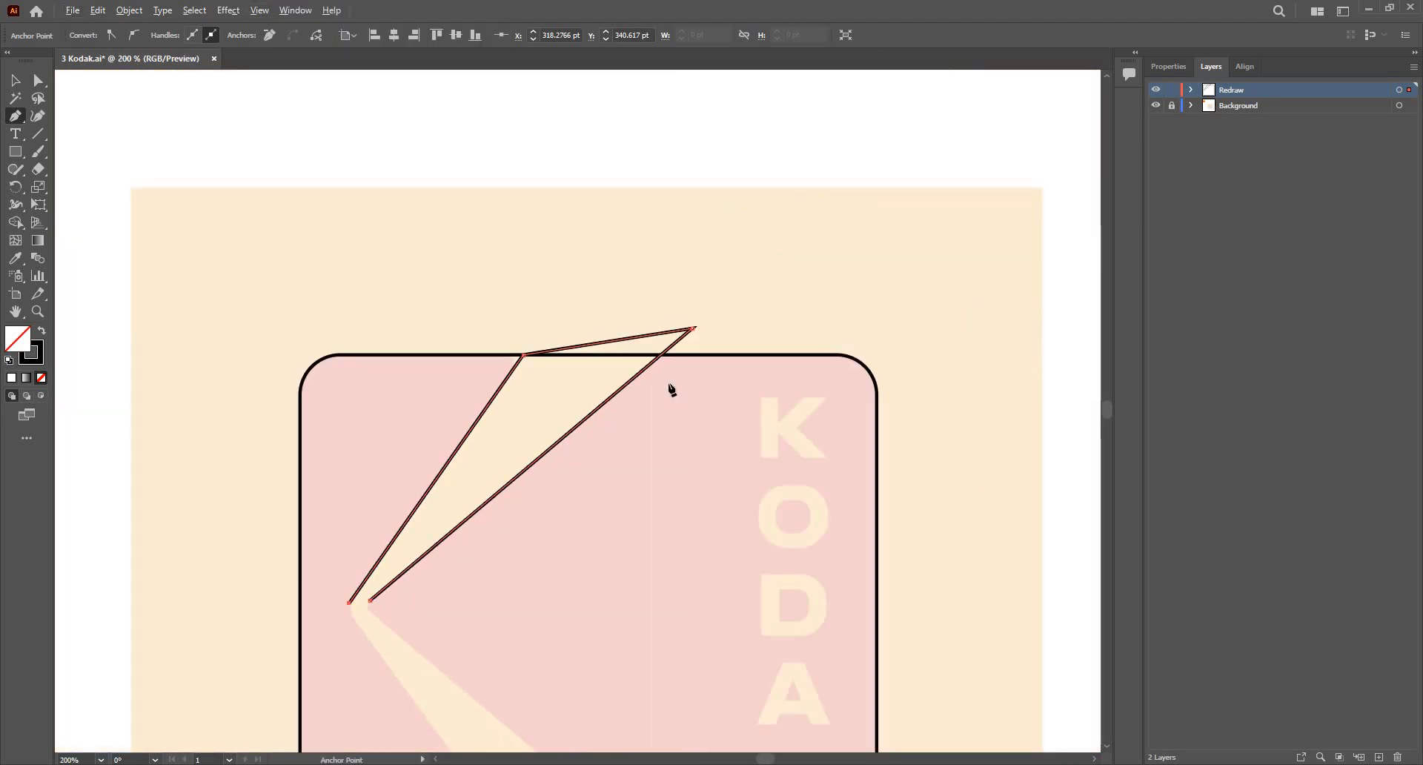
scroll(674, 384, up, 1)
click(40, 78)
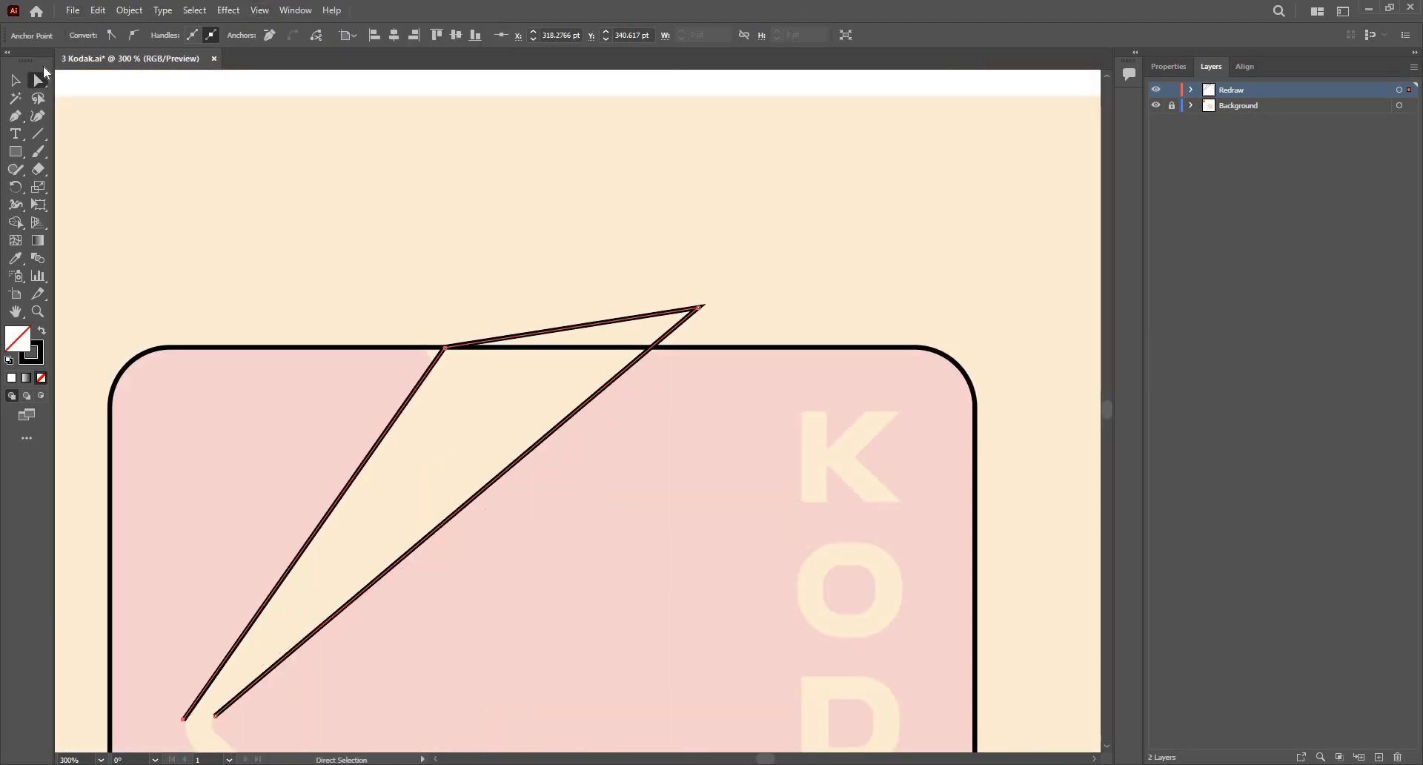
click(699, 306)
scroll(650, 347, up, 3)
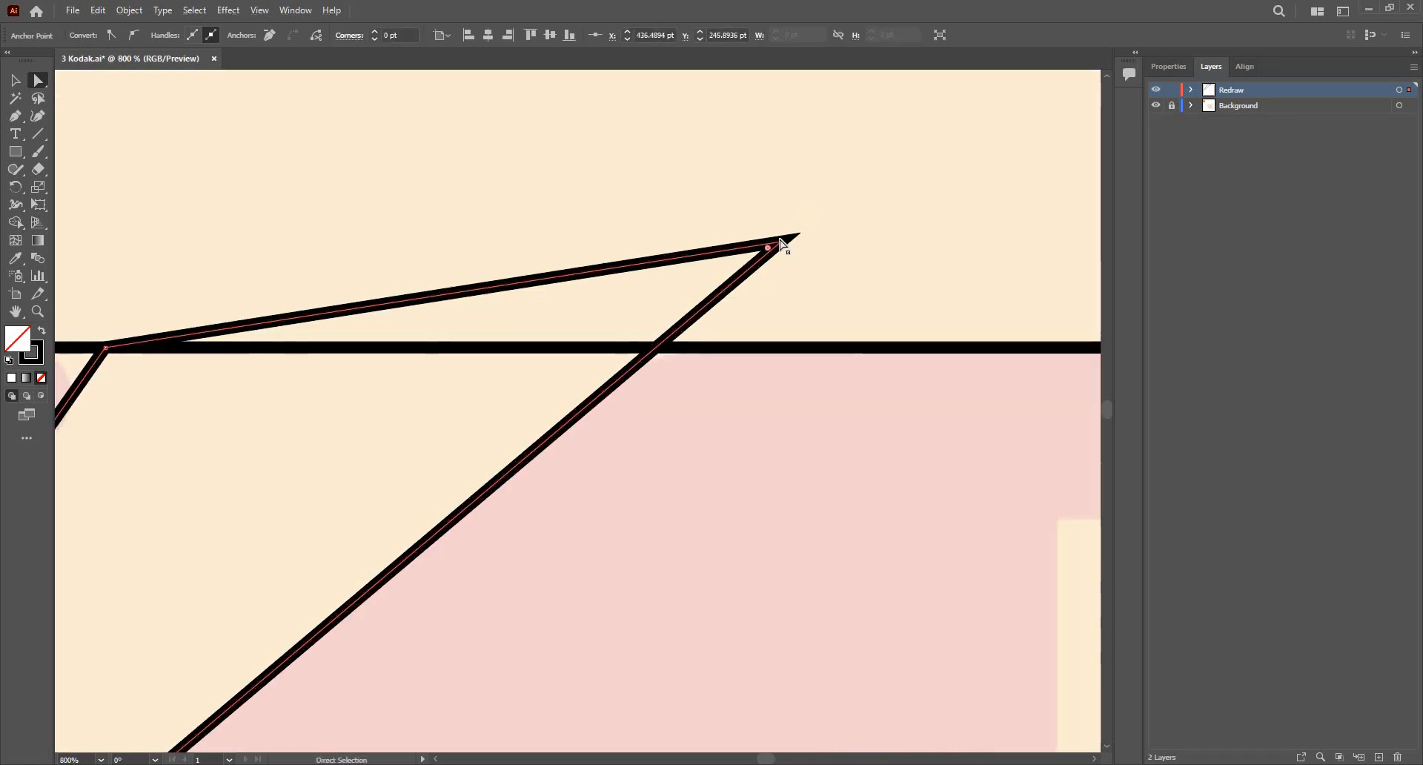
drag(675, 347, 657, 348)
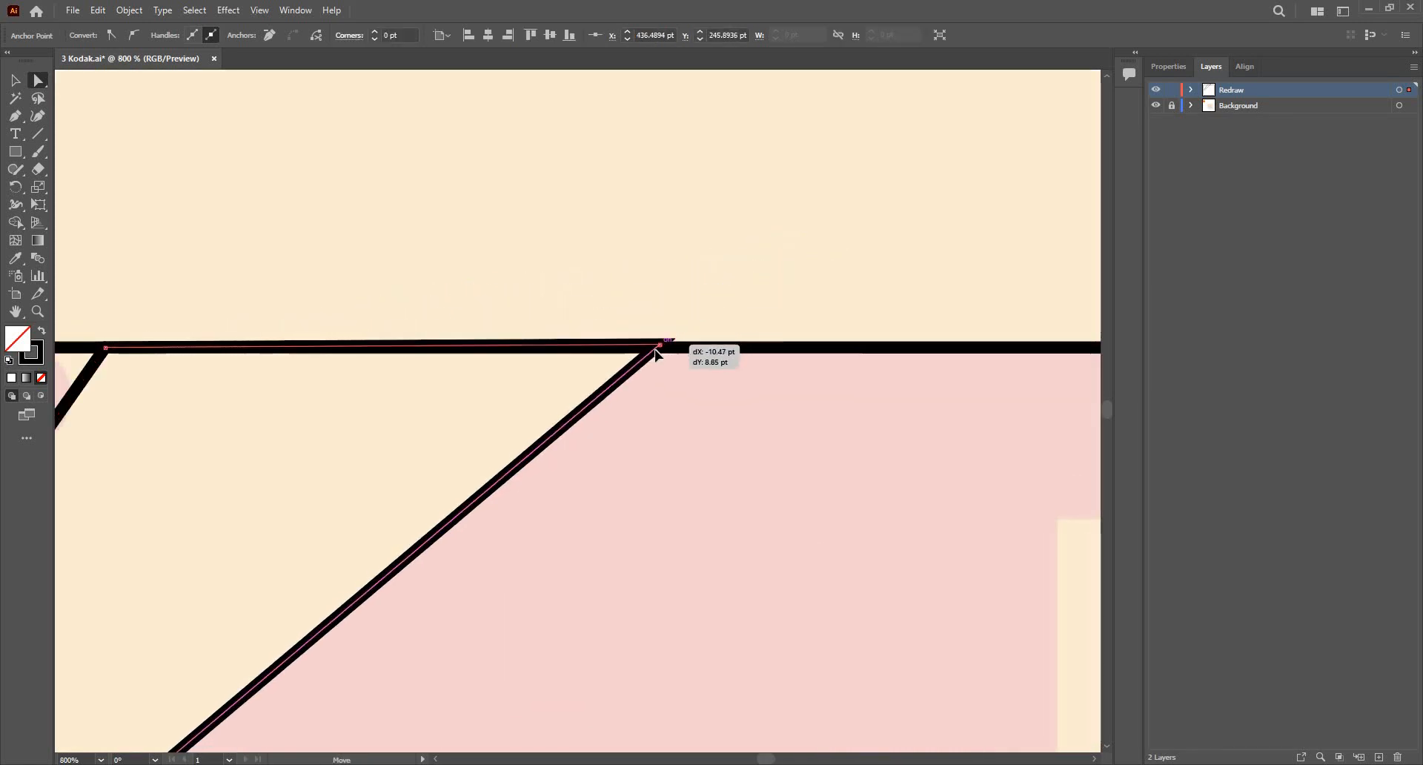
Step: Extend both open ends of the path slightly down towards the notch, with the outer end at Y about 341.5 pt
scroll(843, 311, down, 4)
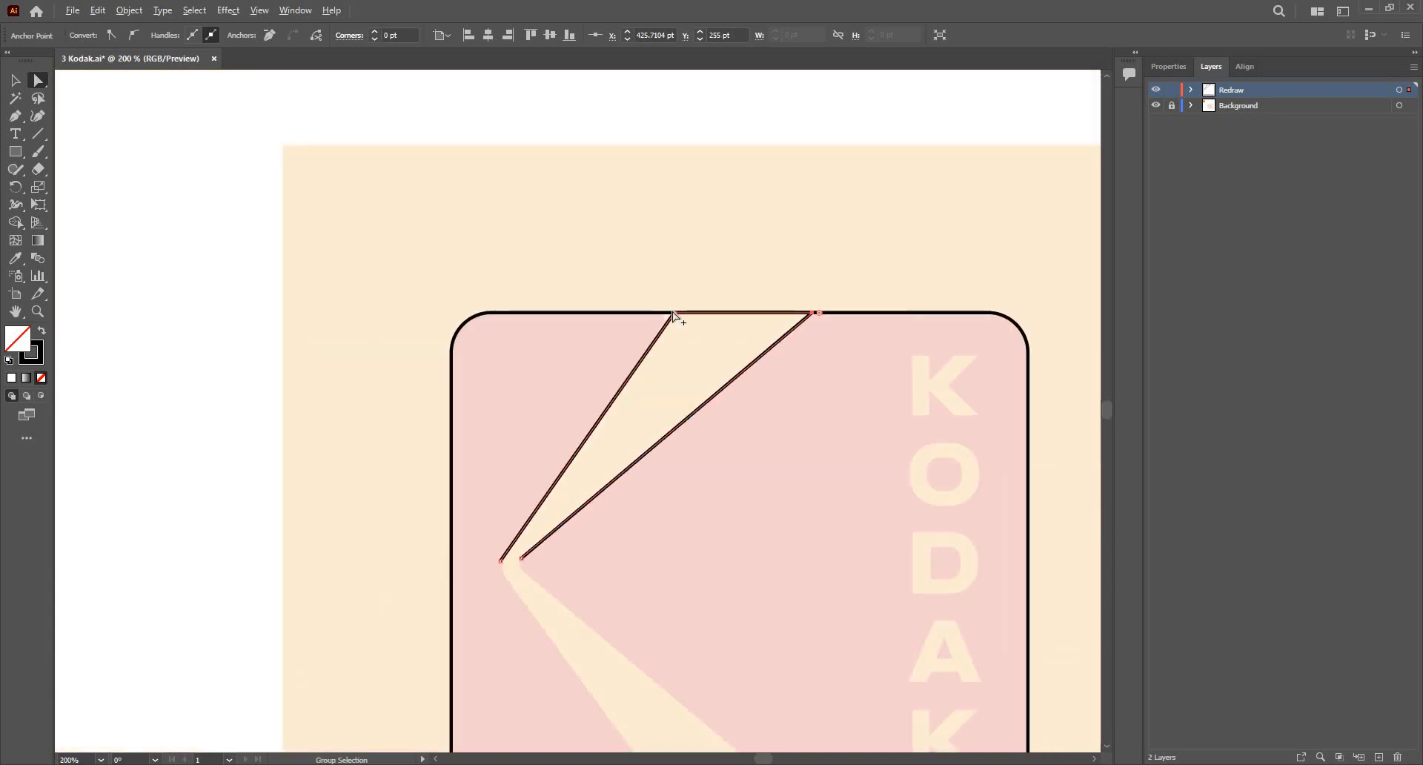
scroll(659, 314, up, 4)
scroll(534, 362, down, 4)
scroll(571, 492, up, 6)
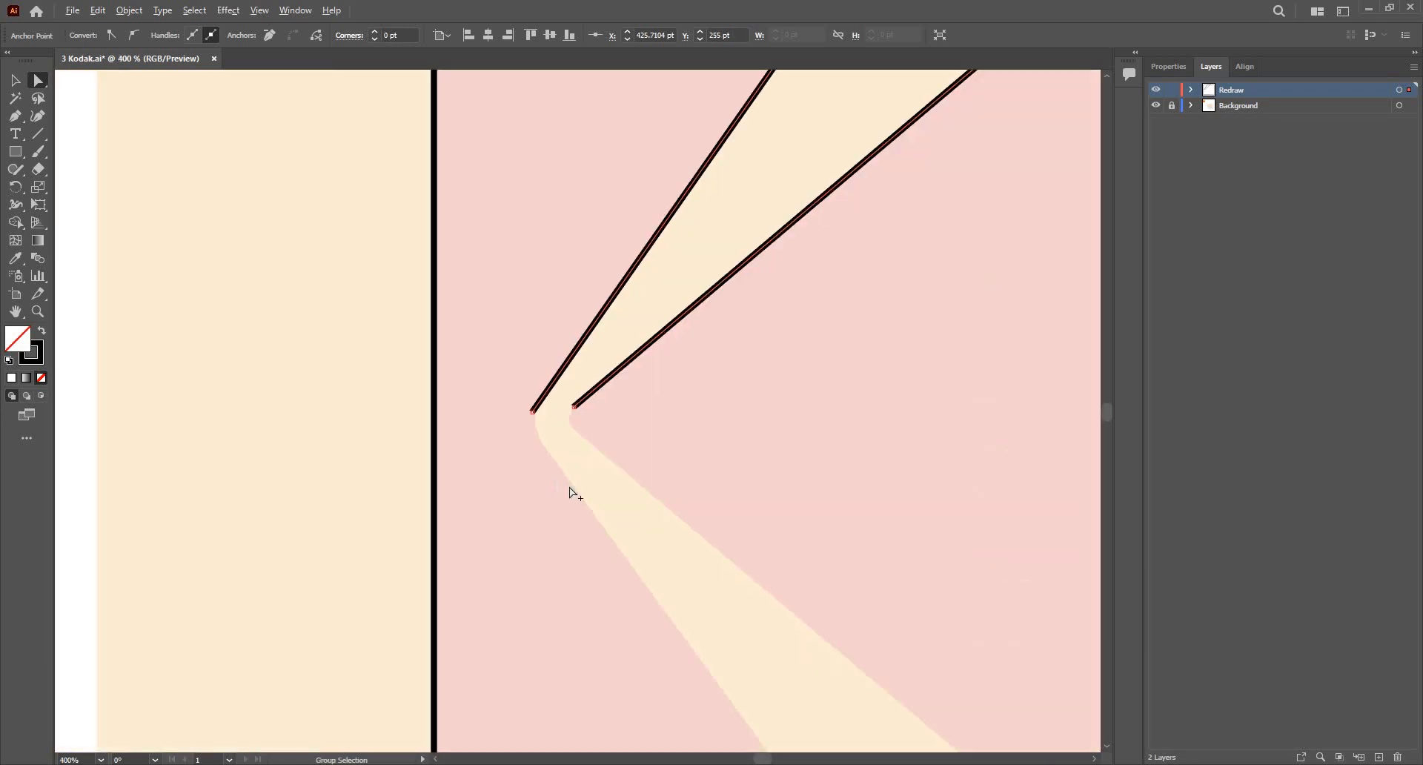
click(708, 583)
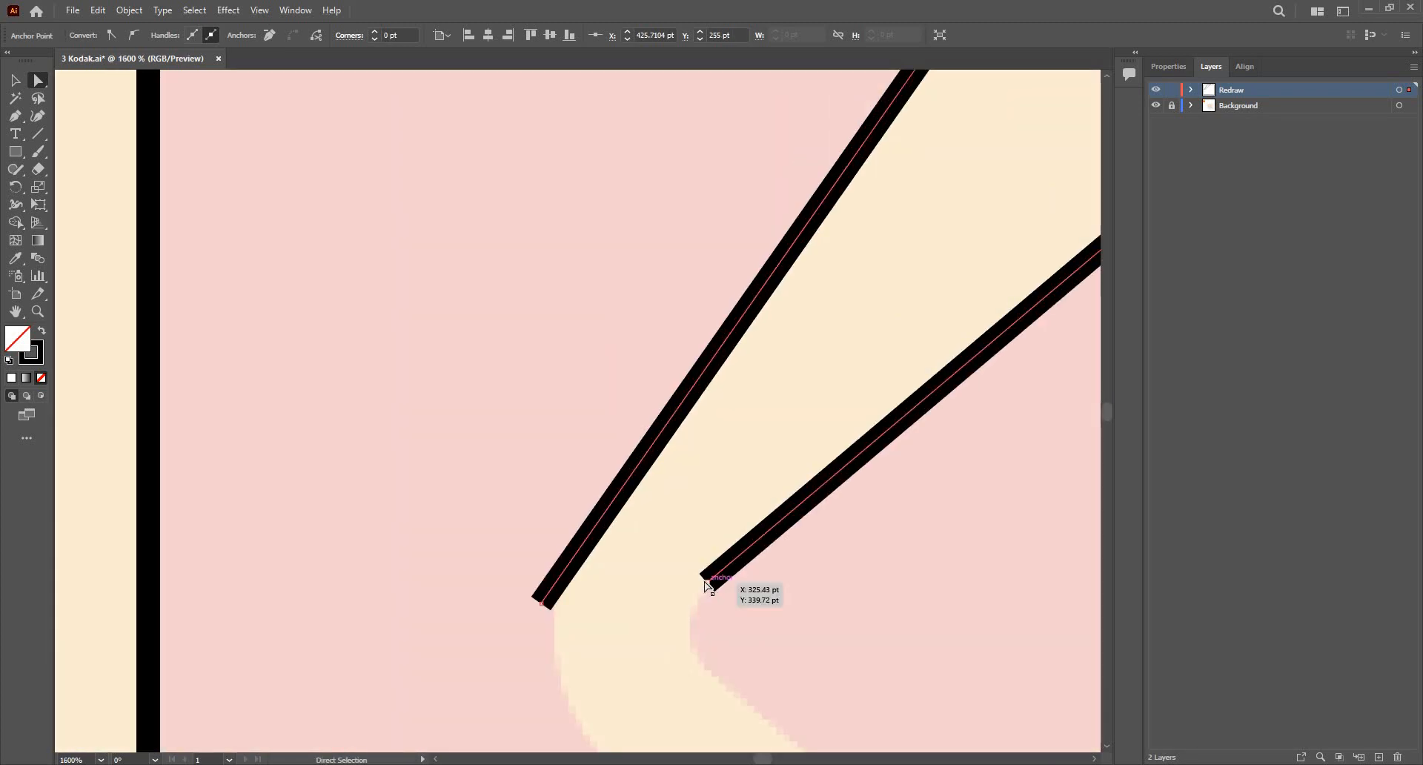
drag(693, 611, 543, 622)
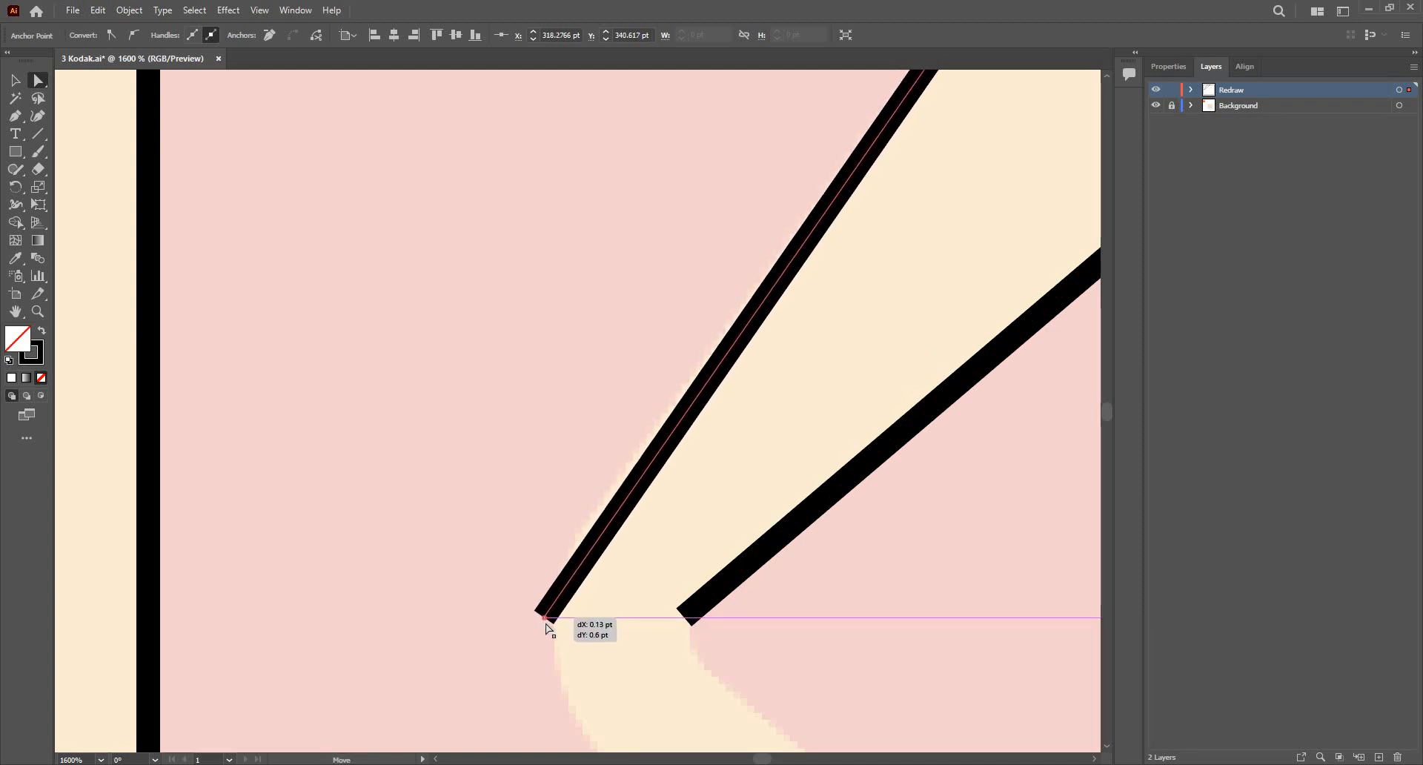
Step: Align the path's two open end anchors with each other at their vertical centre
click(685, 619)
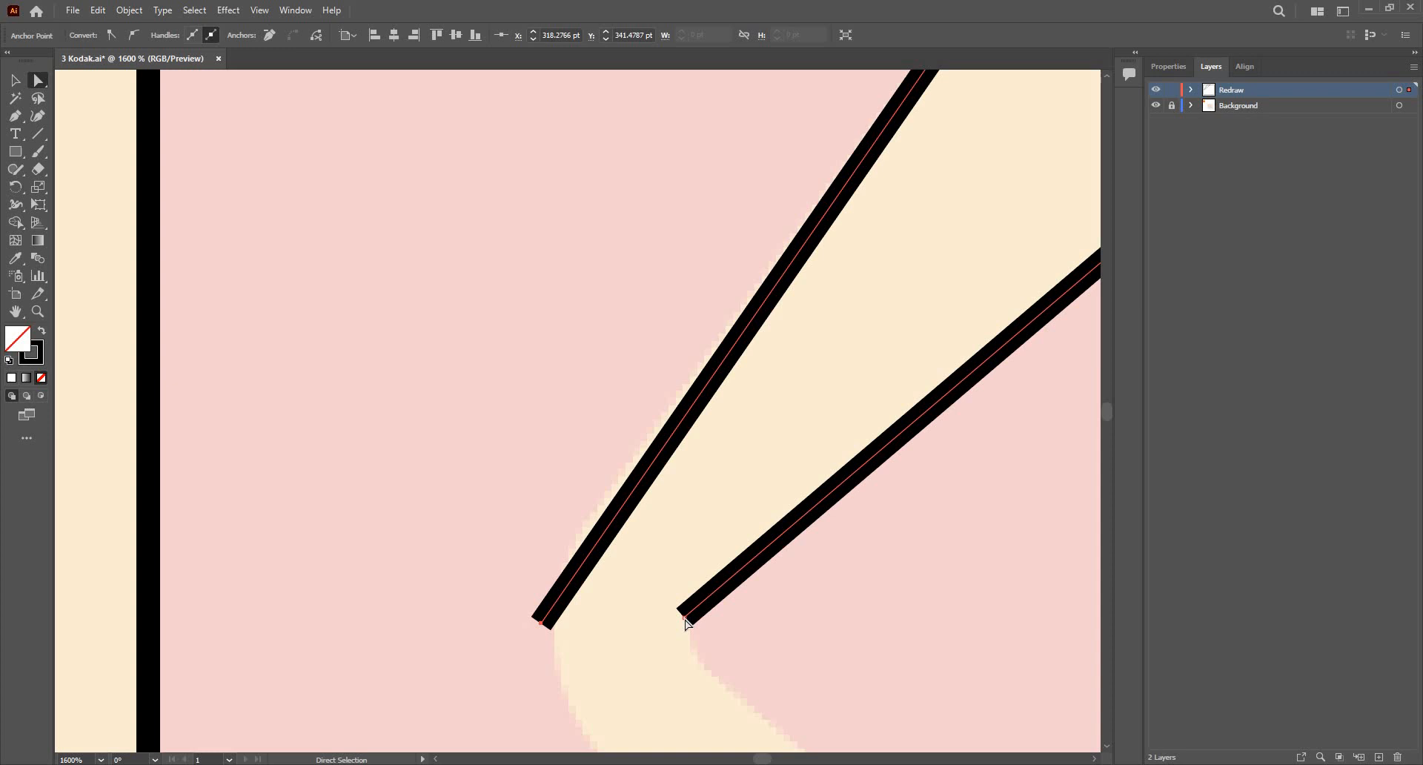
shift+click(541, 624)
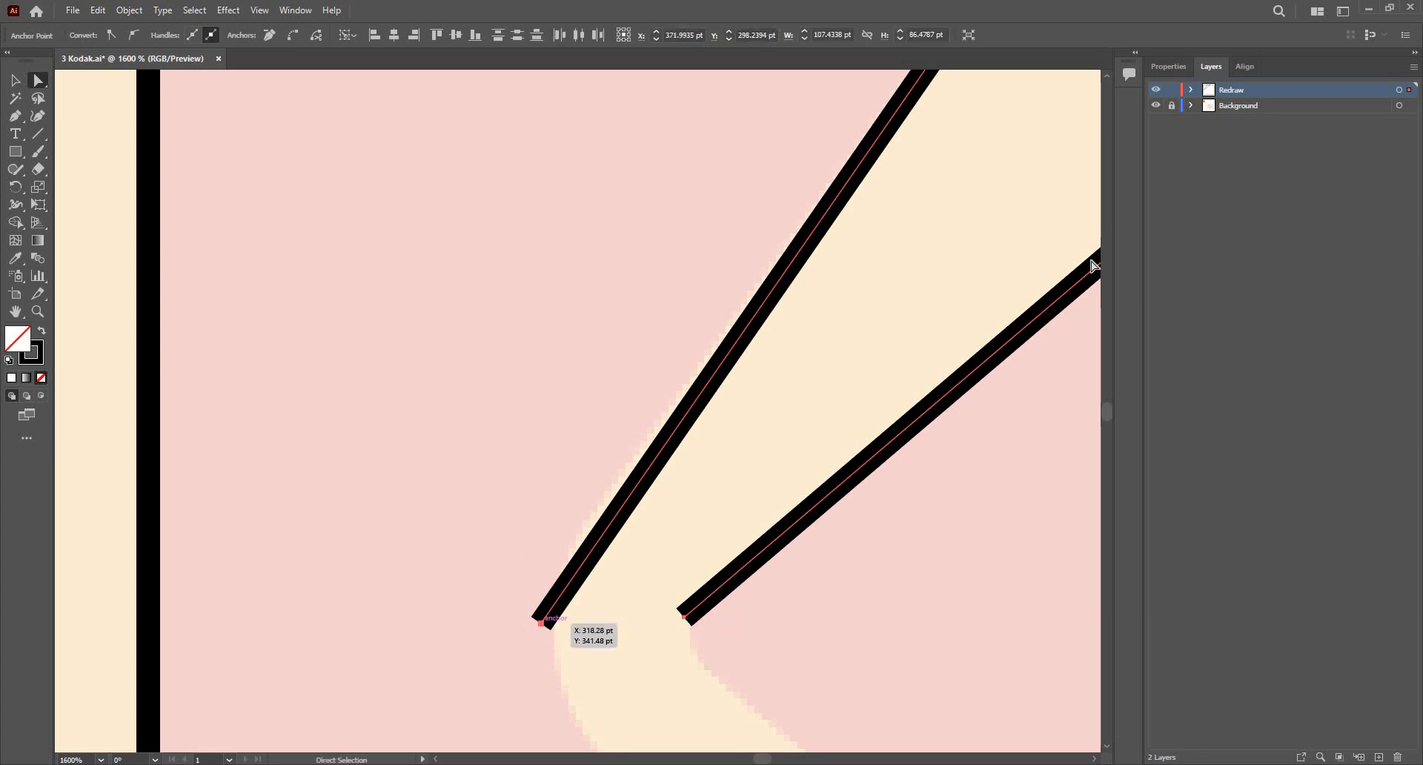
key(ctrl+minus)
key(ctrl+minus)
key(ctrl+minus)
click(1245, 68)
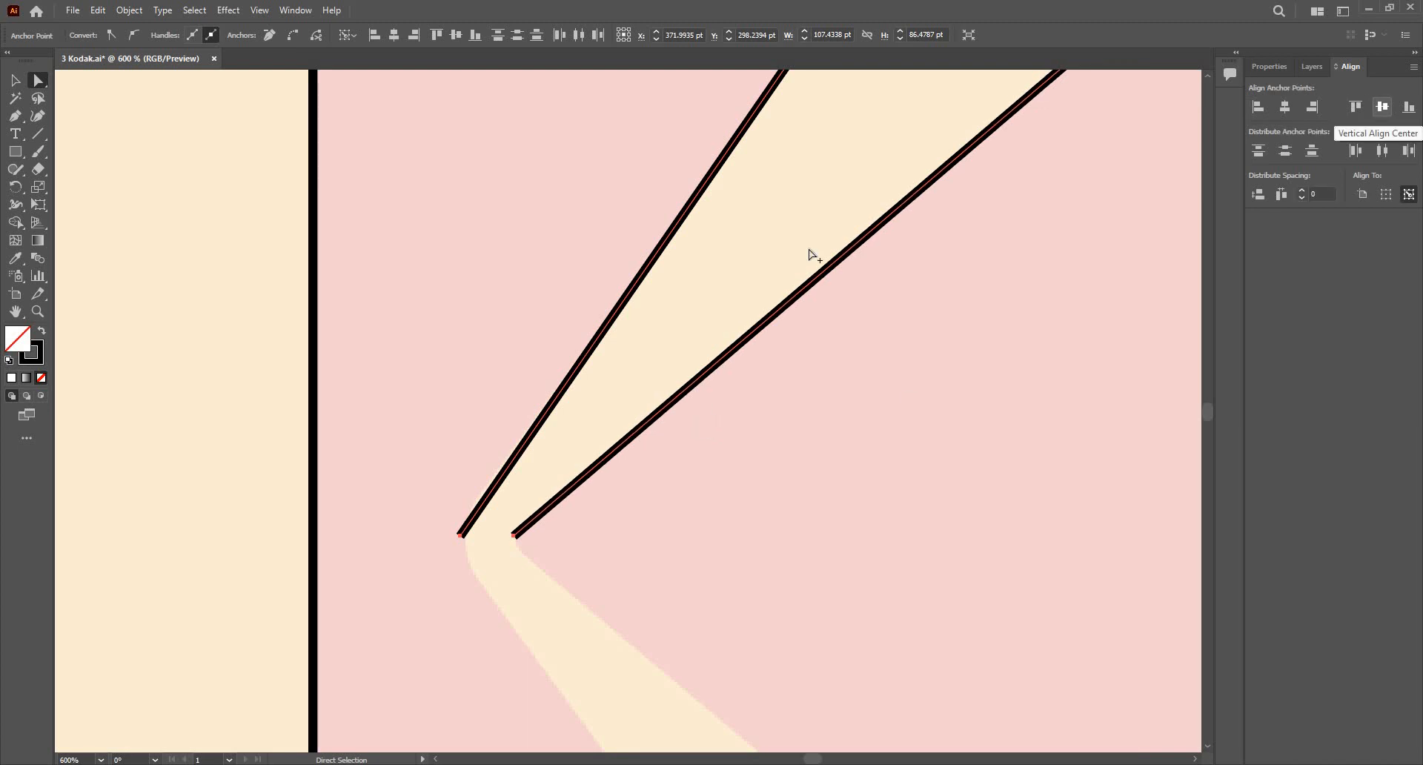
Step: Vertically centre-align the path's two anchors on the outline's top edge, and deselect the path
scroll(864, 213, down, 2)
scroll(738, 241, up, 2)
click(656, 247)
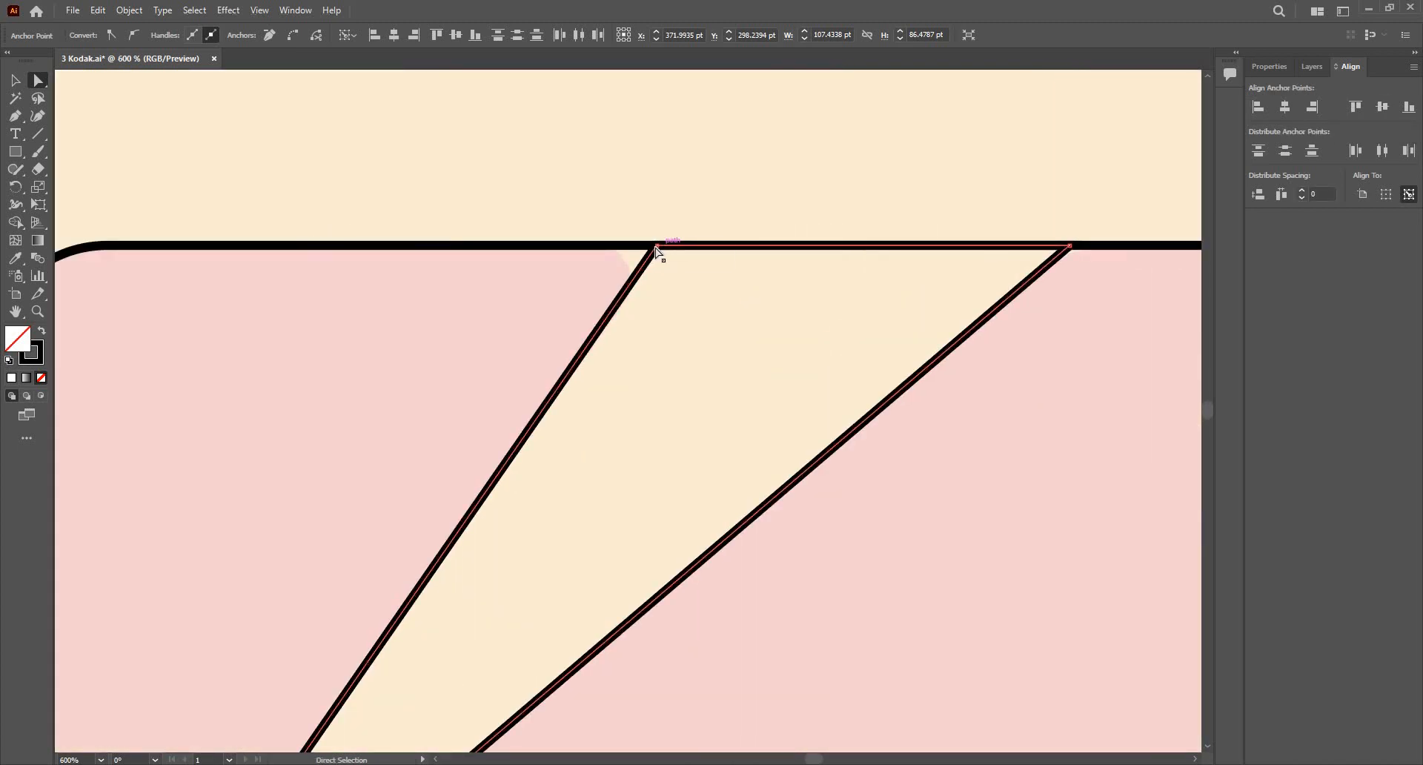
shift+click(1071, 249)
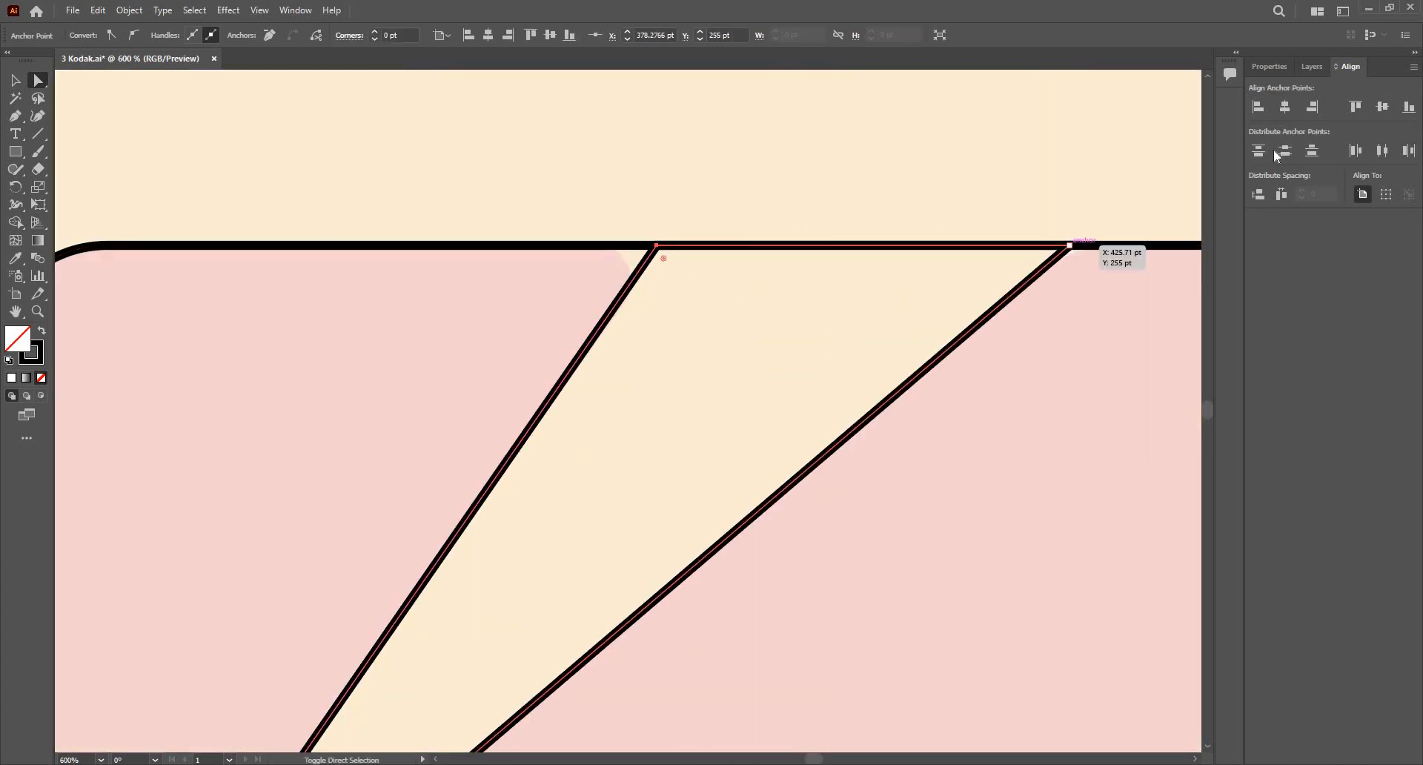
click(1381, 108)
click(1093, 319)
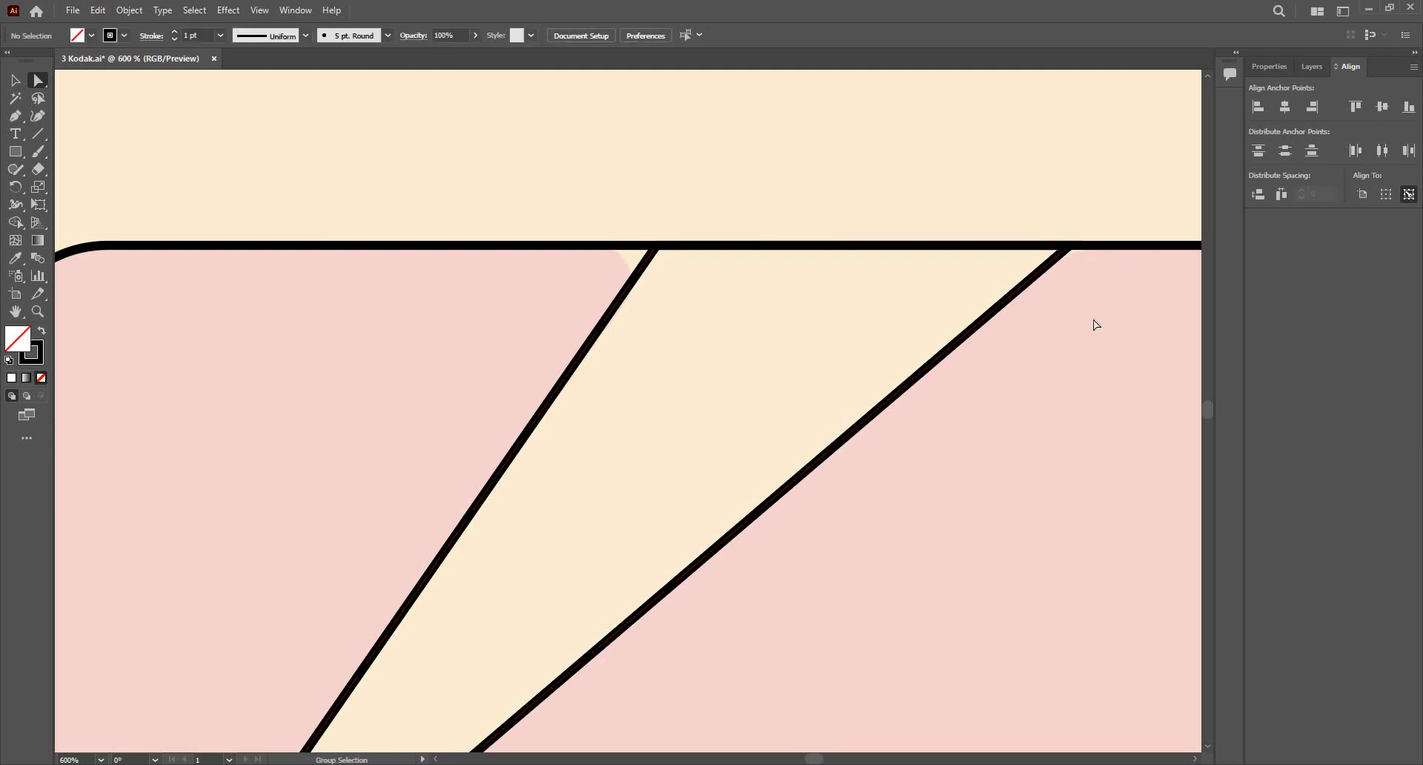
Step: Lower the opacity of the diagonal band path to 21% so the background artwork shows through it
scroll(1038, 260, up, 2)
scroll(773, 215, down, 4)
key(v)
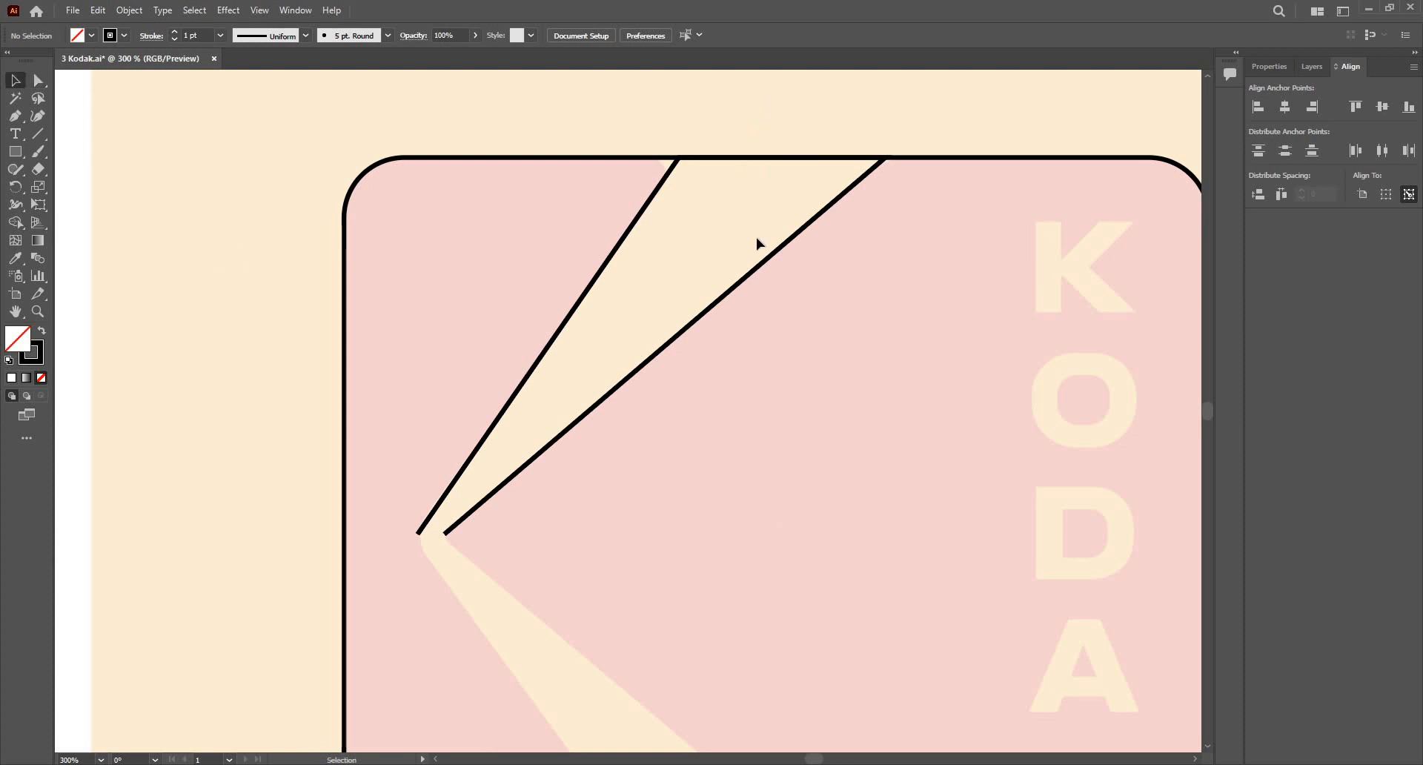
drag(767, 259, 521, 135)
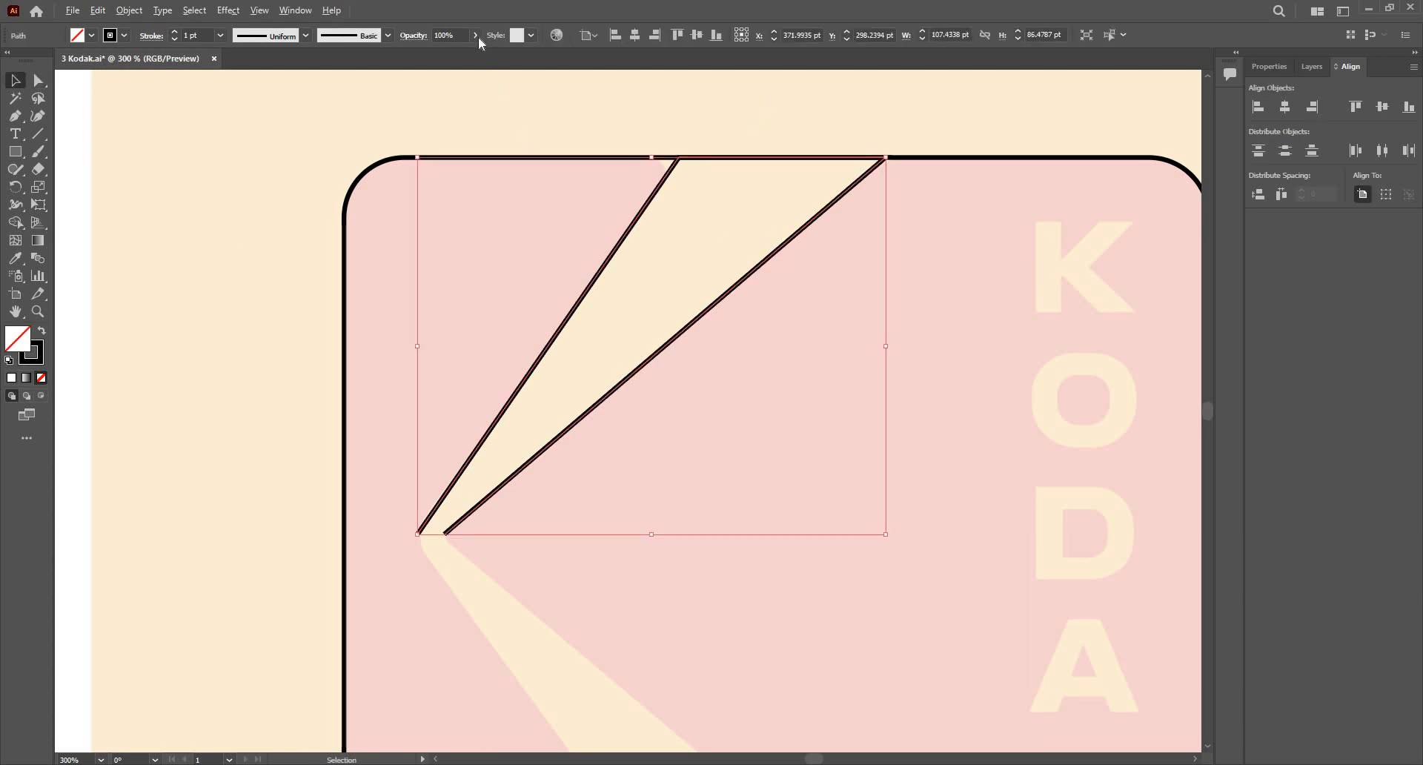
key(ctrl+plus)
click(475, 35)
drag(444, 54, 430, 54)
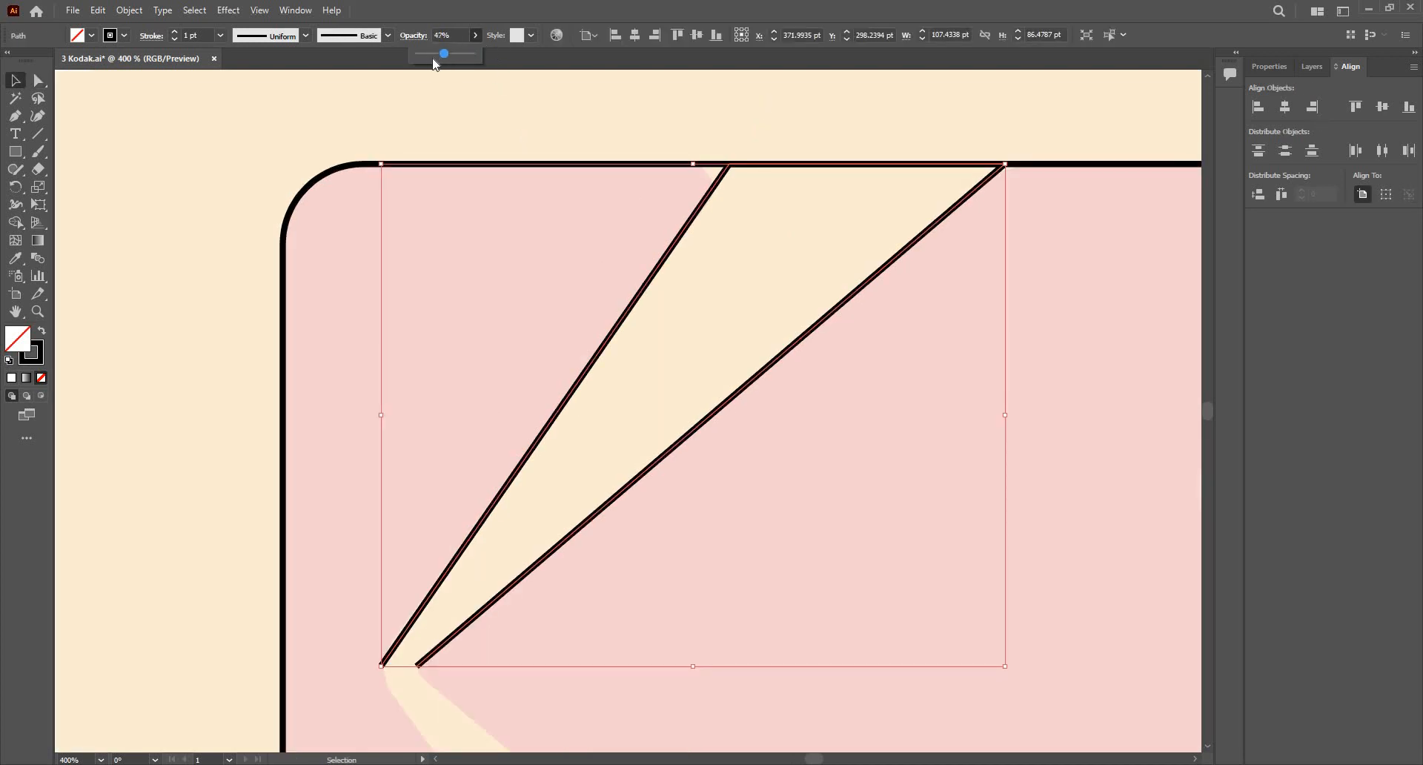
Step: Shift the band path's left anchor along the outline's top edge to X about 379 pt to fit the background edge
key(ctrl+plus)
key(ctrl+plus)
key(ctrl+plus)
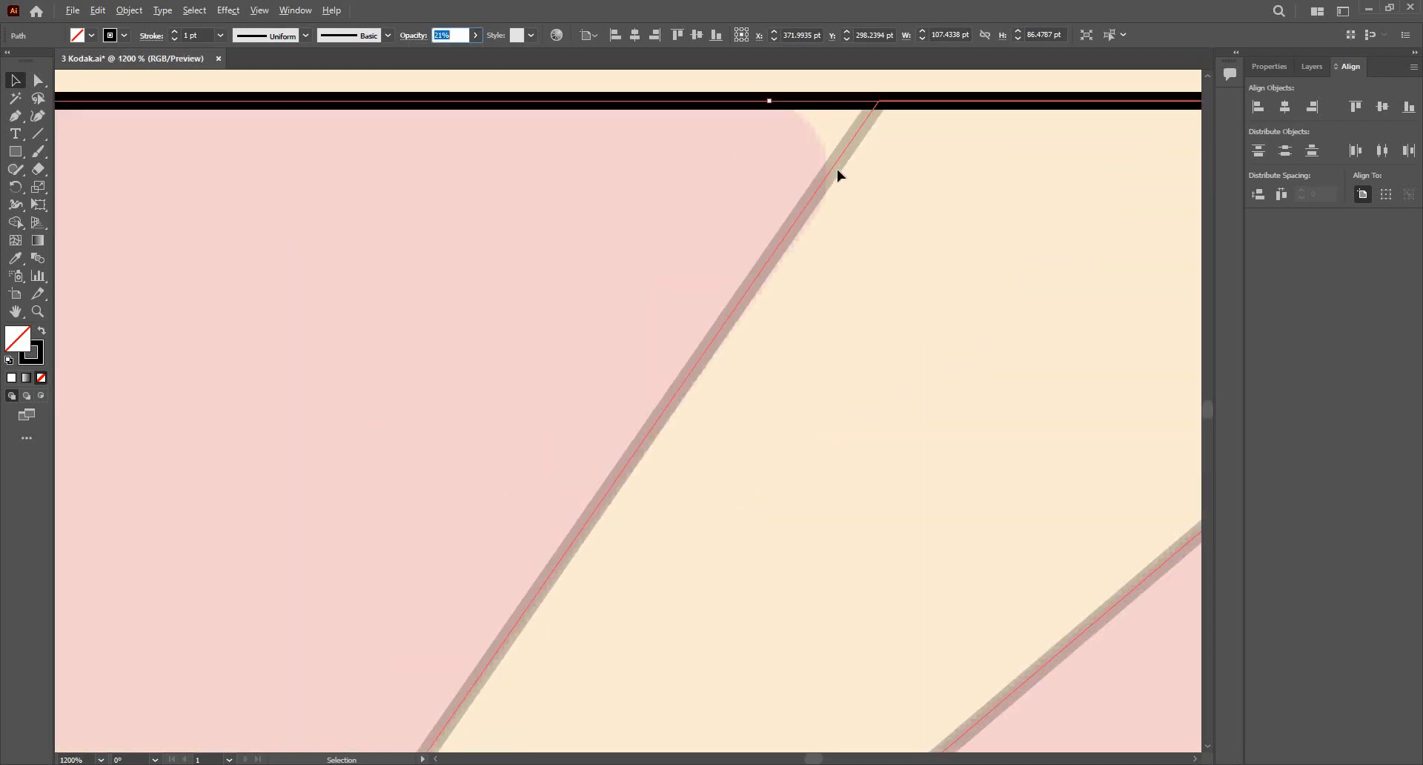
scroll(644, 510, down, 3)
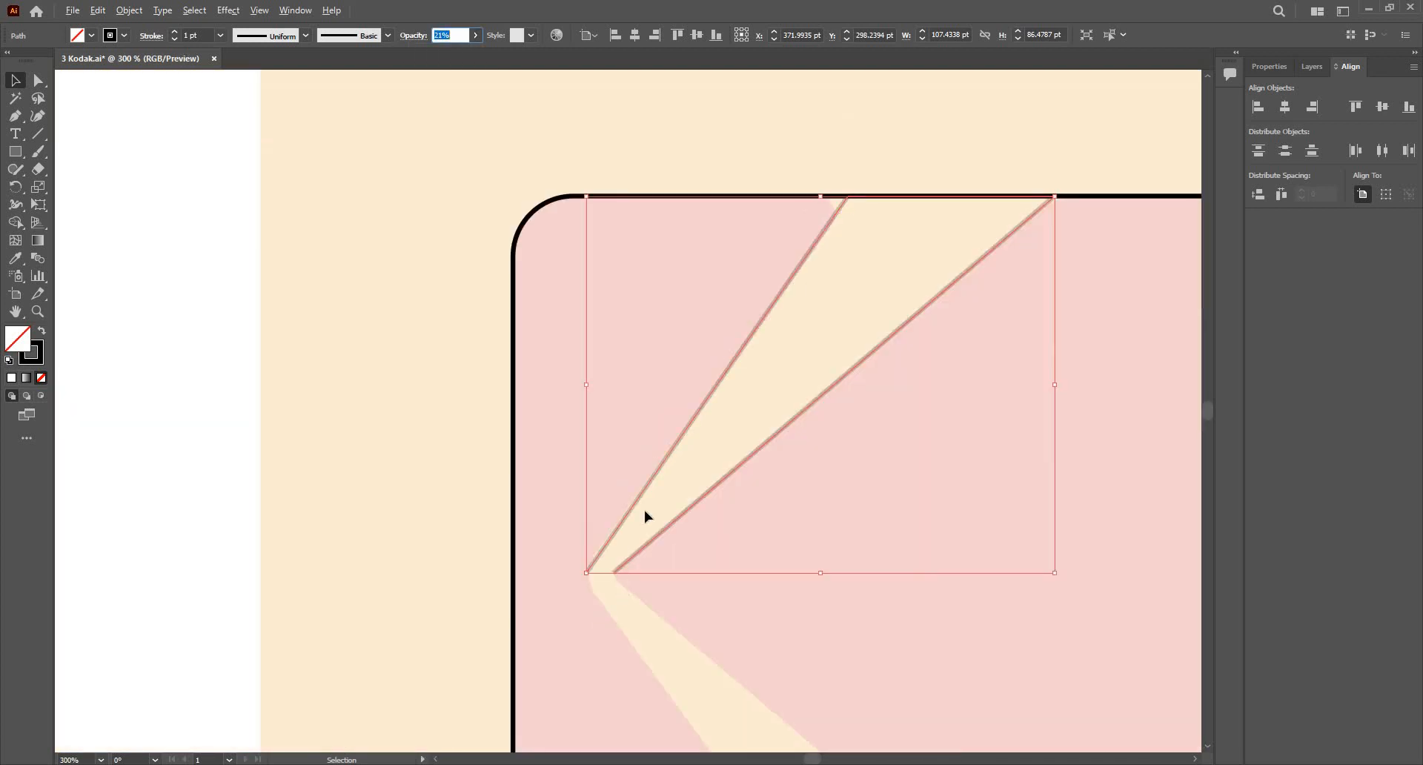
scroll(644, 510, up, 5)
scroll(807, 171, down, 5)
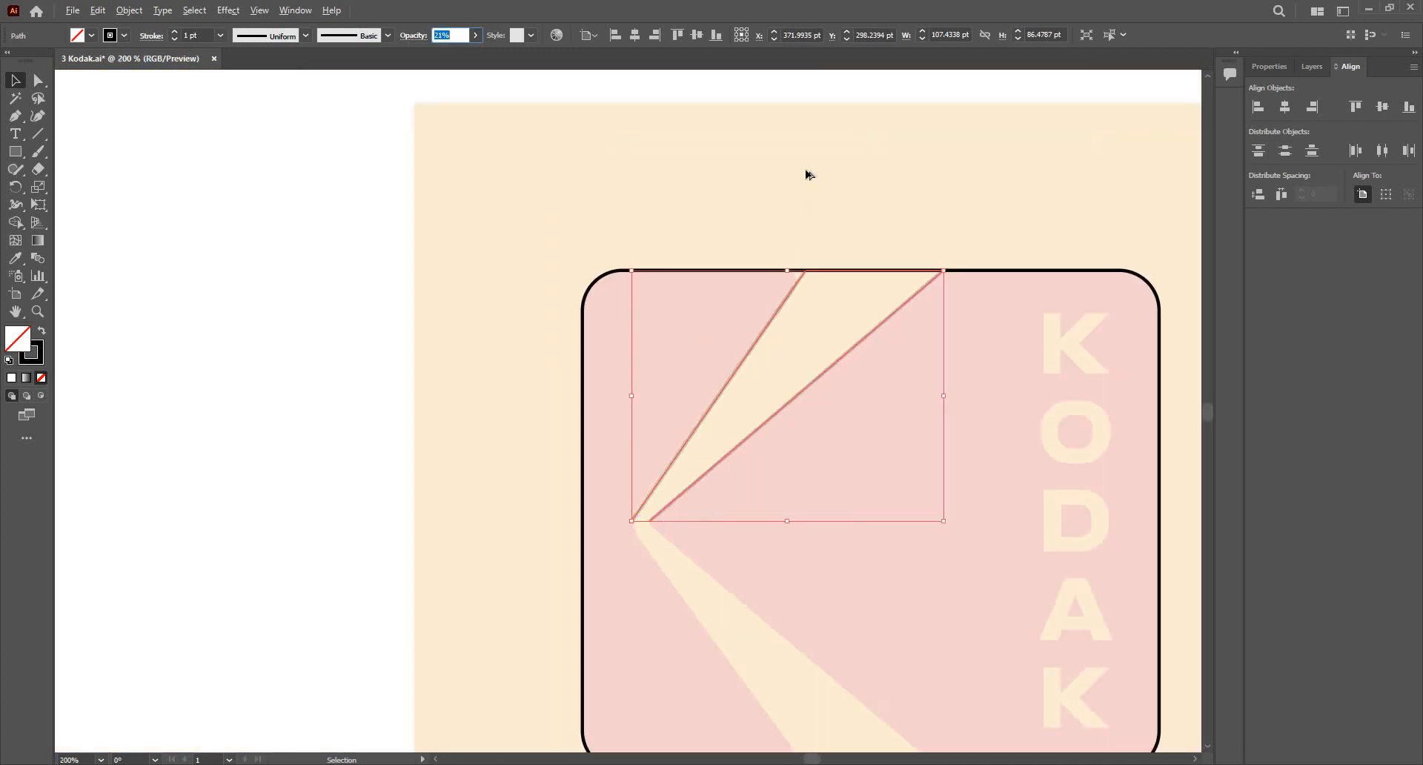
scroll(807, 170, up, 4)
shift+click(779, 213)
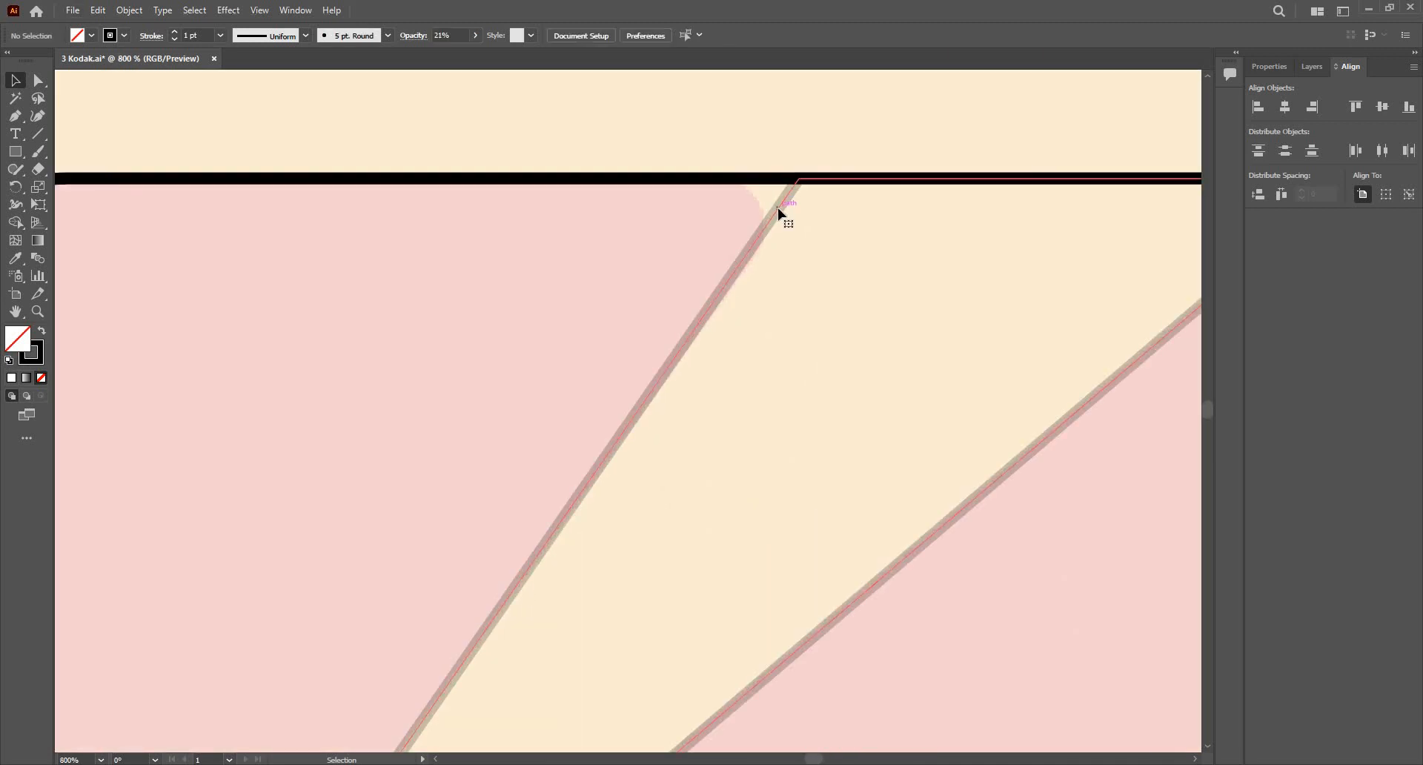
click(778, 212)
key(a)
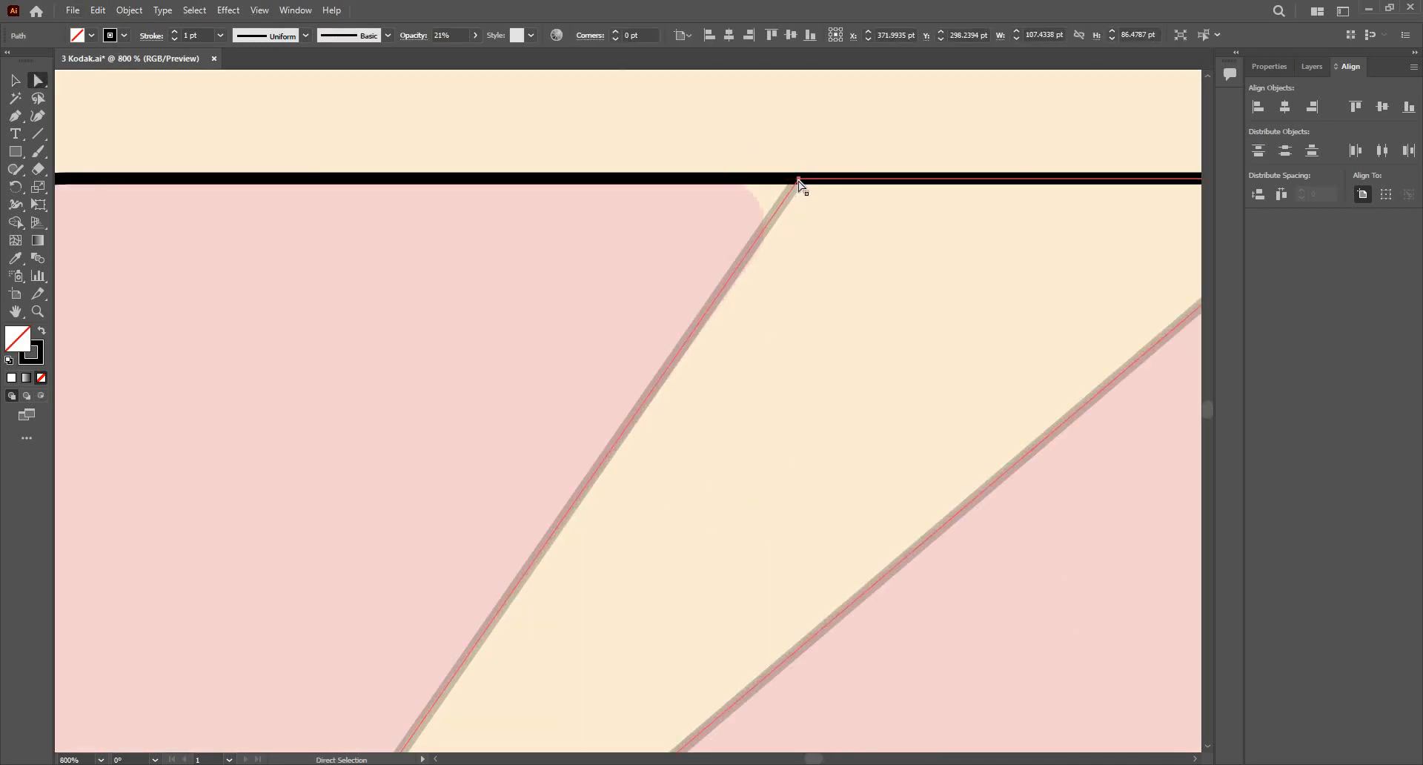
click(798, 180)
drag(804, 180, 806, 178)
Step: Move the outer open end of the band path to about X 318.7 pt, Y 339.5 pt to follow the background edge
scroll(548, 435, down, 4)
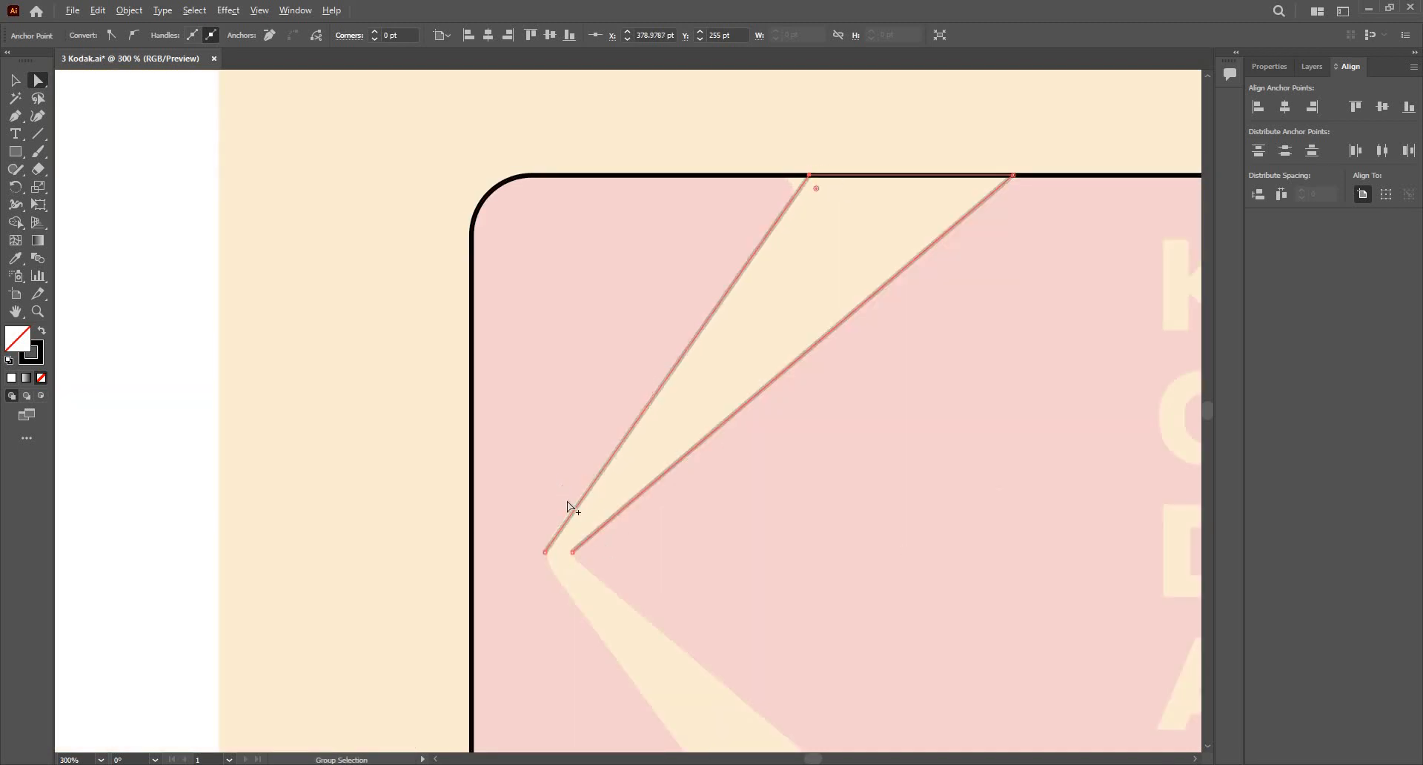
scroll(530, 530, up, 7)
drag(516, 537, 531, 470)
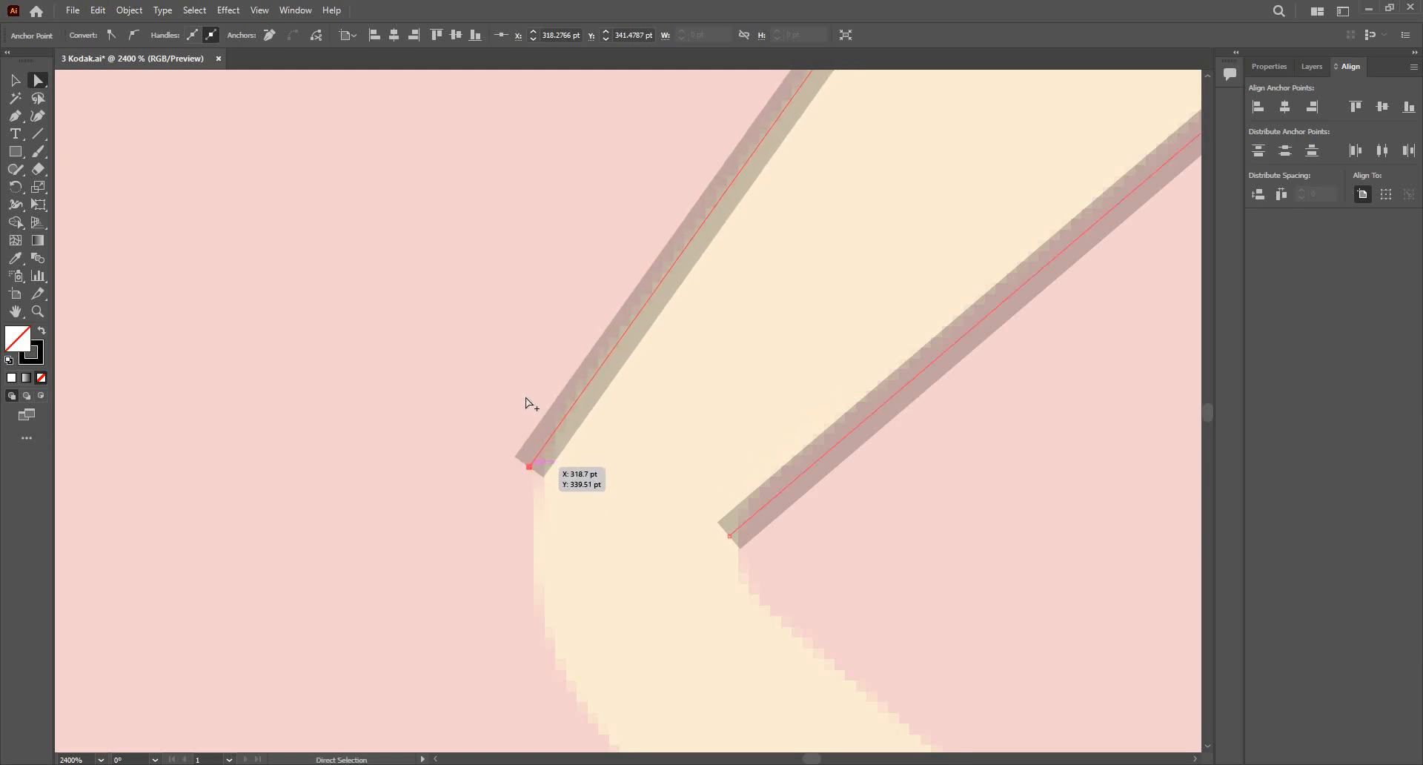
Step: Move the inner open end of the band path to about X 323.6 pt, Y 341.8 pt
scroll(526, 402, down, 4)
scroll(526, 402, down, 3)
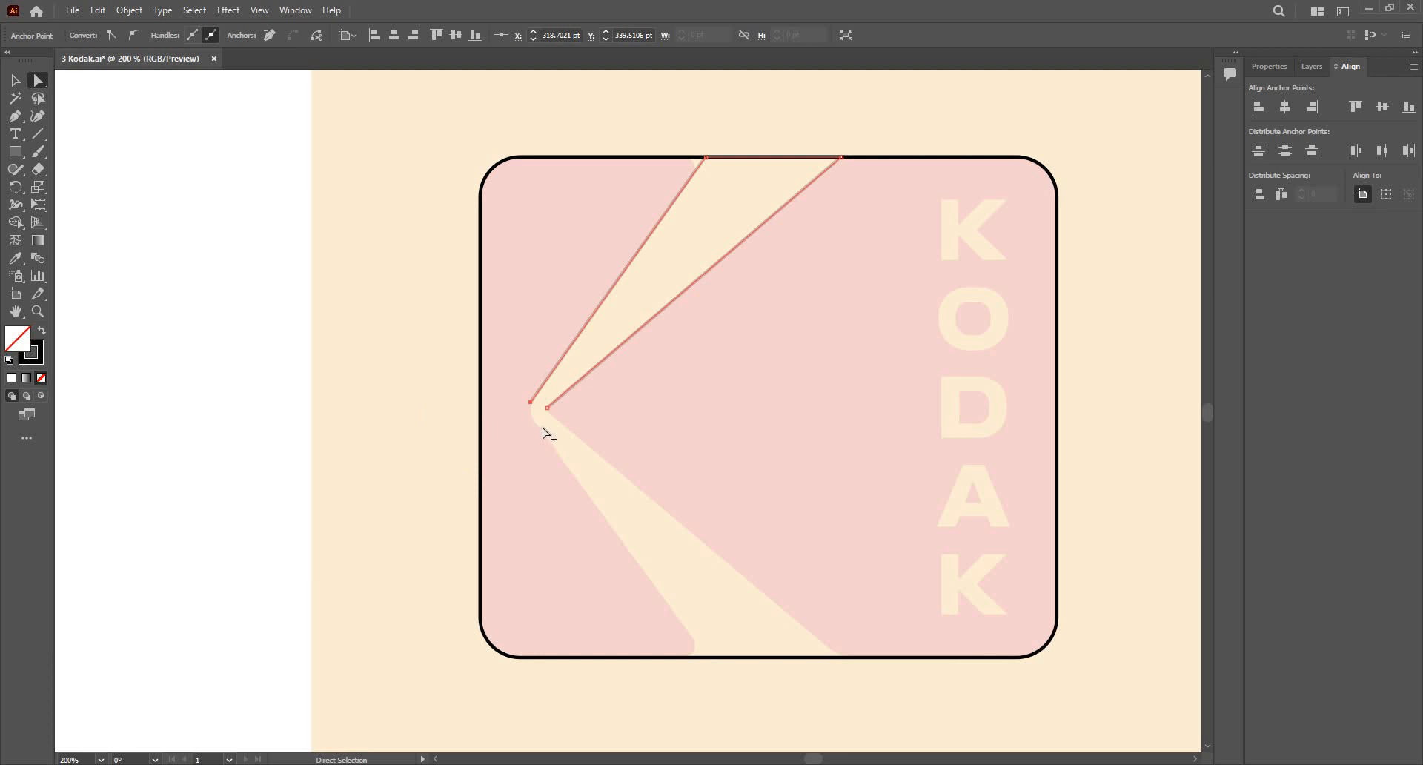
scroll(581, 397, up, 5)
mouse_move(631, 428)
mouse_down()
mouse_move(652, 398)
mouse_move(635, 439)
mouse_move(635, 425)
mouse_move(610, 434)
mouse_up()
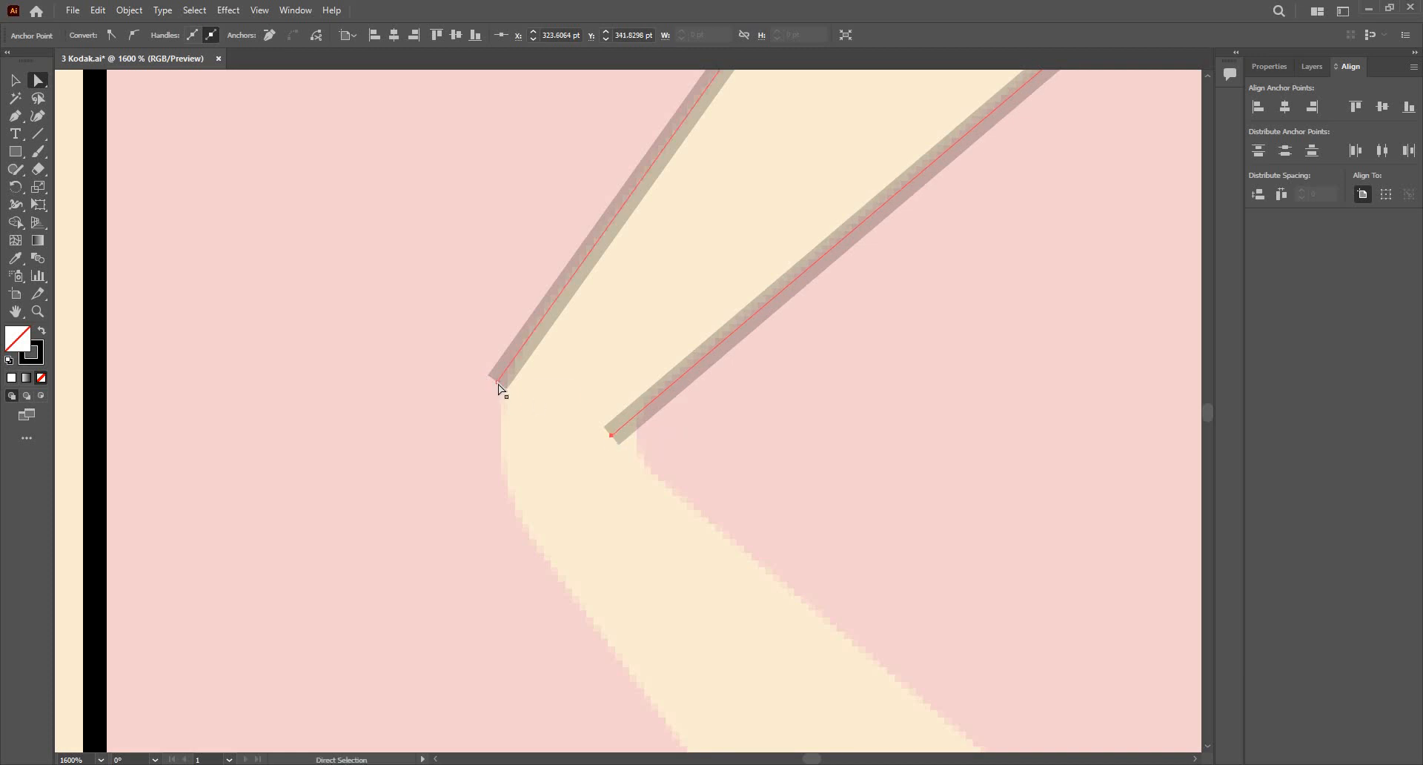
Step: Extend the band path's outer open end along its edge, align it vertically with the inner end, and deselect the path
drag(495, 382, 453, 436)
key(ctrl+a)
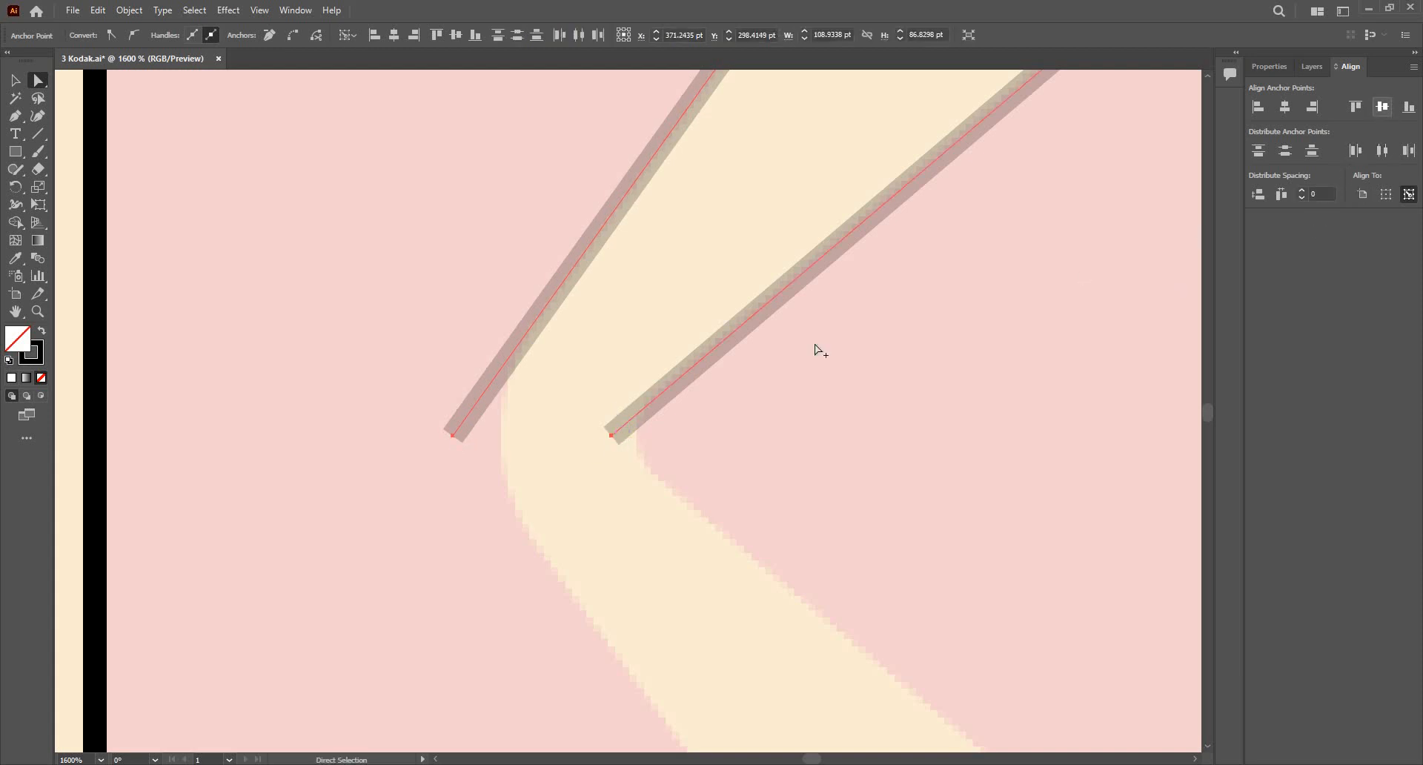
click(518, 445)
scroll(519, 444, down, 2)
key(ctrl+0)
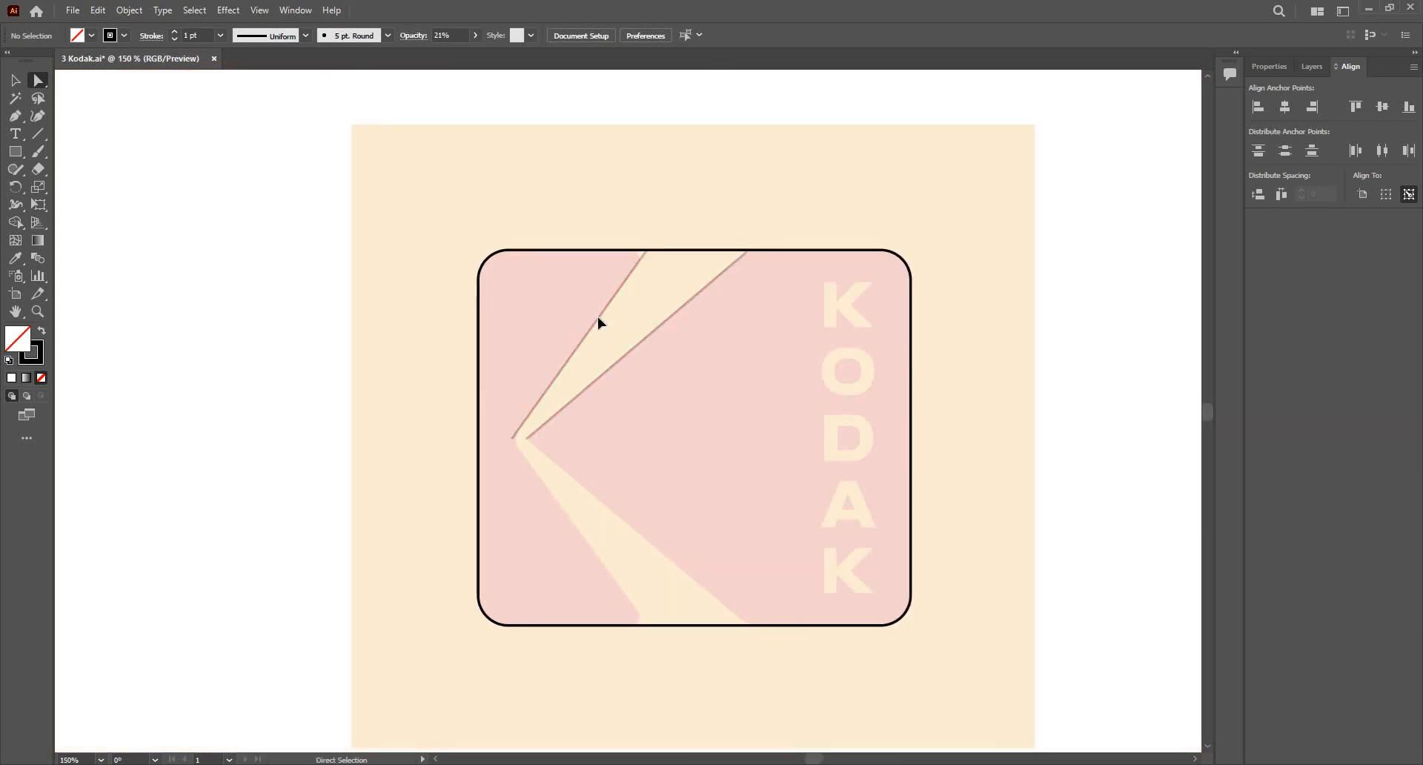
Step: Try to create a reflected copy of the upper band path across the vertical axis
click(597, 318)
key(v)
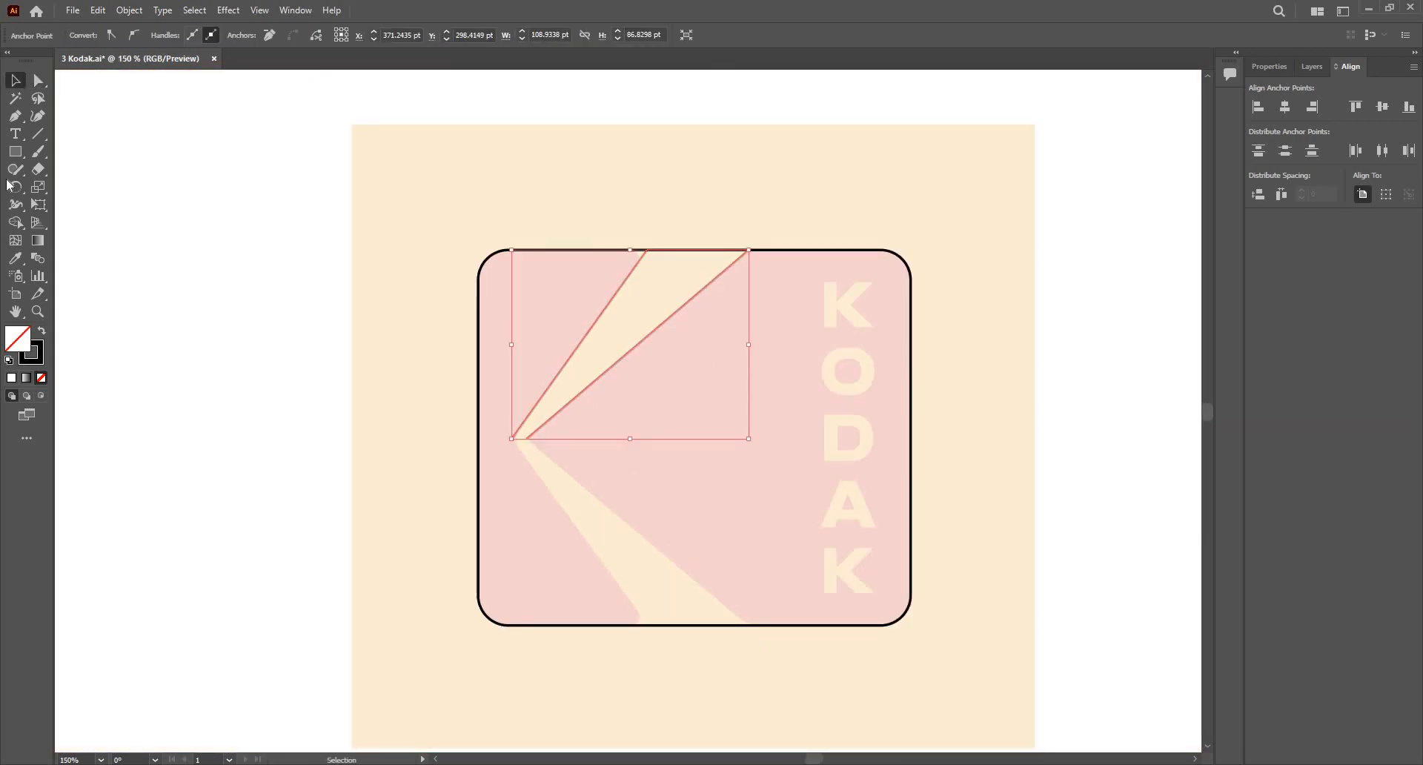
click(15, 189)
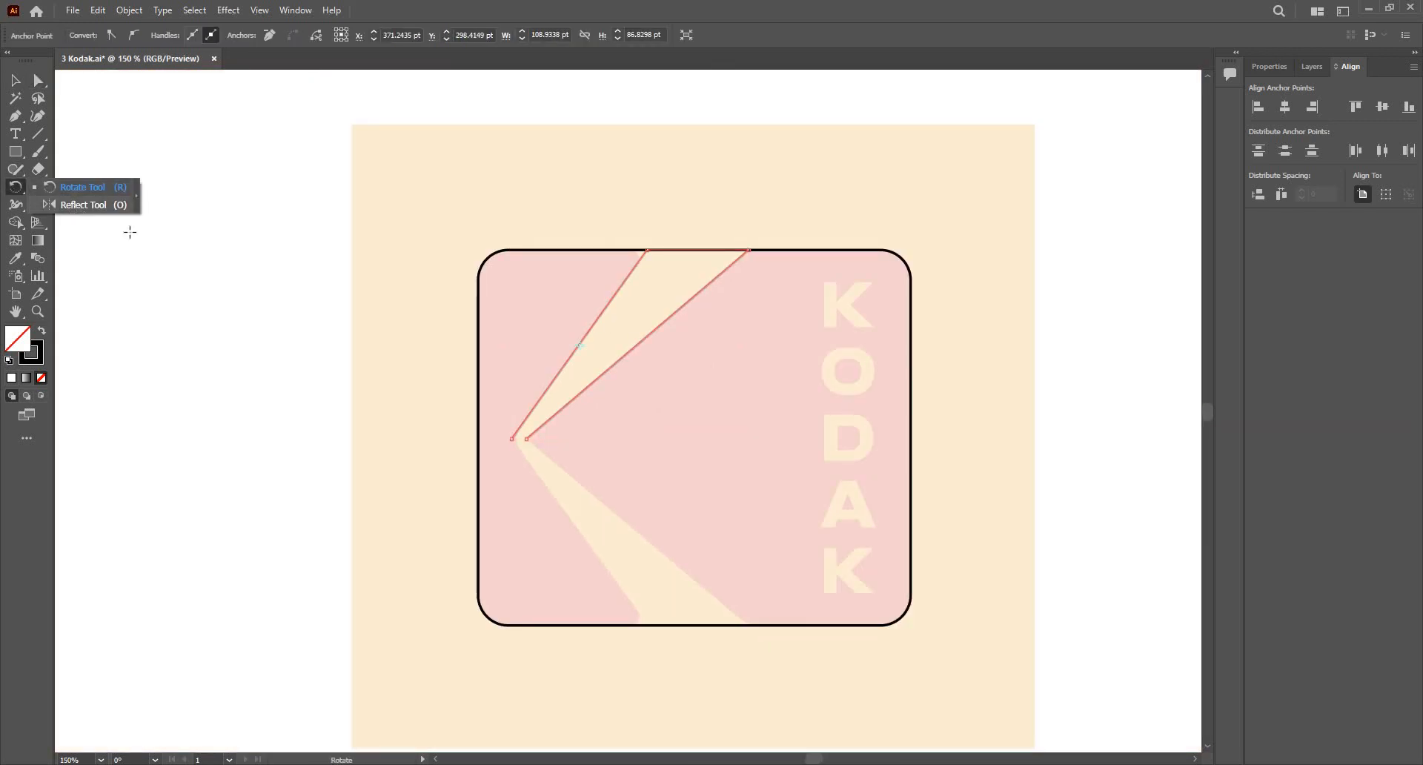
click(82, 206)
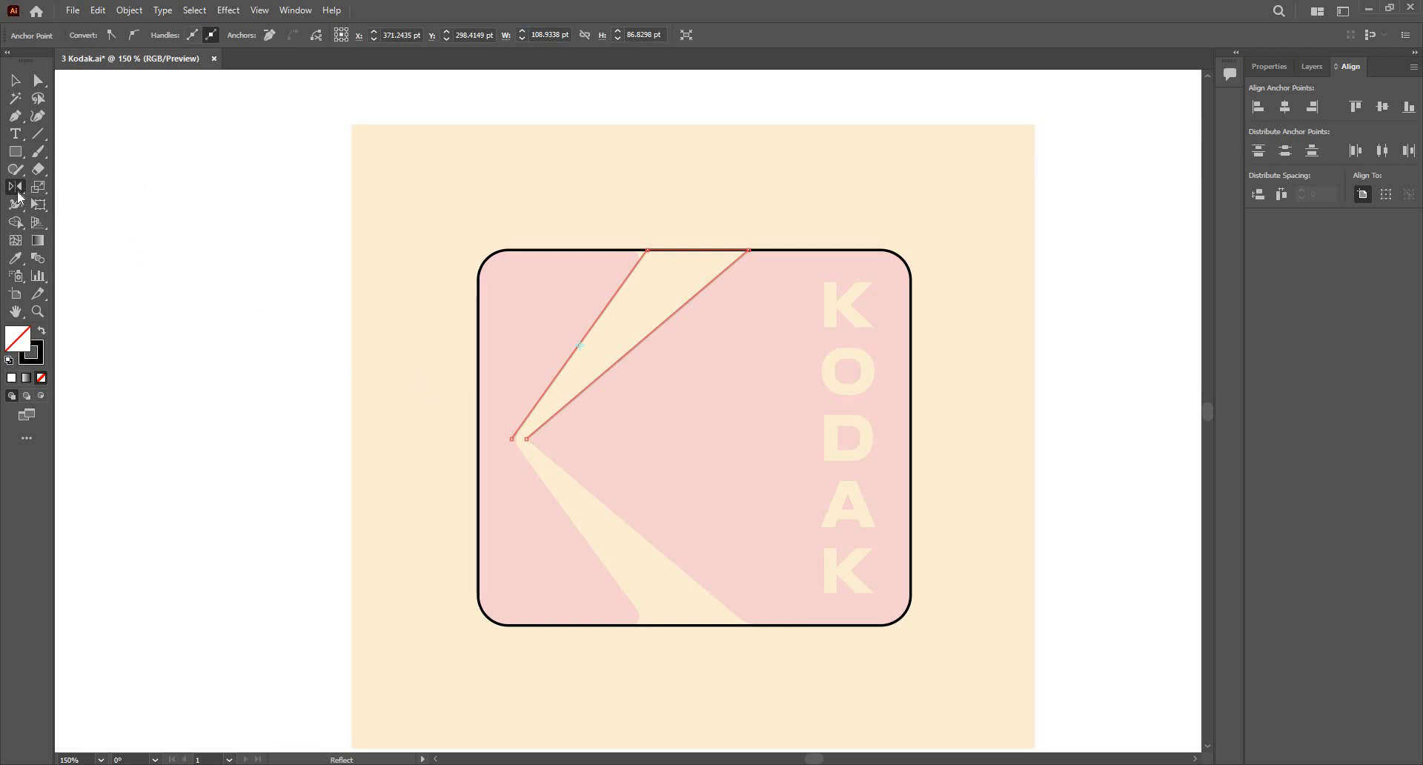
key(Return)
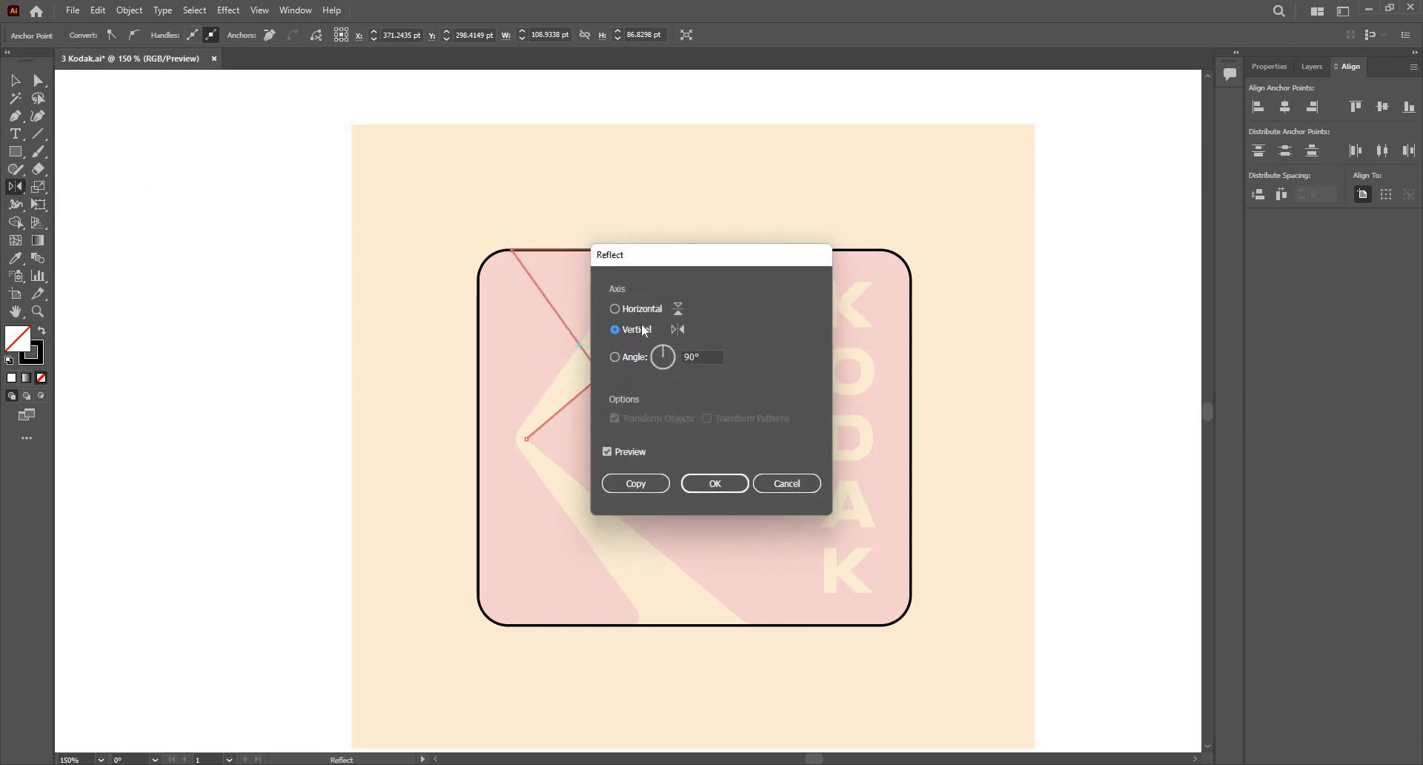
click(643, 482)
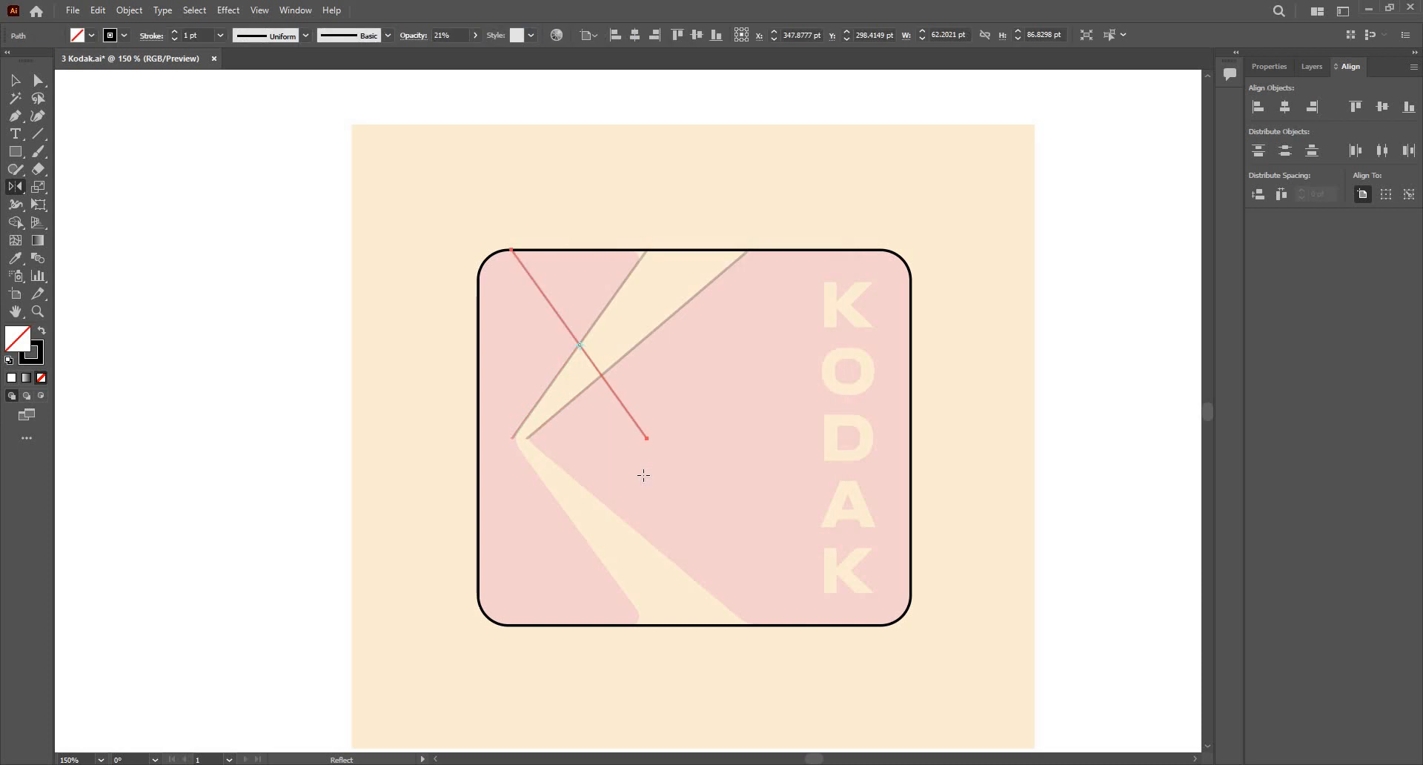
Step: Delete the stray pasted text and the single reflected line crossing the upper band
key(v)
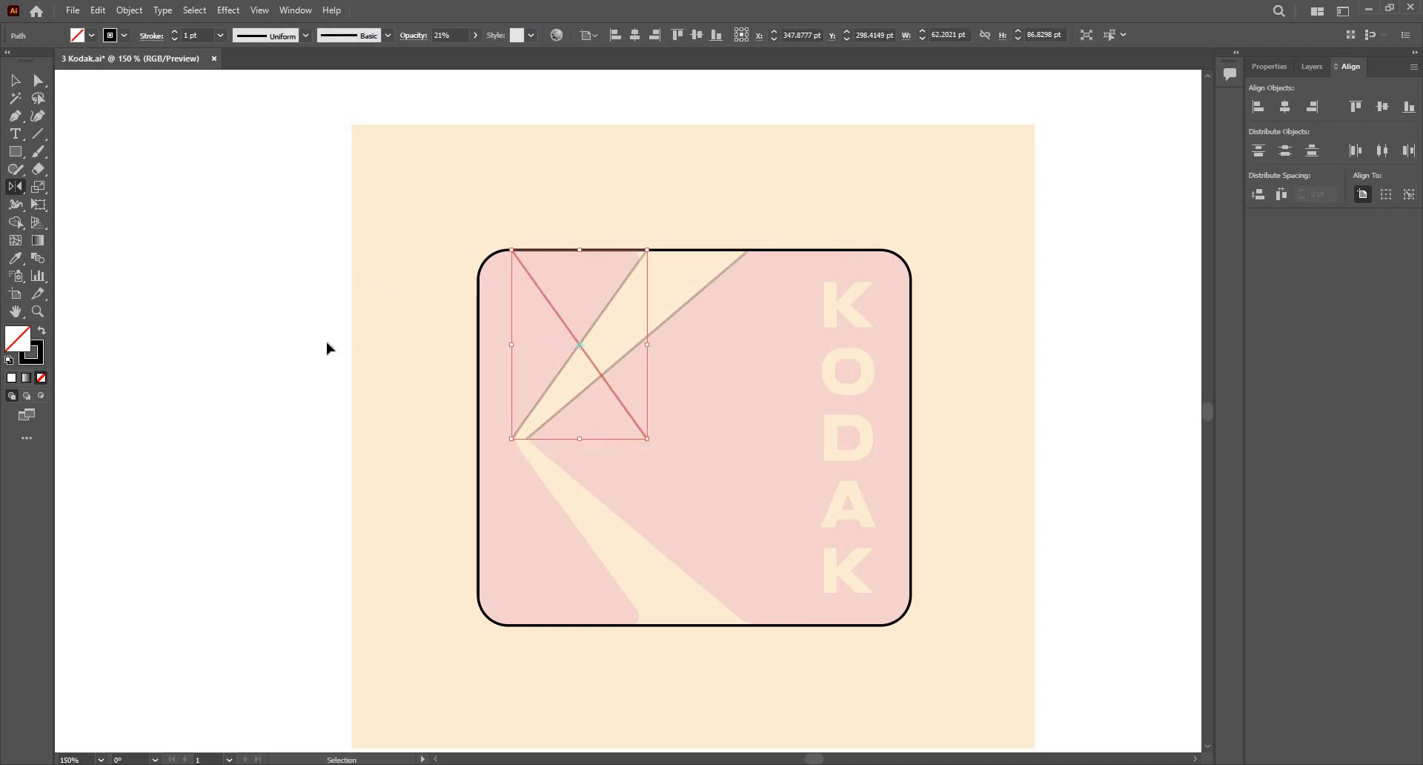
key(ctrl+v)
click(188, 291)
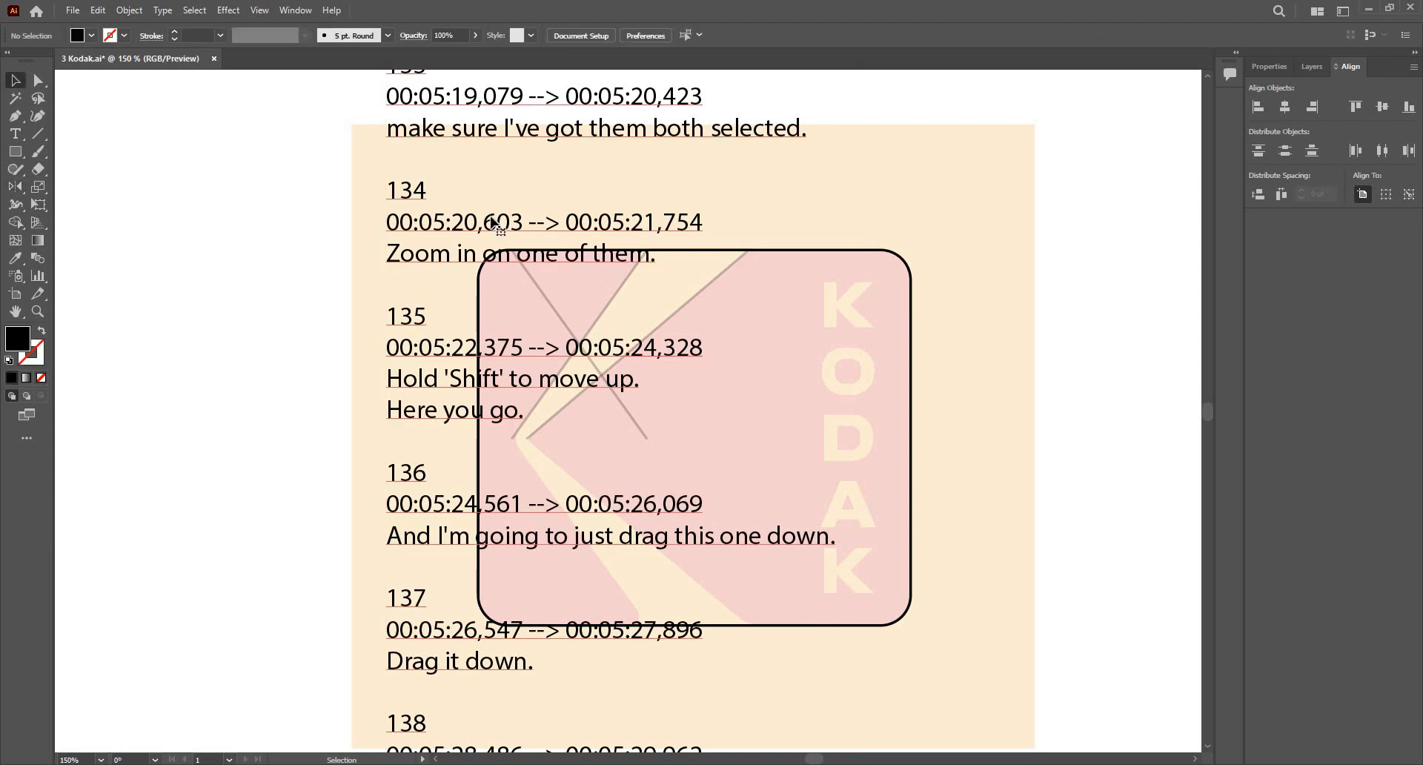
click(493, 222)
key(Delete)
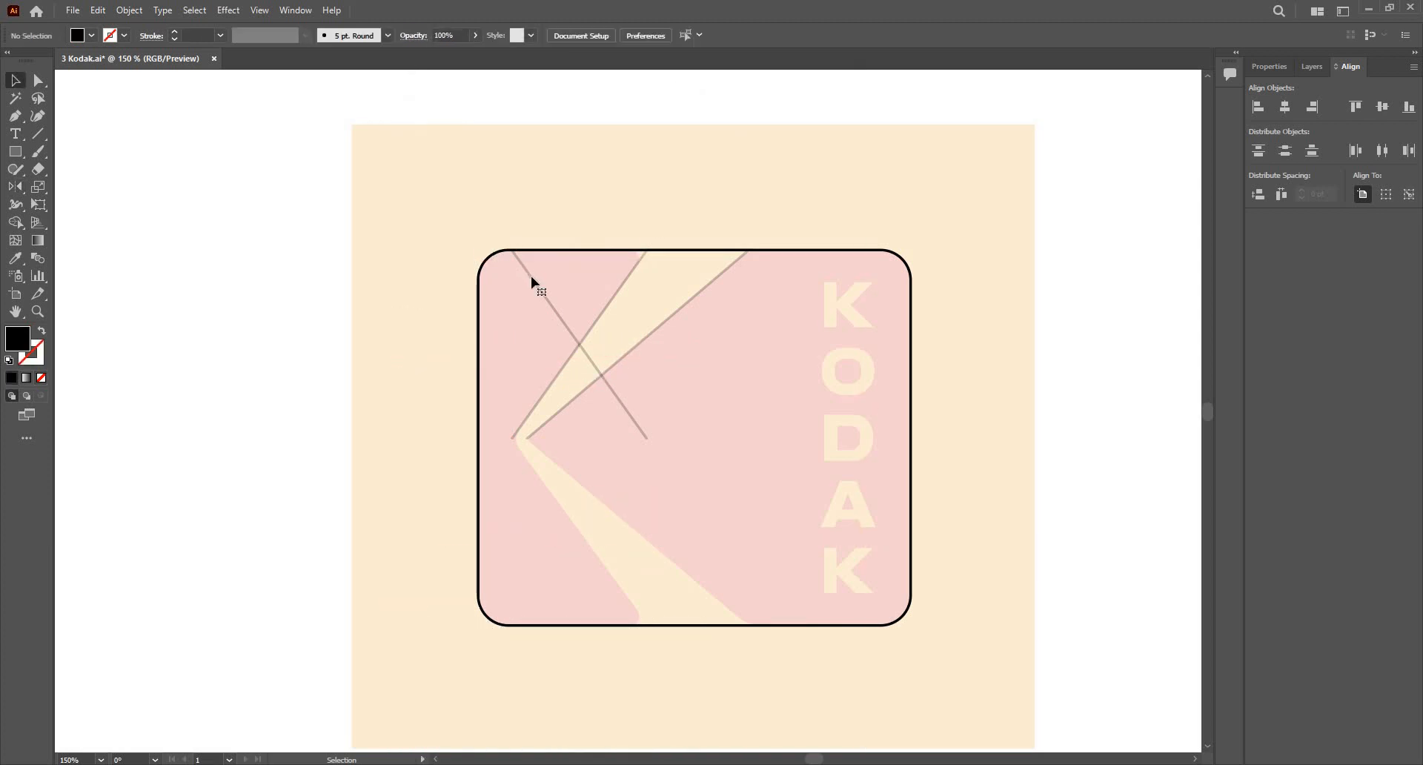
click(532, 281)
key(Delete)
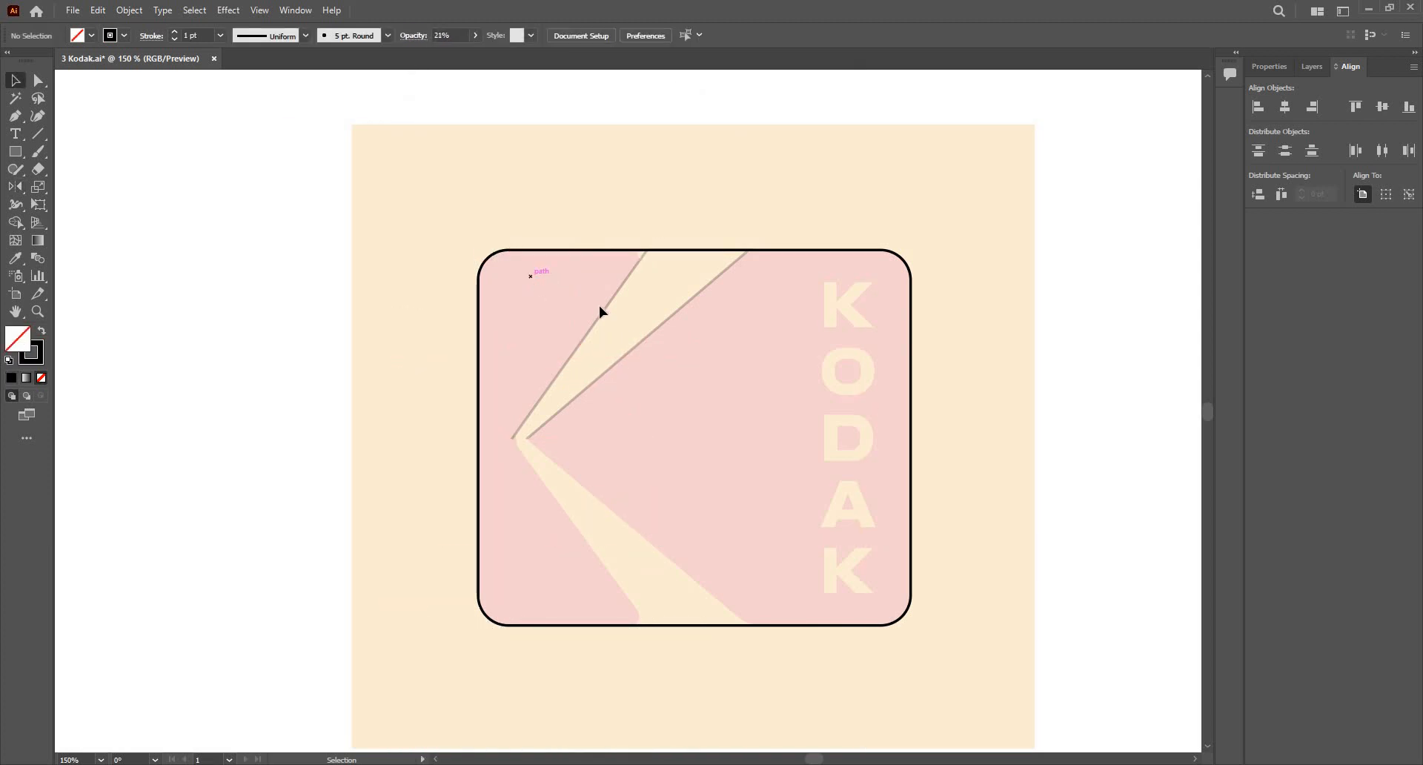
Step: Create a copy of the upper band path reflected across the horizontal axis and move it down over the lower diagonal band
click(602, 309)
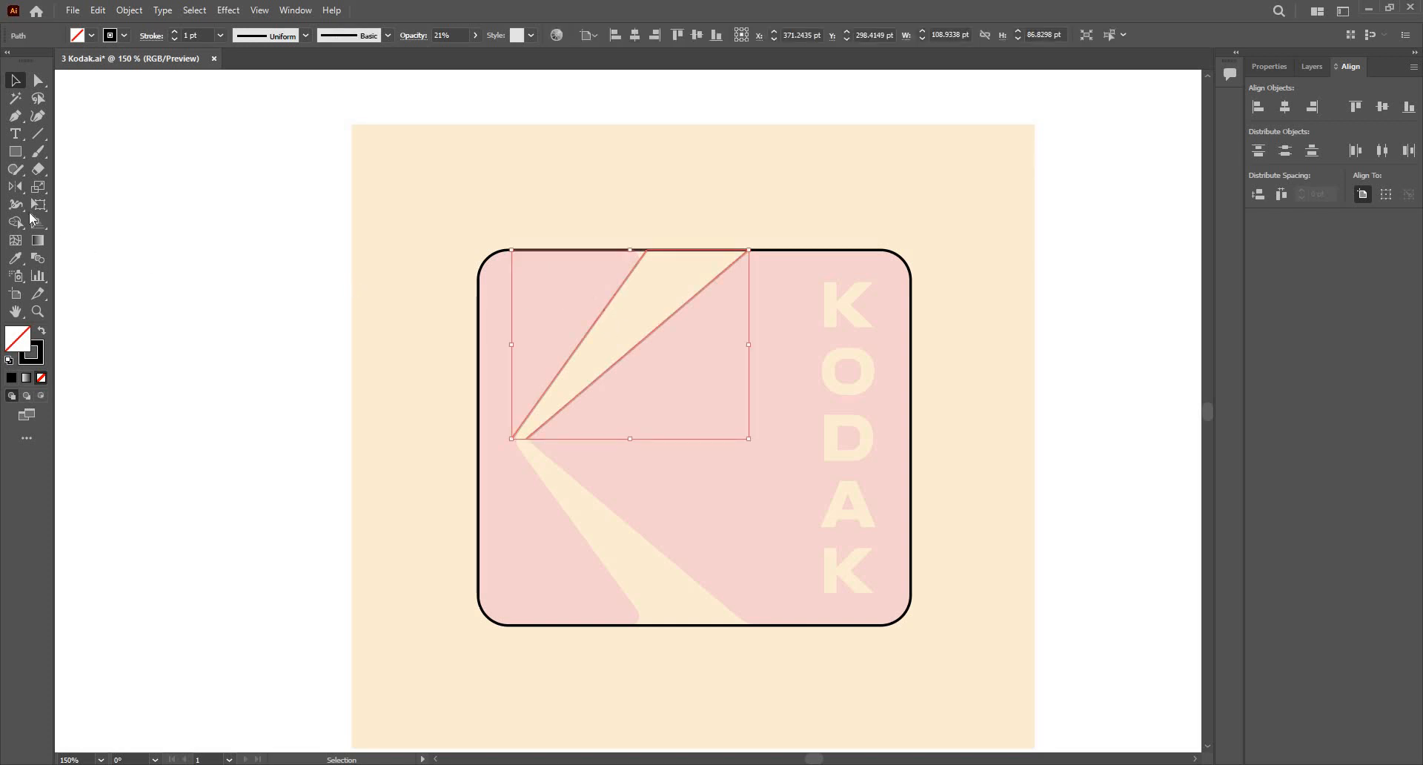
double_click(15, 188)
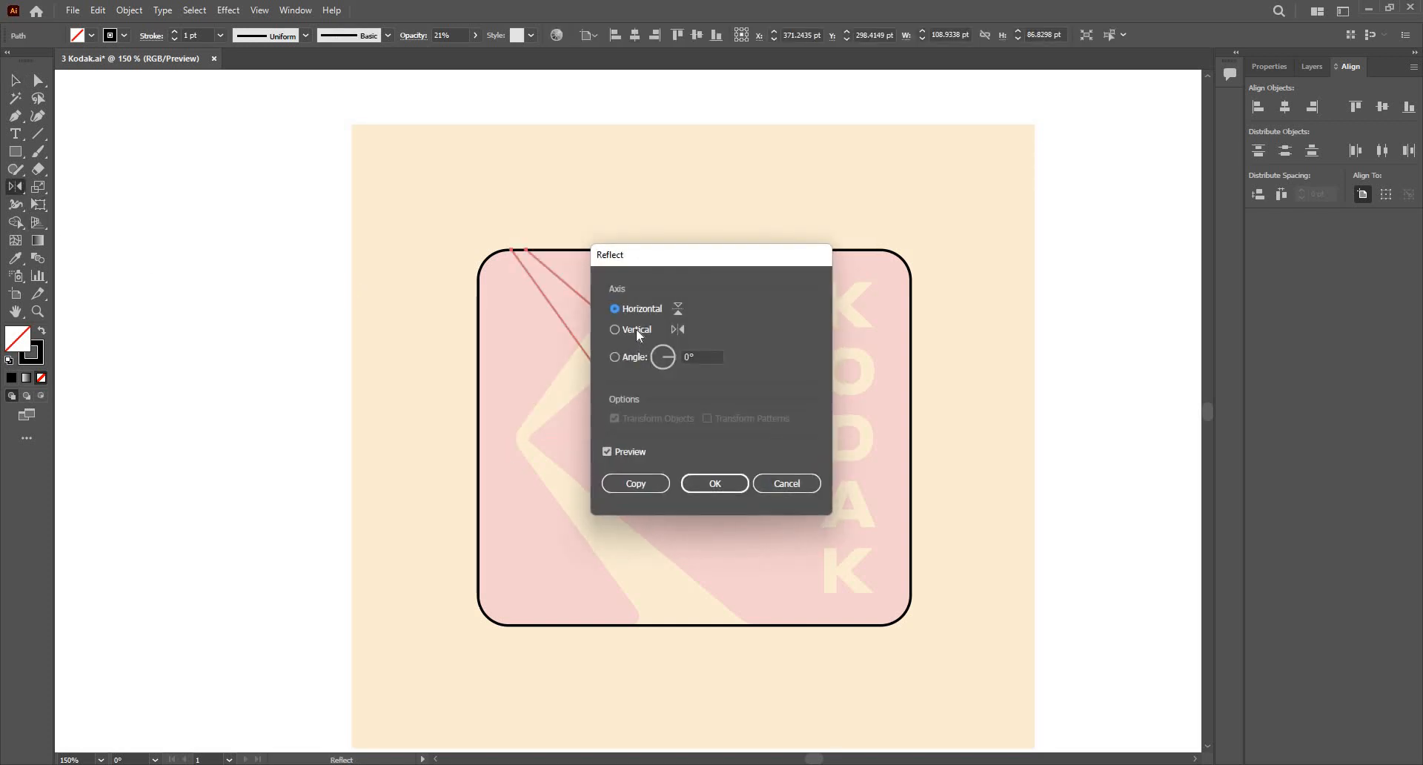
click(637, 483)
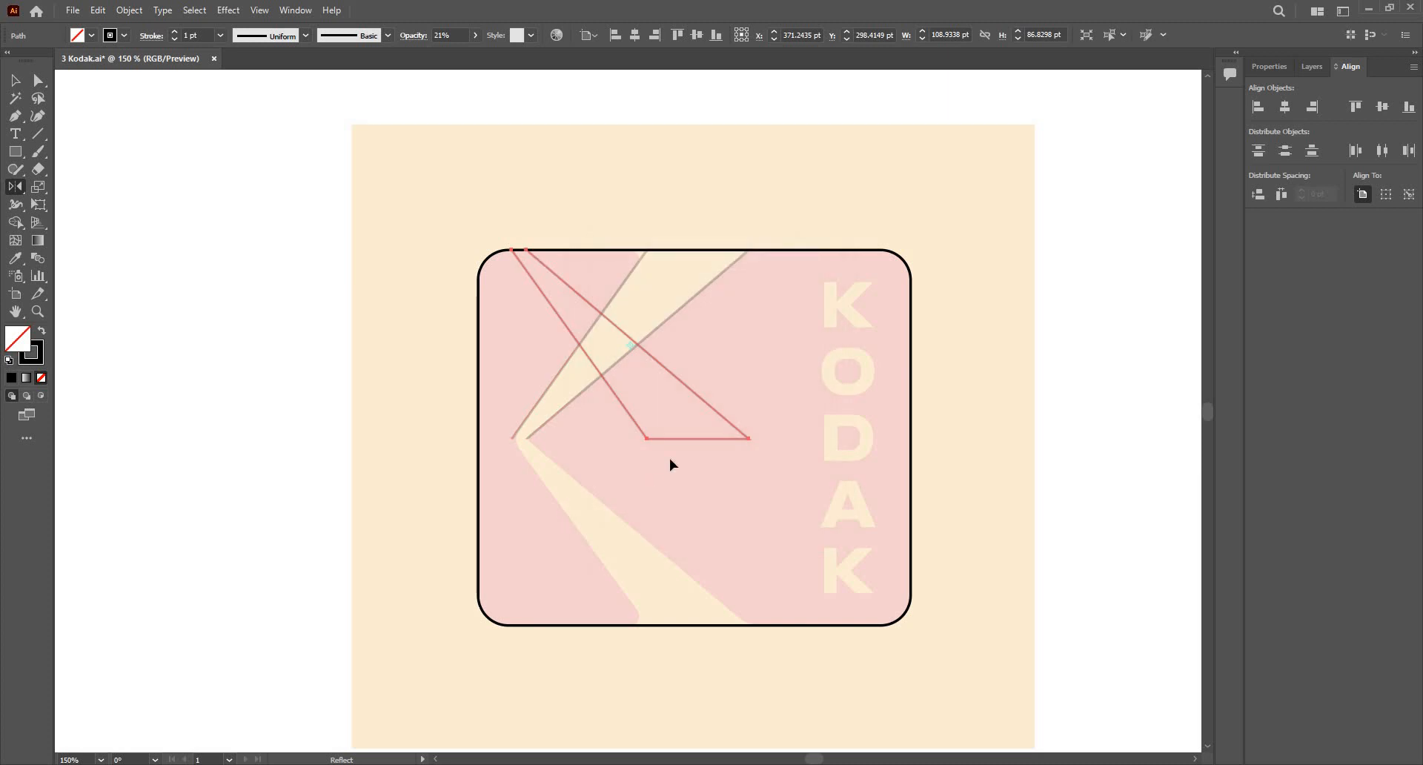
key(v)
drag(679, 444, 678, 632)
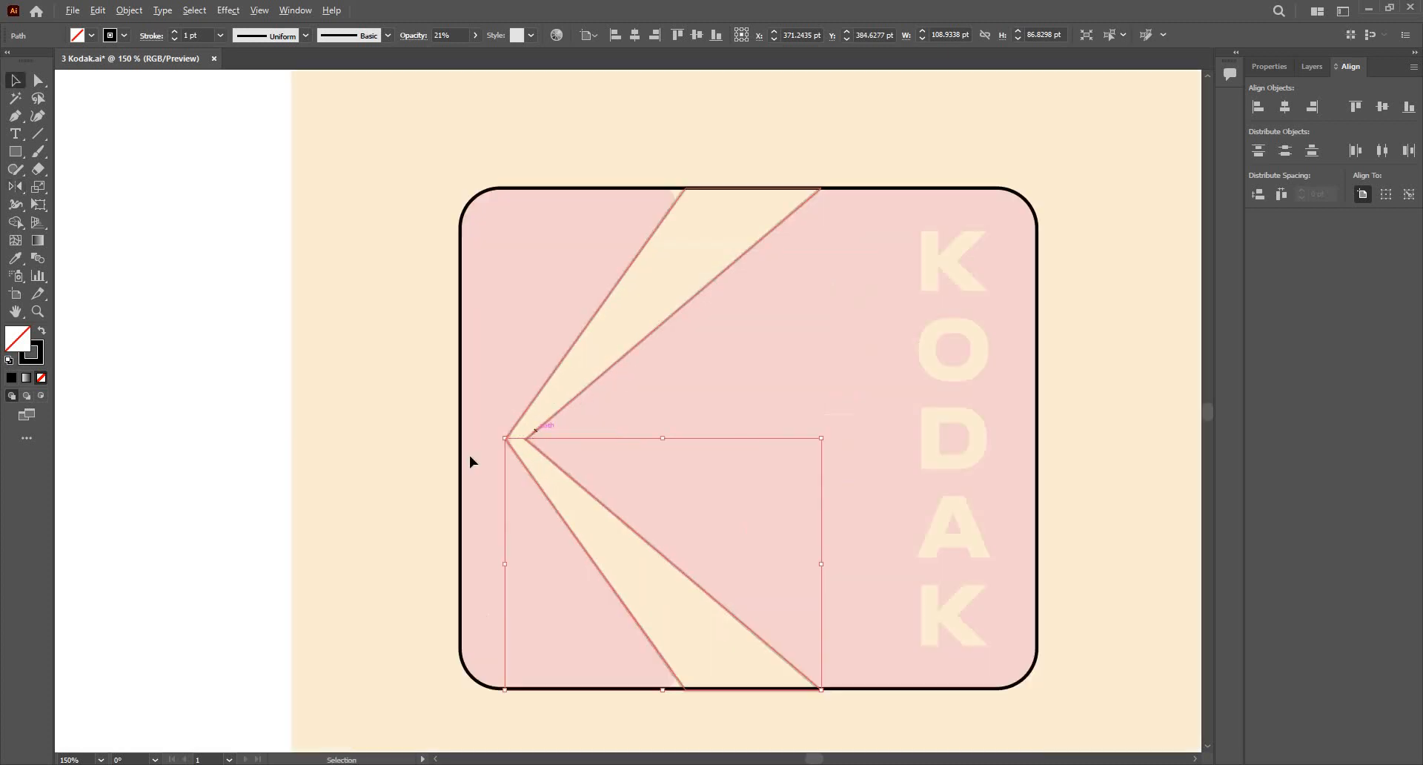
Step: Move the reflected band copy straight up 0.62 pt so its base sits on the outline's bottom edge
scroll(470, 461, up, 8)
scroll(469, 462, down, 9)
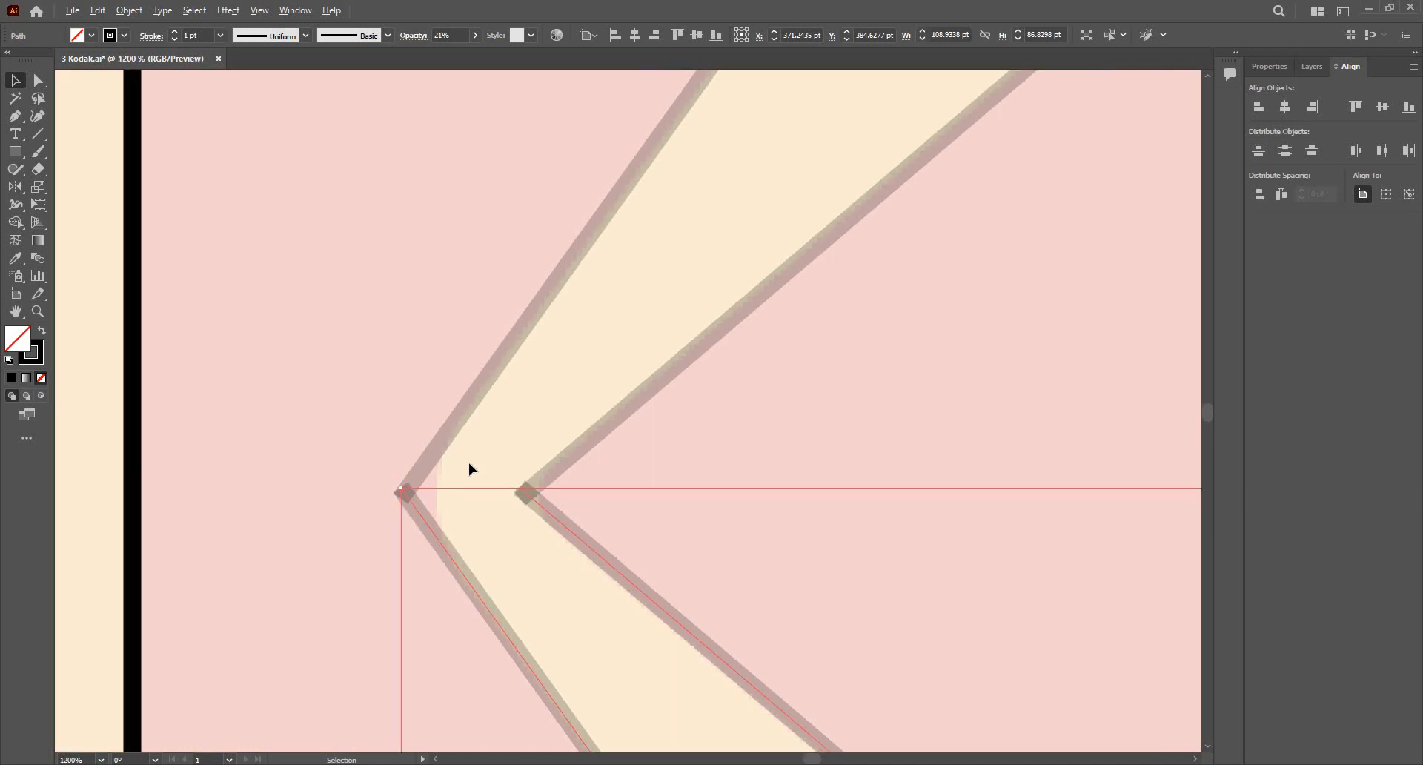
scroll(597, 601, up, 2)
scroll(814, 598, up, 1)
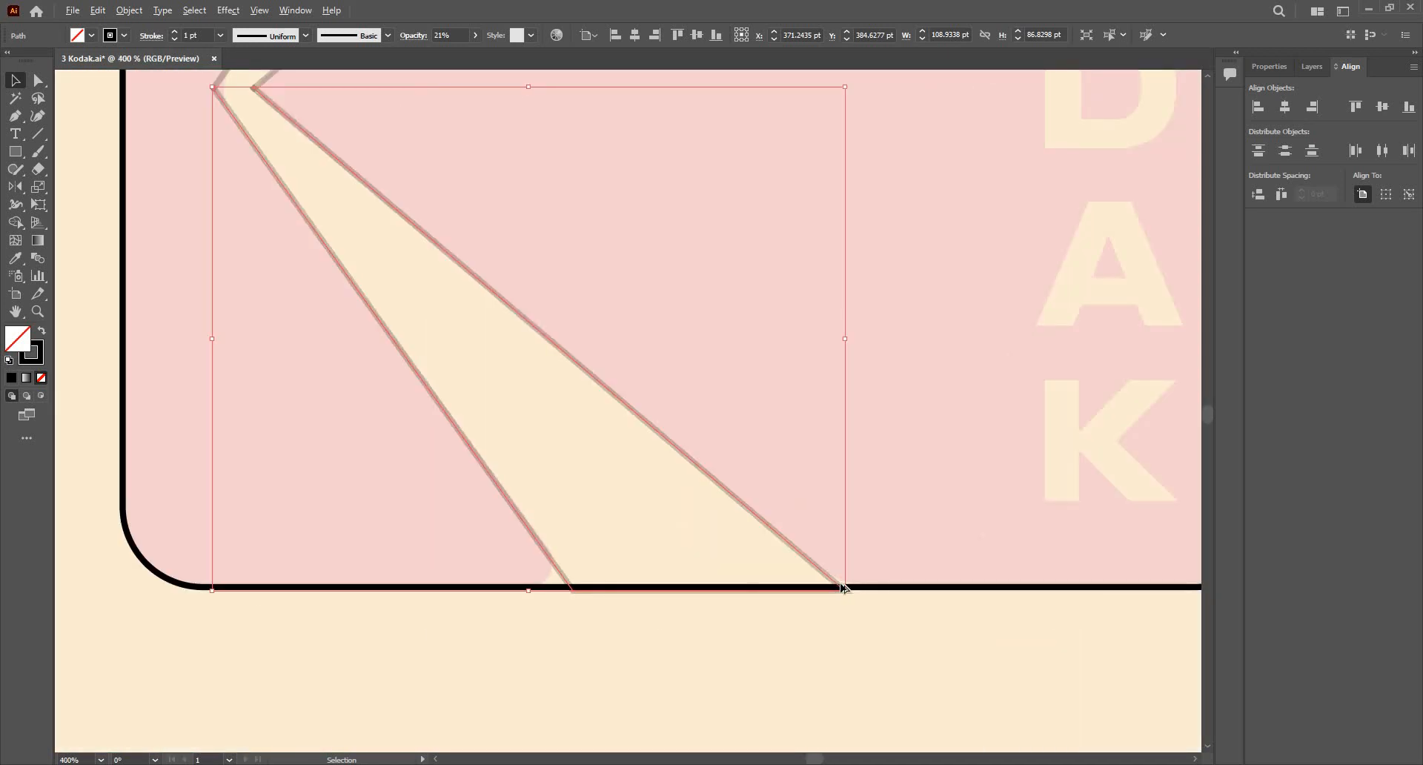
scroll(802, 620, up, 4)
scroll(807, 615, down, 2)
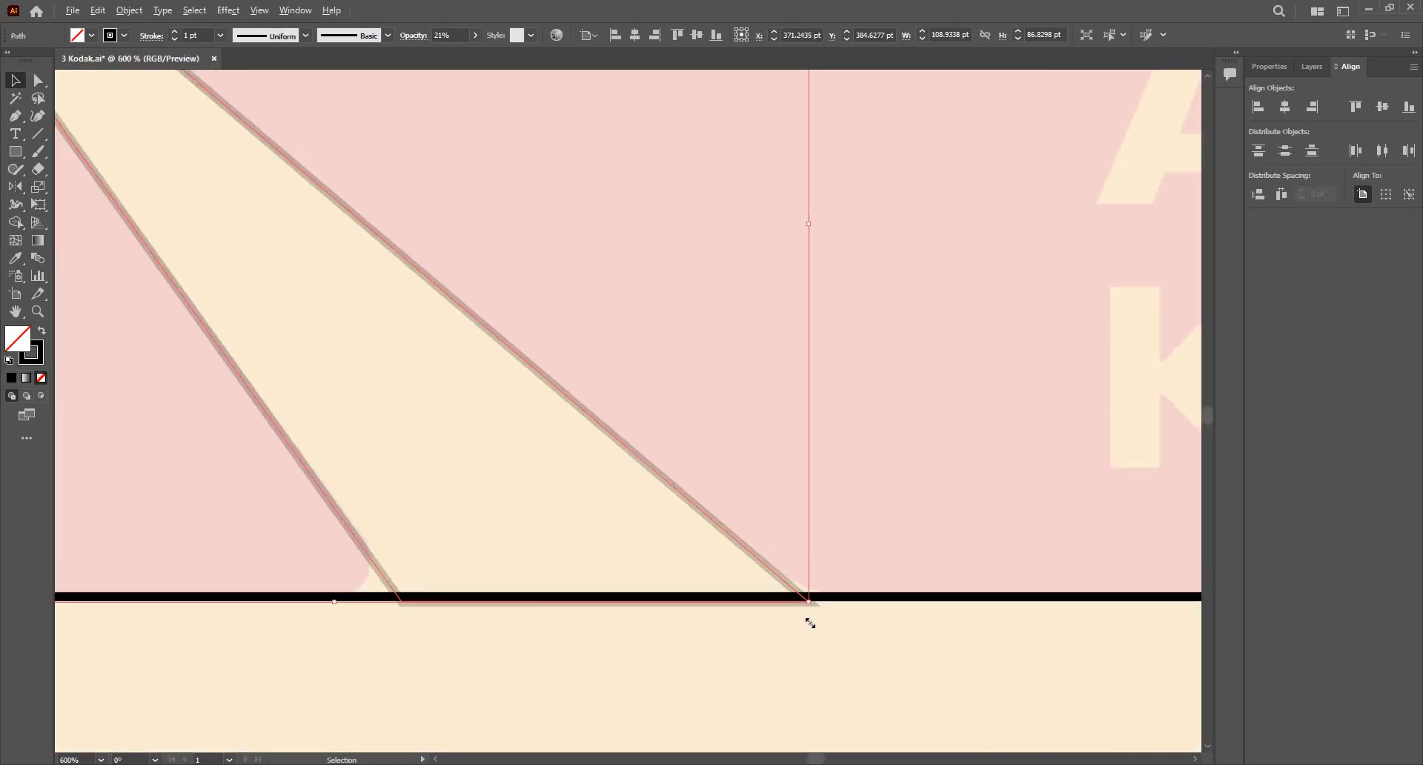
scroll(804, 622, up, 2)
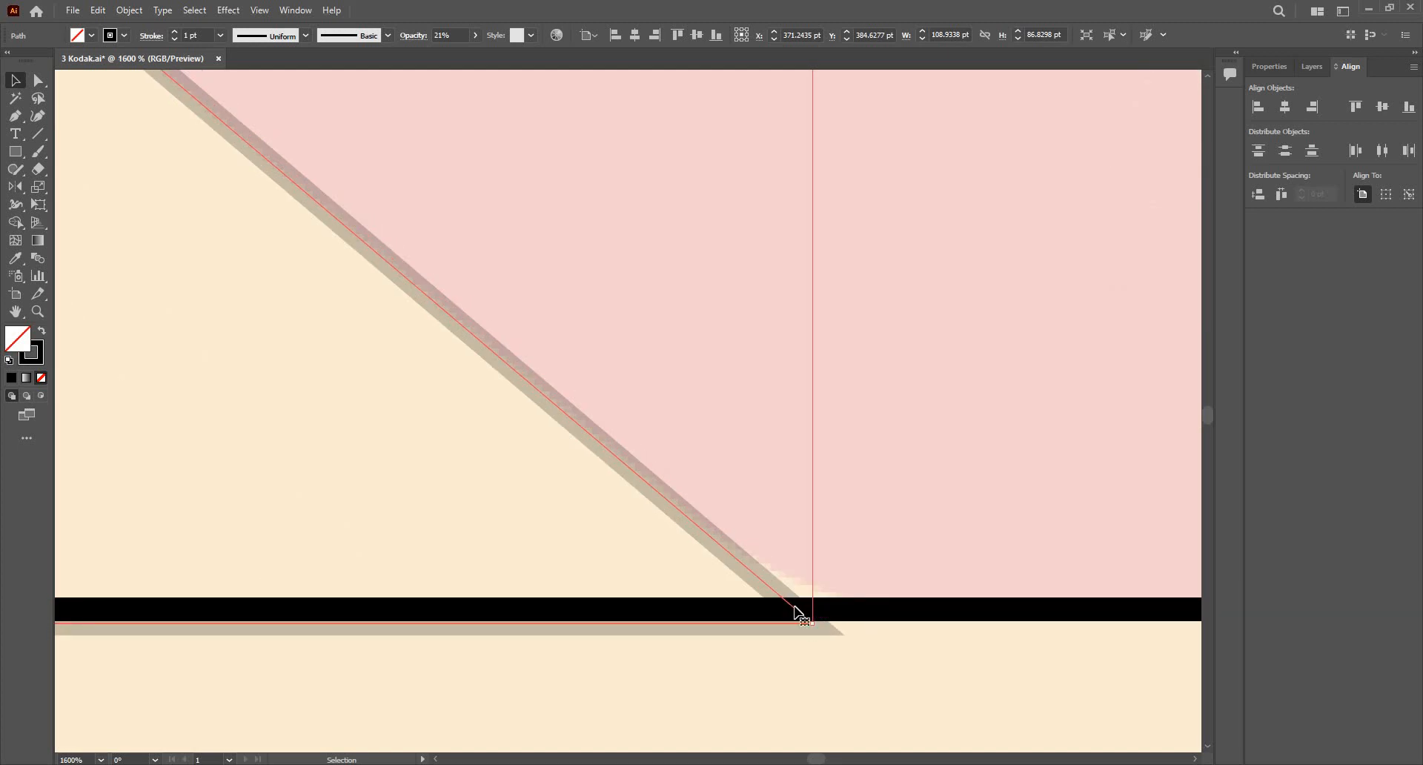
drag(794, 599, 794, 591)
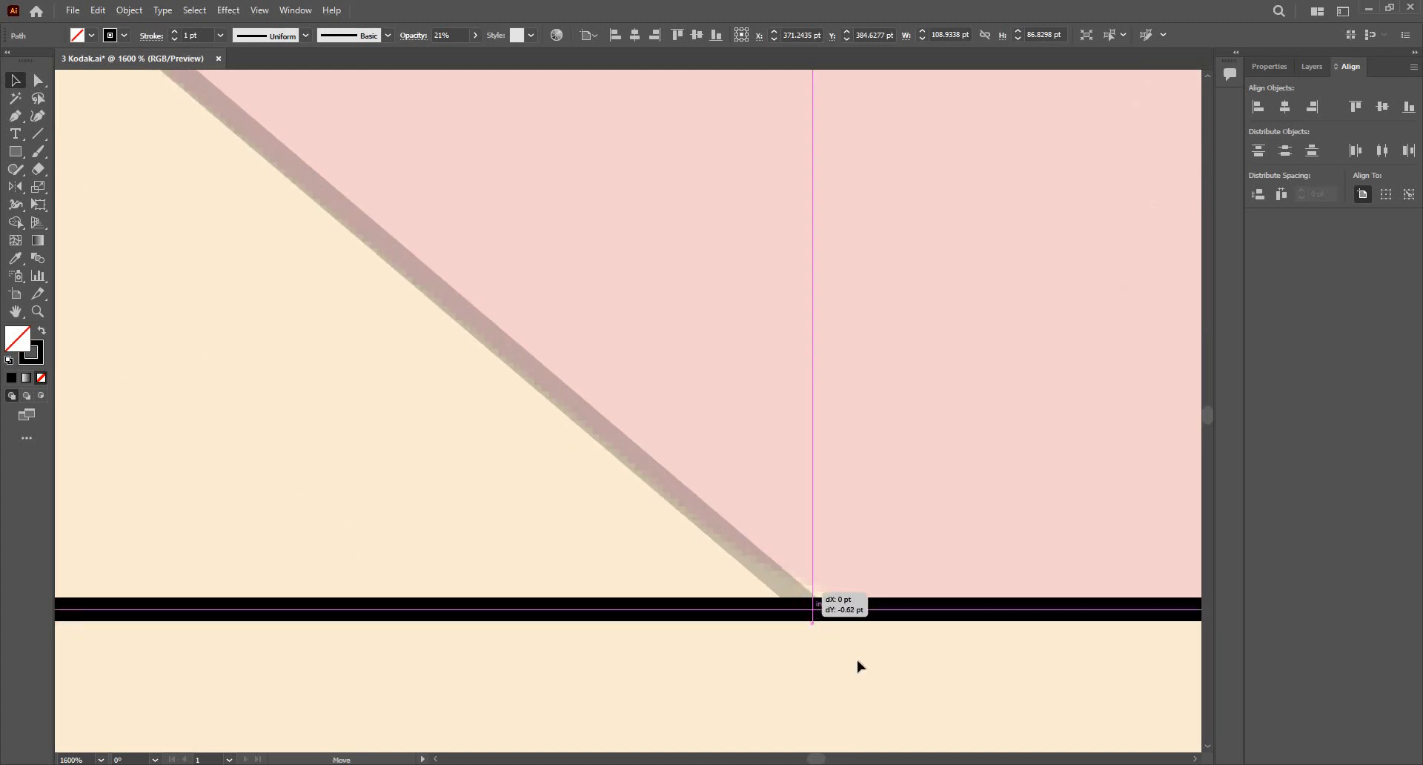
Step: Shift the reflected band copy horizontally to about X 369.7 pt and check its fit against the lower band
scroll(857, 659, down, 3)
scroll(589, 421, down, 3)
scroll(652, 438, up, 5)
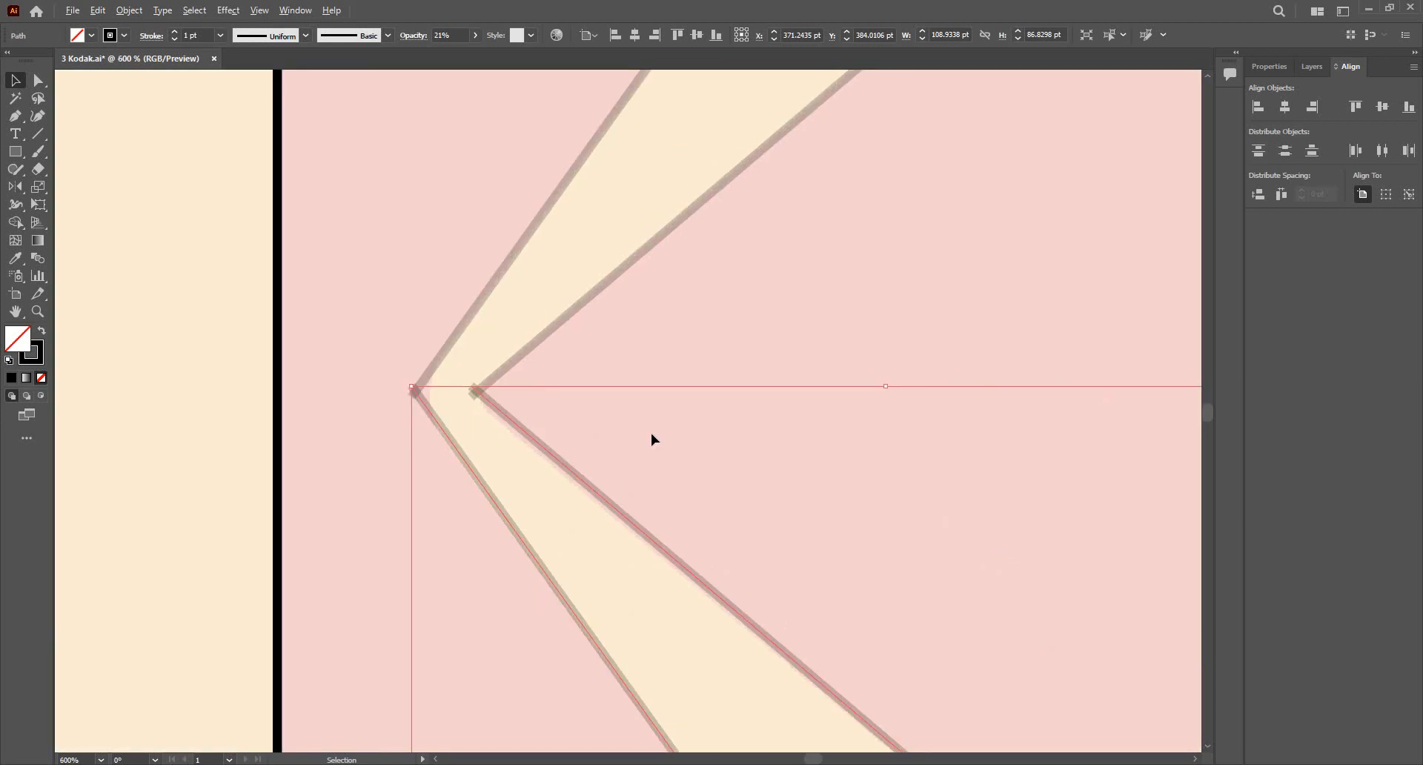
drag(715, 490, 713, 517)
scroll(609, 395, down, 5)
scroll(655, 488, down, 4)
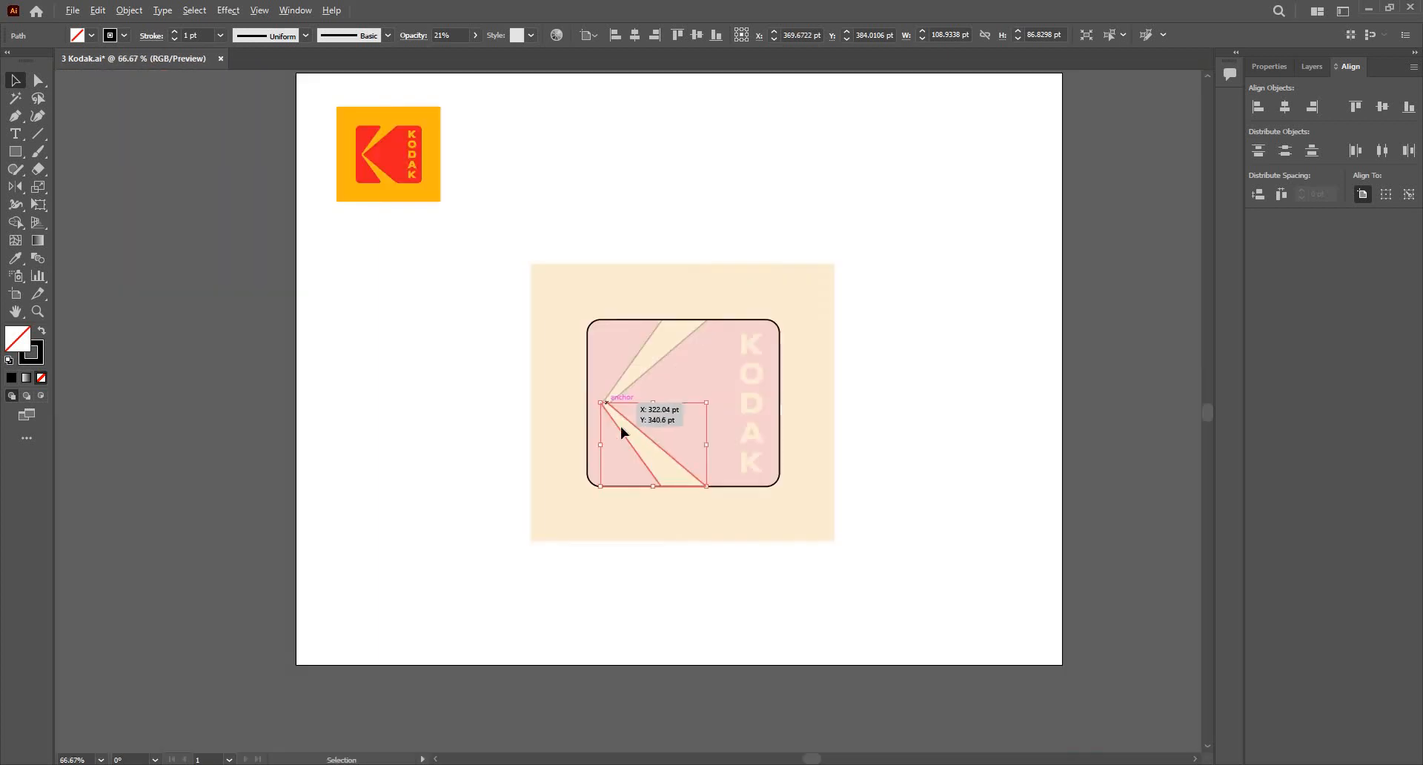
scroll(622, 397, up, 8)
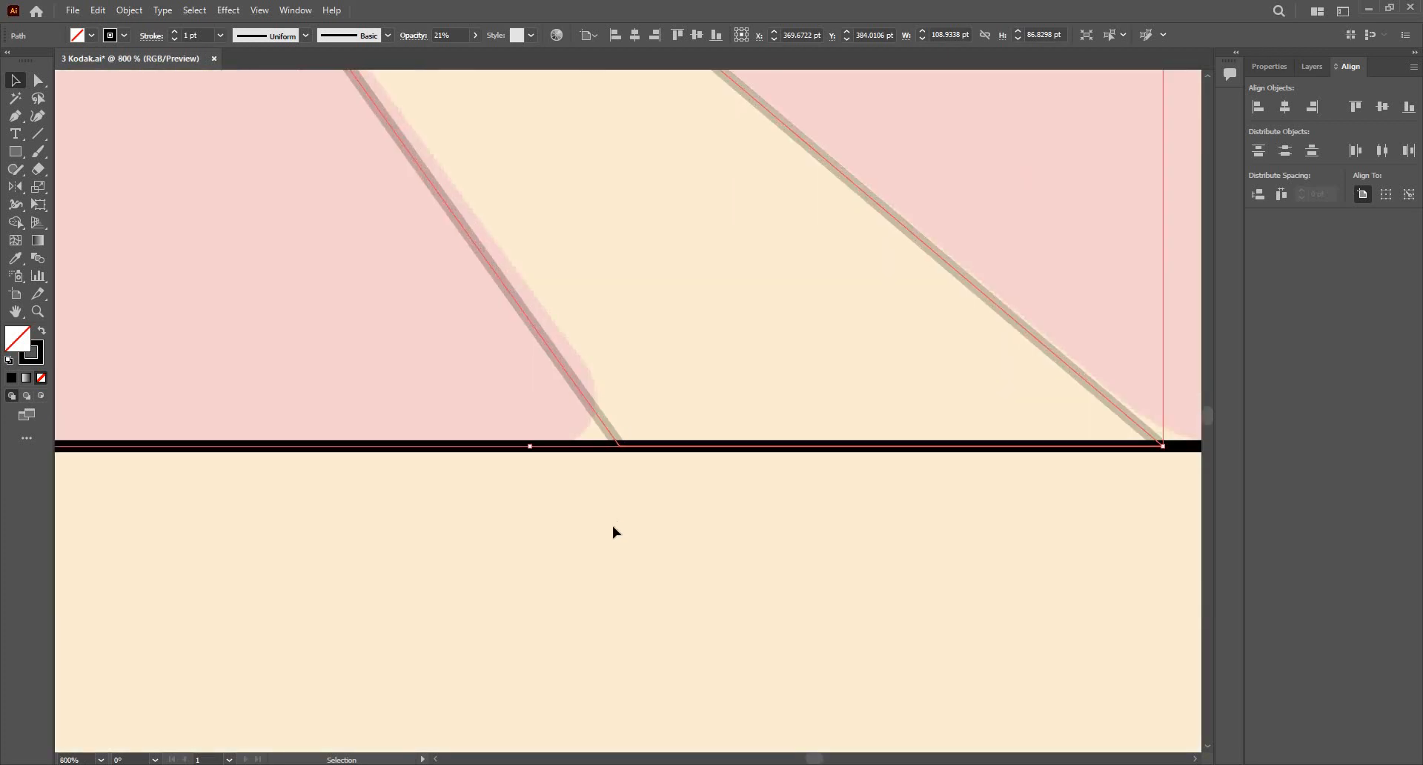
Step: Remove the reflected copy from the lower diagonal band
scroll(612, 526, down, 3)
key(ctrl+shift+a)
click(575, 387)
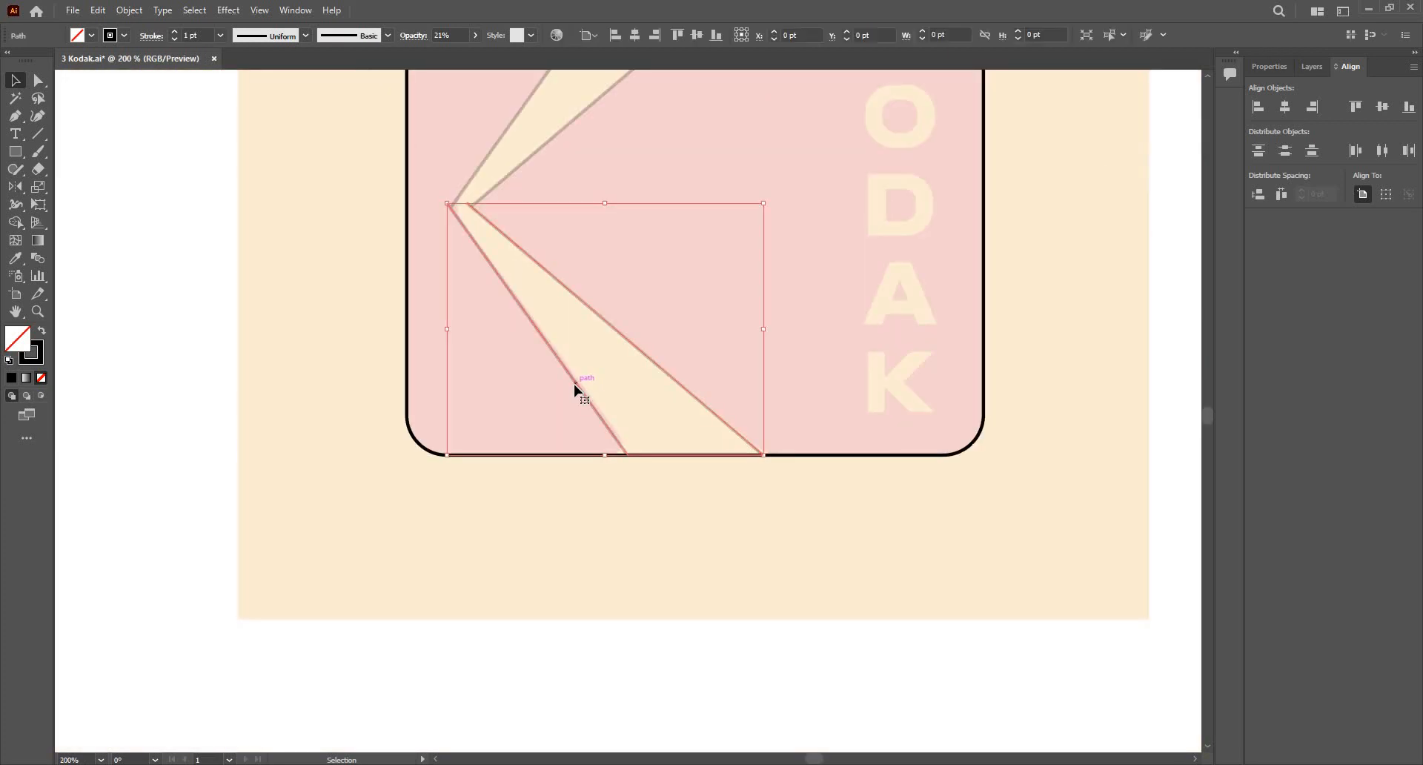
key(ctrl+shift+a)
scroll(575, 282, down, 3)
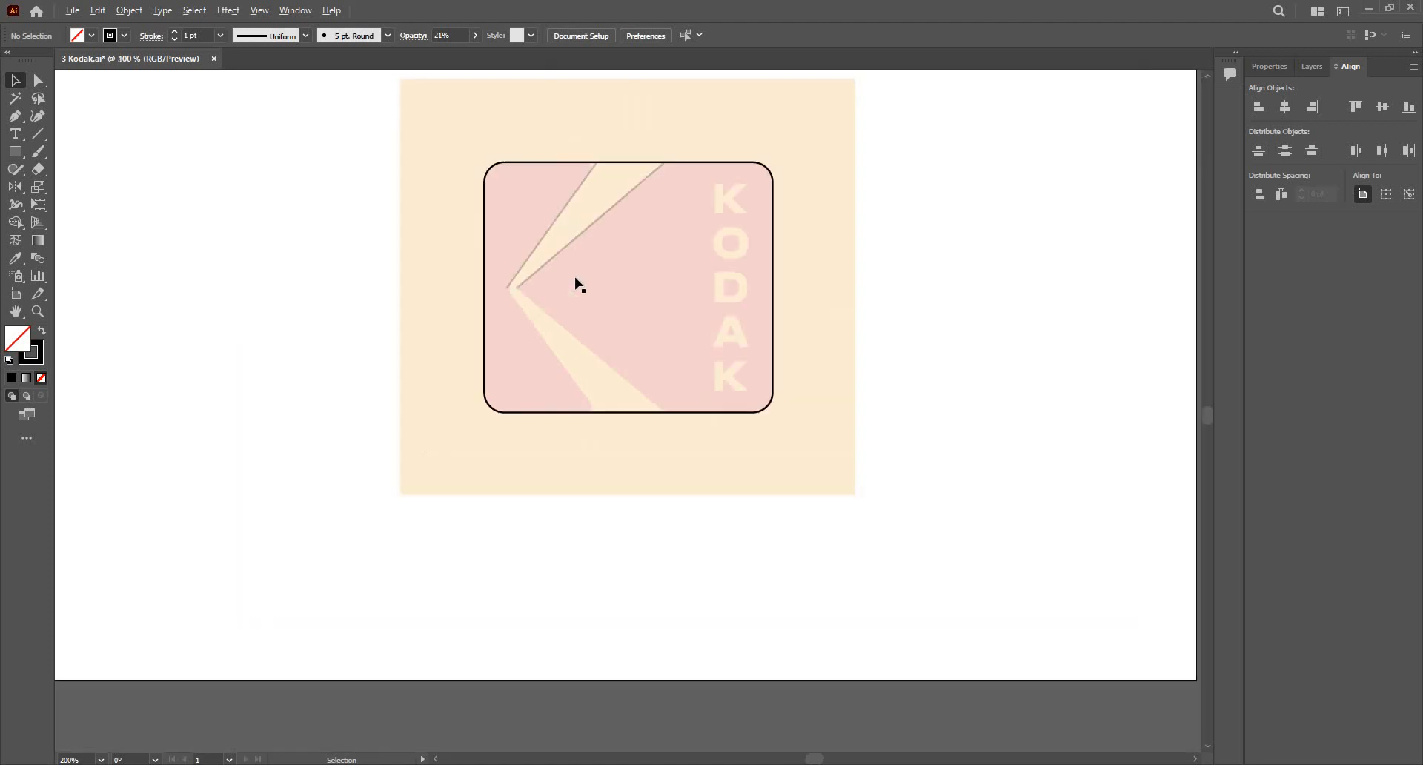
Step: Set the opacity of the upper band path back to 100%
scroll(575, 277, up, 3)
scroll(434, 414, up, 3)
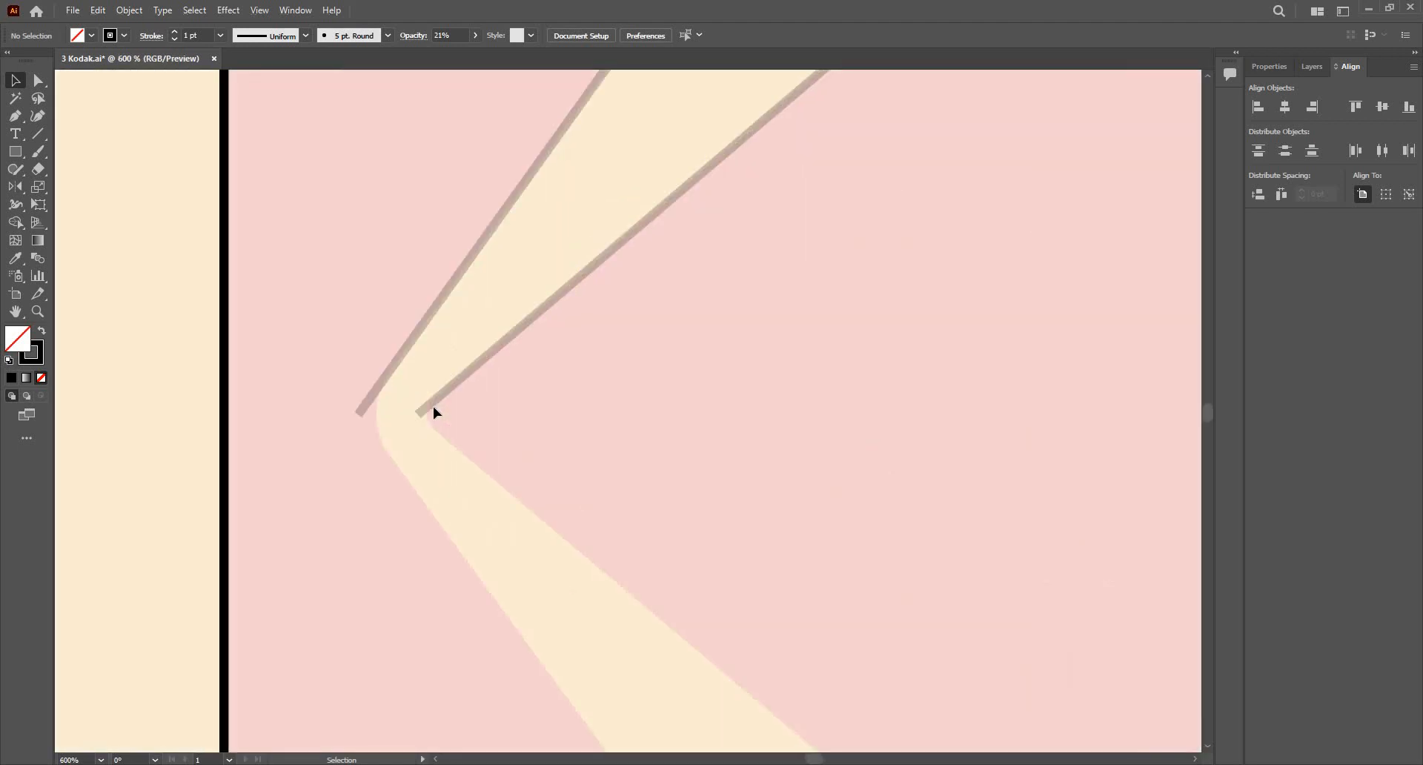
click(428, 407)
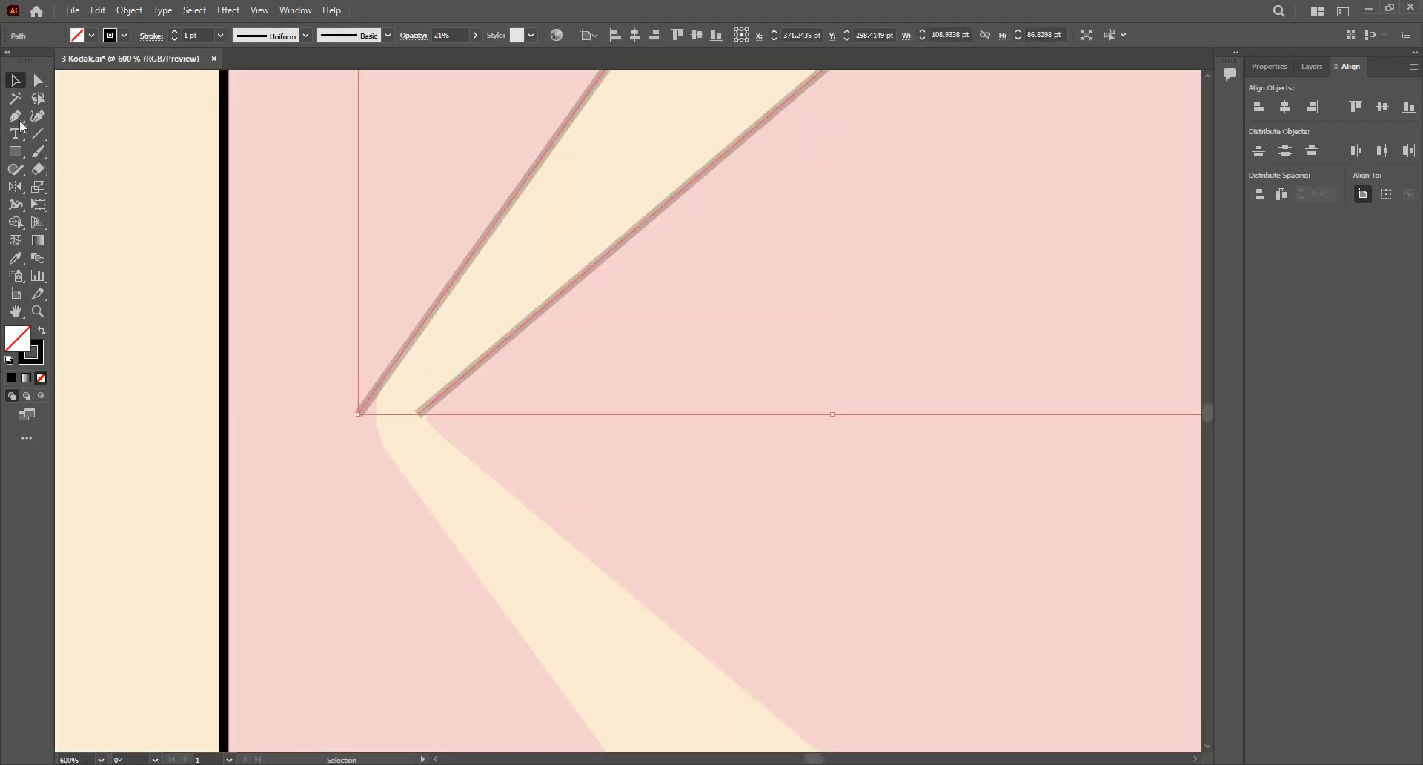
click(475, 35)
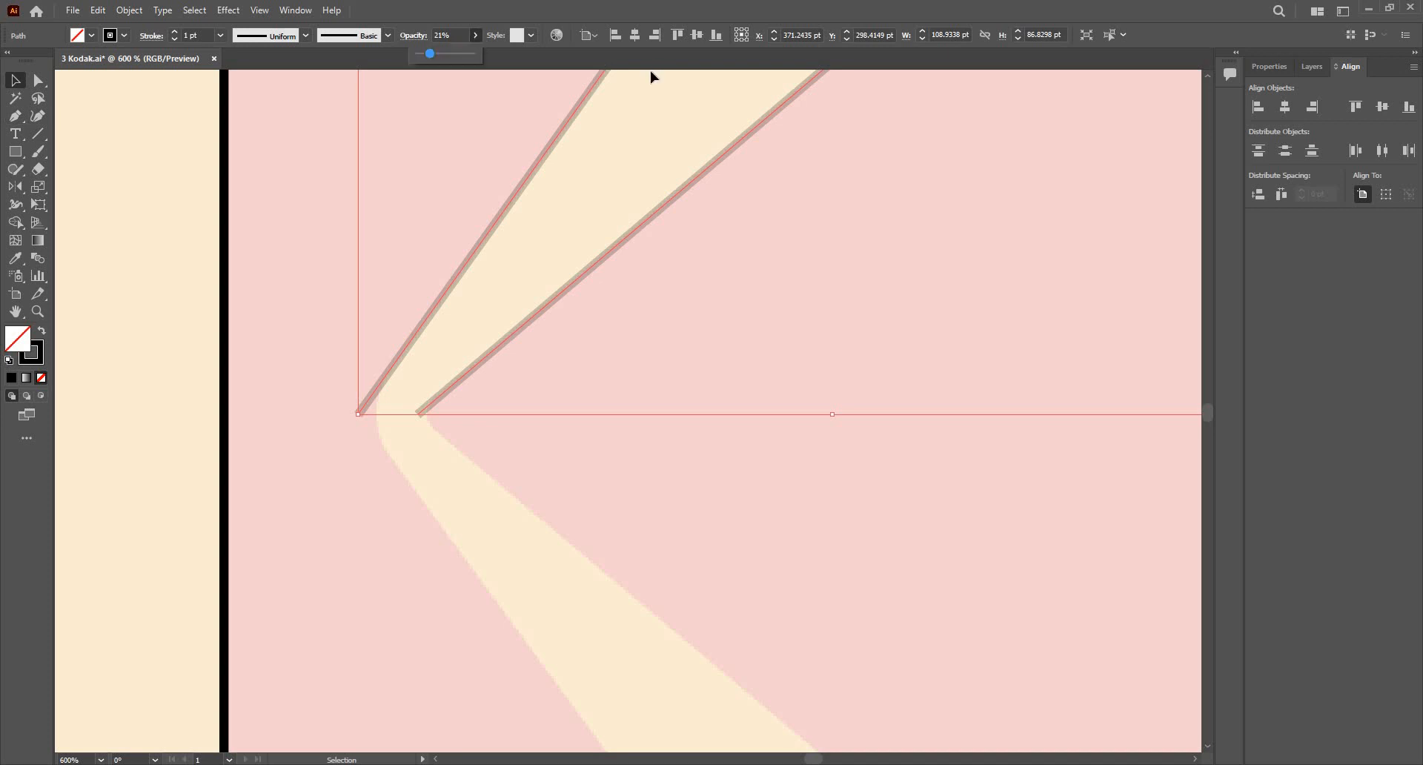
drag(430, 54, 652, 77)
Step: Continue the band path with the Pen tool from its inner open end to the outline's bottom edge at about X 426 pt, Y 427.4 pt
click(16, 116)
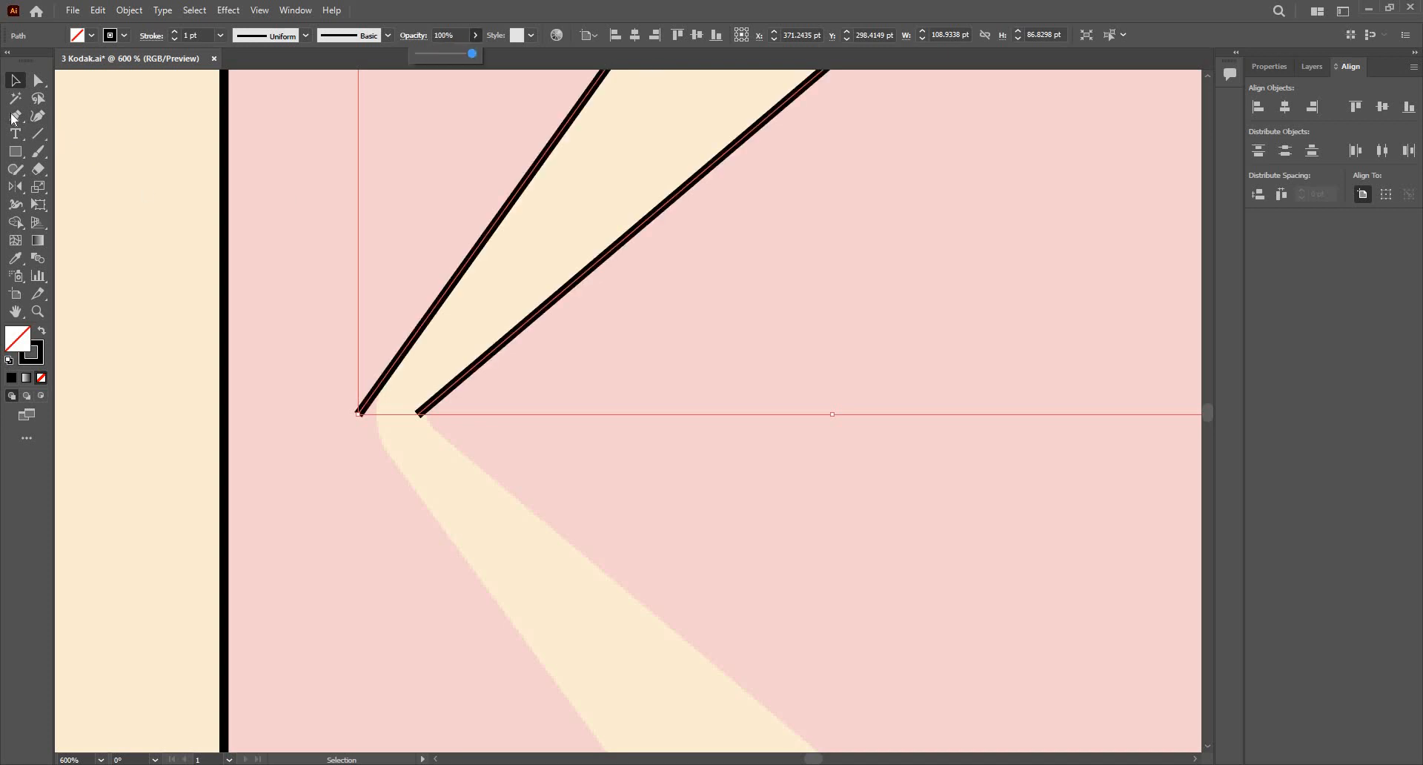
click(418, 414)
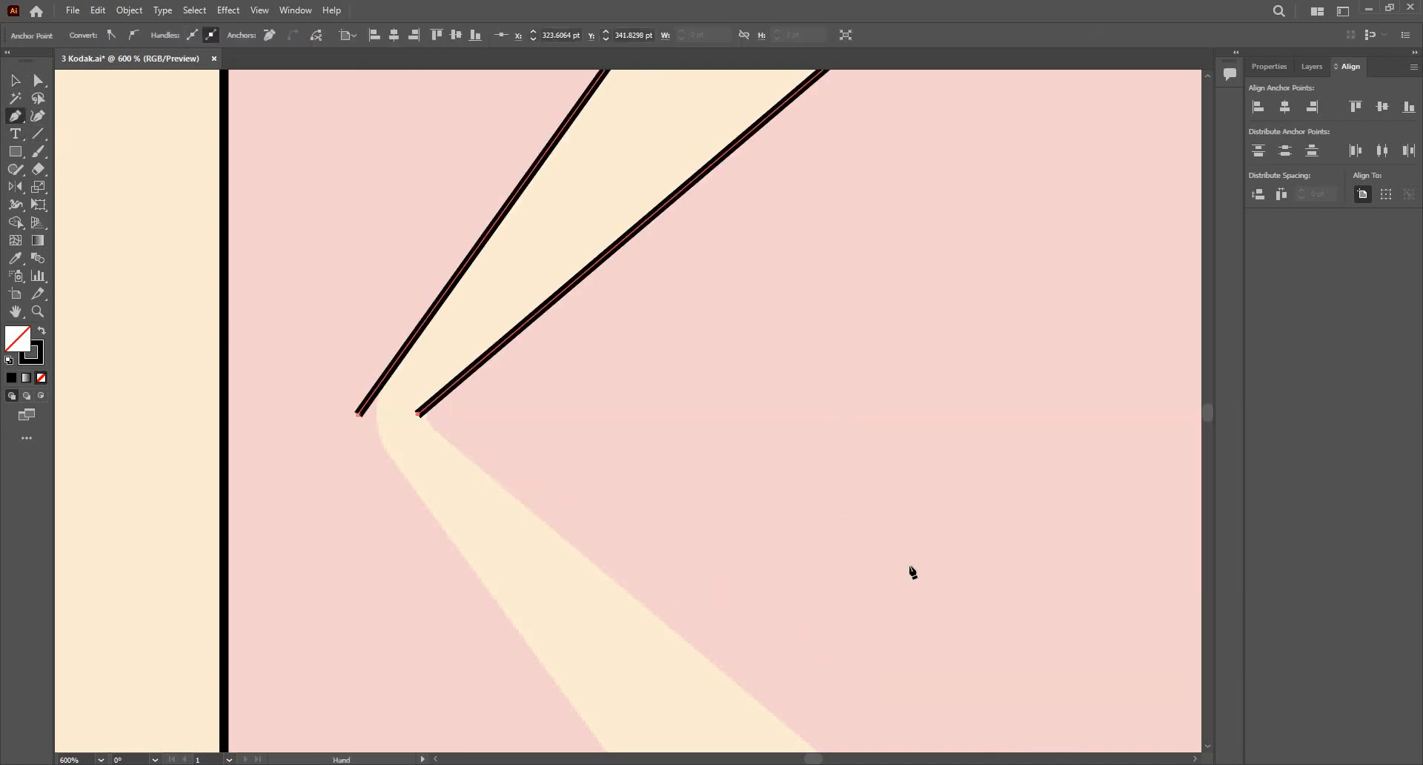
drag(957, 656, 700, 194)
drag(1039, 639, 873, 532)
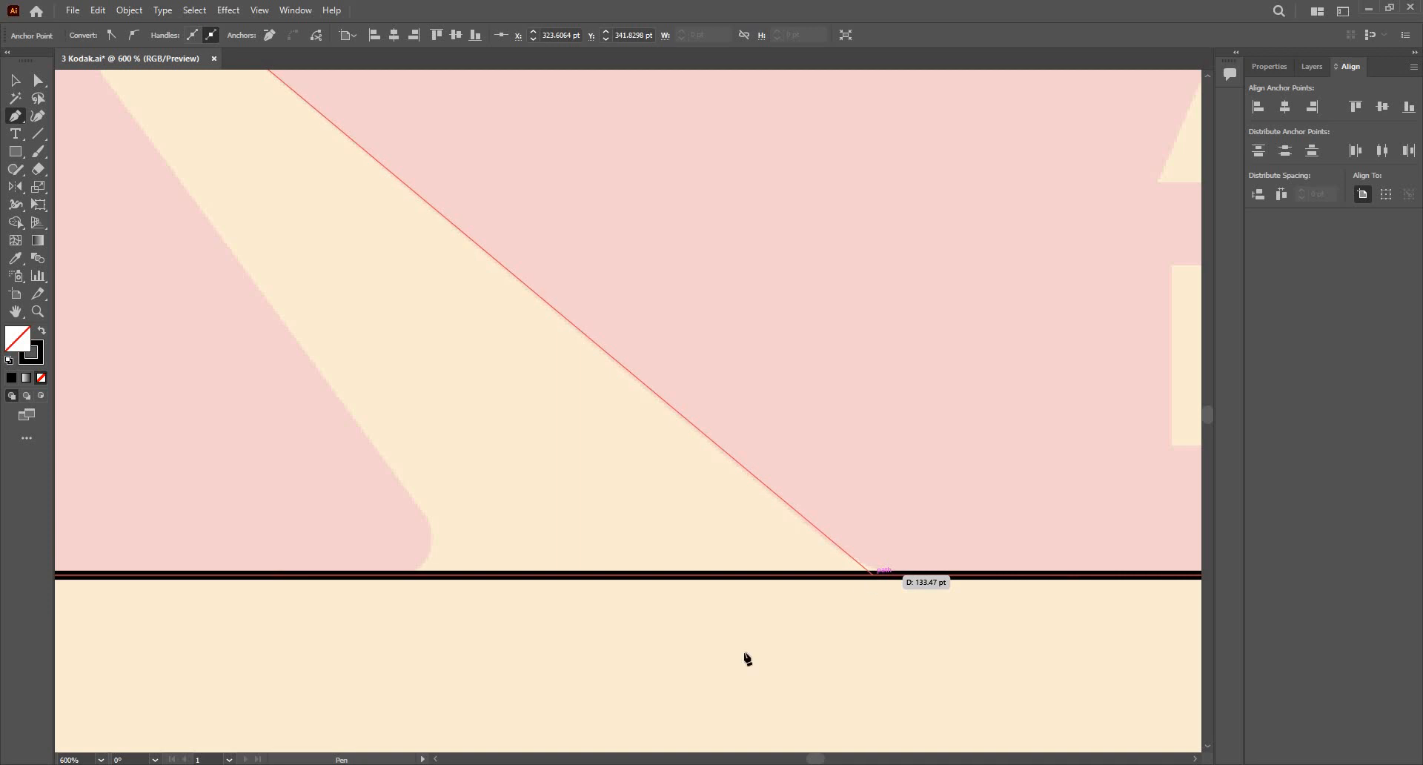
click(873, 572)
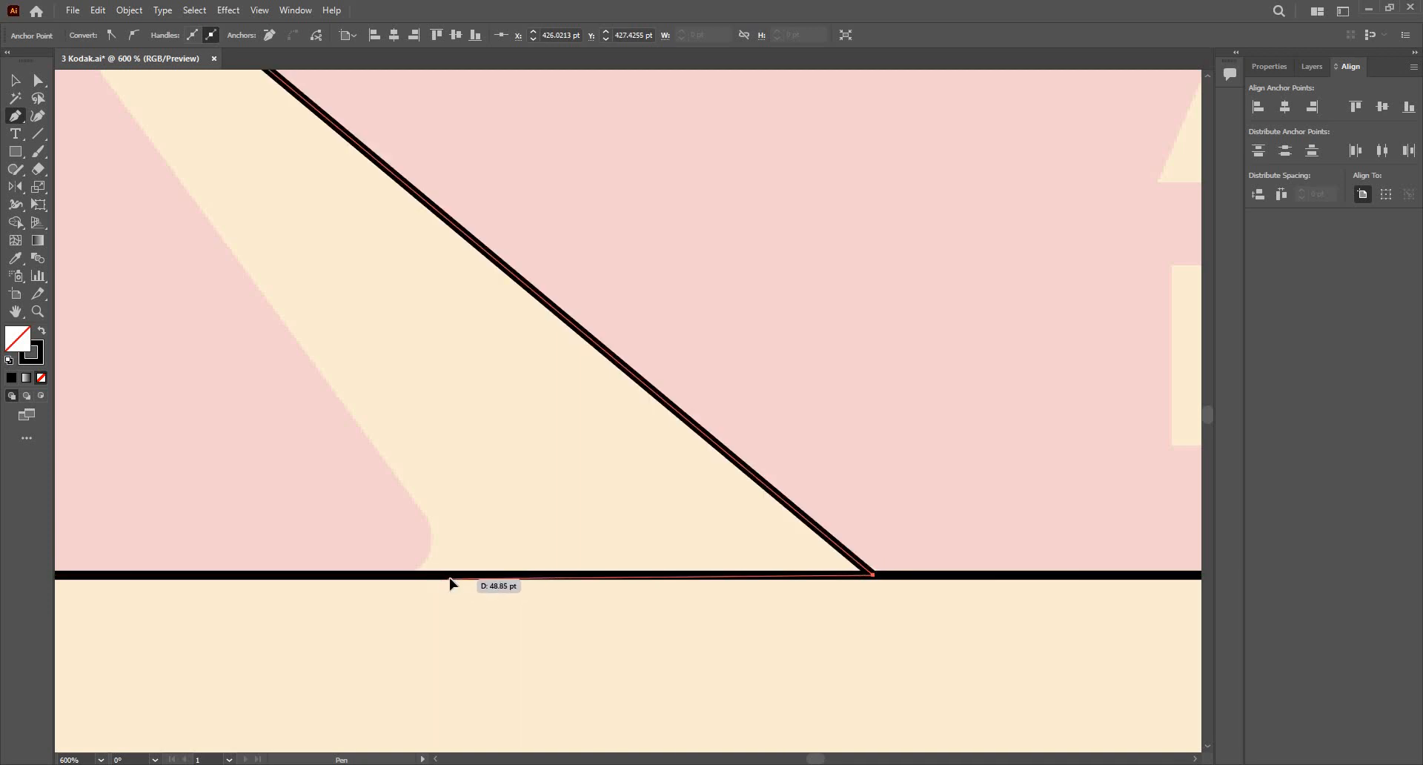
Step: Continue the band path along the outline's bottom edge to about X 377.3 pt, Y 427.4 pt, and close it at the band's outer tip
click(450, 577)
drag(266, 302, 721, 584)
drag(379, 133, 487, 379)
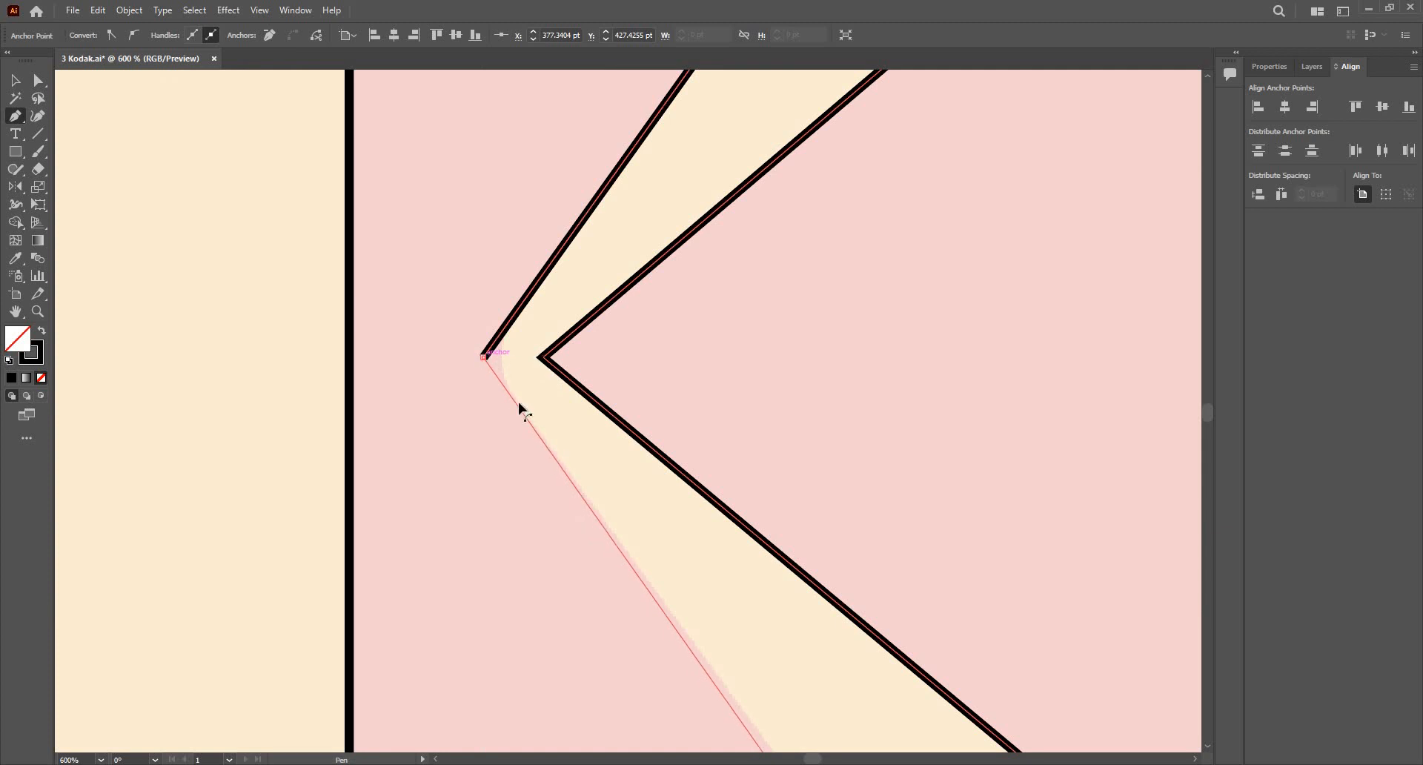
click(484, 358)
Step: Shift the closed band's lower outer corner anchor to about X 379 pt, Y 427.1 pt so the edge follows the traced background
scroll(518, 403, down, 4)
scroll(600, 539, up, 6)
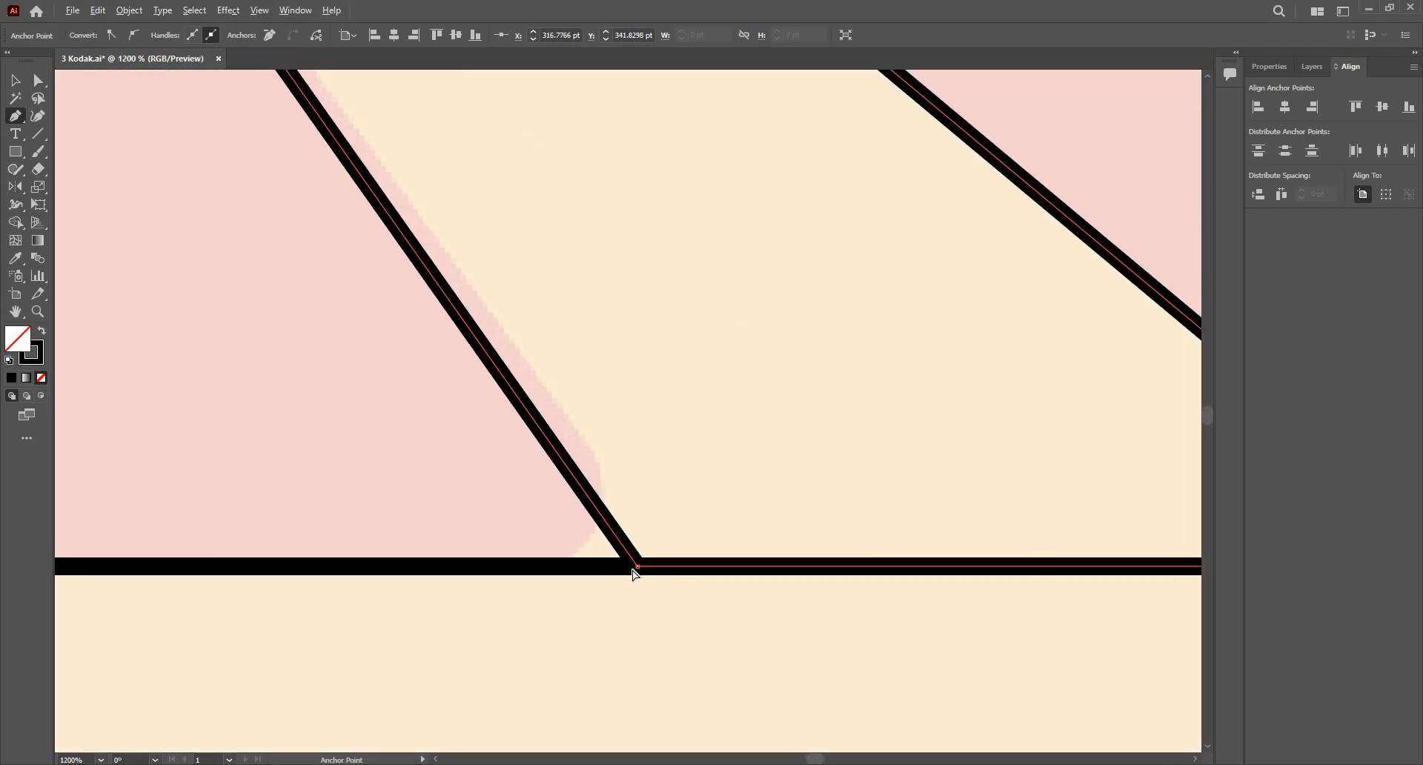
key(a)
drag(638, 569, 675, 561)
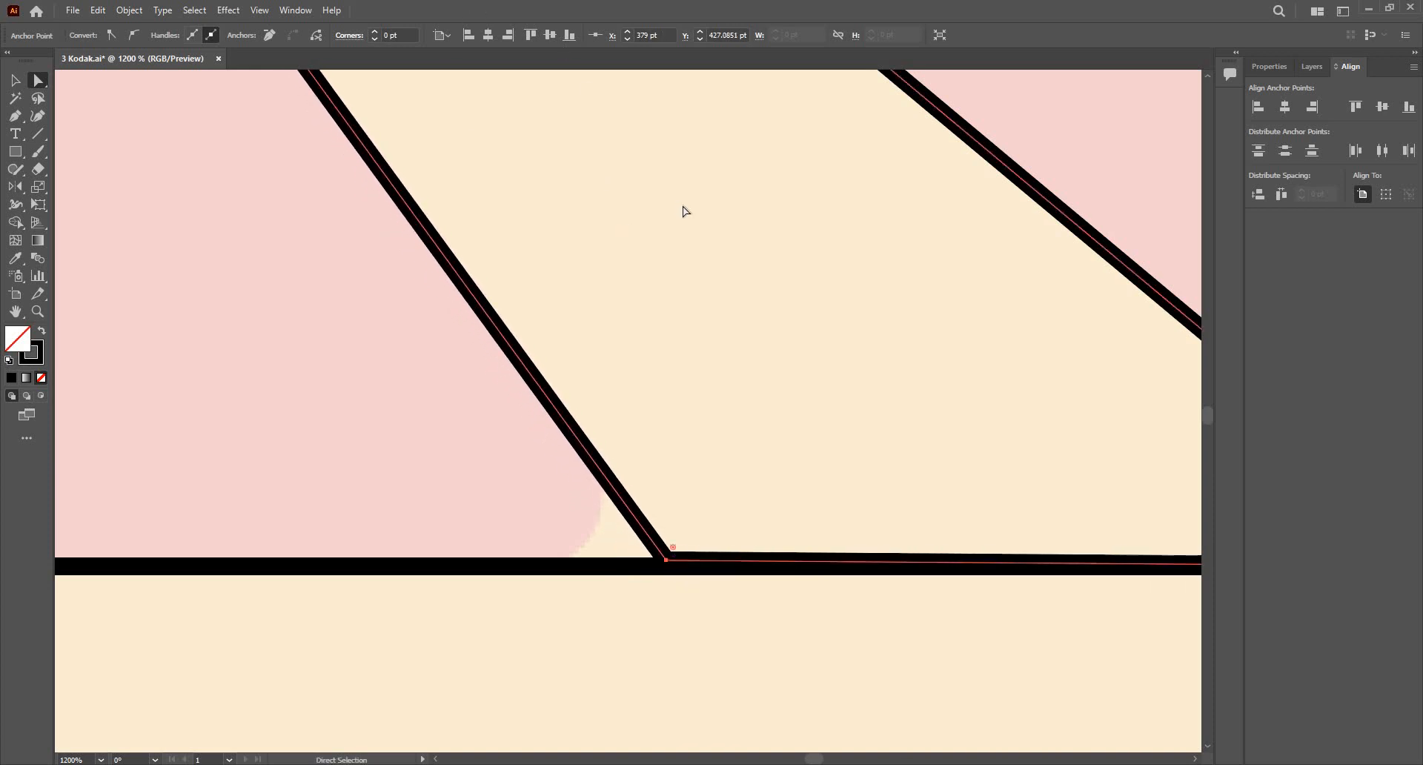
click(748, 306)
Step: Lower the opacity of the diagonal band path to 22%
key(v)
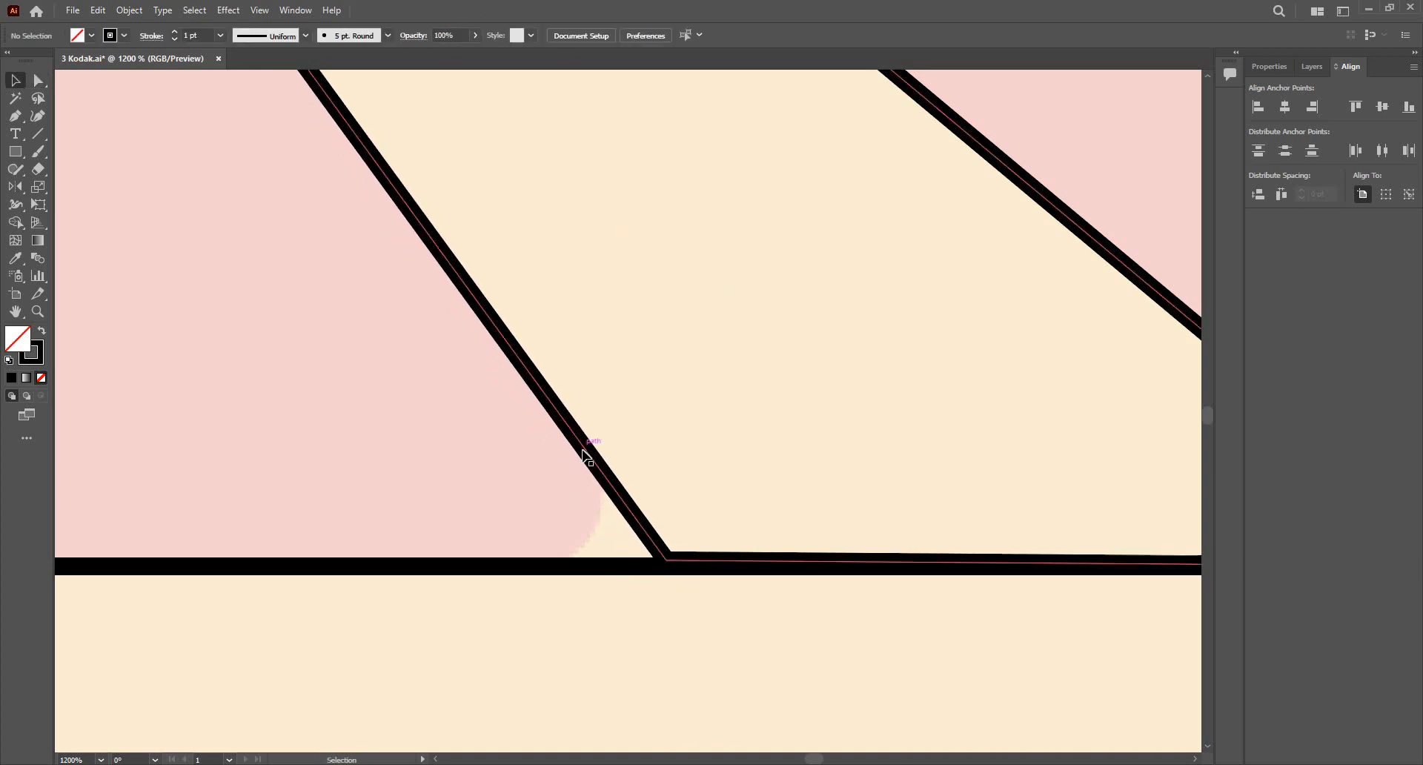
click(457, 54)
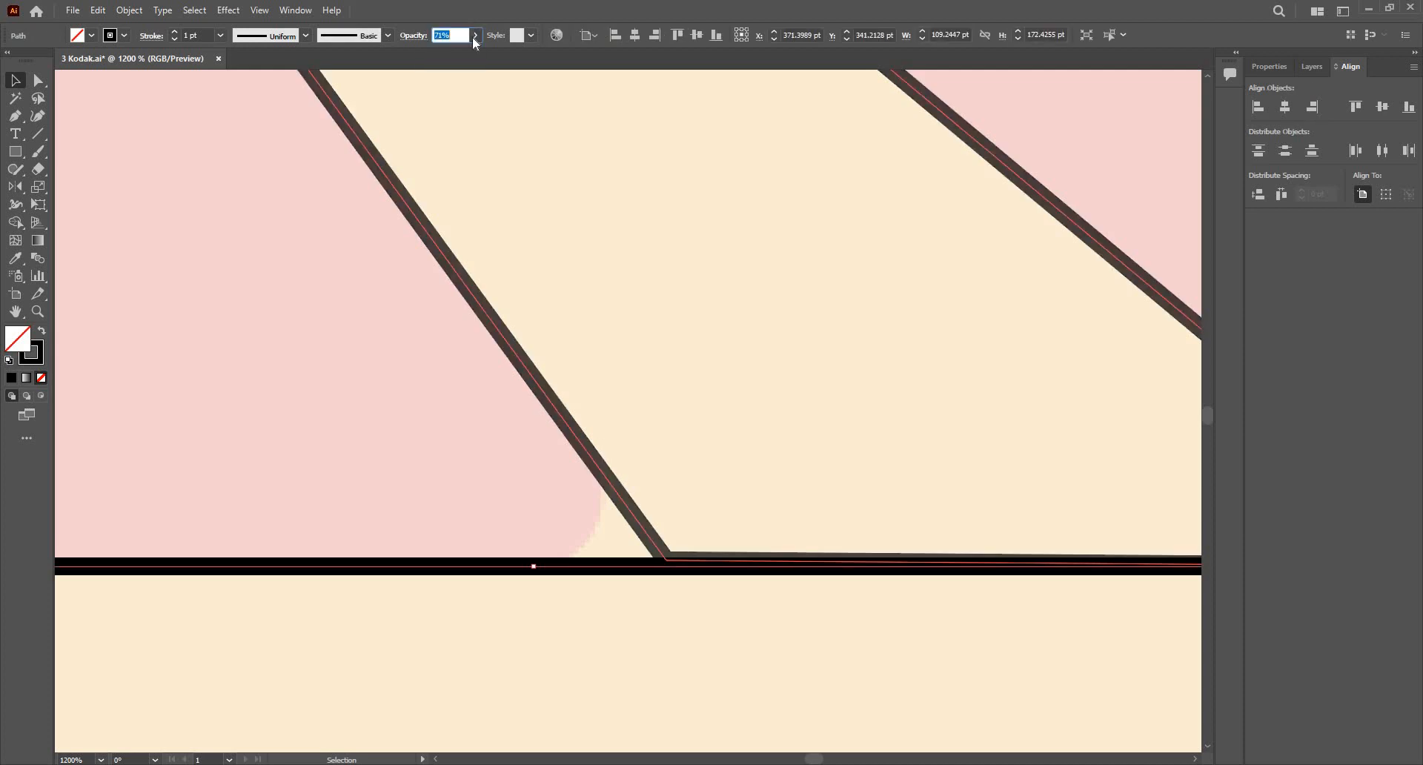
click(475, 37)
click(430, 54)
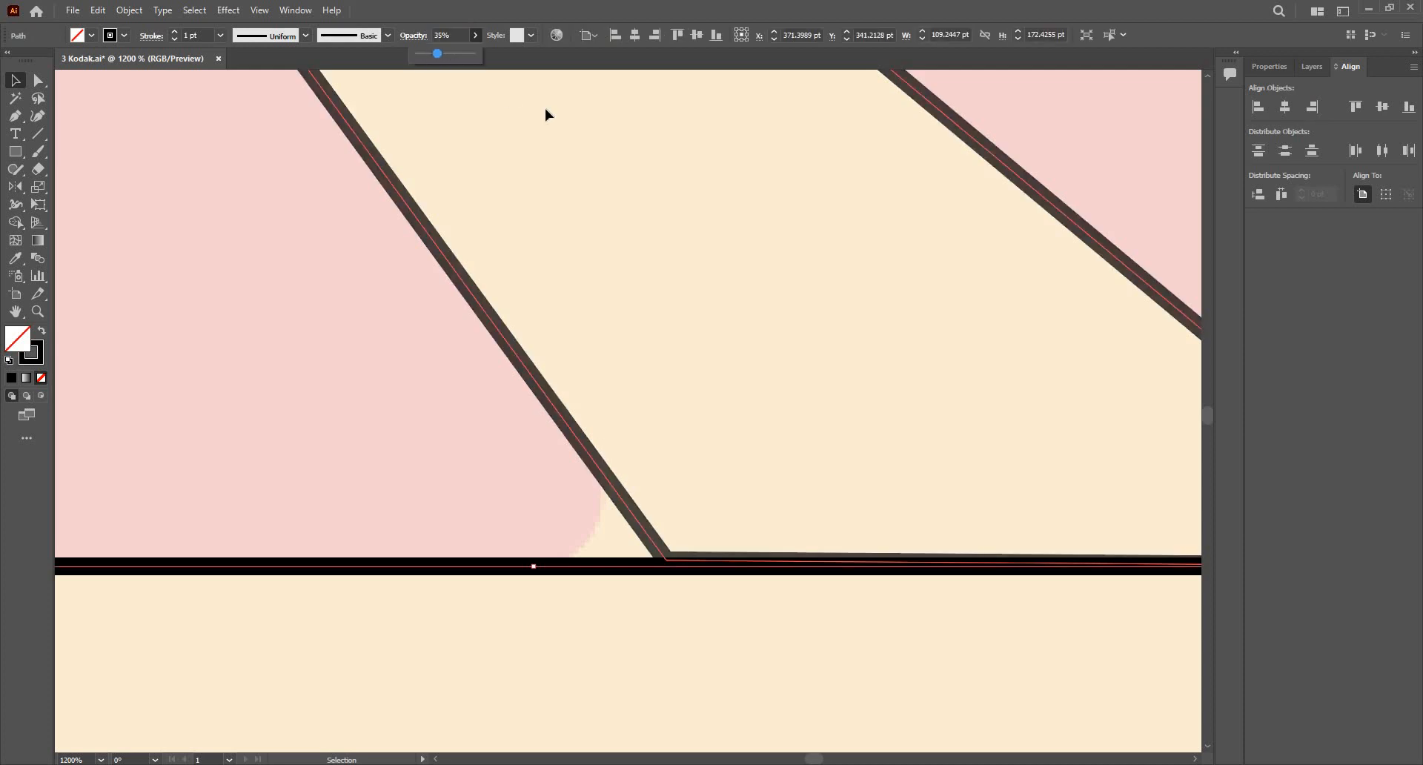
click(584, 300)
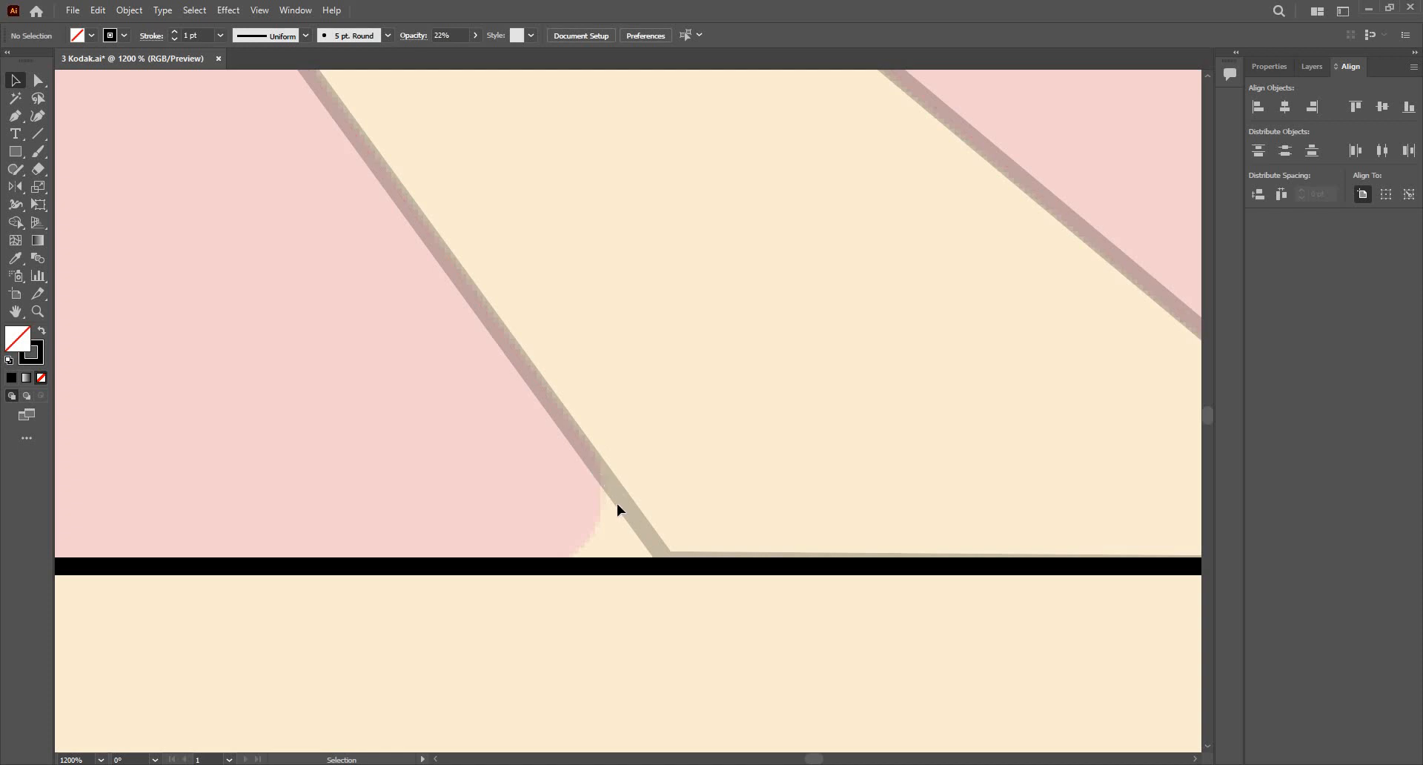
Step: Move the band's lower outer corner anchor onto the outline's bottom edge at about X 379.3 pt, Y 427.4 pt
click(653, 560)
key(a)
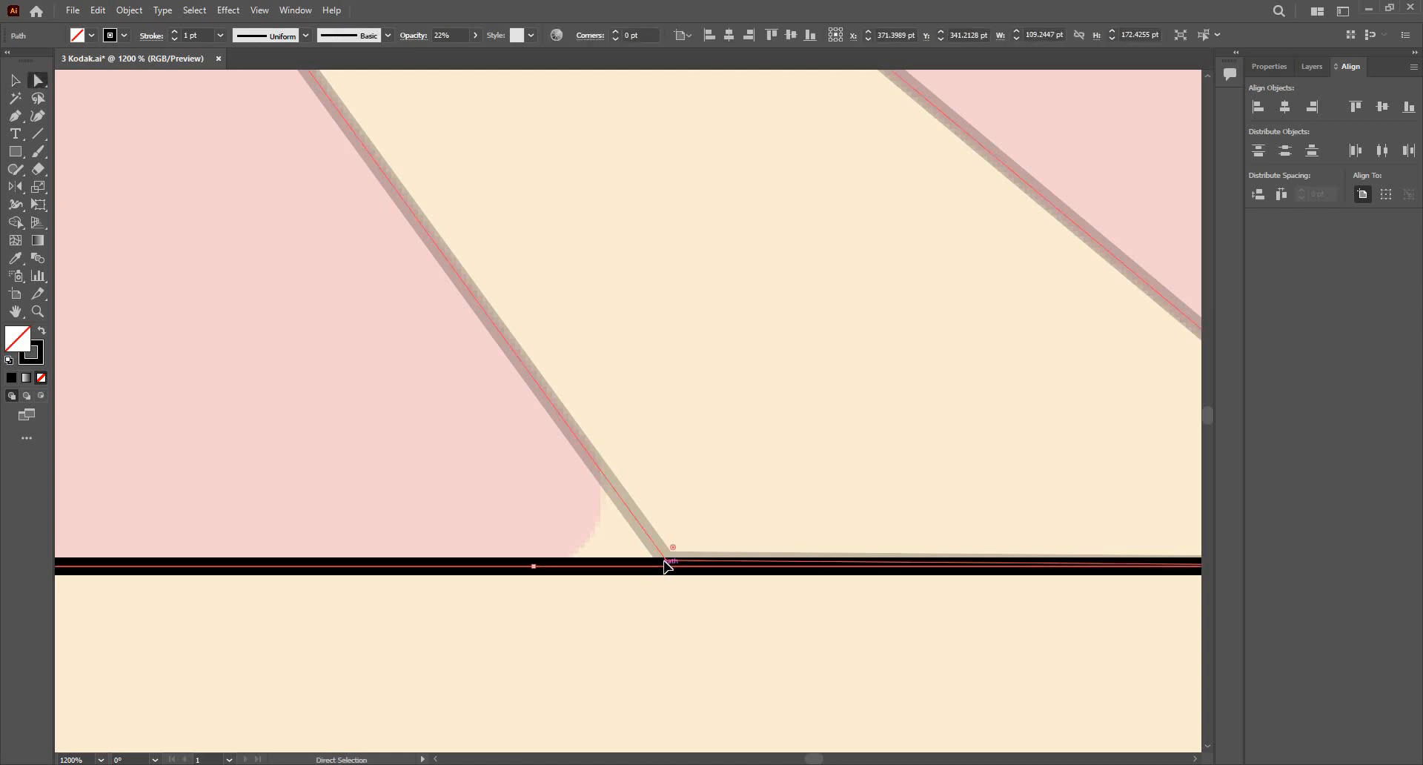
click(666, 562)
drag(668, 572, 671, 566)
scroll(670, 565, down, 4)
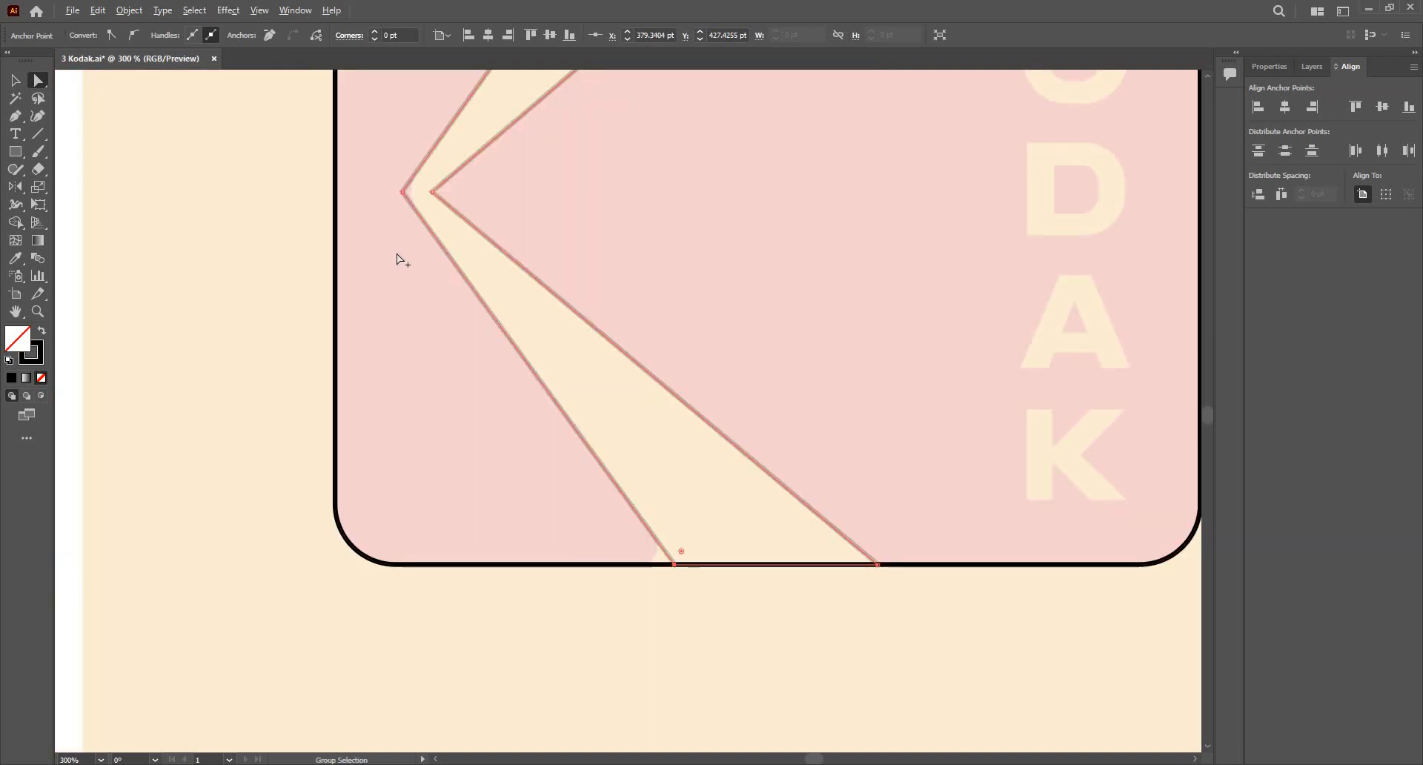
Step: Align the band's upper and lower outer corner anchors by horizontal centre, and do the same for its upper and lower inner corner anchors
scroll(404, 194, up, 4)
scroll(404, 213, up, 1)
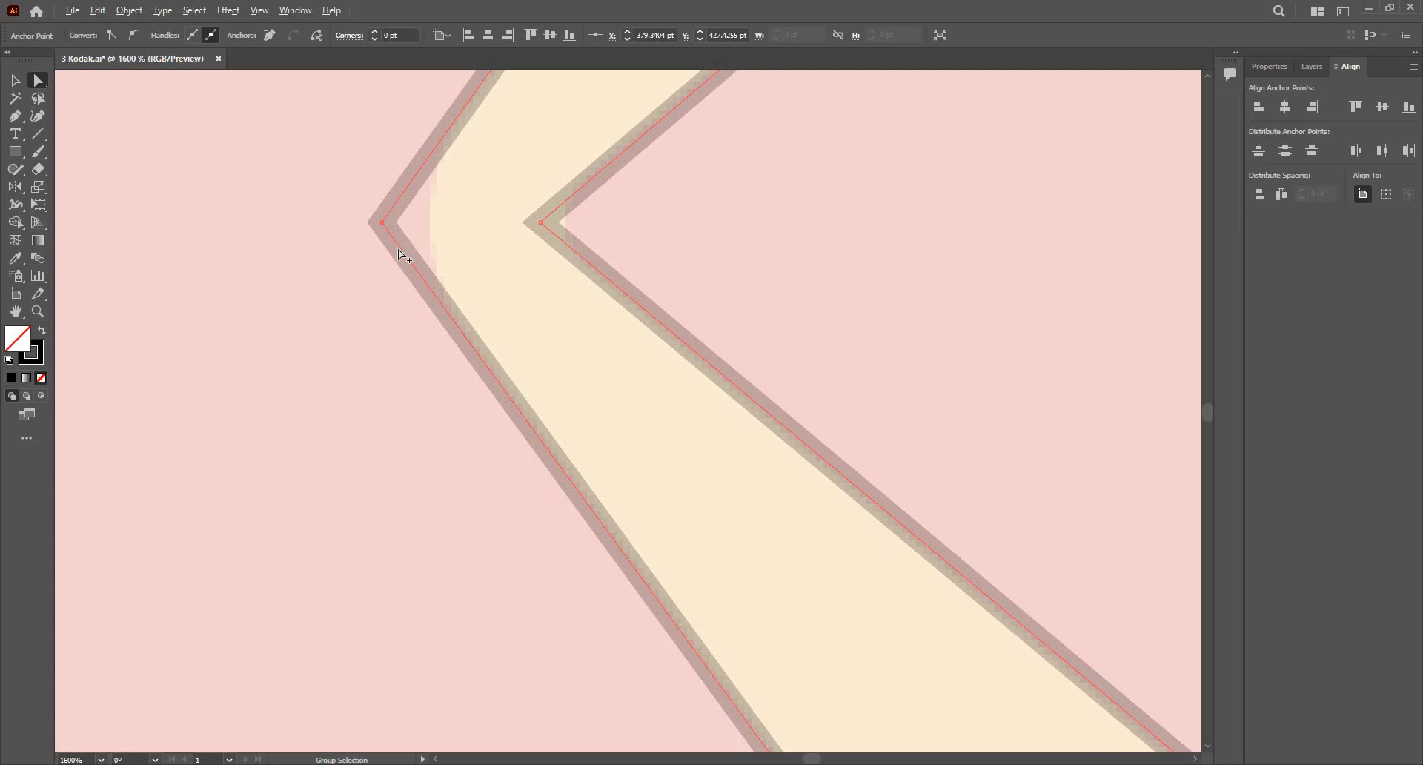
scroll(400, 255, down, 6)
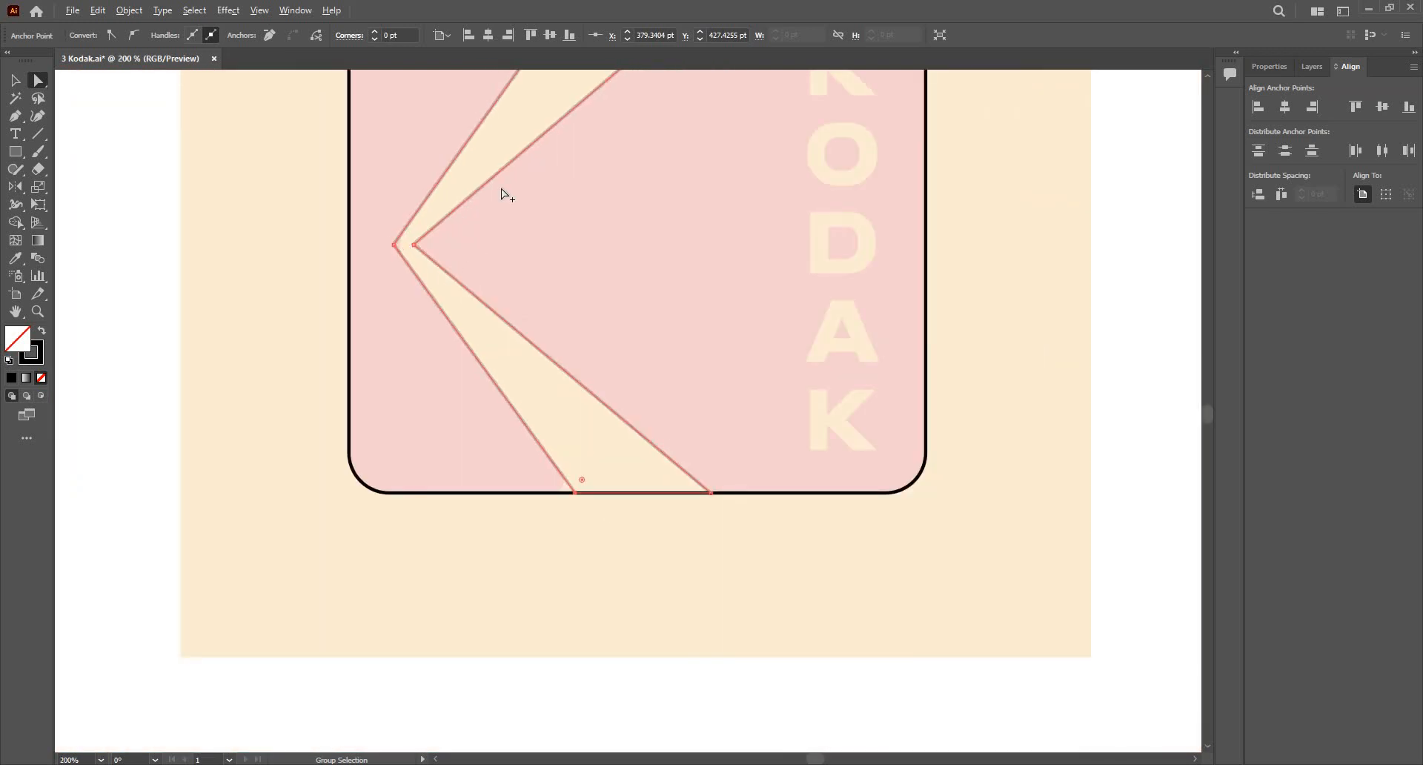
scroll(507, 195, down, 3)
scroll(504, 193, up, 3)
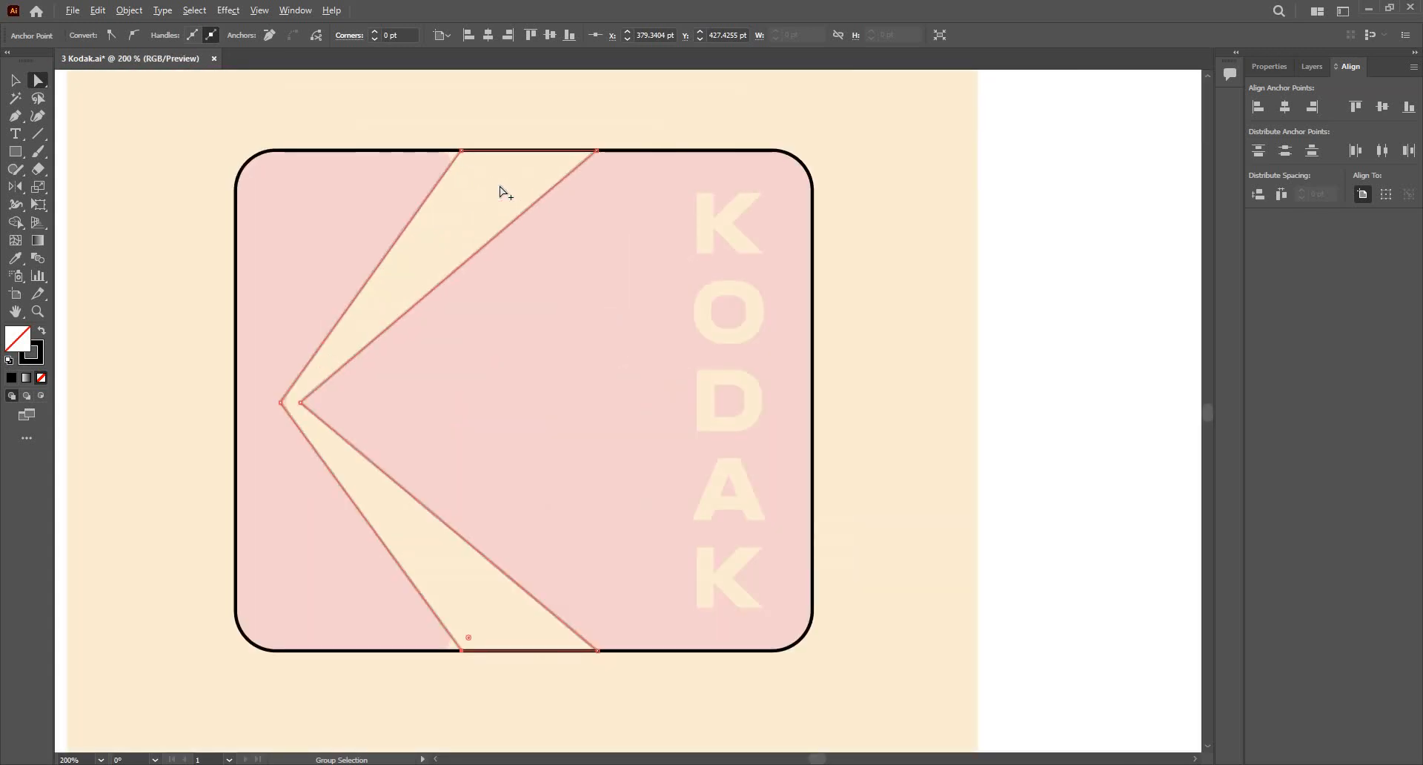
click(462, 152)
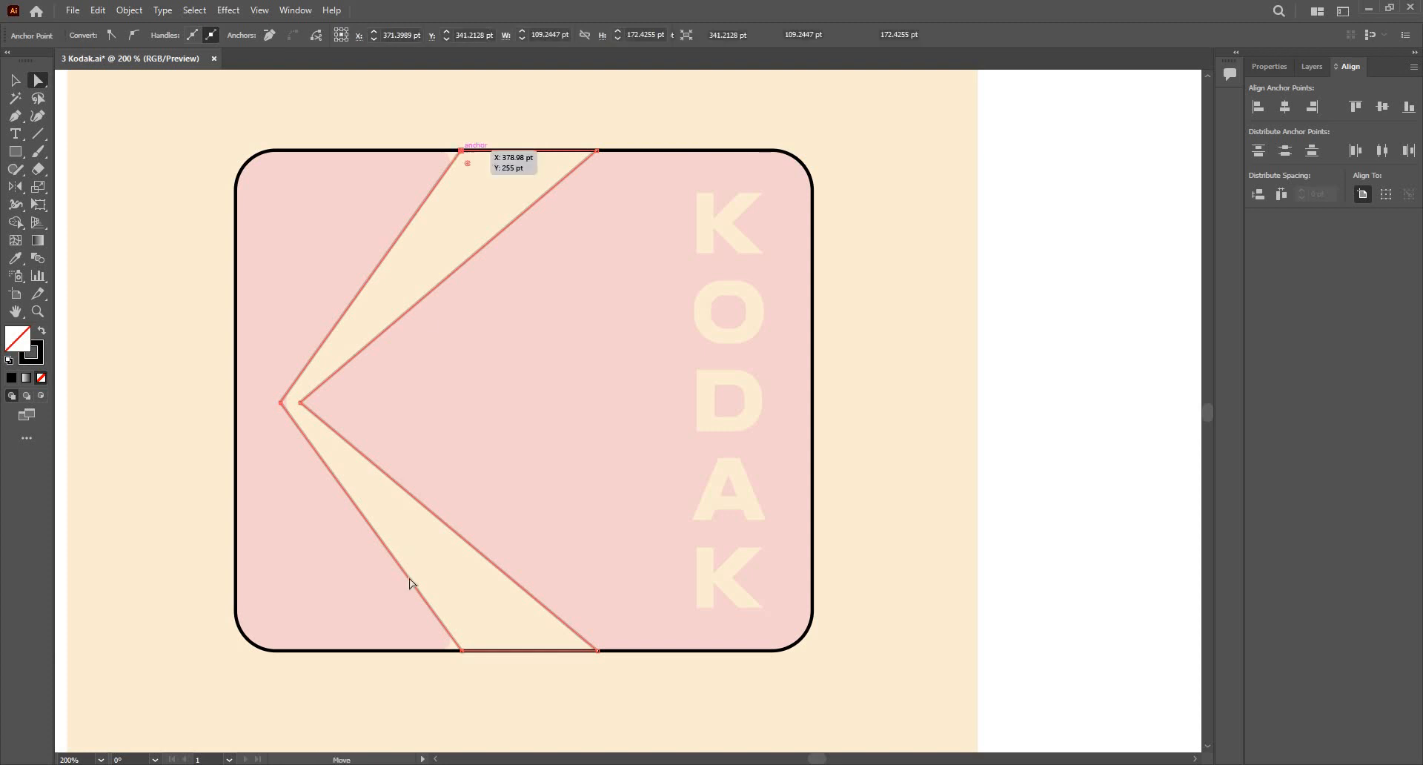
shift+click(461, 651)
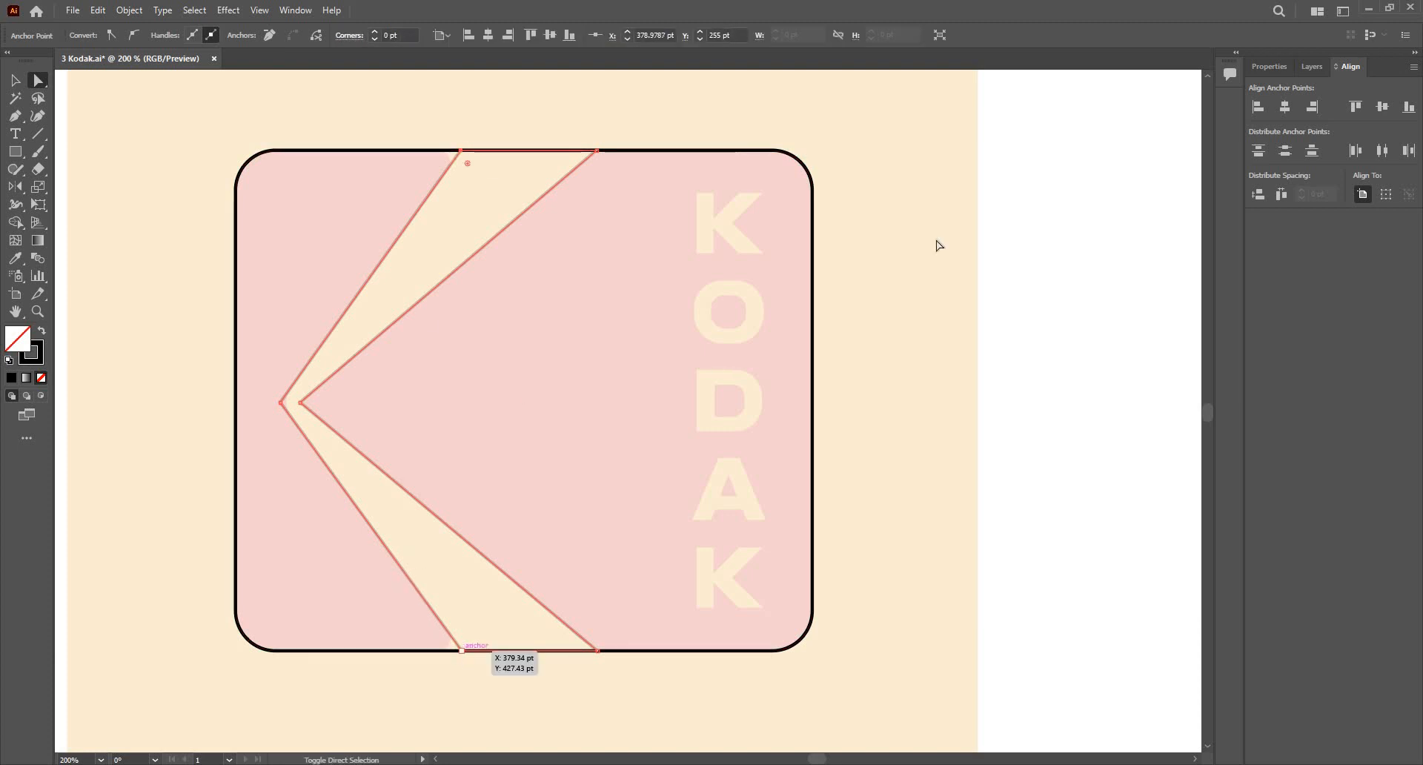
click(1285, 108)
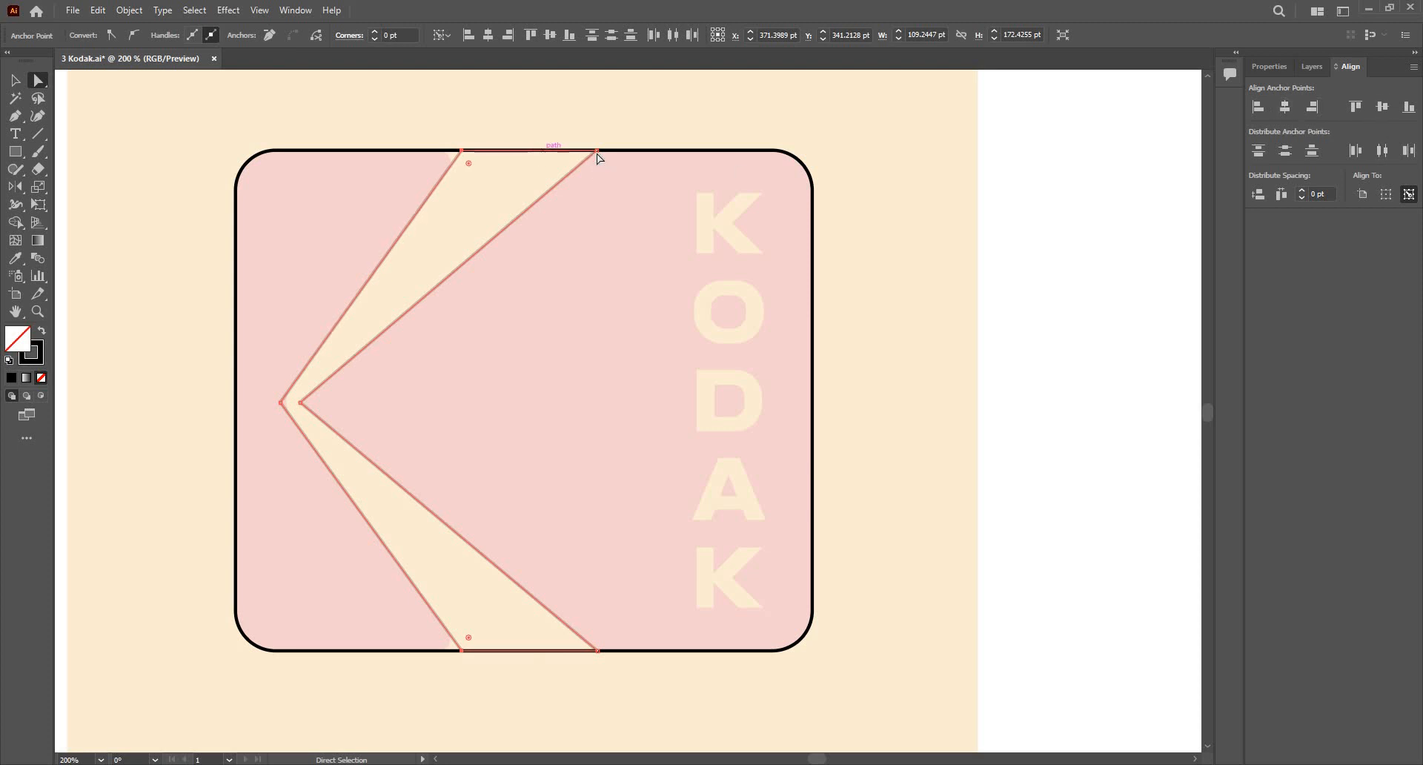
click(598, 151)
shift+click(597, 652)
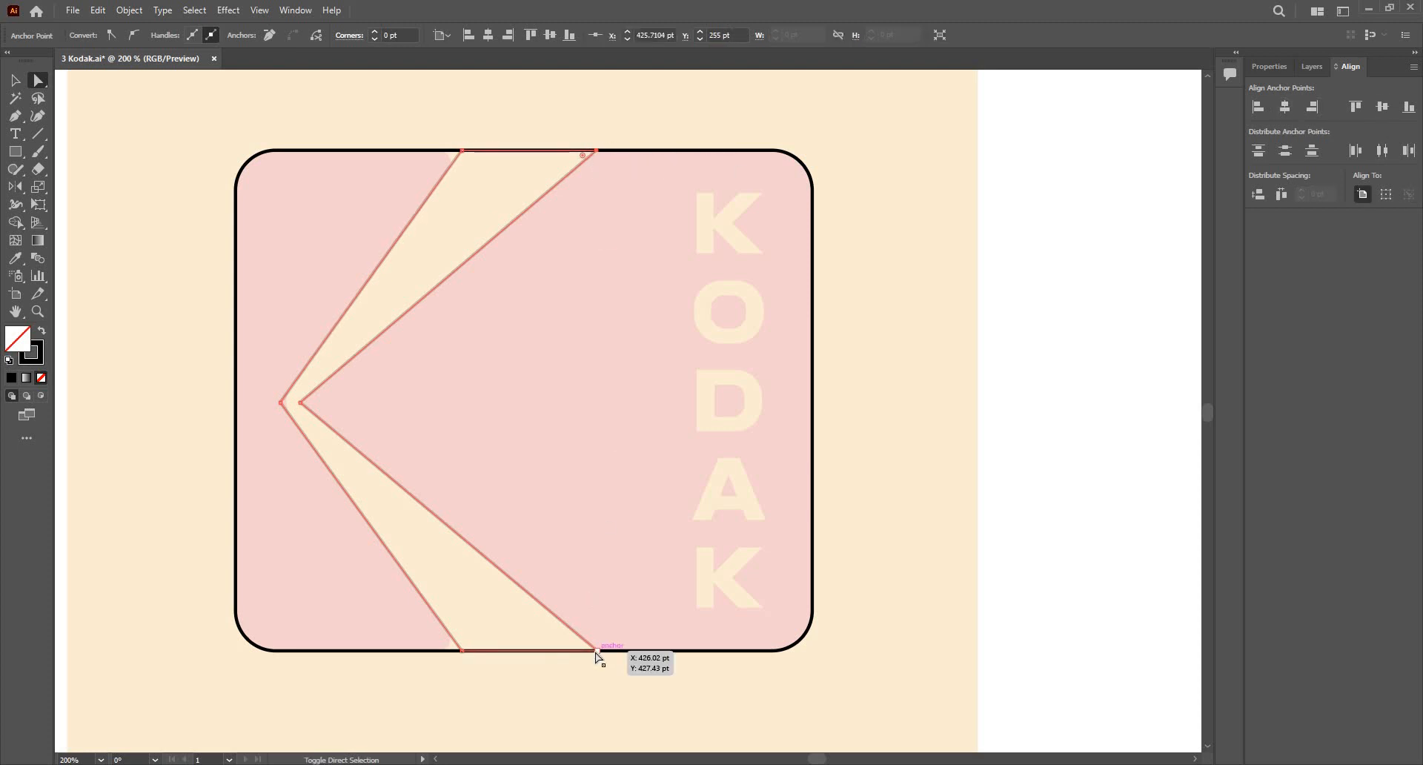
click(1290, 108)
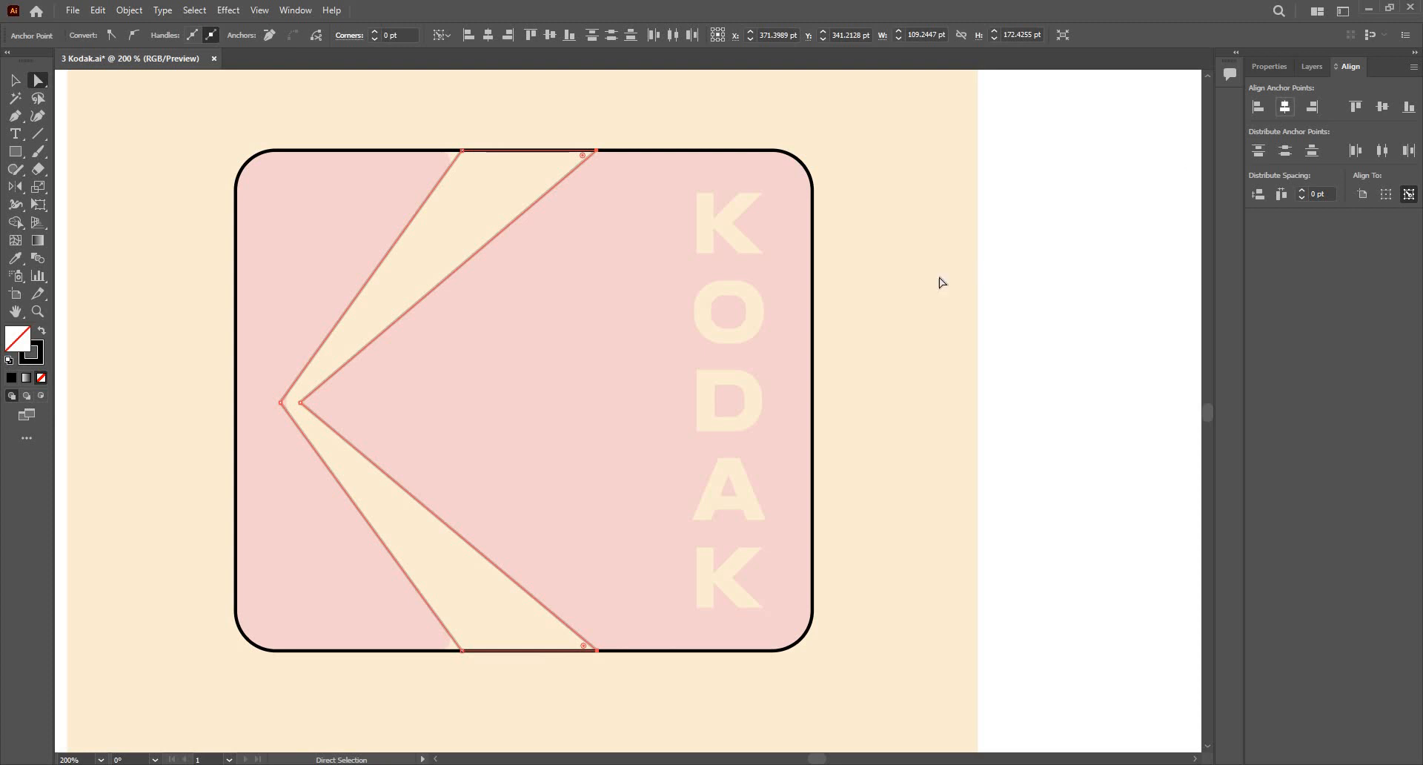
Step: Examine how the closed band fits the faded background at its tip, along its arms and at the outline's upper edge
scroll(278, 456, up, 3)
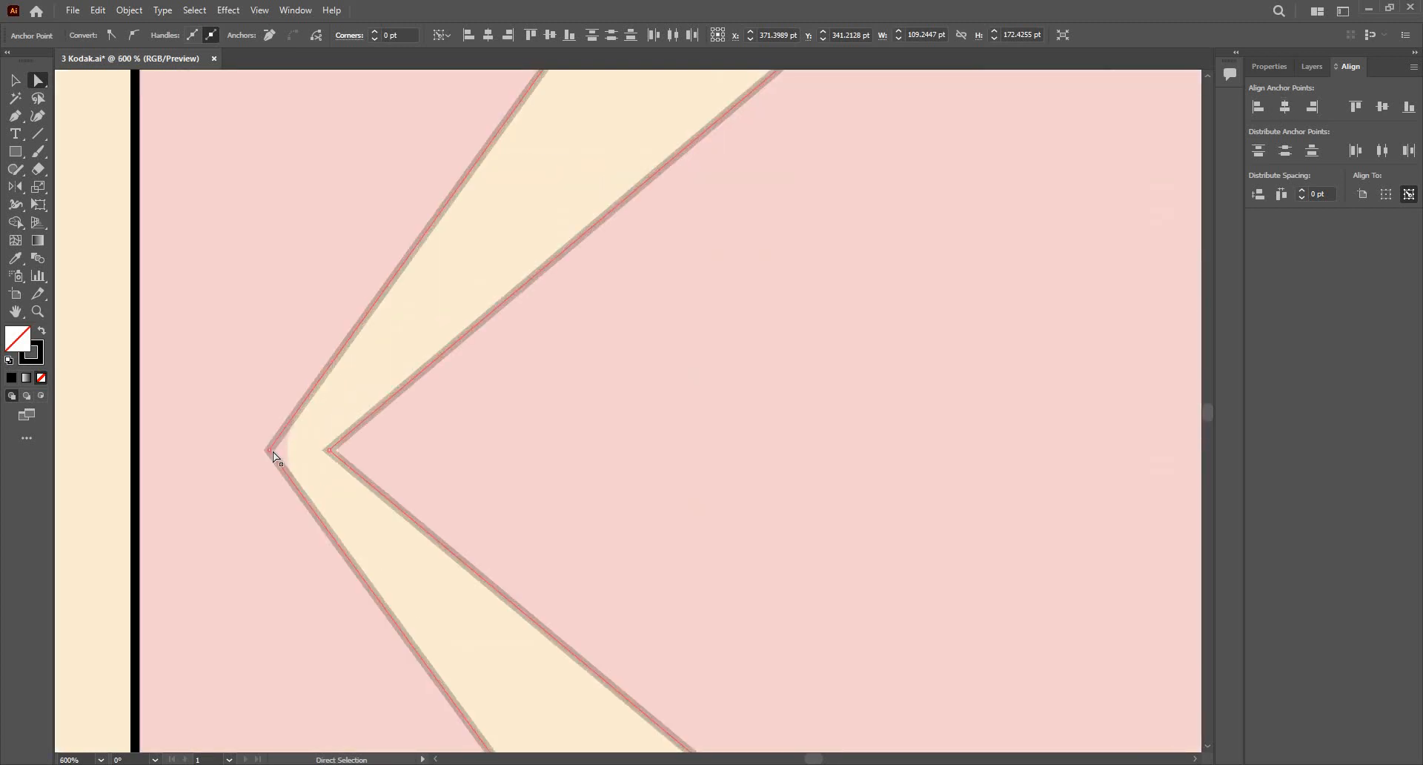
click(269, 450)
shift+click(329, 450)
key(ctrl+shift+a)
scroll(434, 389, down, 4)
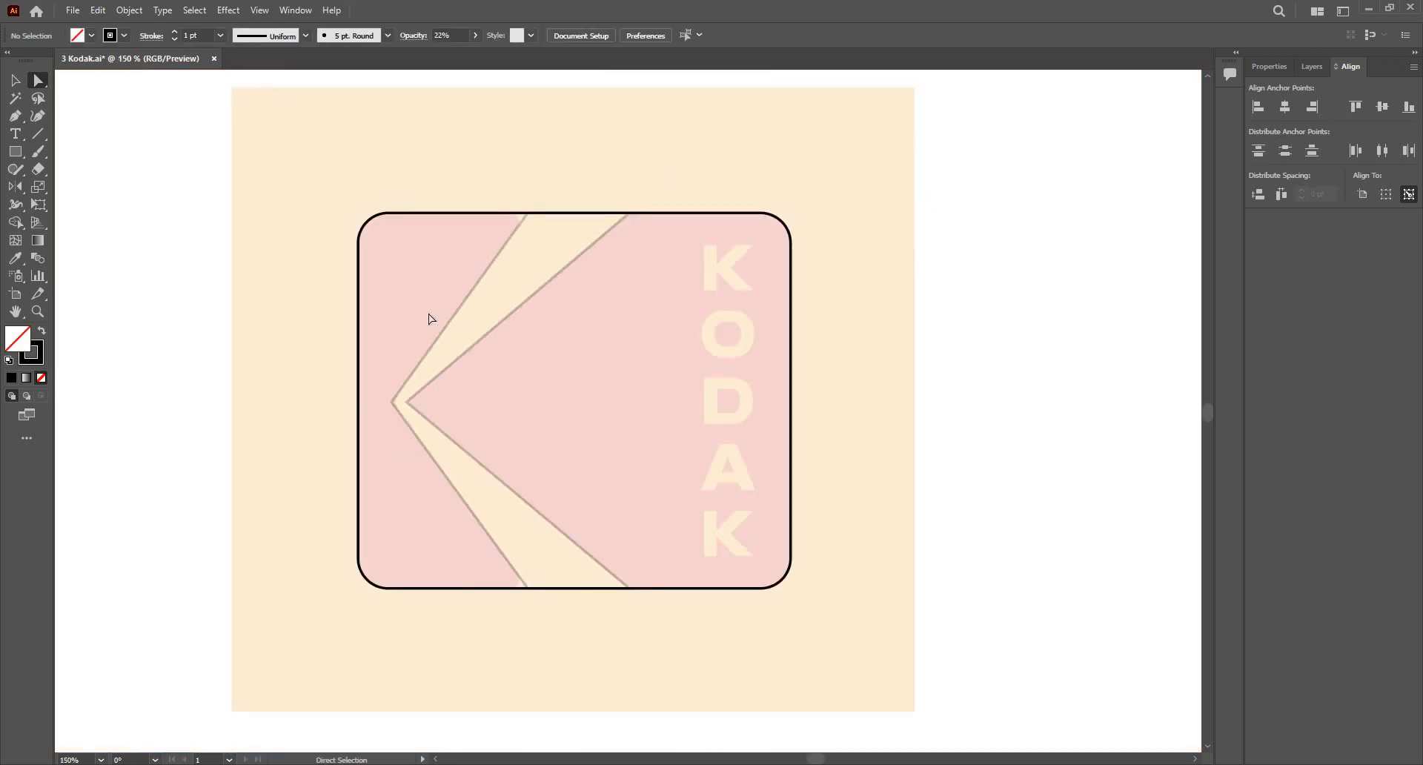
scroll(431, 319, up, 2)
key(v)
scroll(571, 299, down, 3)
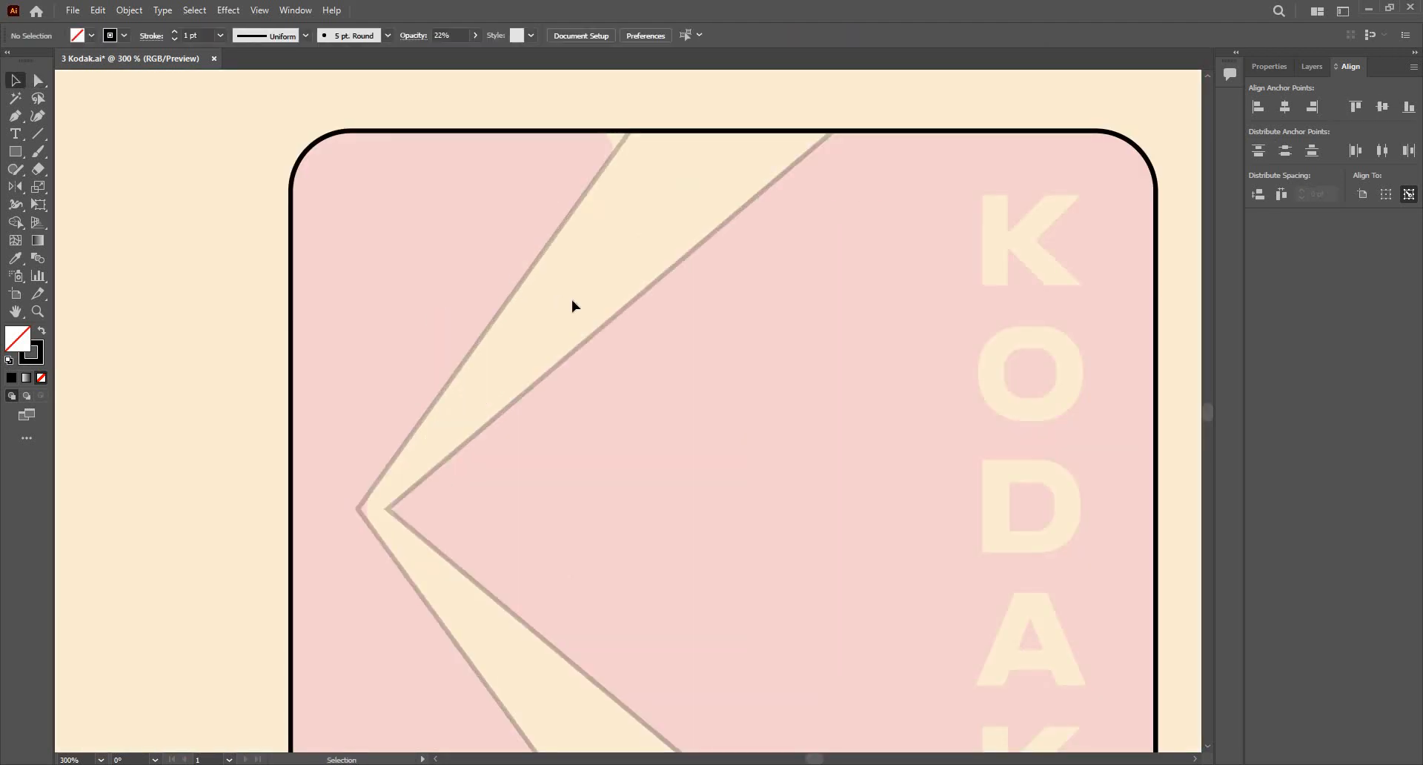
click(565, 298)
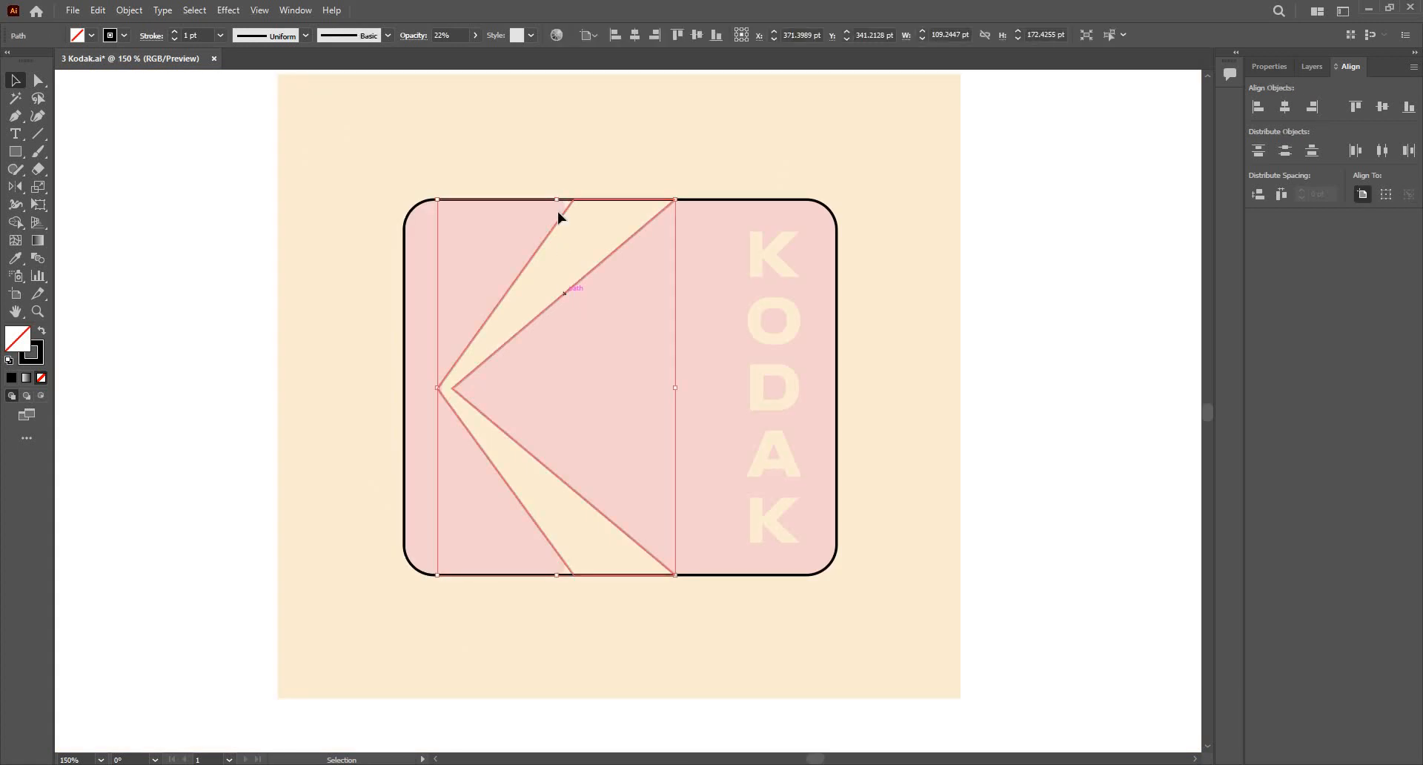
click(579, 175)
scroll(580, 167, up, 3)
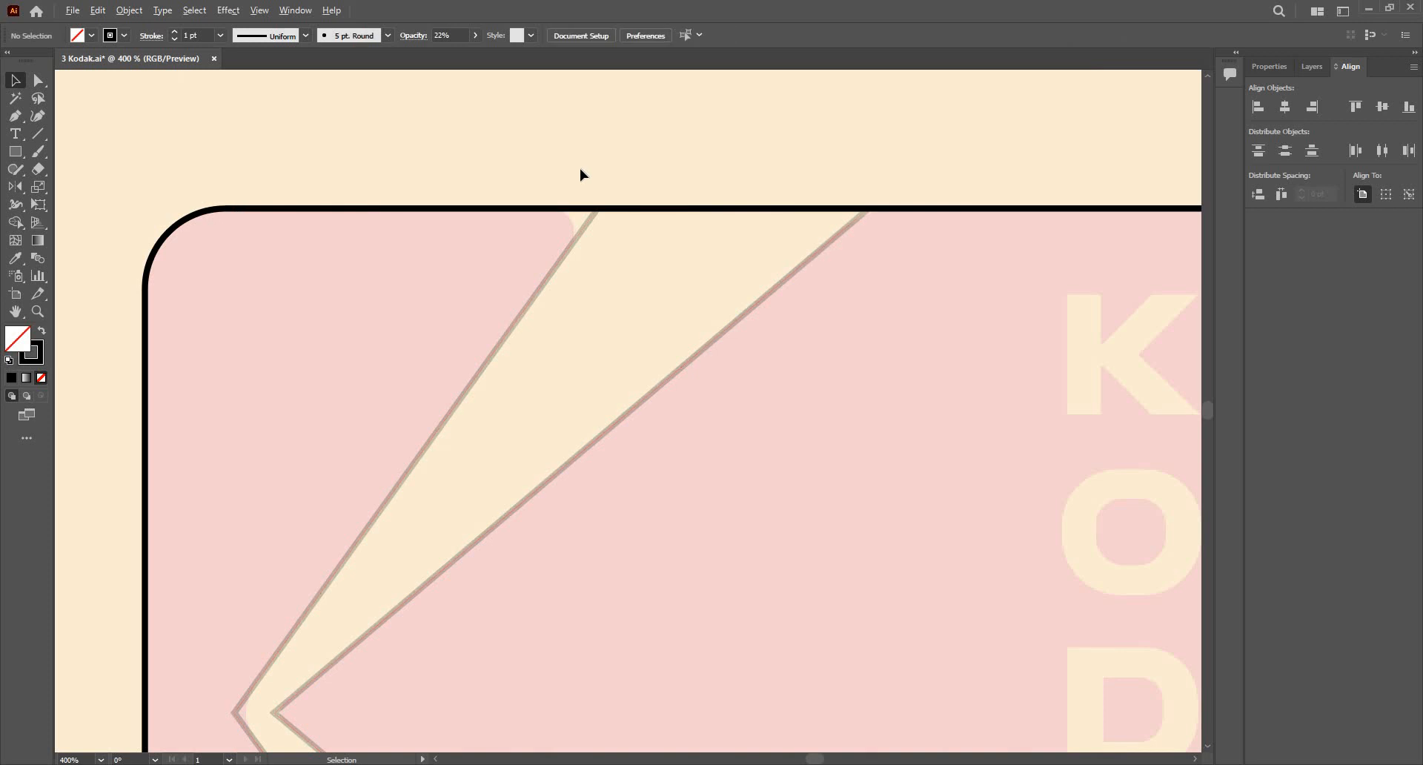
scroll(579, 172, down, 3)
scroll(418, 447, up, 4)
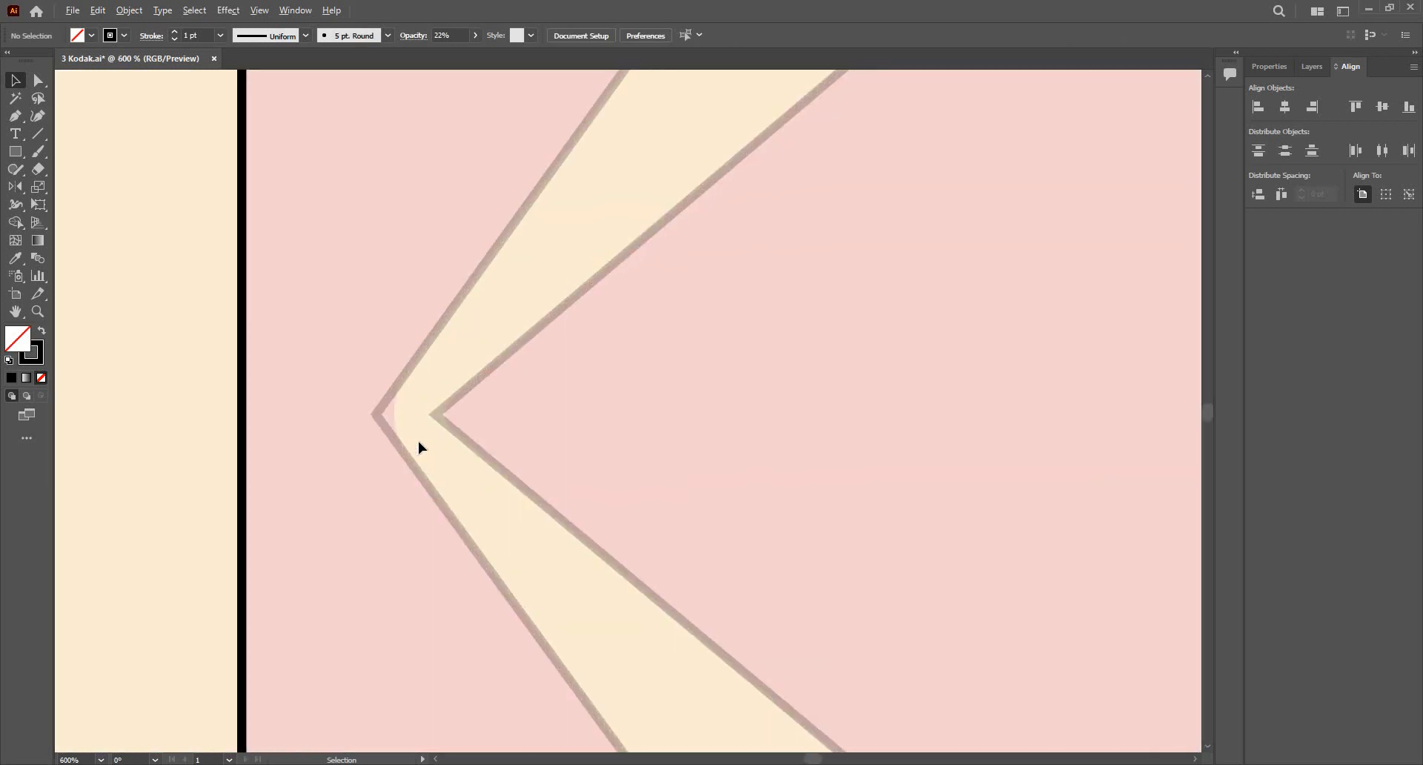
scroll(418, 441, down, 3)
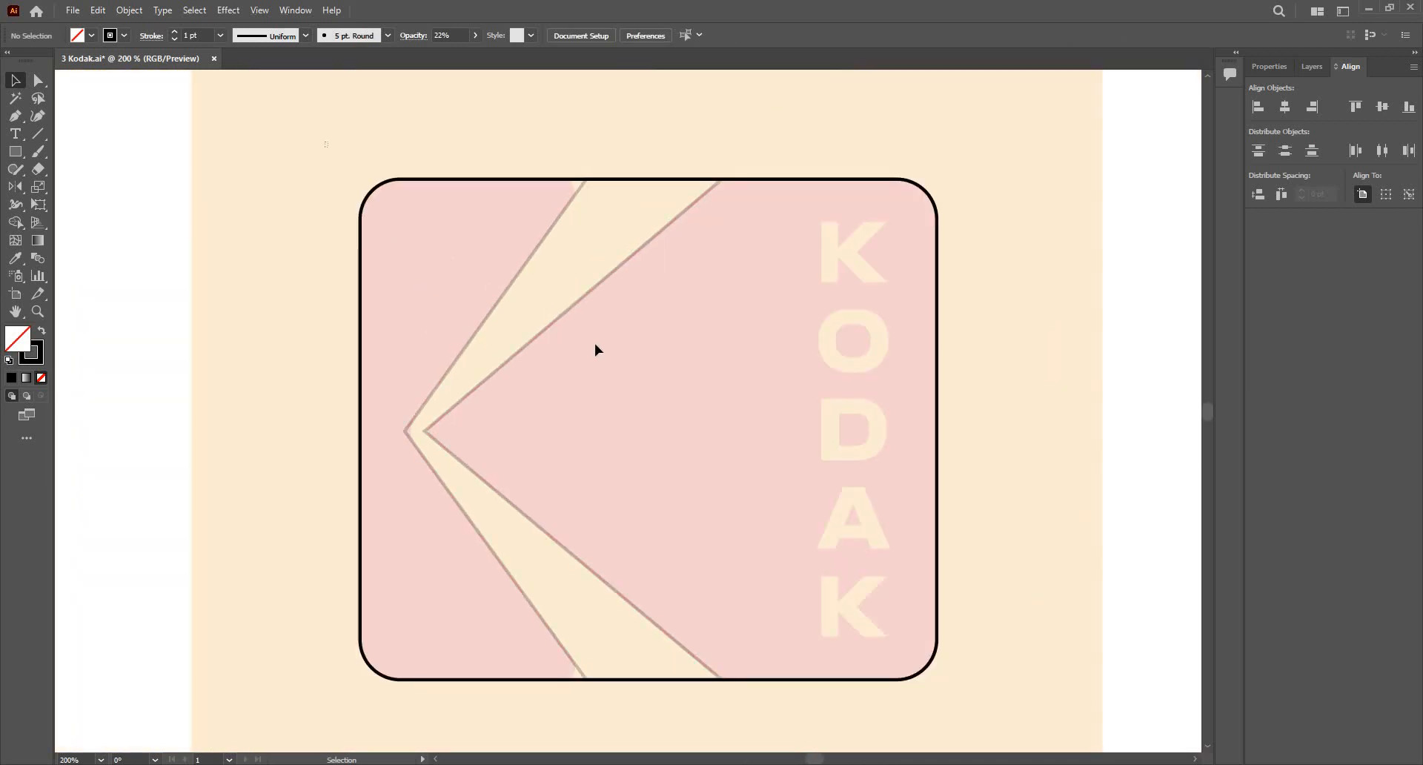
Step: Cut the diagonal band out of the rounded outline with the Shape Builder tool, keeping two separate pieces
drag(594, 343, 593, 342)
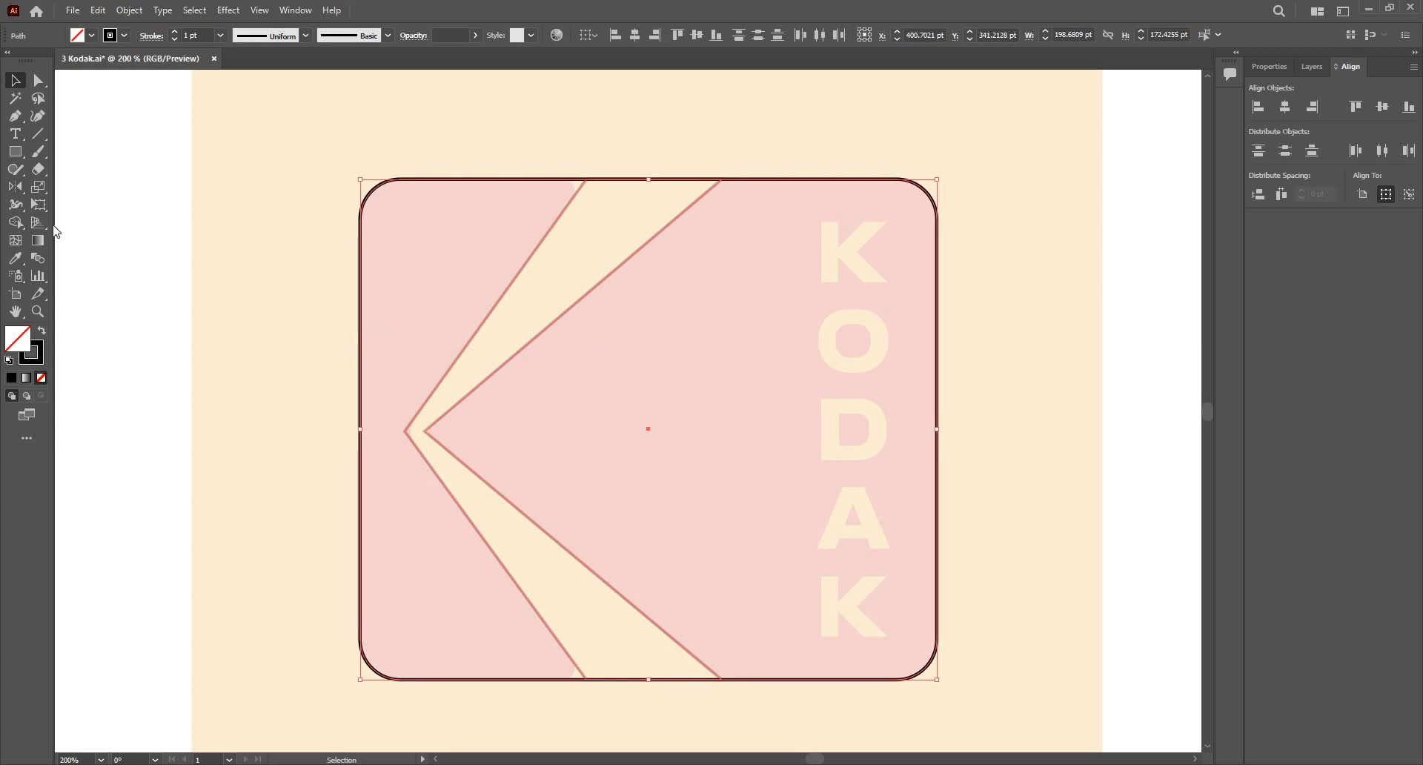
click(16, 224)
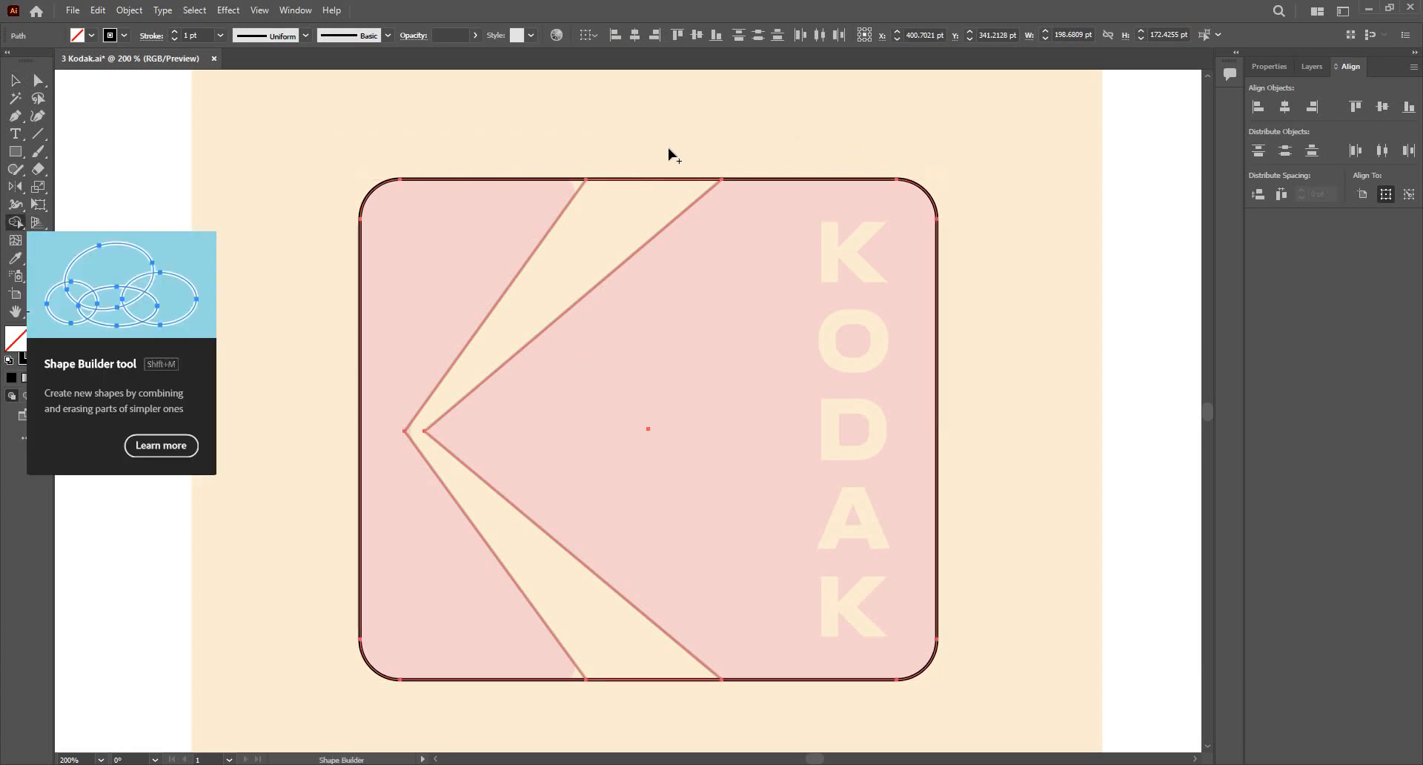
alt+click(607, 207)
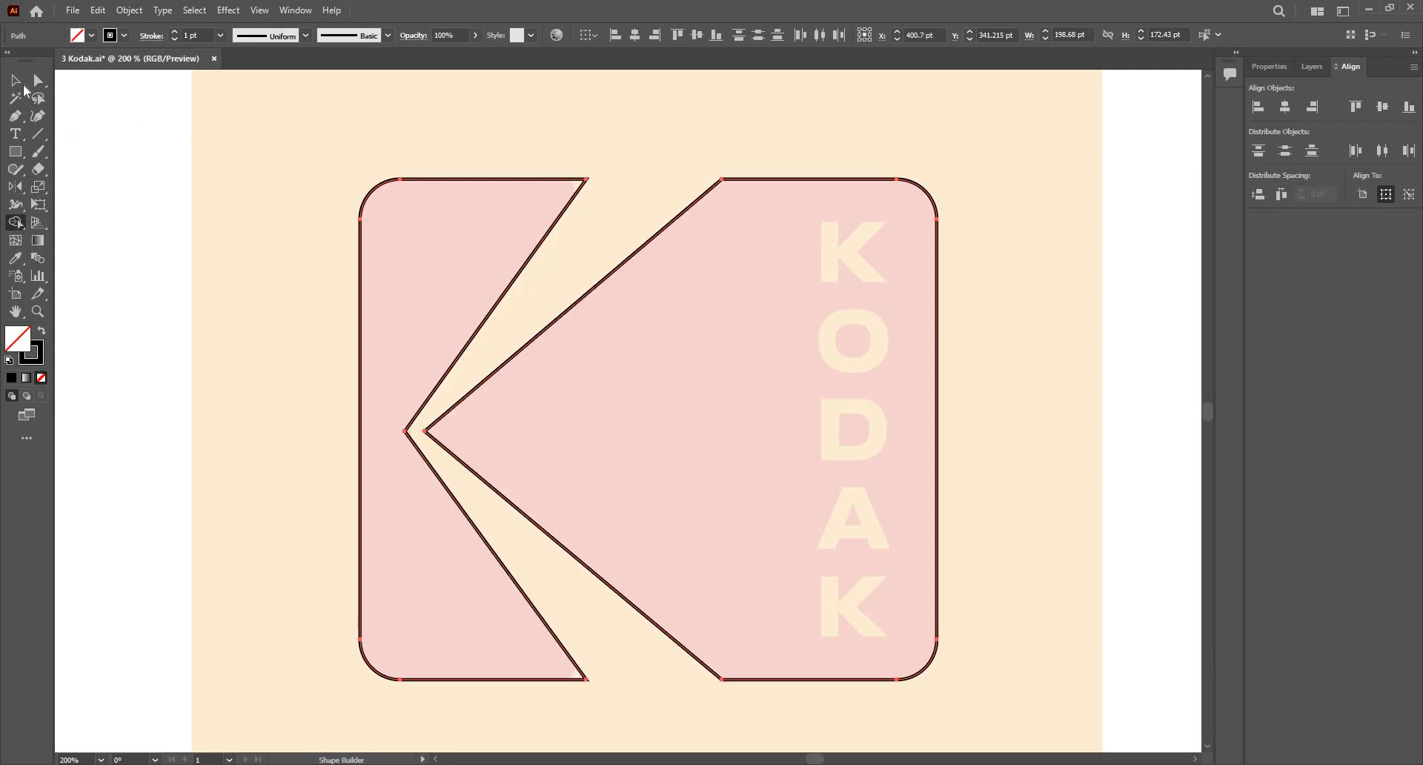
click(15, 81)
click(254, 171)
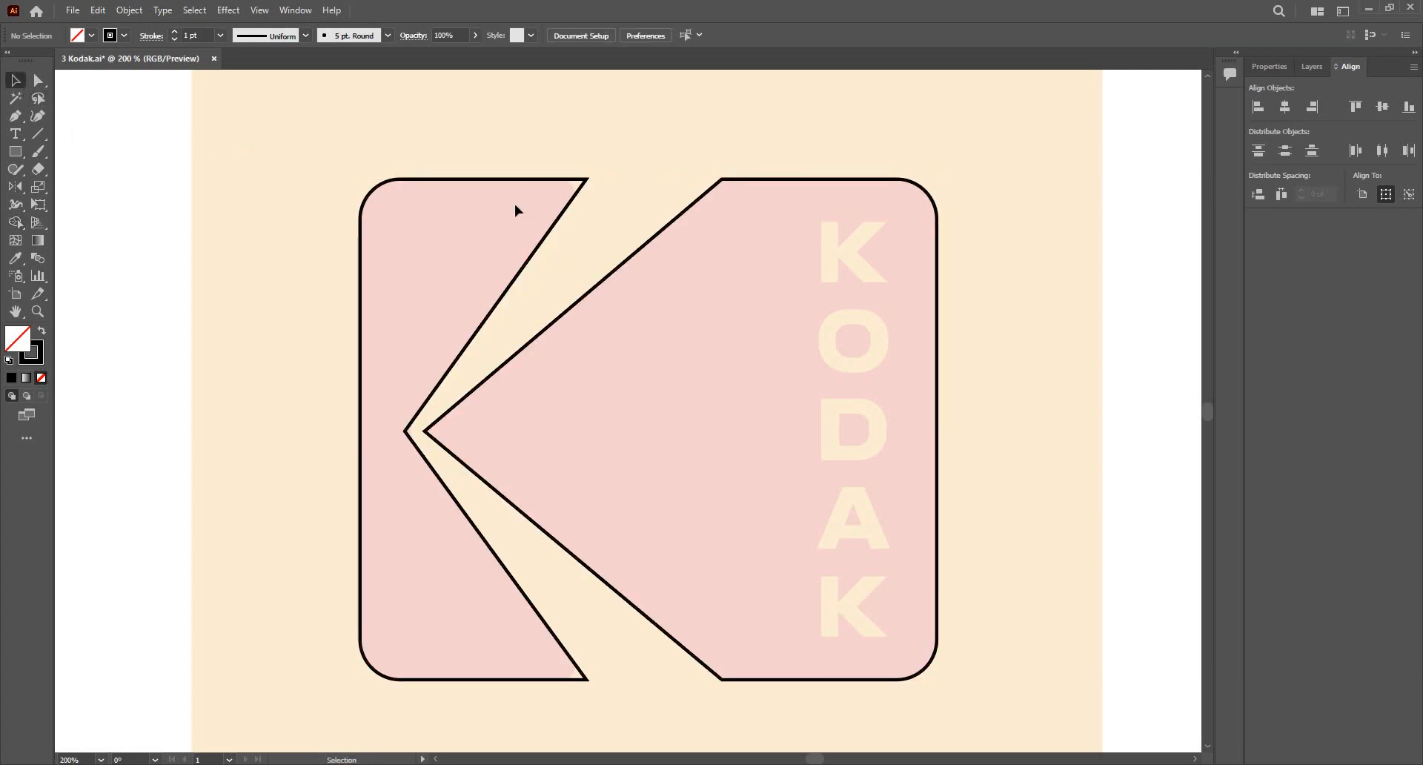
Step: Round the two pointed corners beside the cut on the narrow left piece to a radius of about 4.18 pt, matching the background
scroll(514, 200, up, 1)
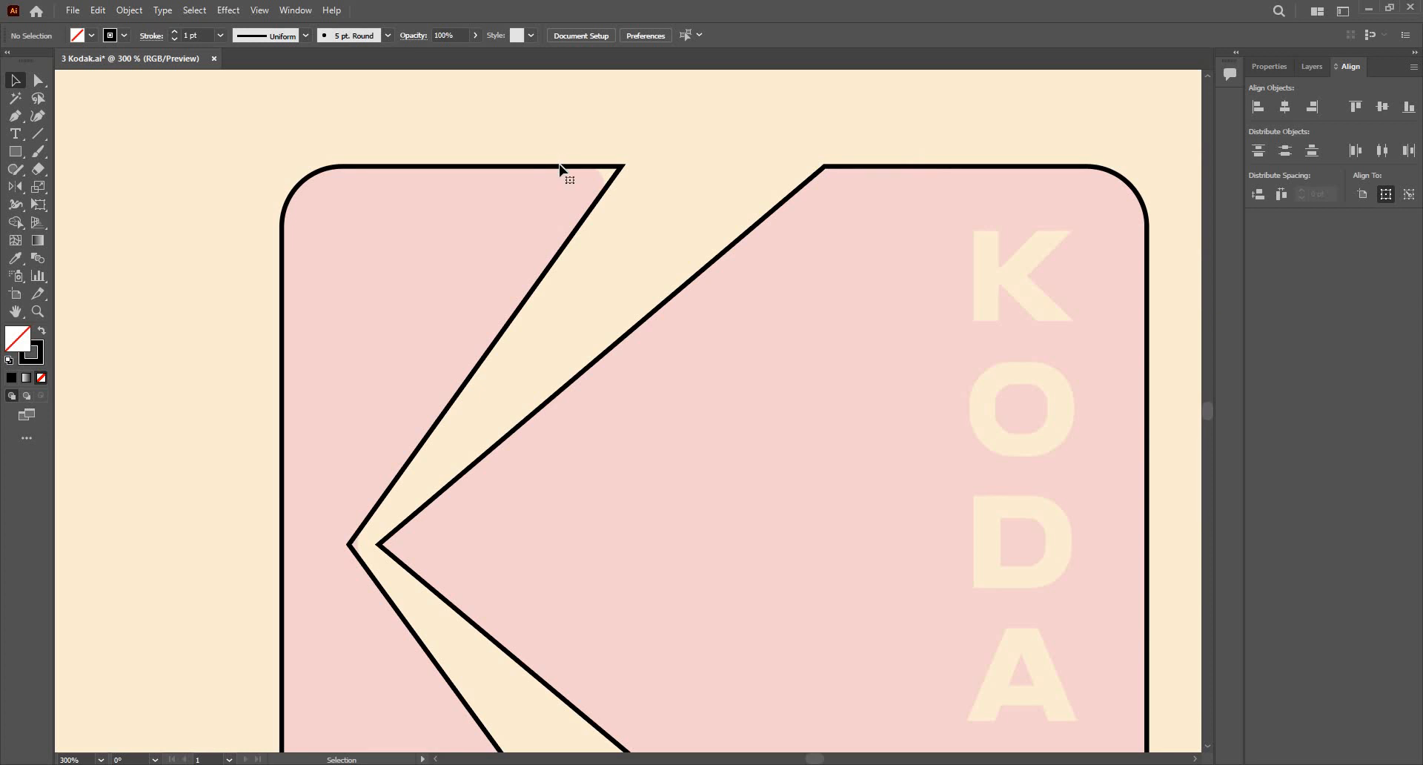
click(559, 166)
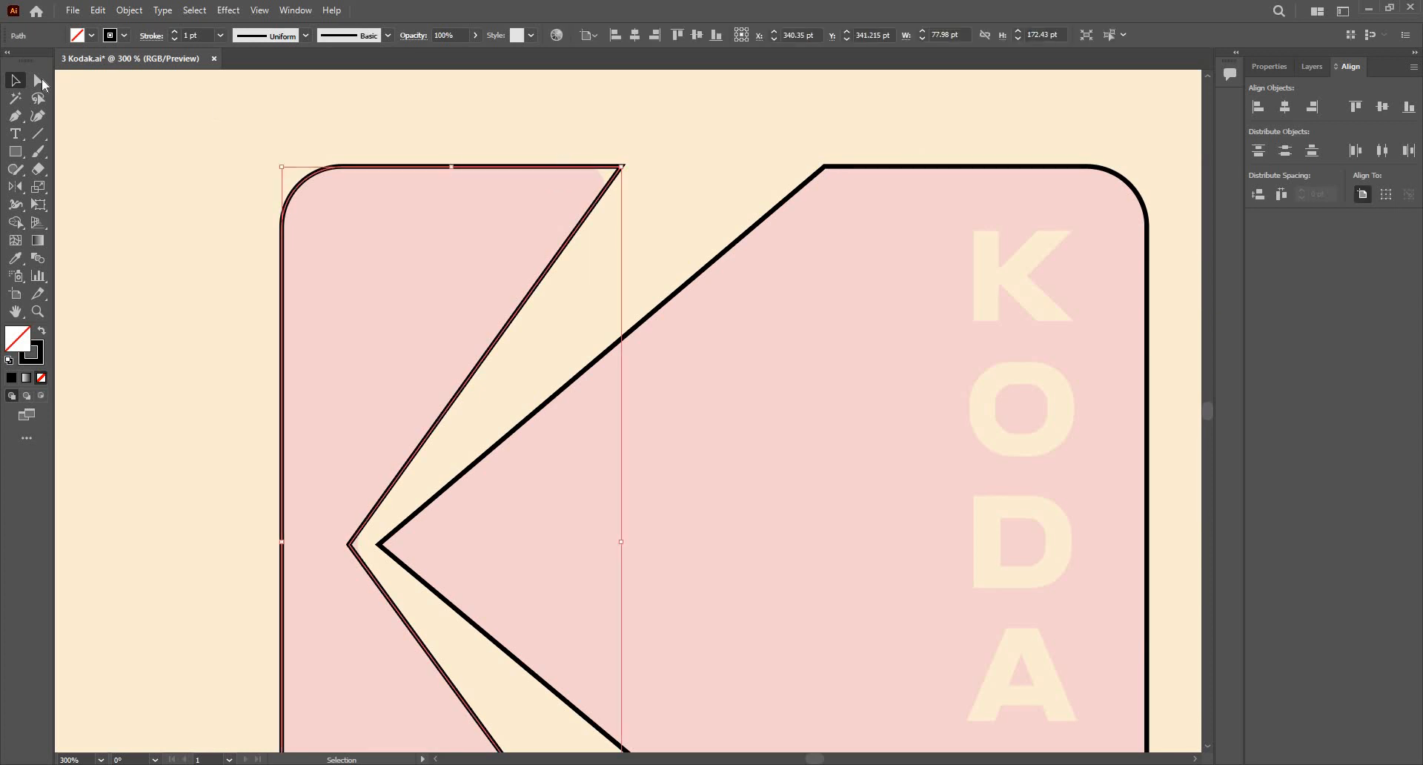
key(a)
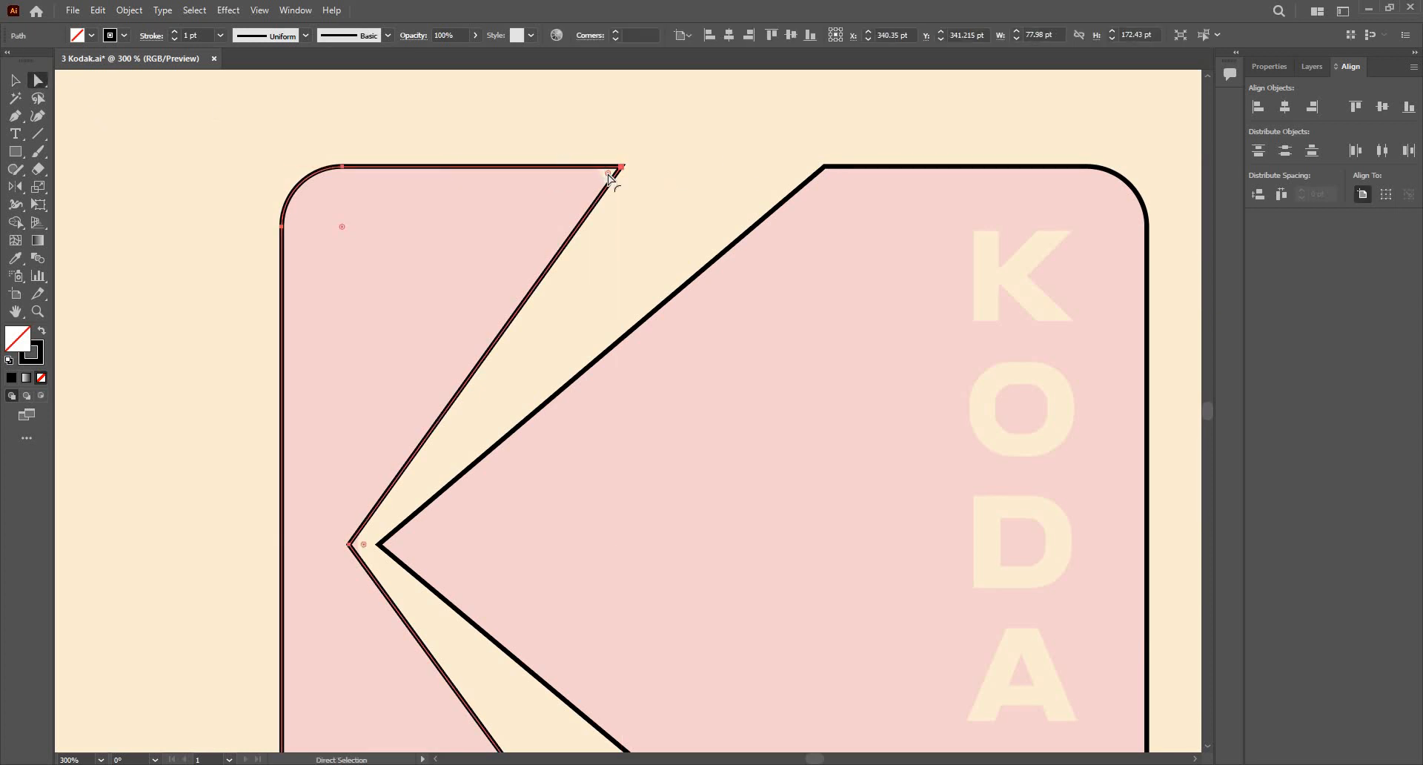
scroll(588, 381, down, 2)
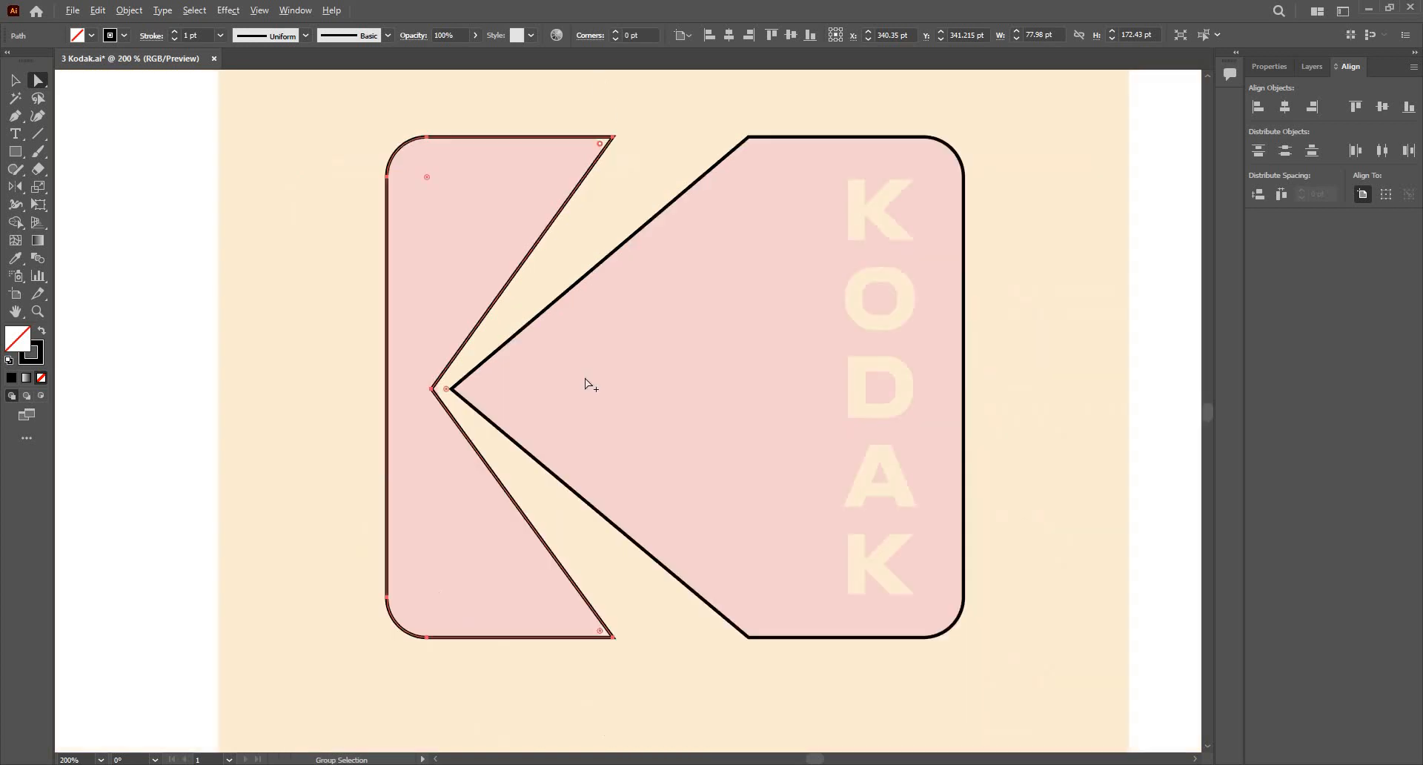
scroll(647, 315, up, 2)
scroll(647, 315, up, 2)
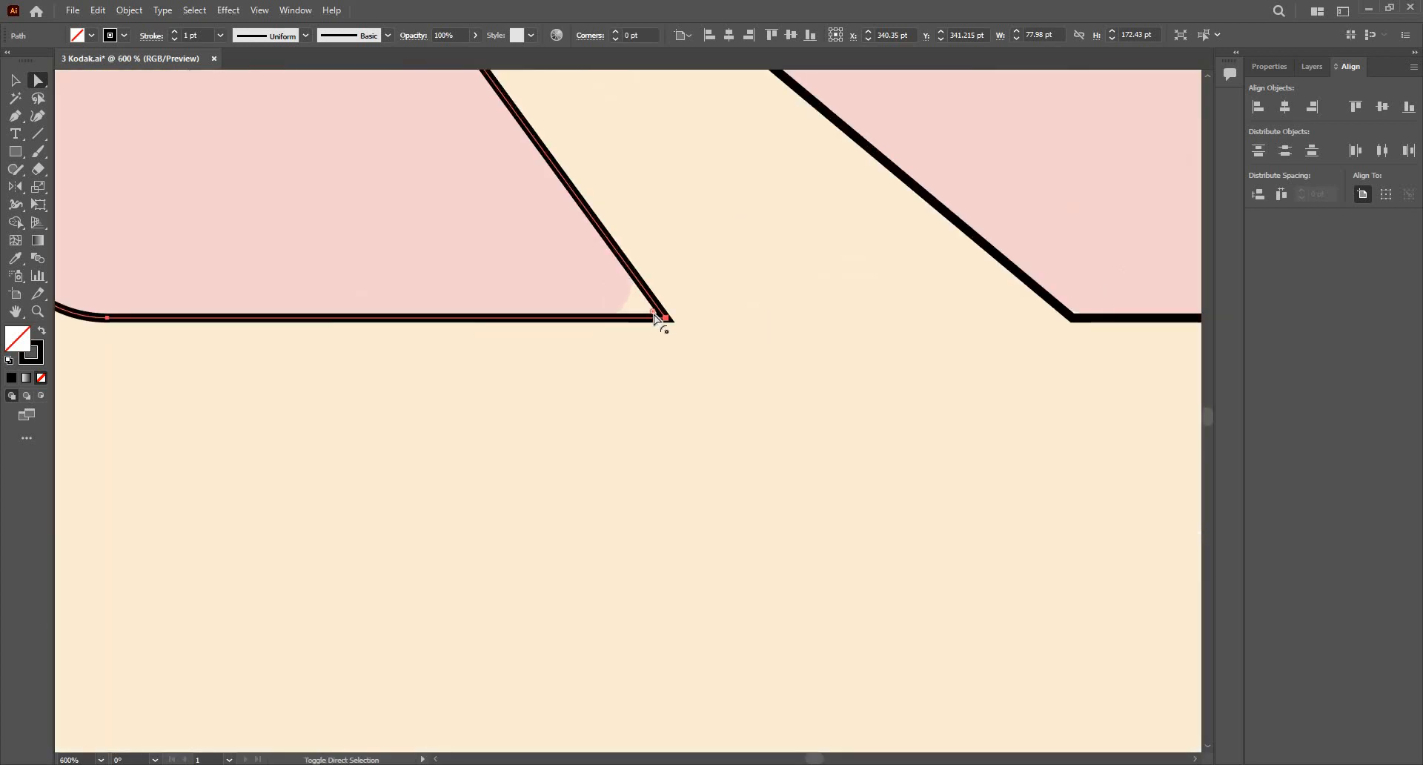
drag(620, 312, 589, 300)
scroll(673, 448, down, 6)
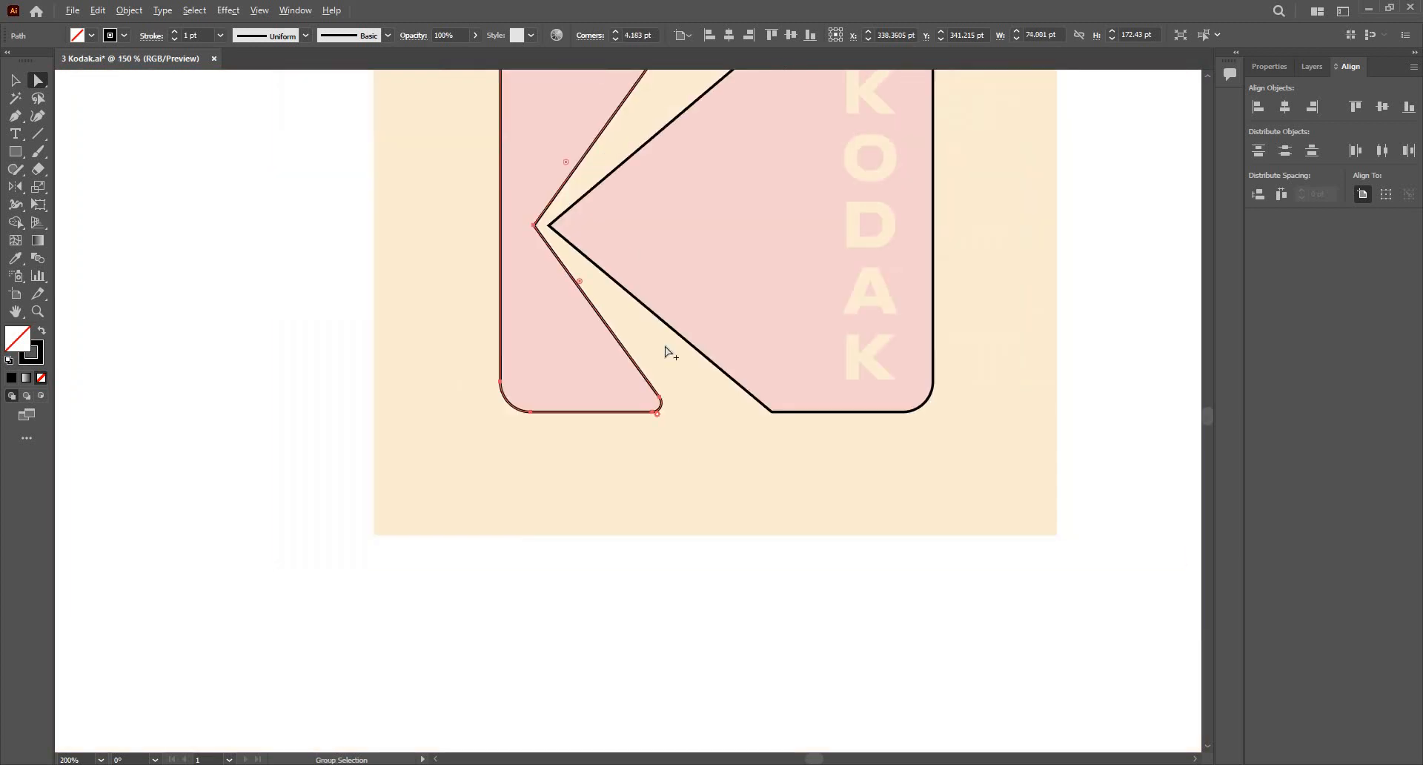
scroll(654, 193, up, 2)
scroll(667, 215, up, 2)
scroll(527, 504, up, 1)
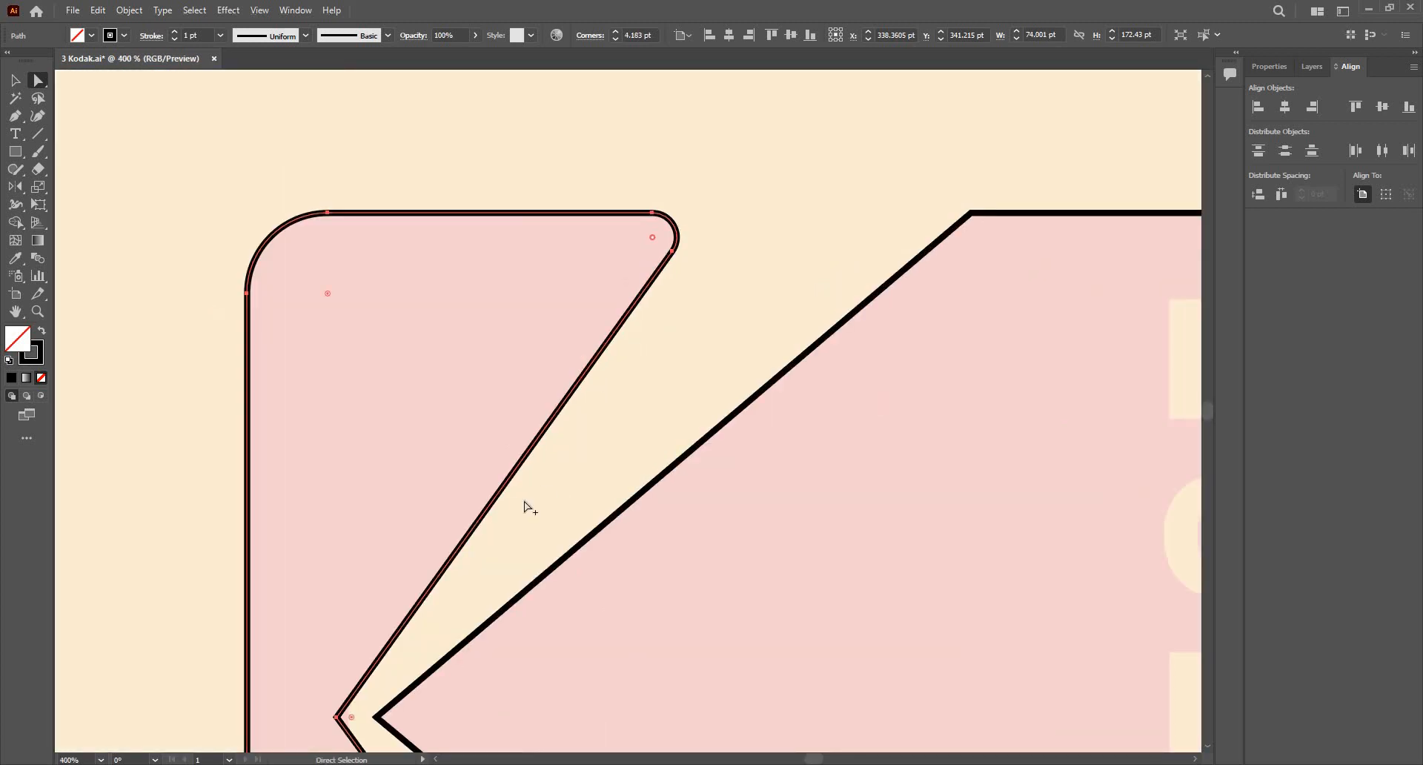
Step: Round the inner notch corner of the narrow left piece where the diagonal cut comes to a point
scroll(415, 518, down, 2)
scroll(415, 517, up, 3)
click(414, 517)
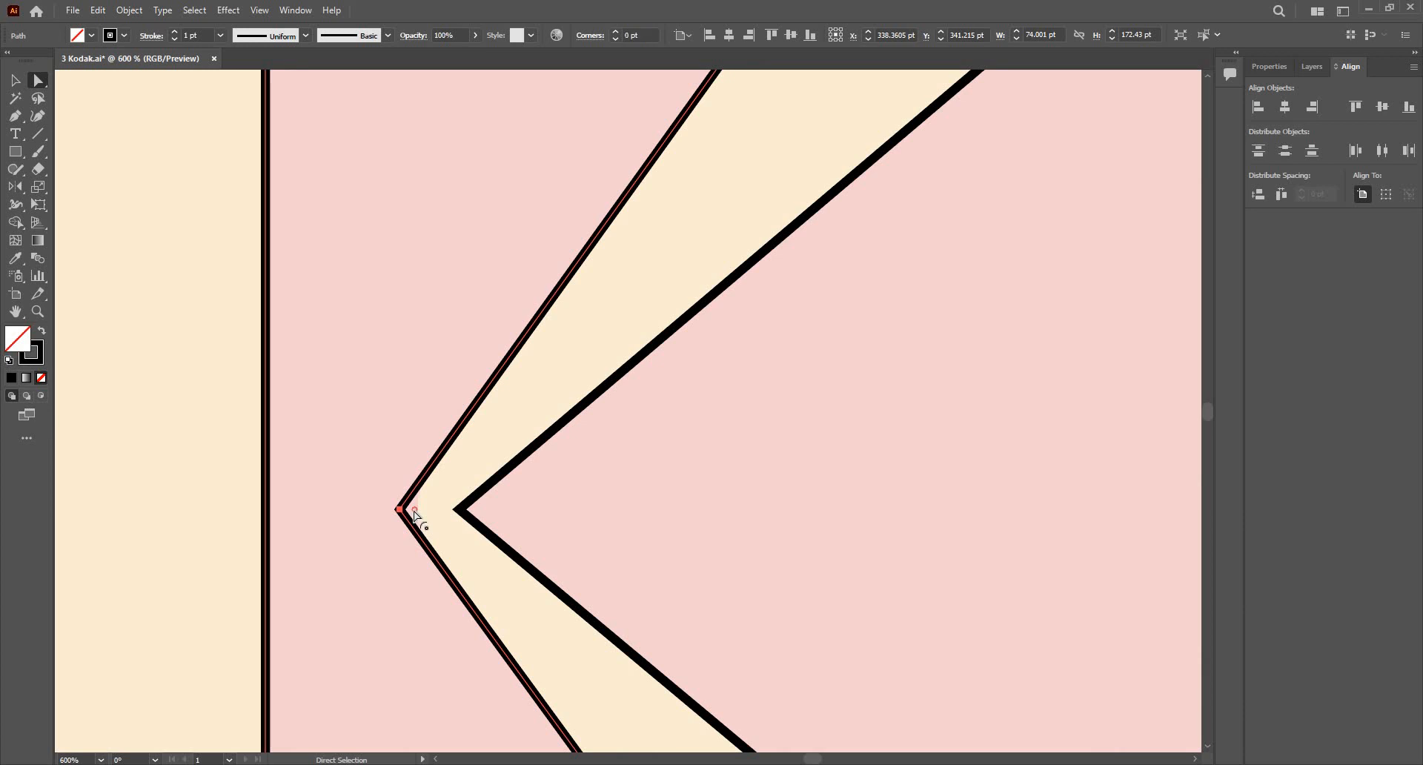
drag(414, 516, 517, 518)
click(455, 506)
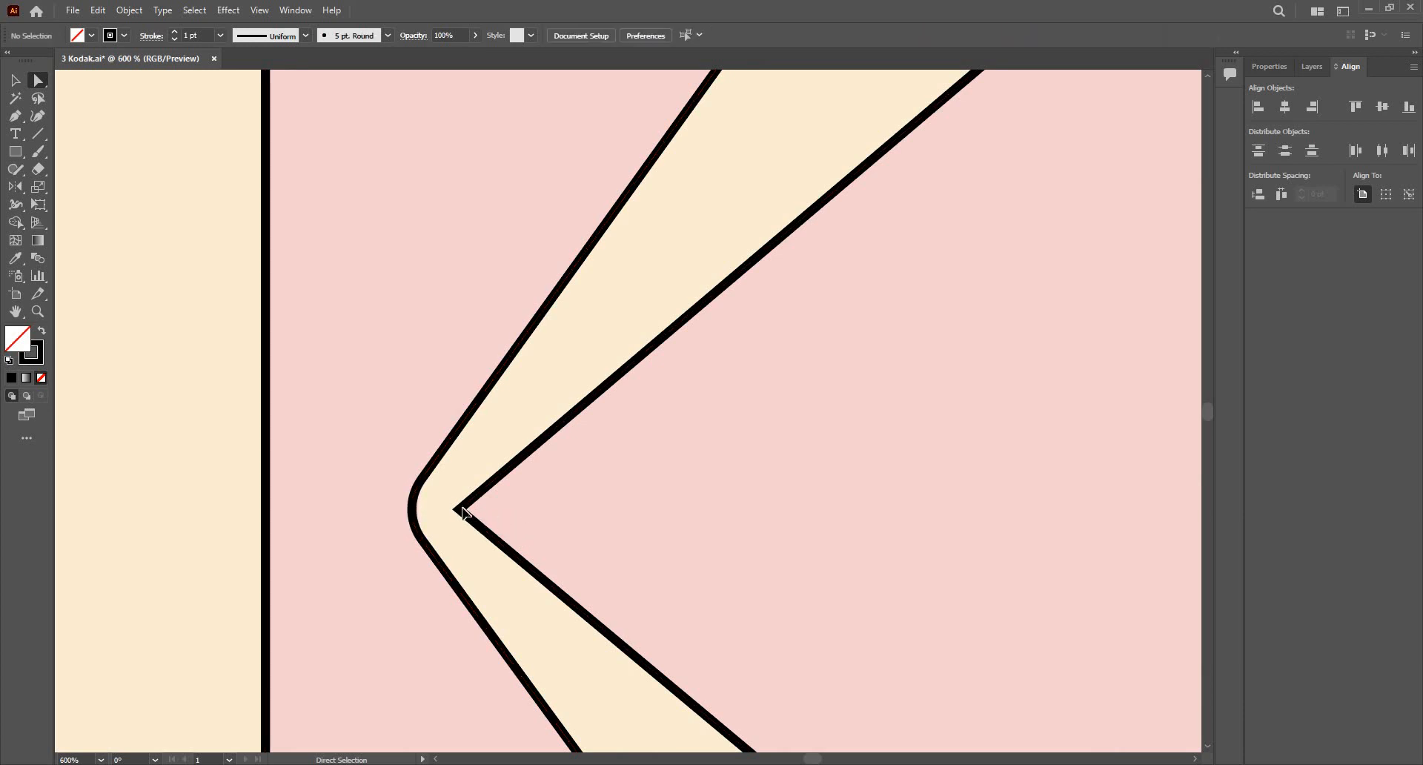
Step: Round the pointed tip of the large right piece facing the notch to a radius of about 2.48 pt
click(478, 518)
drag(499, 517, 489, 475)
scroll(800, 149, down, 5)
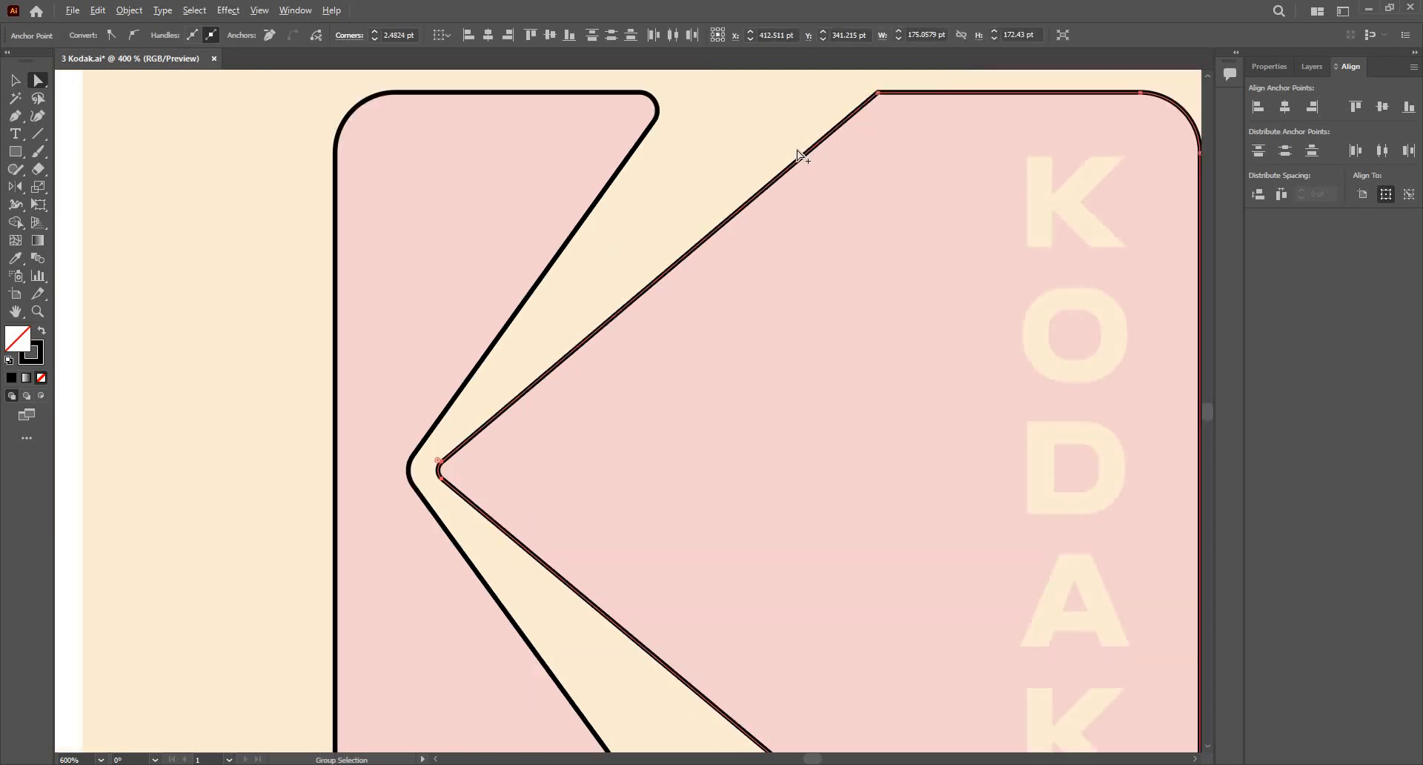
Step: Round the upper and lower corners of the large right piece where its diagonals meet the horizontal edges, by the same amount
scroll(787, 178, up, 6)
scroll(752, 177, up, 3)
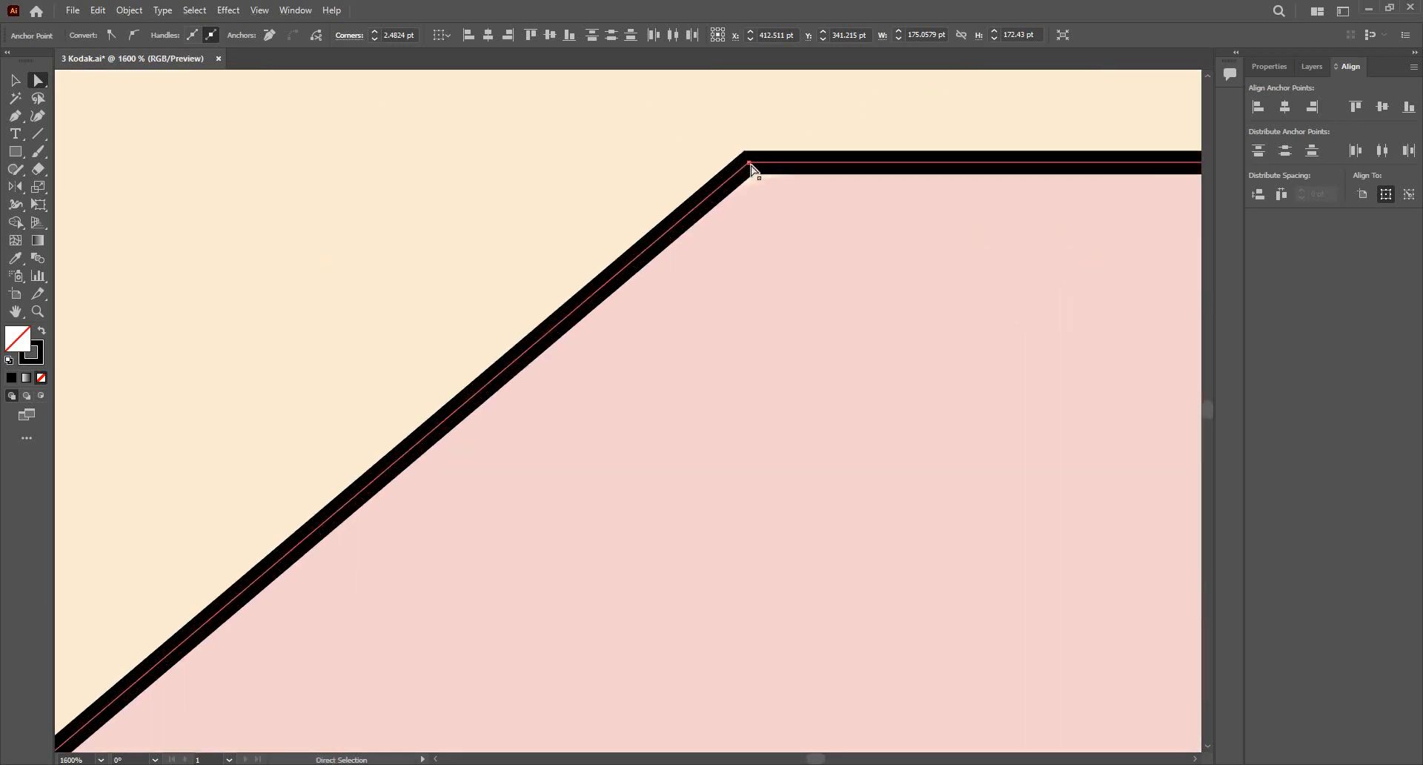
scroll(771, 415, down, 8)
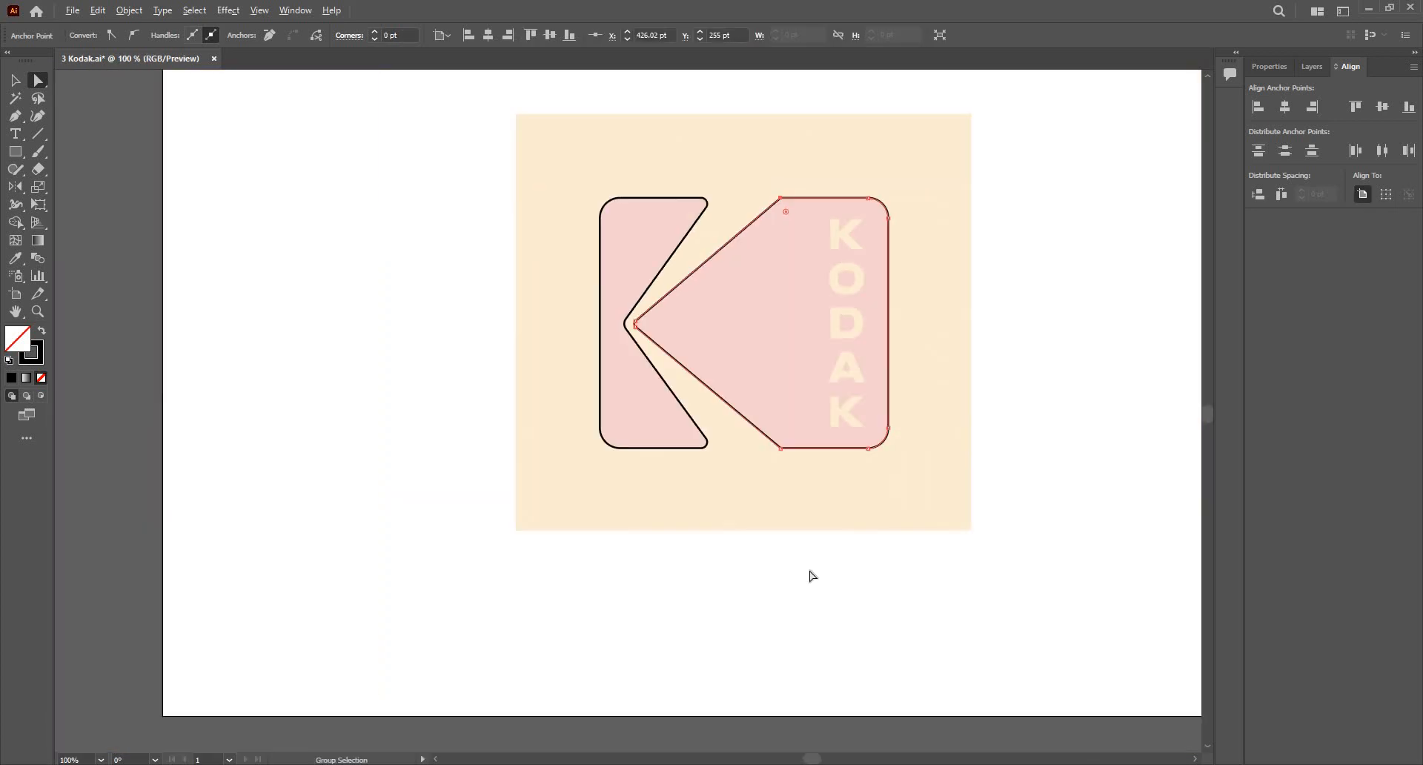
scroll(810, 575, up, 4)
click(803, 567)
scroll(781, 453, down, 5)
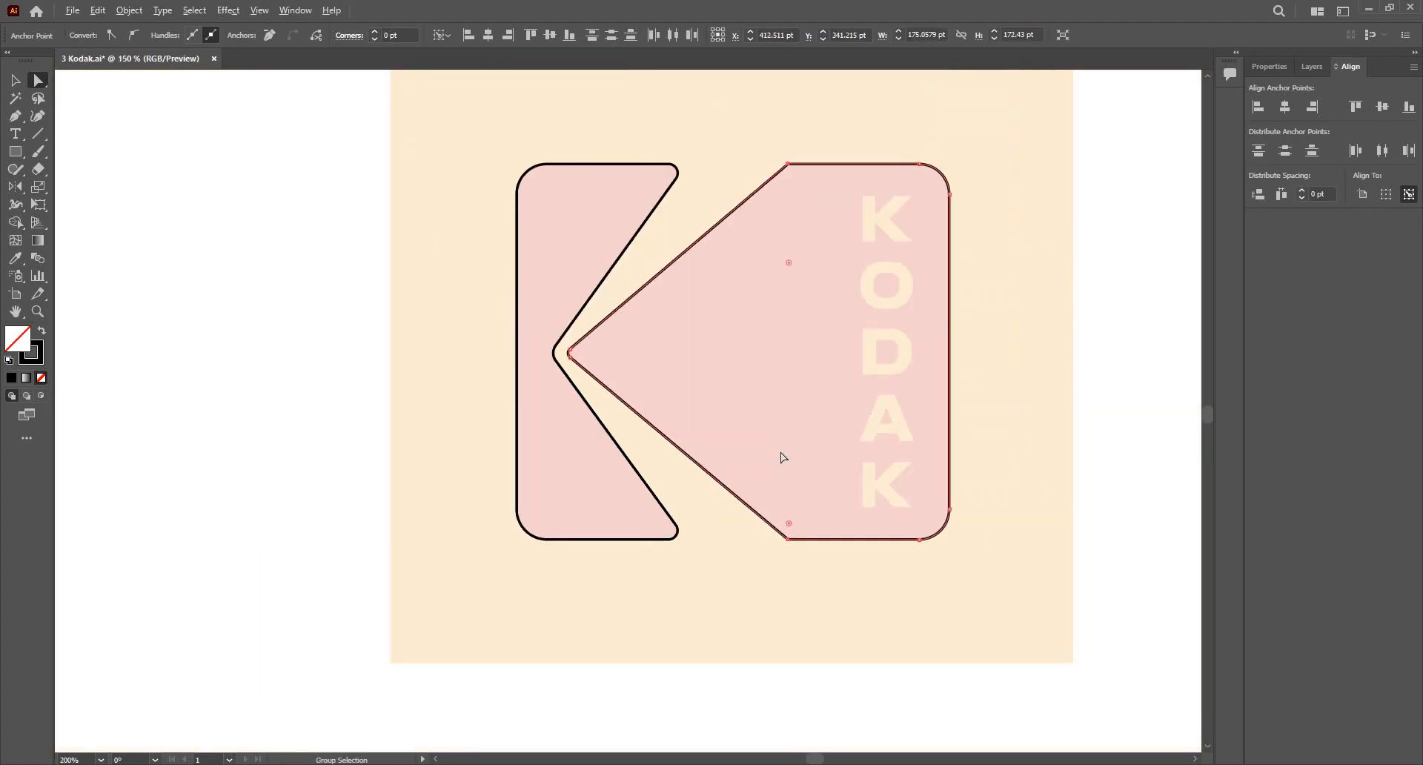
scroll(769, 434, up, 4)
shift+click(764, 413)
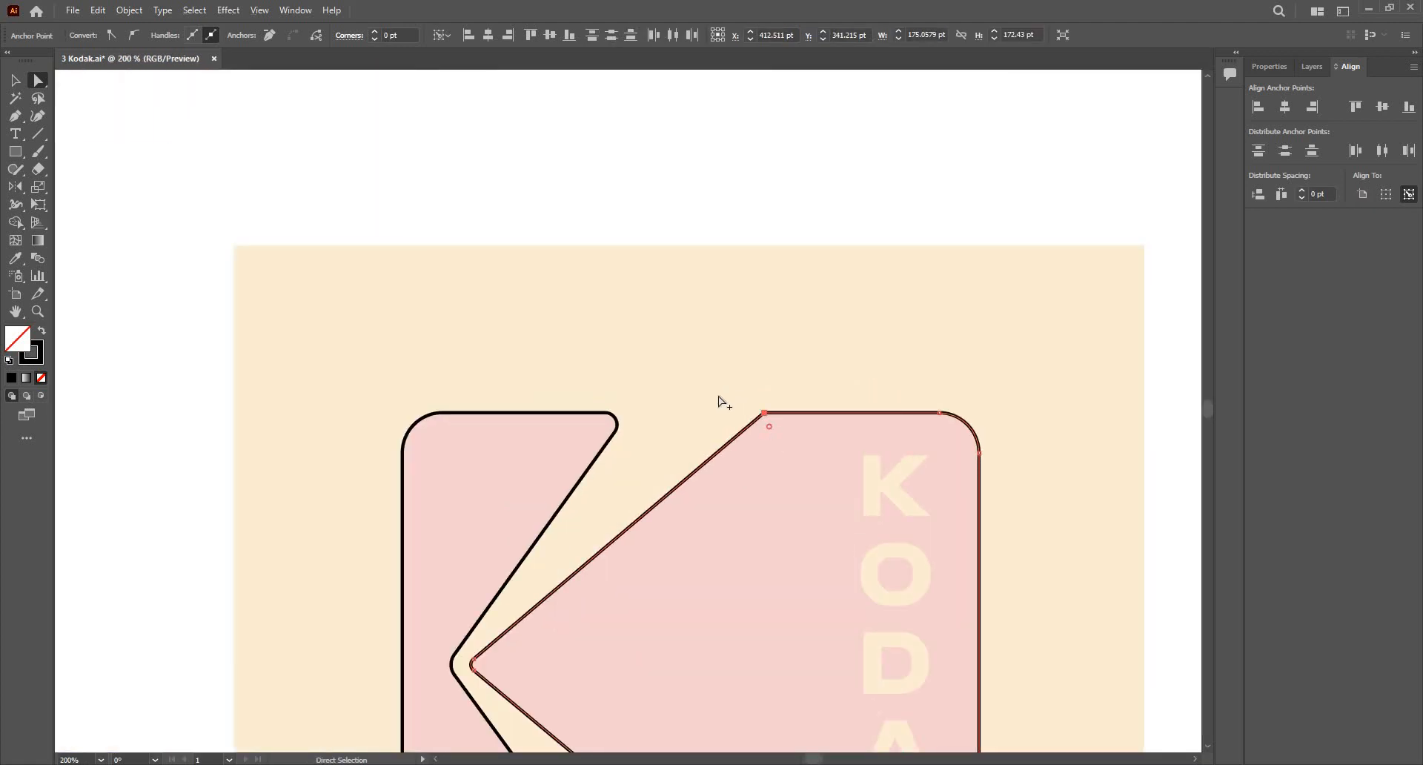
scroll(767, 652, down, 5)
scroll(734, 683, up, 5)
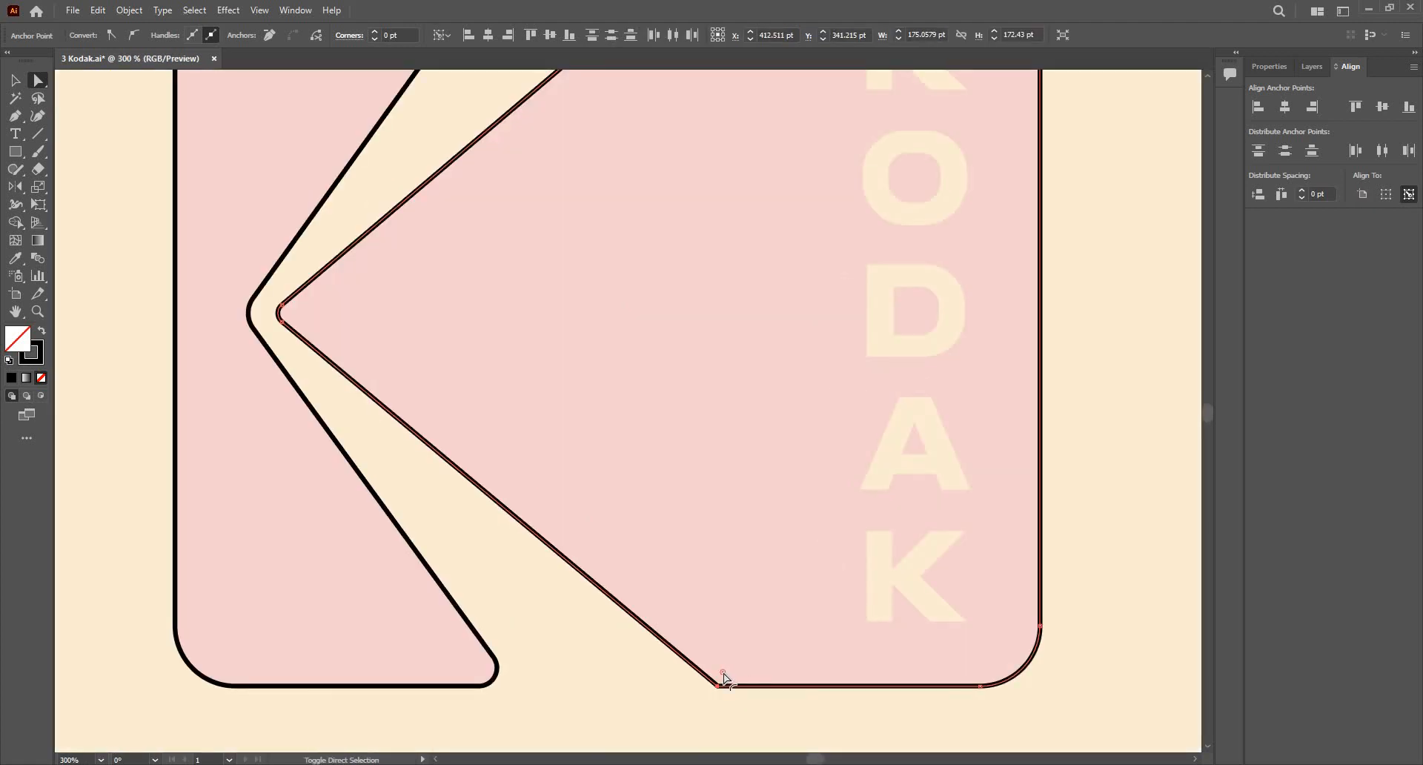
scroll(725, 666, up, 5)
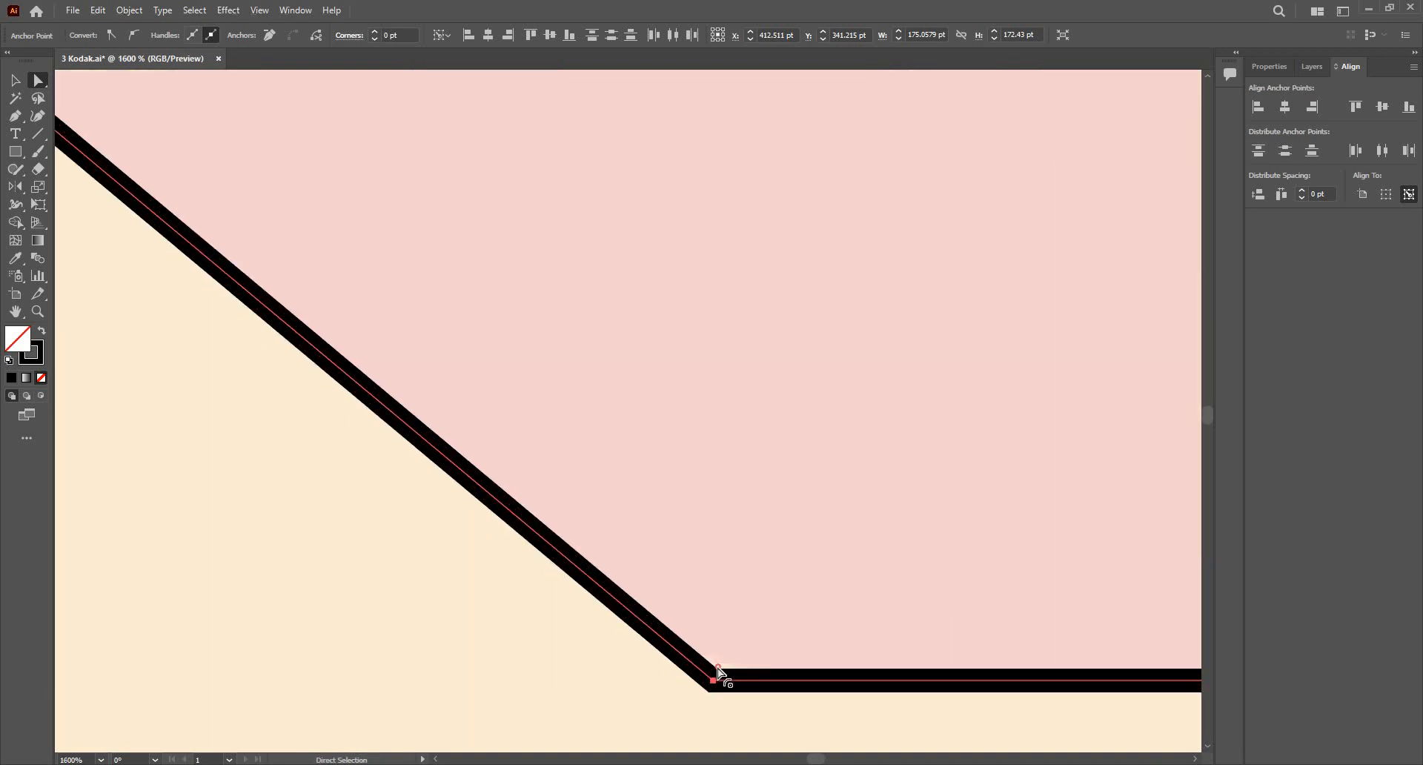
drag(718, 667, 918, 411)
Step: Lower the right piece's opacity to 18% to compare its rounded corner with the faded background, and restore it to 100%
key(v)
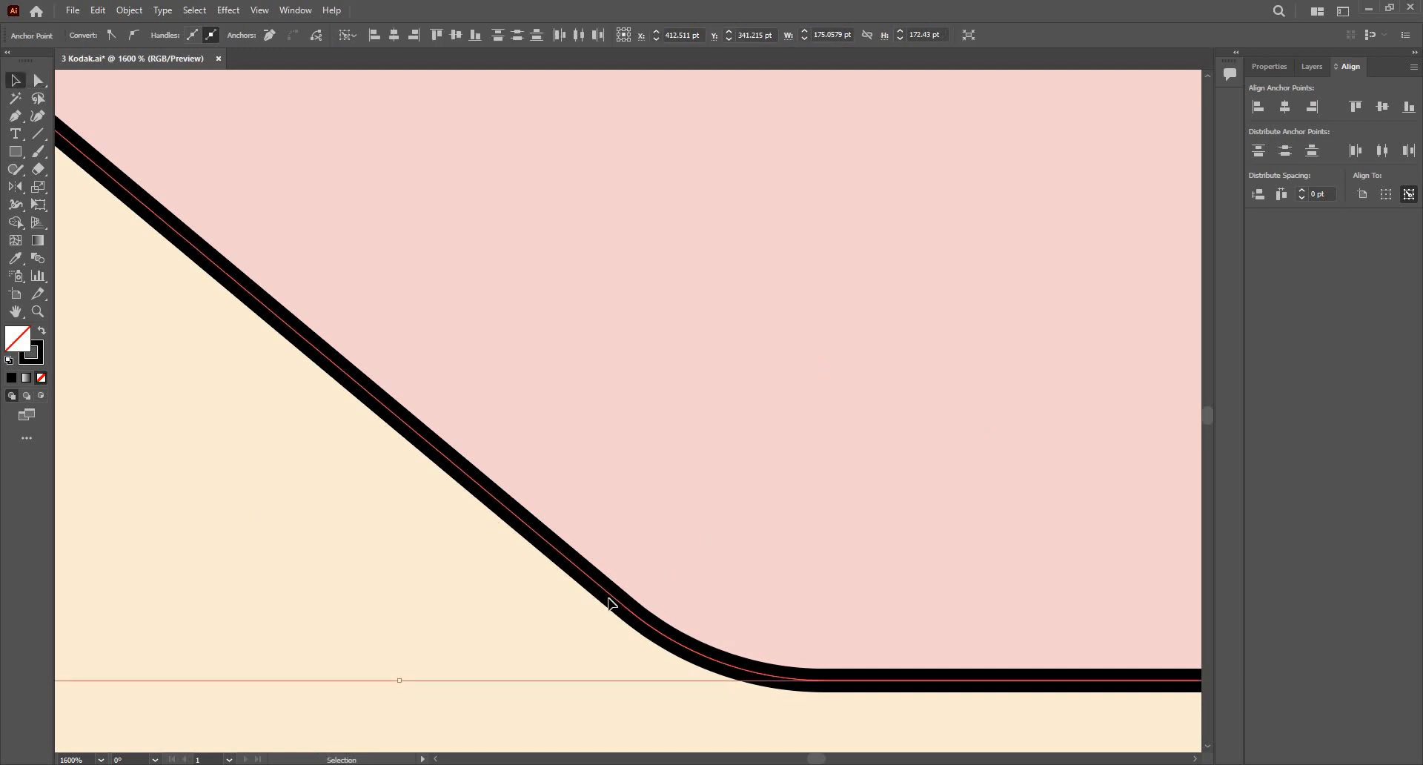
key(ctrl+shift+a)
key(ctrl+z)
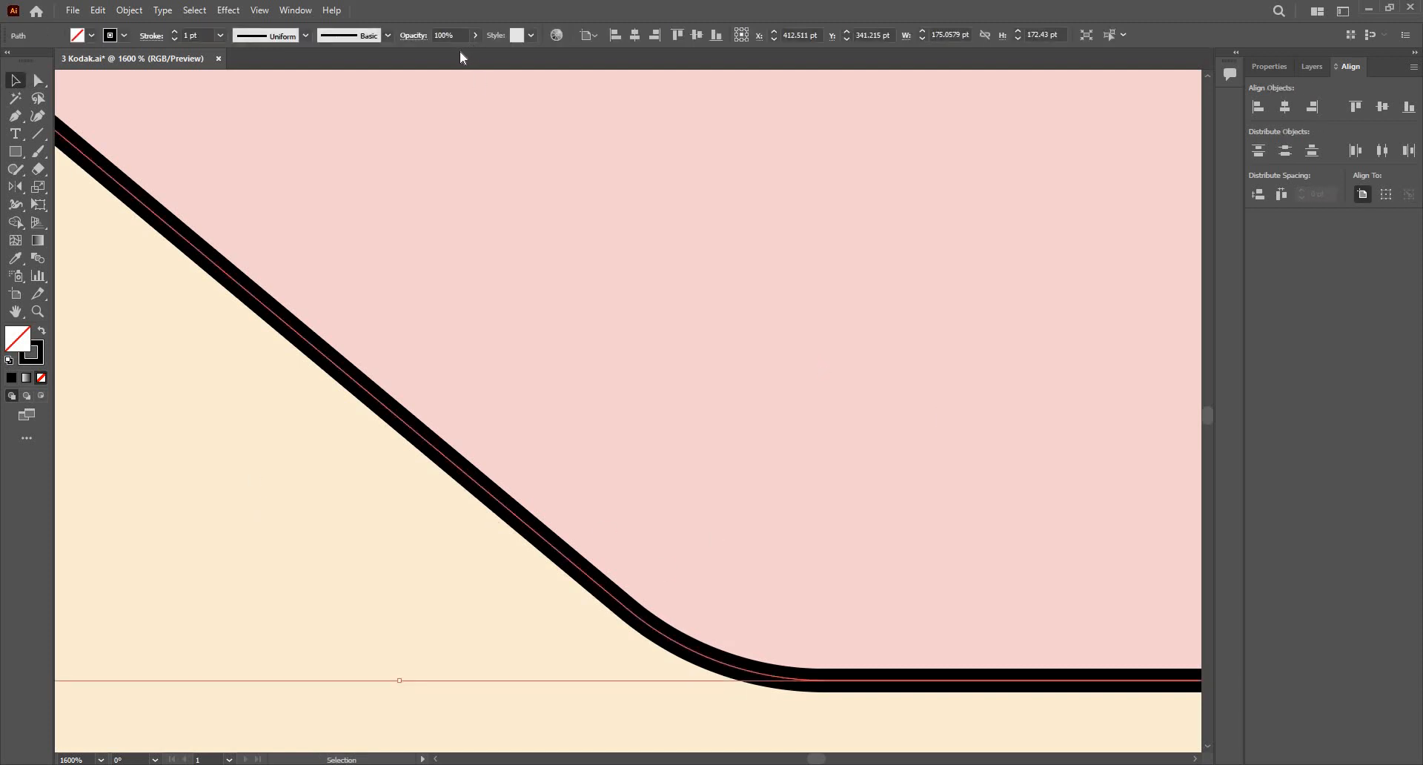
drag(445, 52, 429, 52)
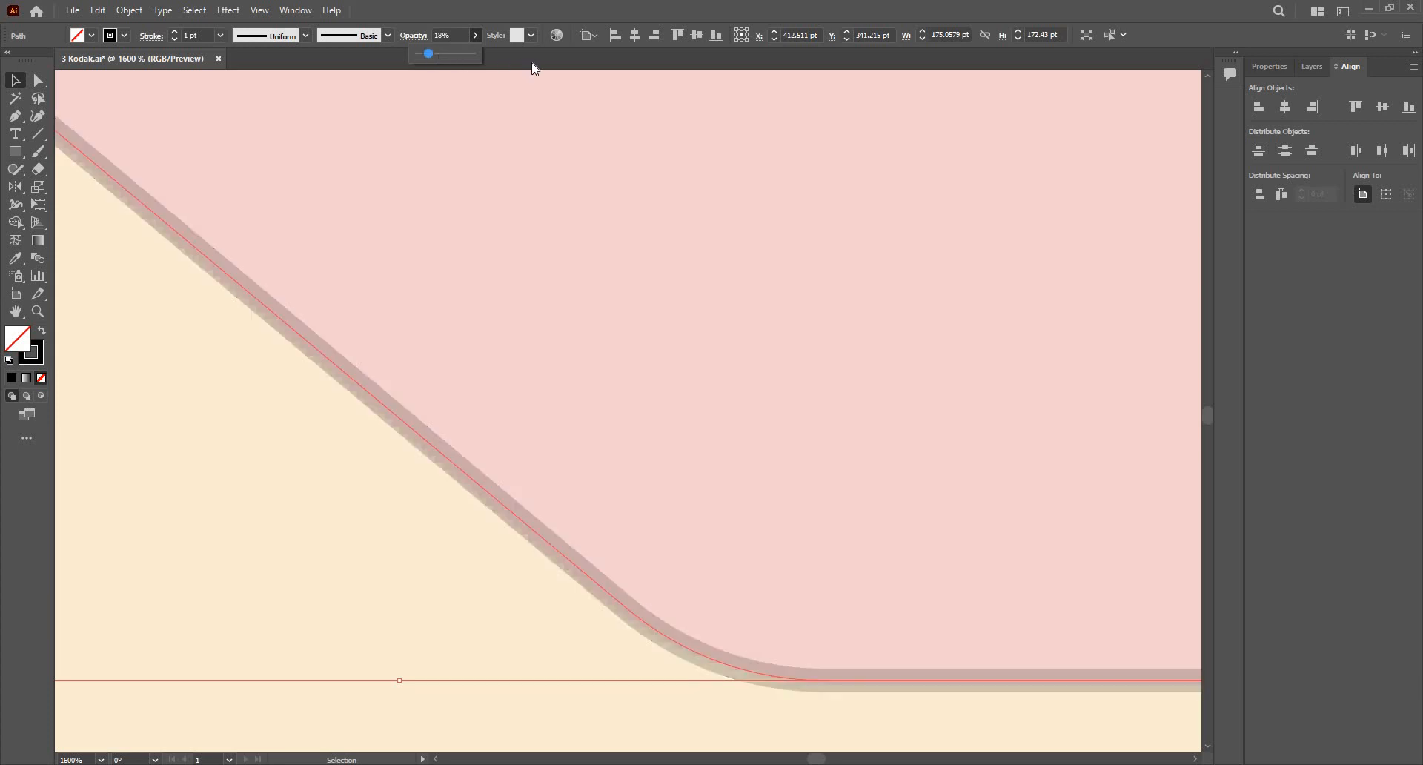
text(100)
key(Return)
Step: Fill both logo pieces with the red sampled from the small reference logo, removing their black outline
alt+scroll(673, 483, down, 8)
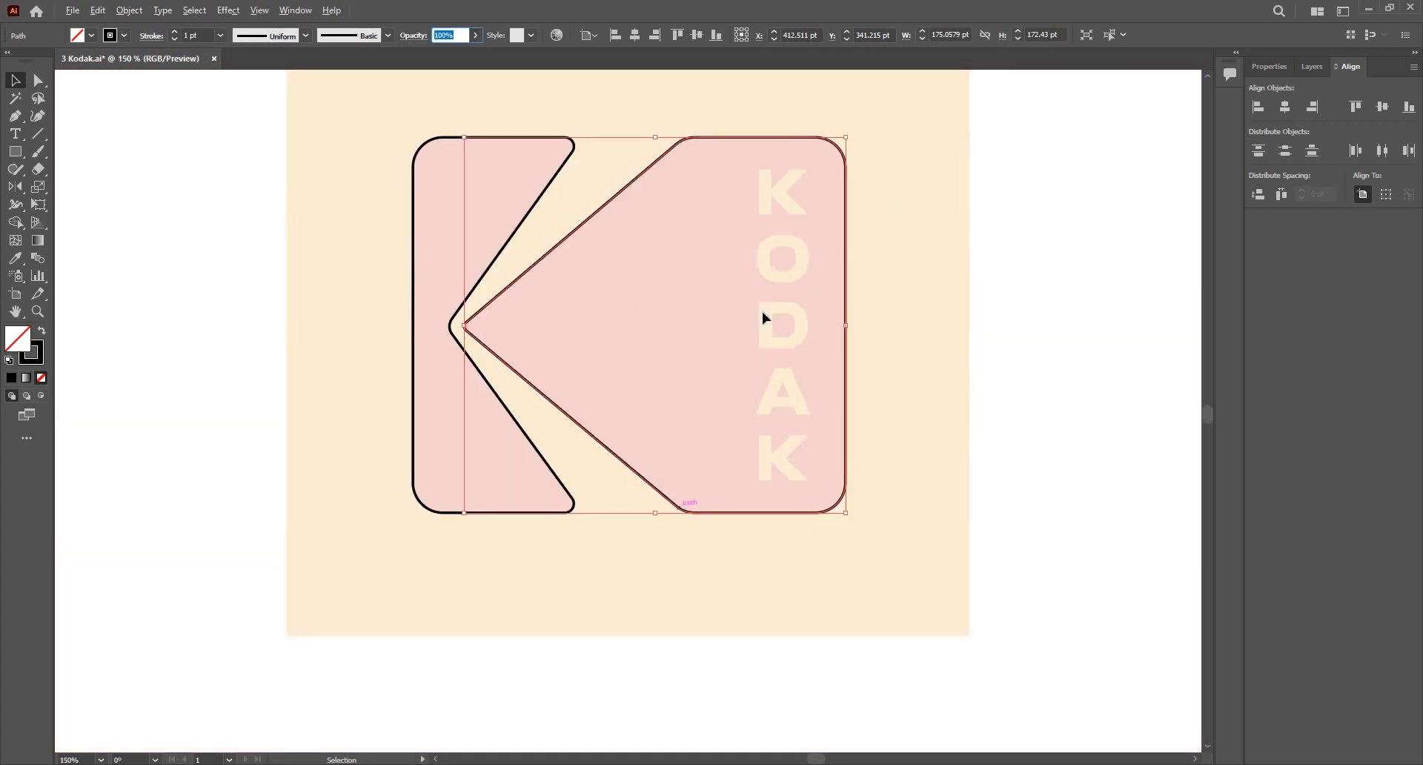
alt+scroll(892, 319, up, 1)
click(576, 244)
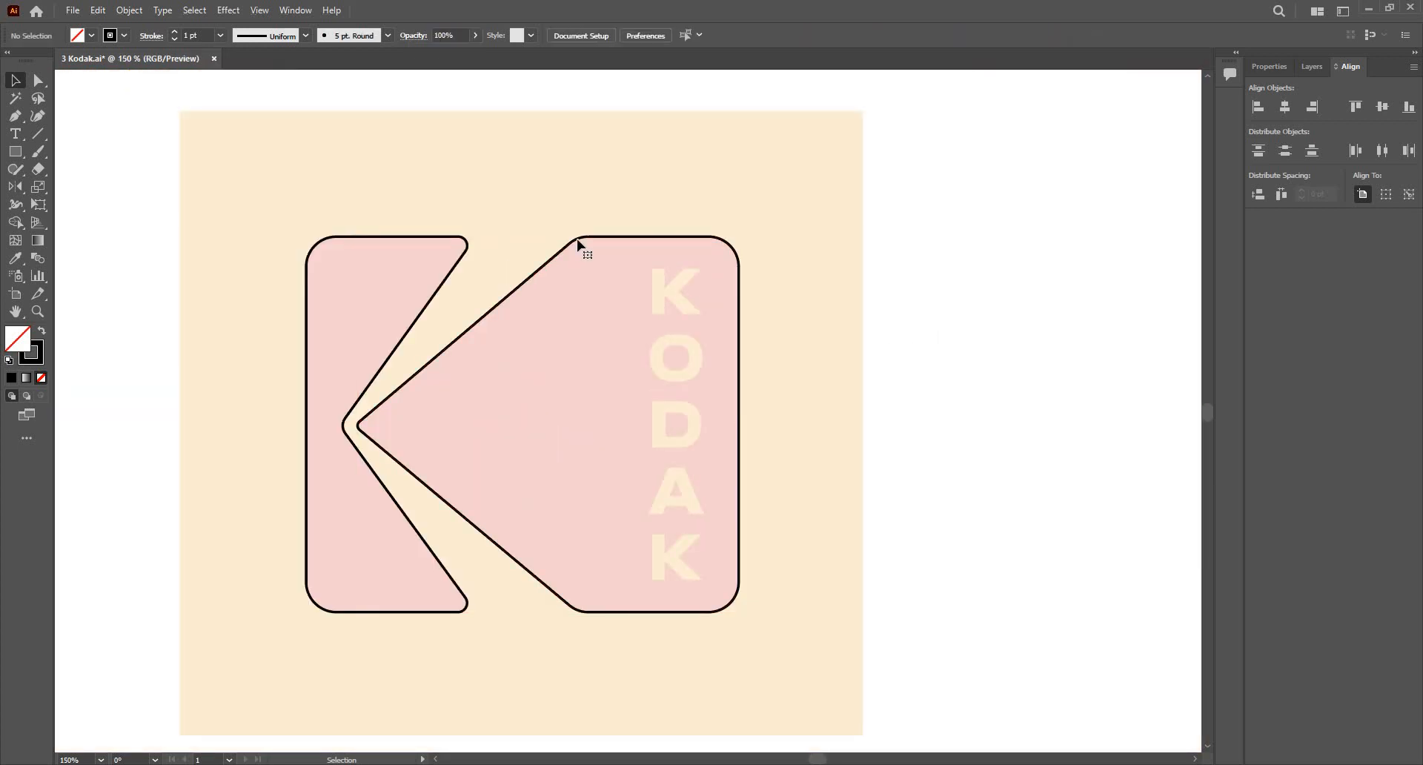
click(578, 240)
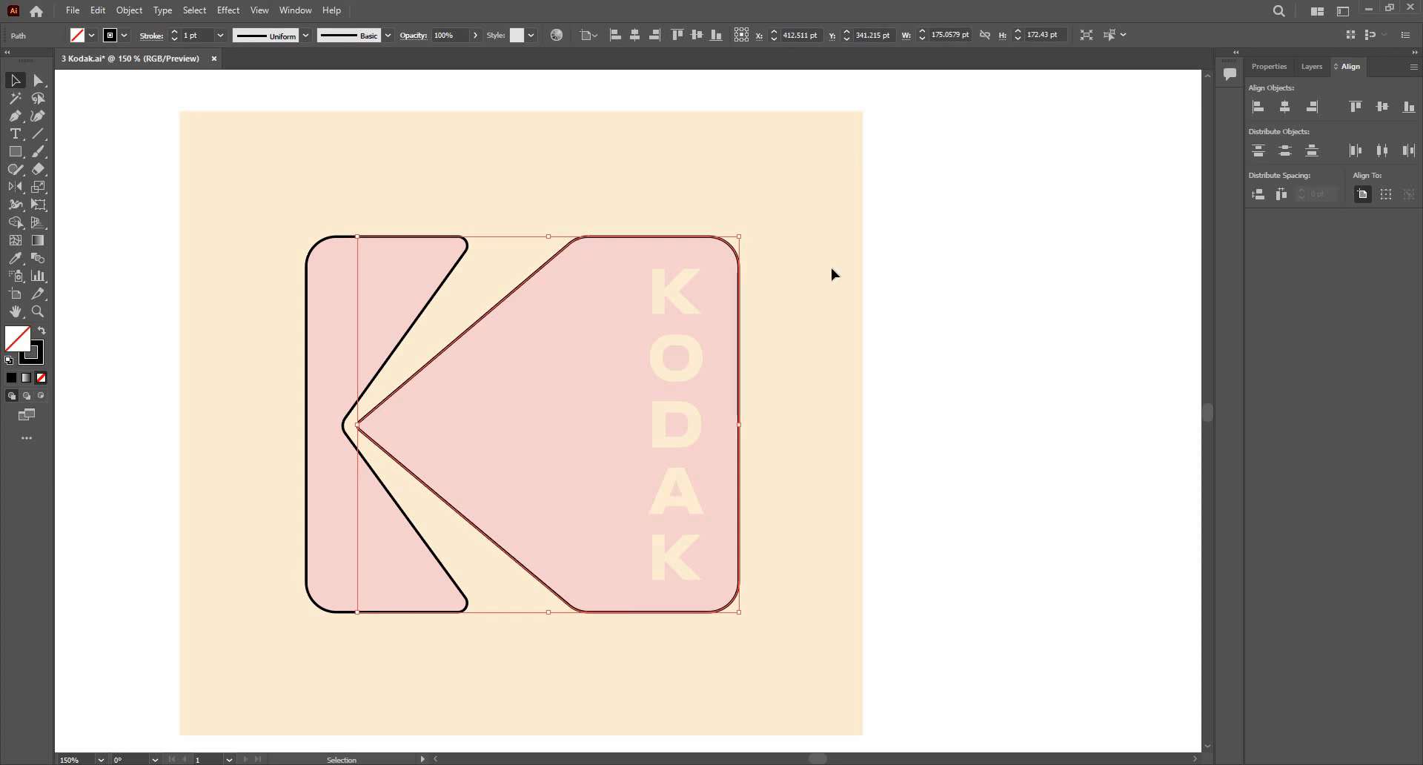
alt+scroll(846, 361, down, 2)
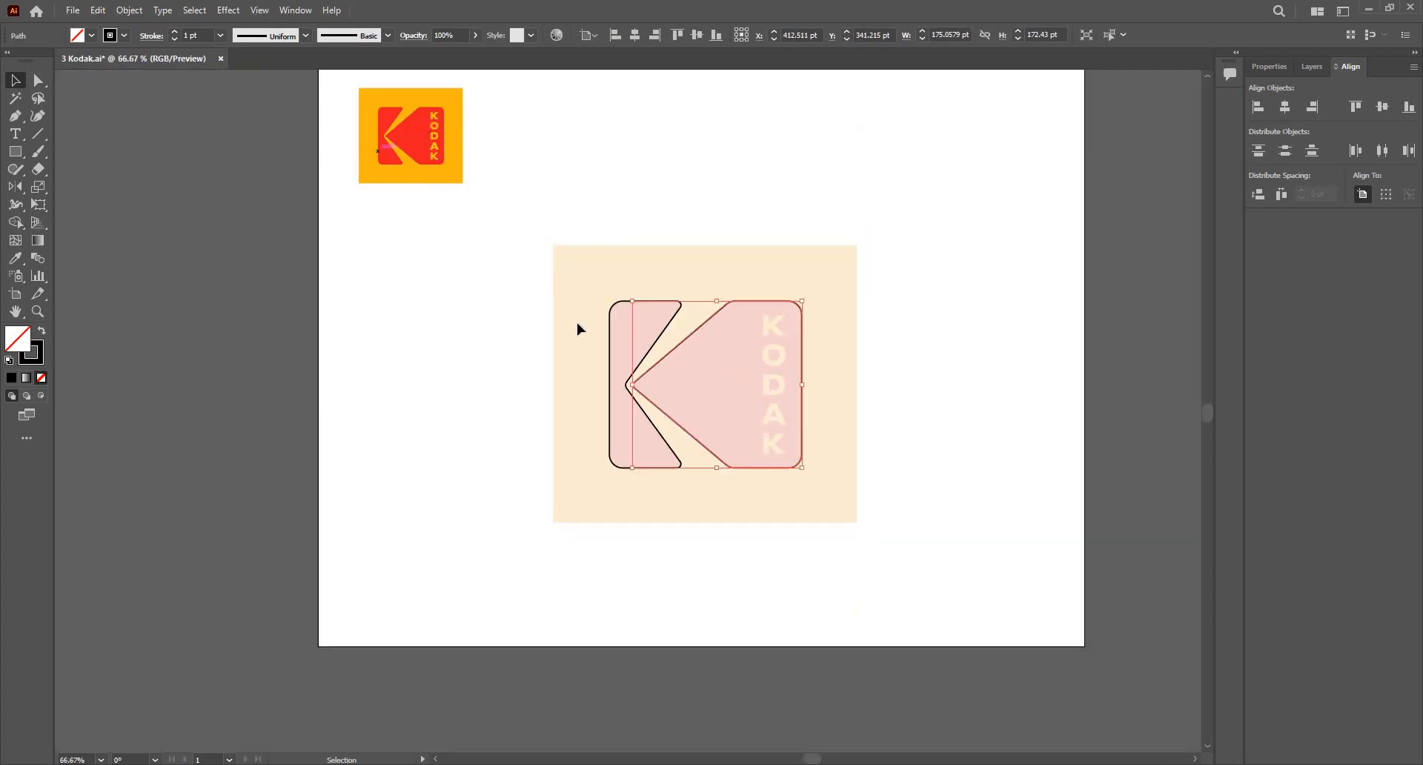
alt+scroll(622, 236, up, 2)
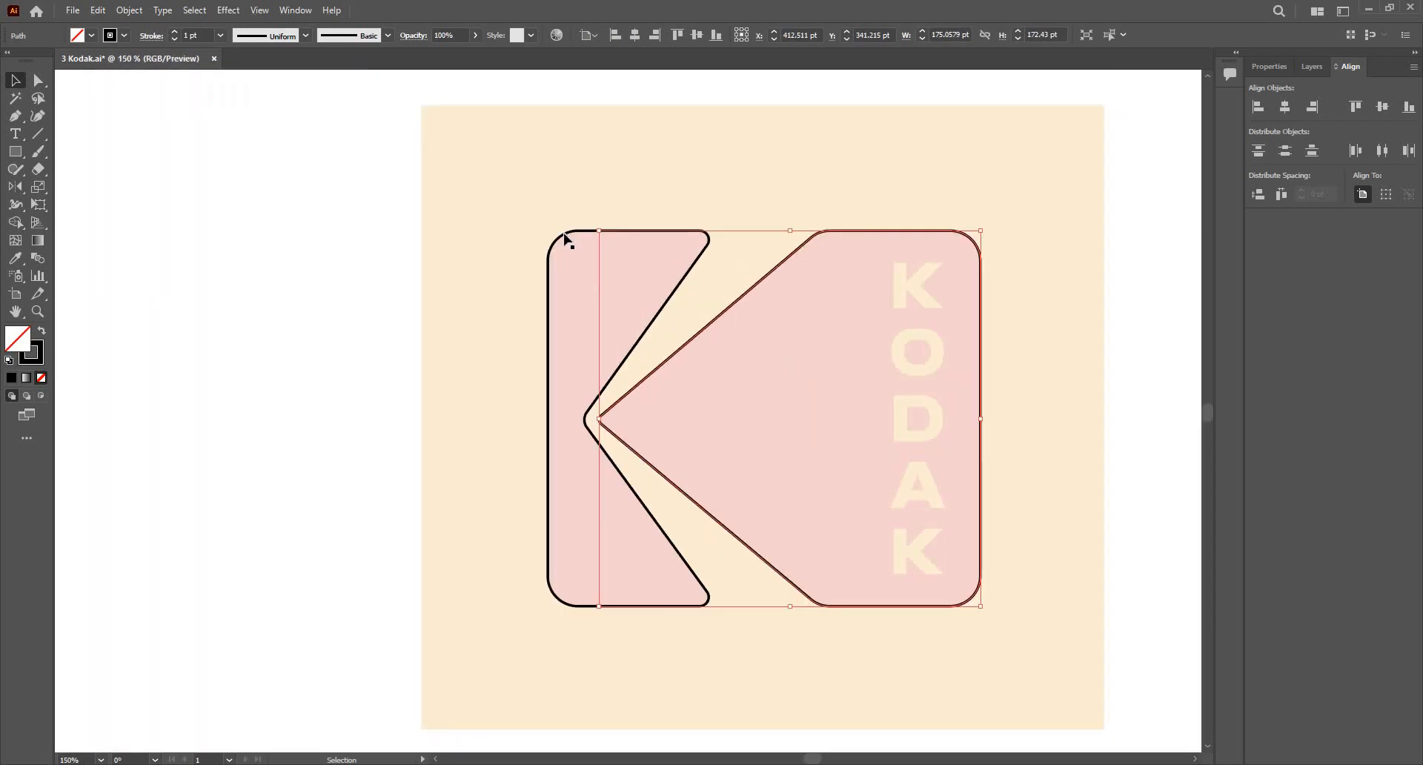
shift+click(563, 233)
alt+scroll(695, 420, down, 2)
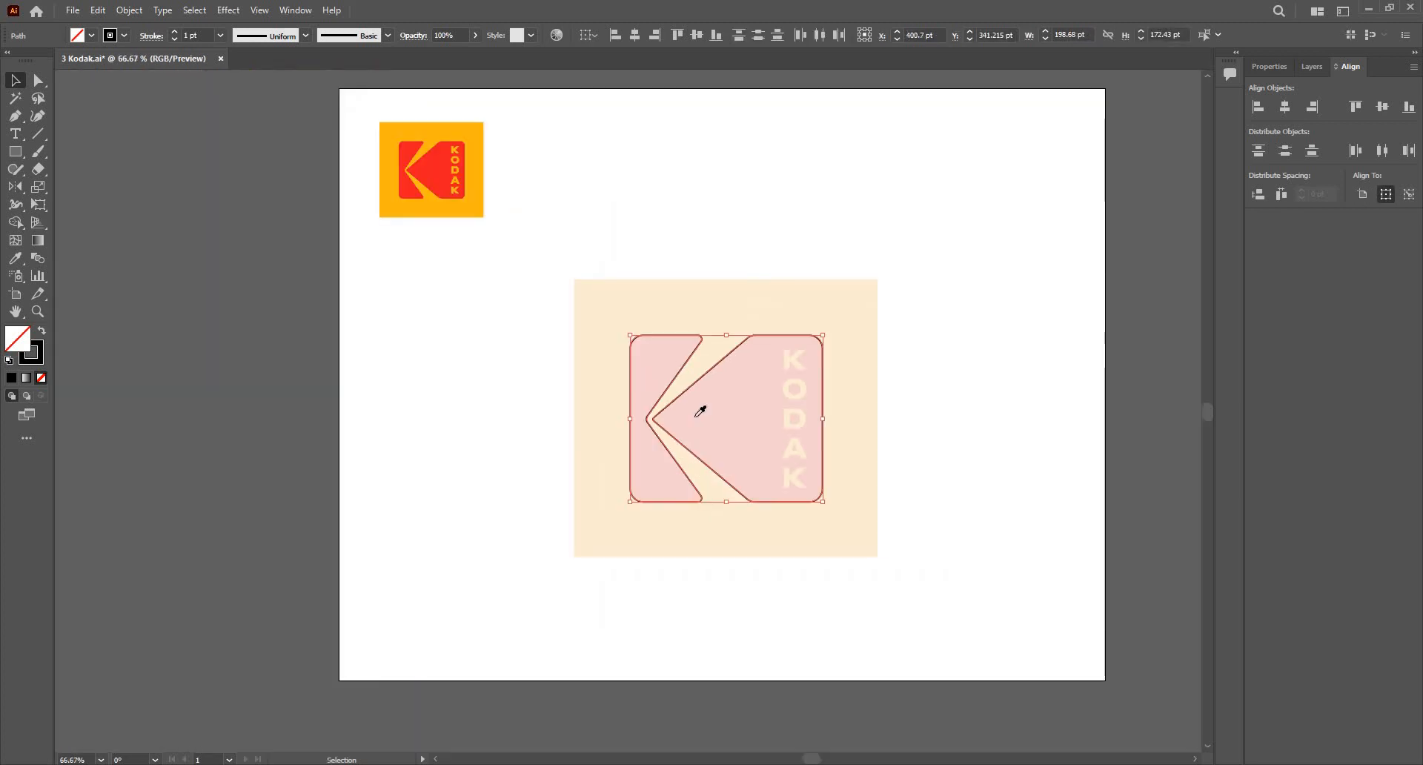
key(i)
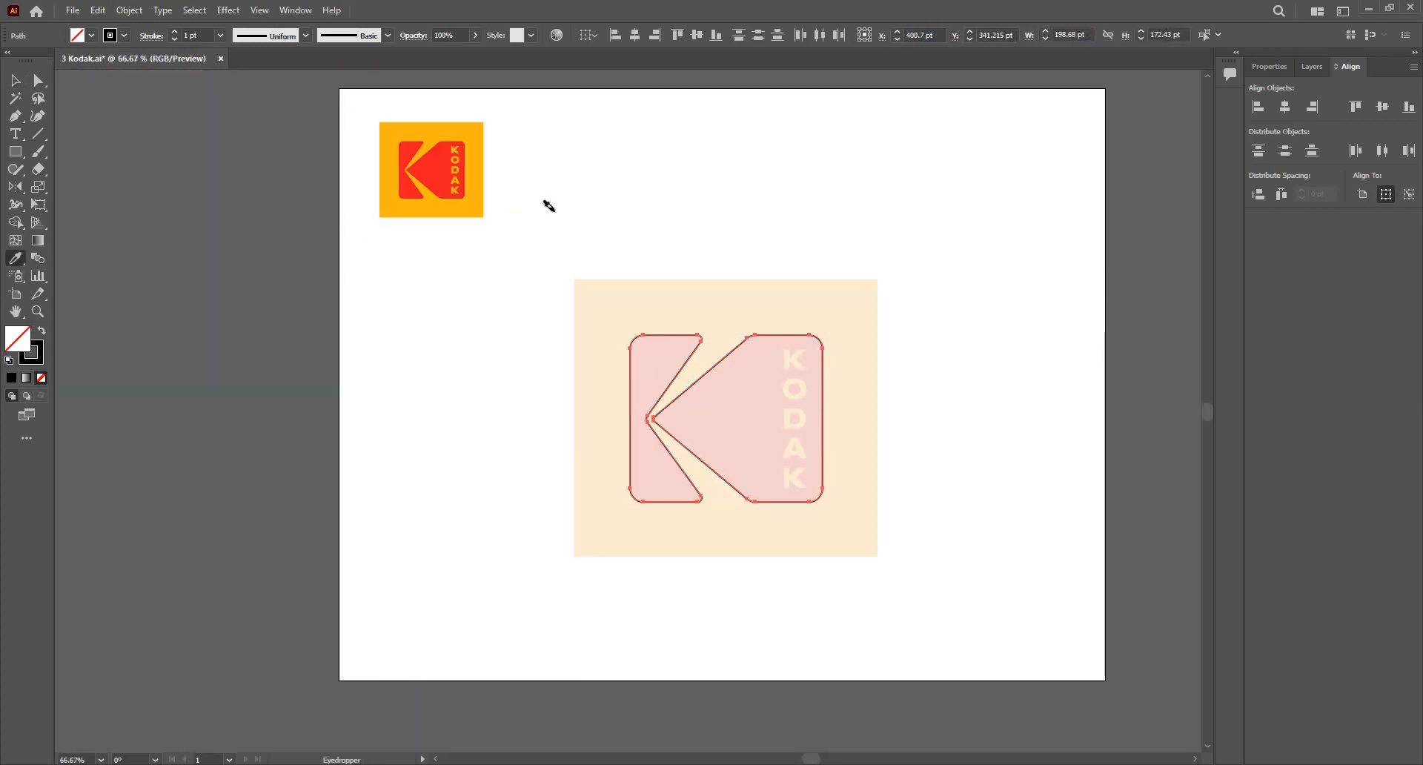
alt+scroll(263, 166, up, 3)
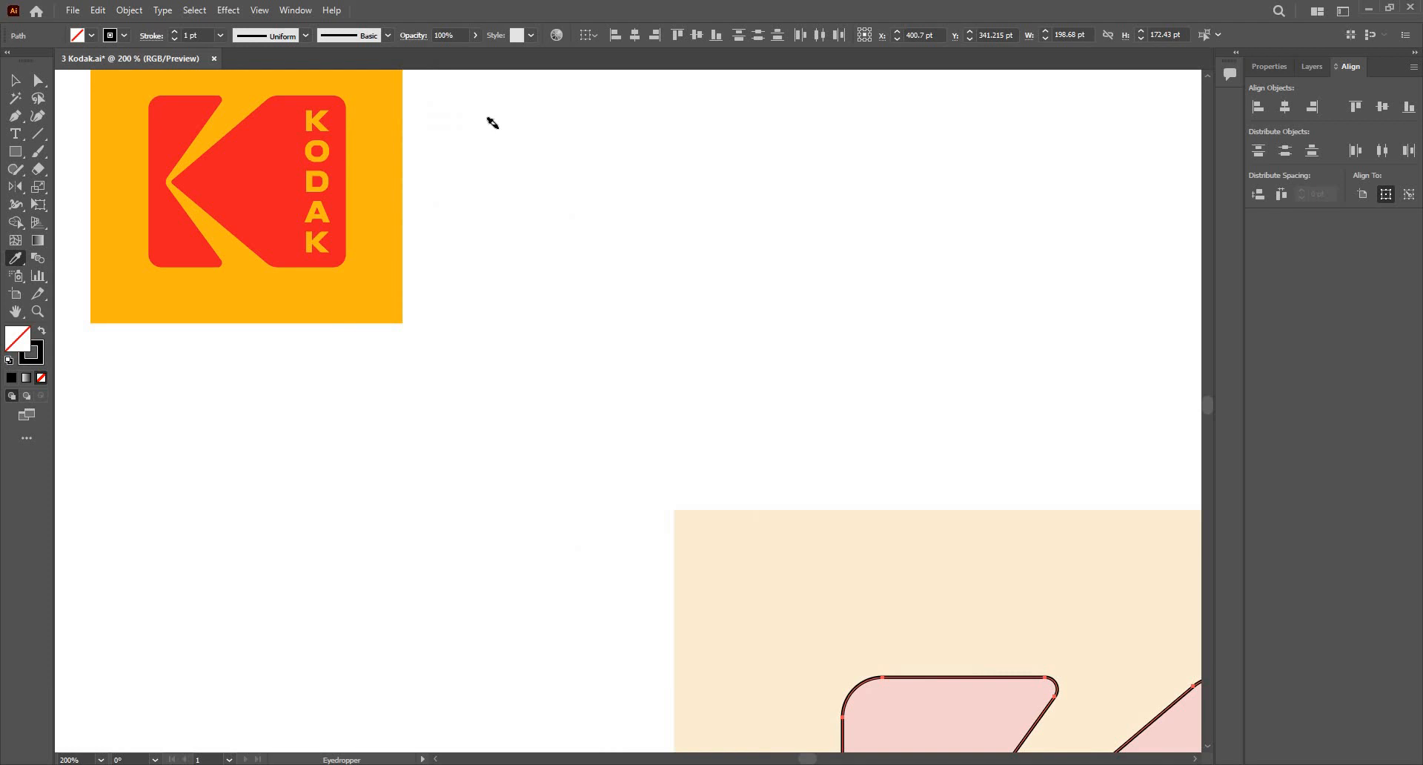
alt+scroll(497, 123, down, 2)
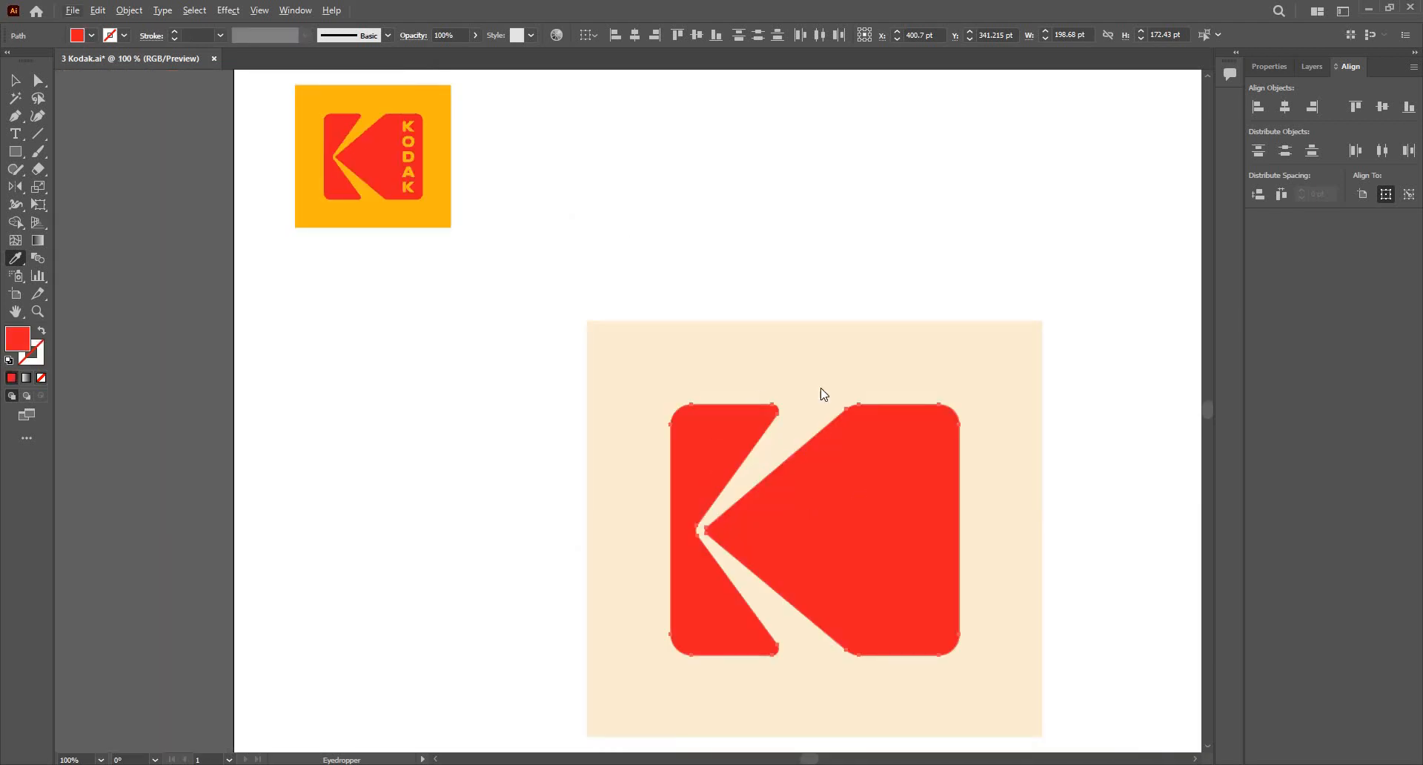
click(390, 157)
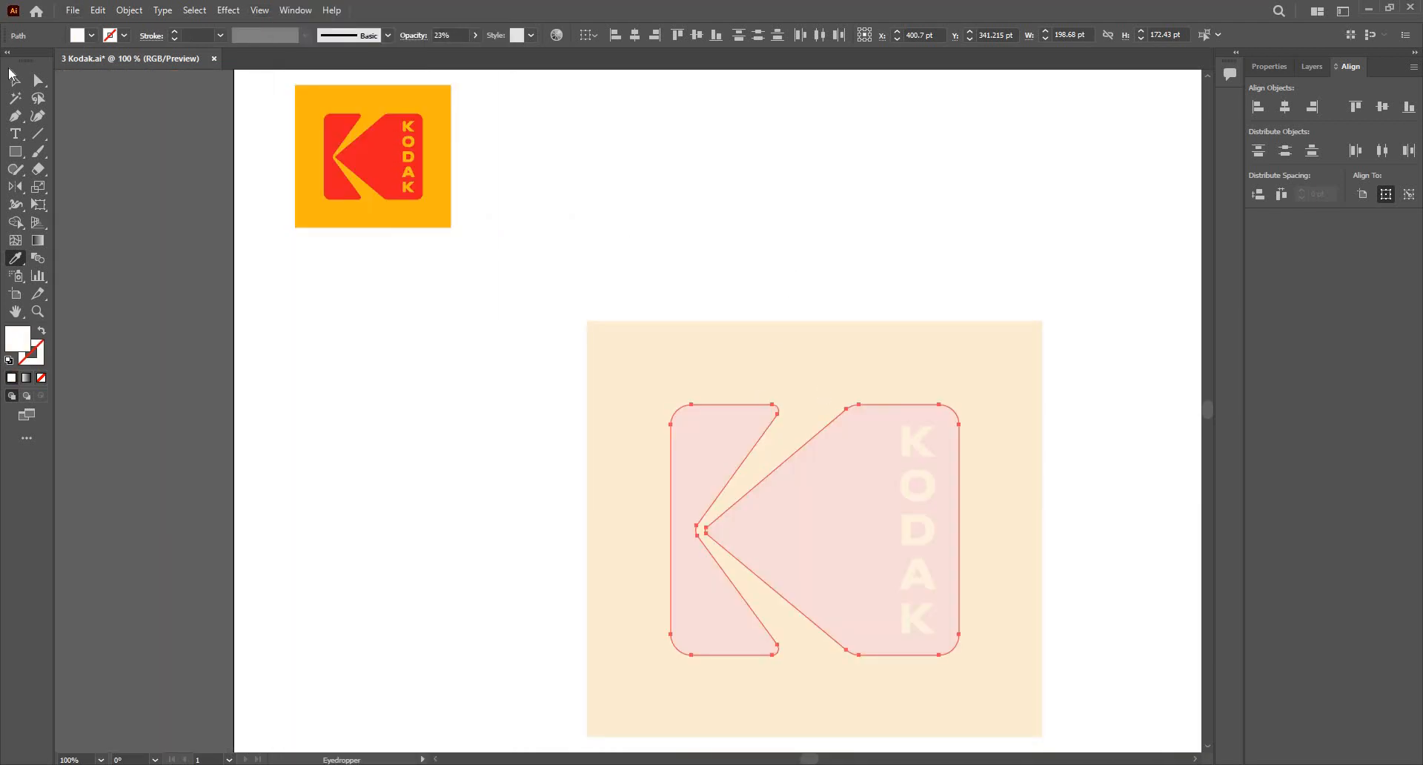
key(ctrl+z)
click(14, 79)
click(757, 296)
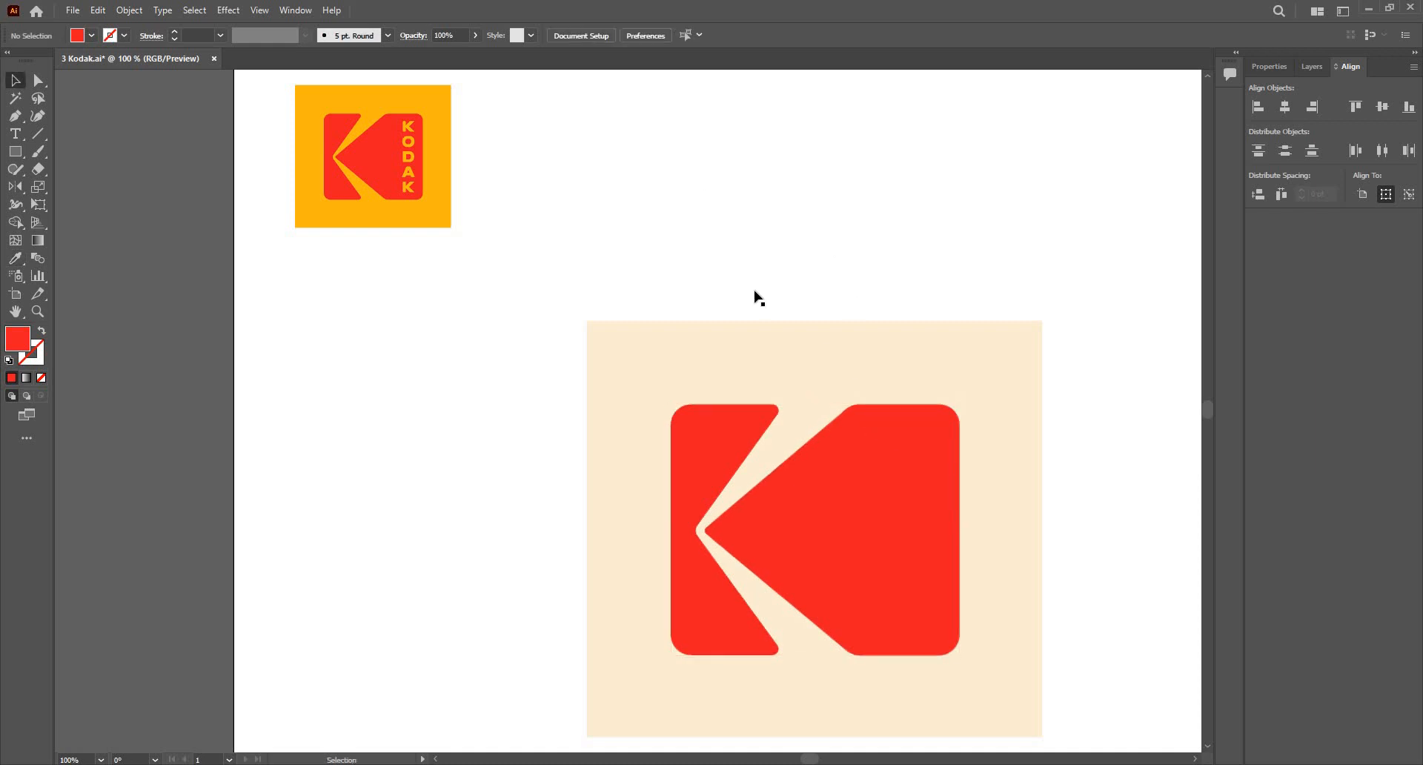
Step: Draw a rectangle about 313 by 284 pt covering the faded background square
drag(850, 280, 707, 163)
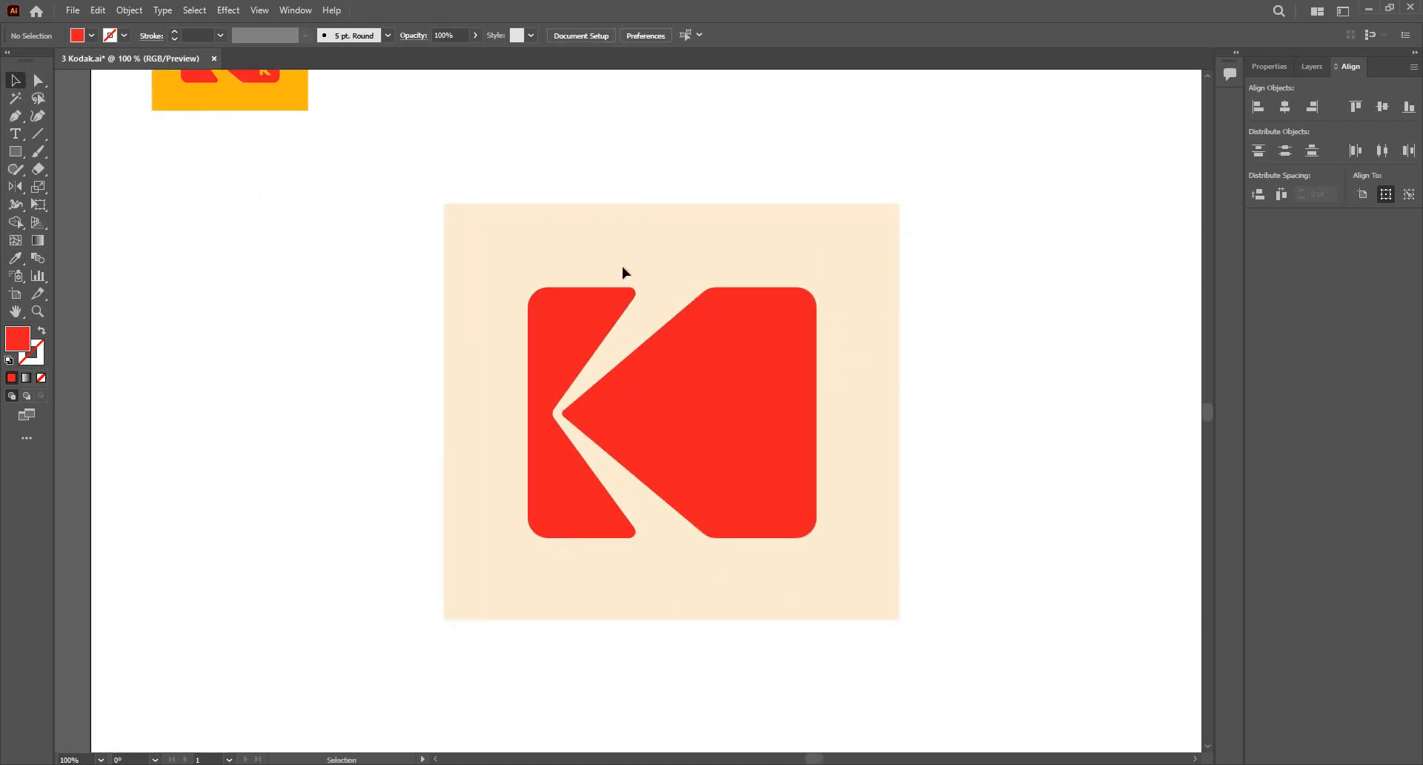
click(15, 155)
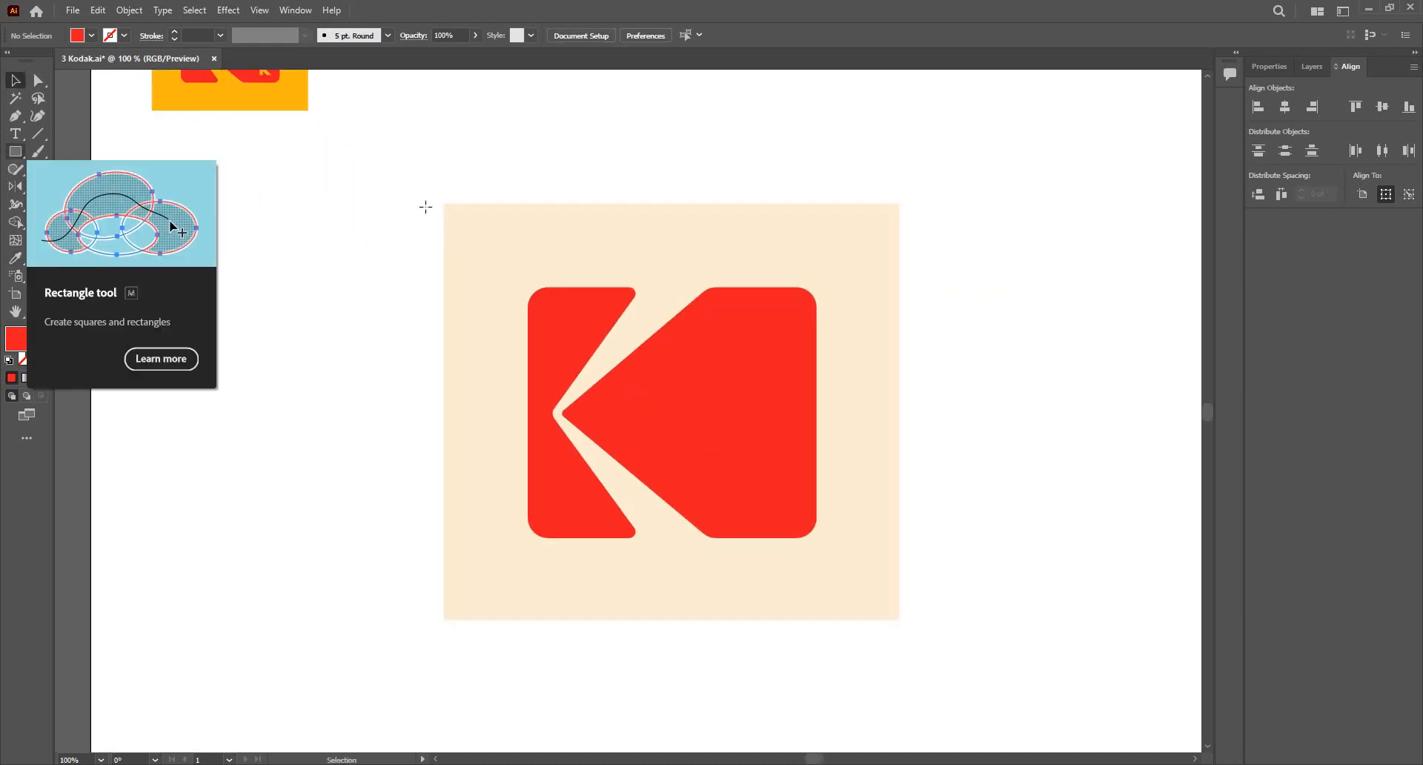
drag(442, 205, 899, 621)
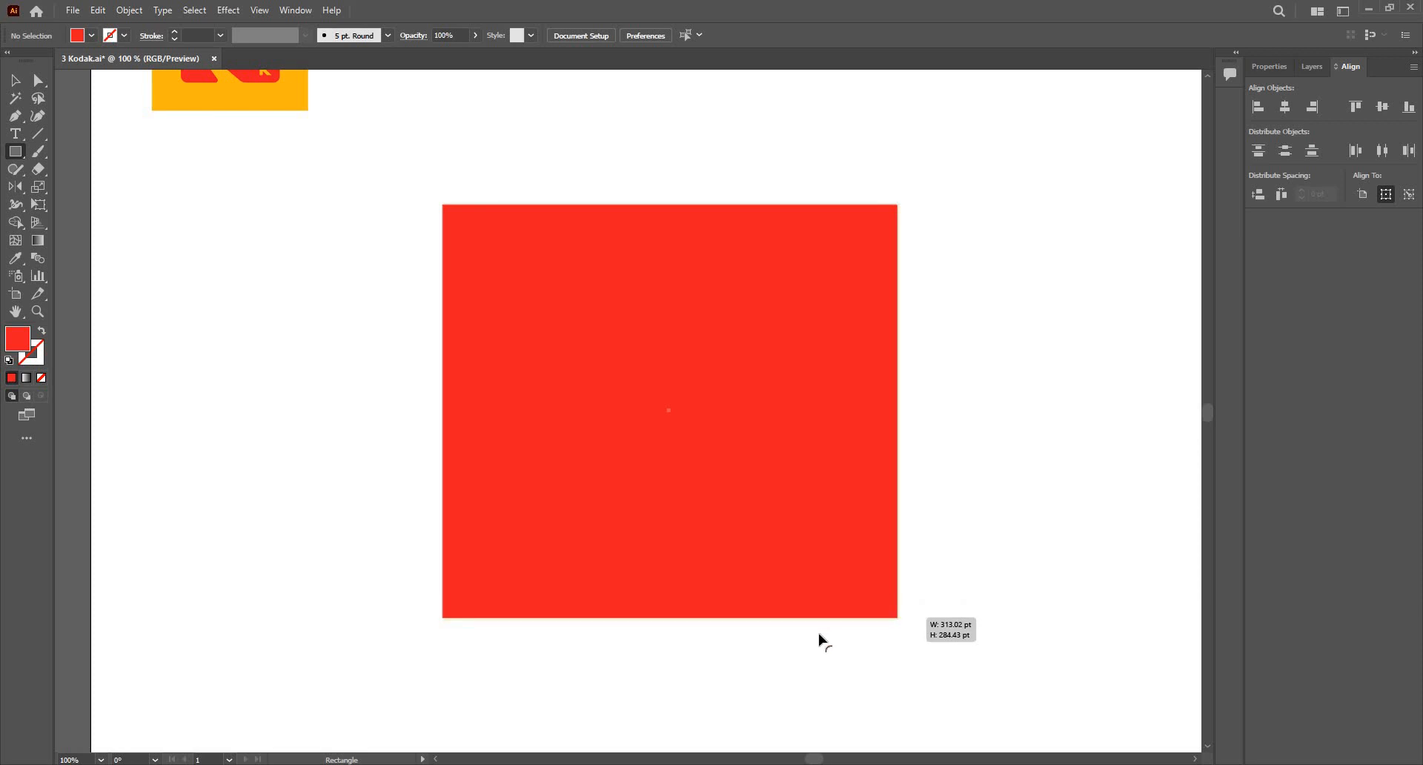
Step: Fill the new rectangle with the orange-yellow sampled from the small reference logo's background
scroll(594, 388, down, 2)
scroll(592, 389, up, 1)
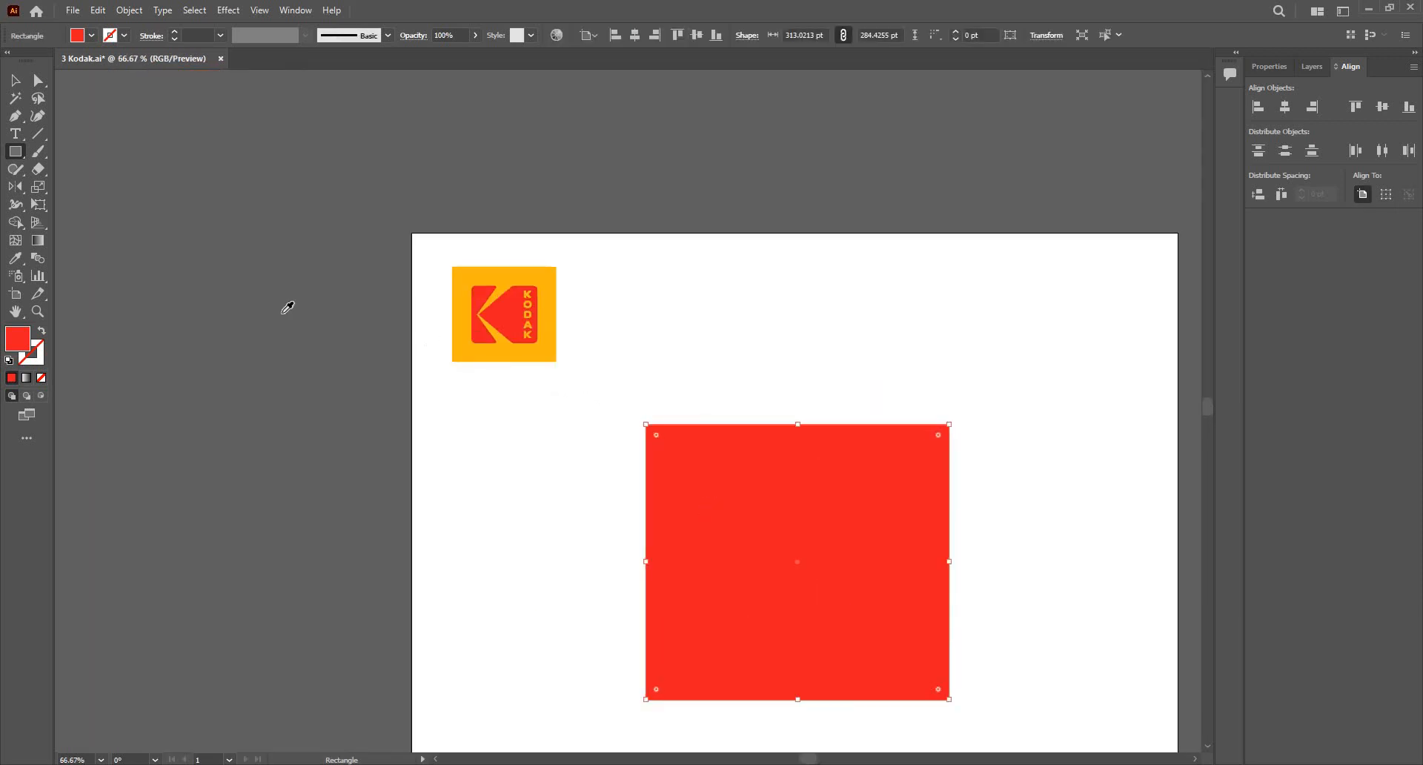
click(16, 258)
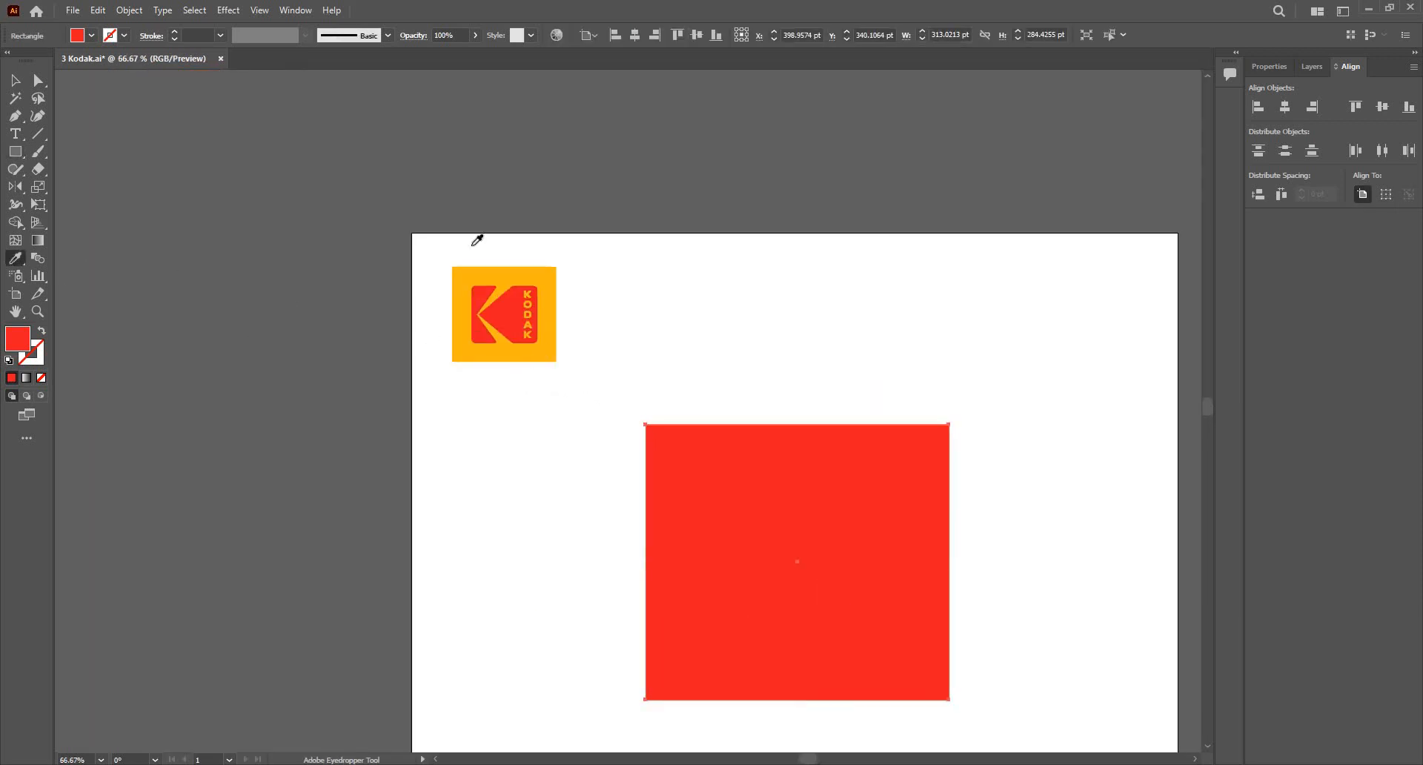
click(476, 276)
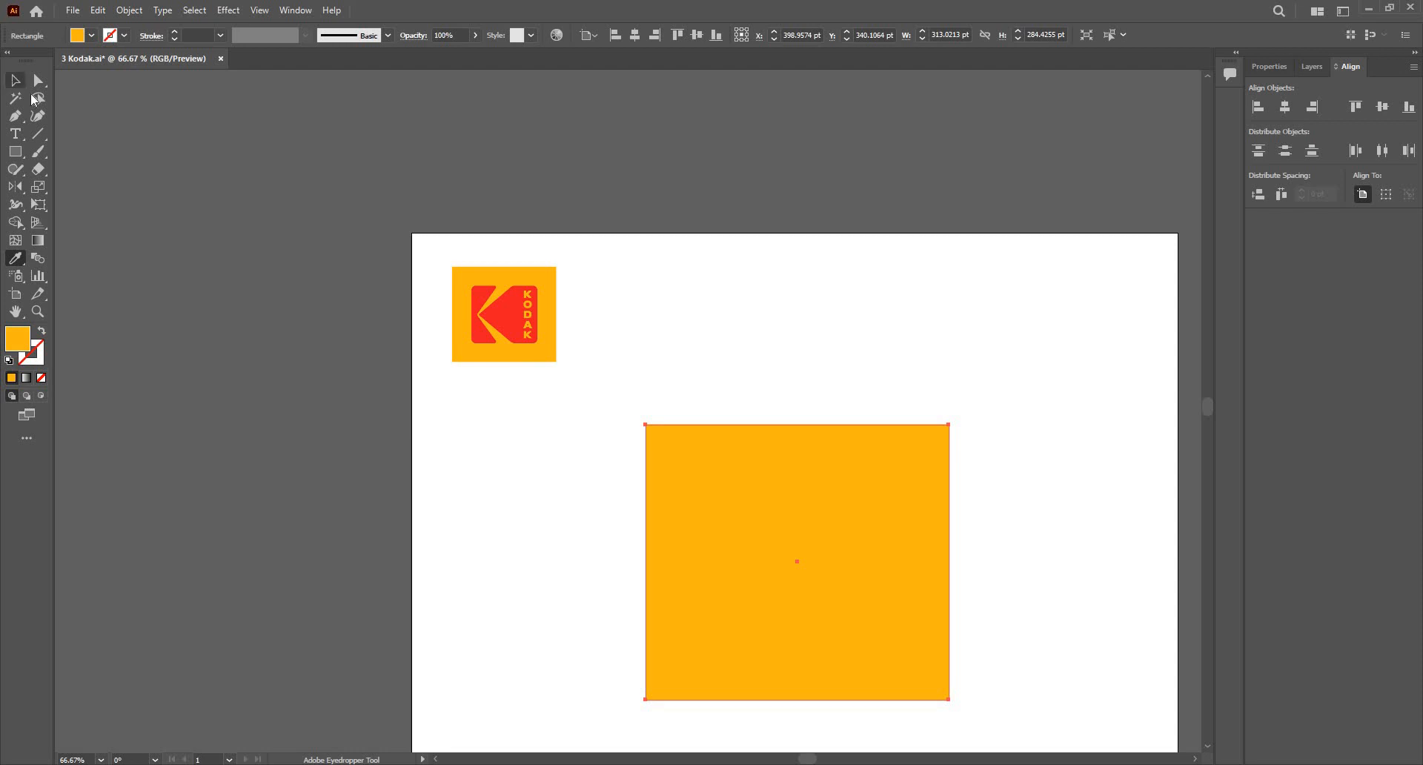
Step: Send the orange-yellow rectangle to the back, behind the two red pieces, and clear the selection
click(15, 80)
right_click(771, 474)
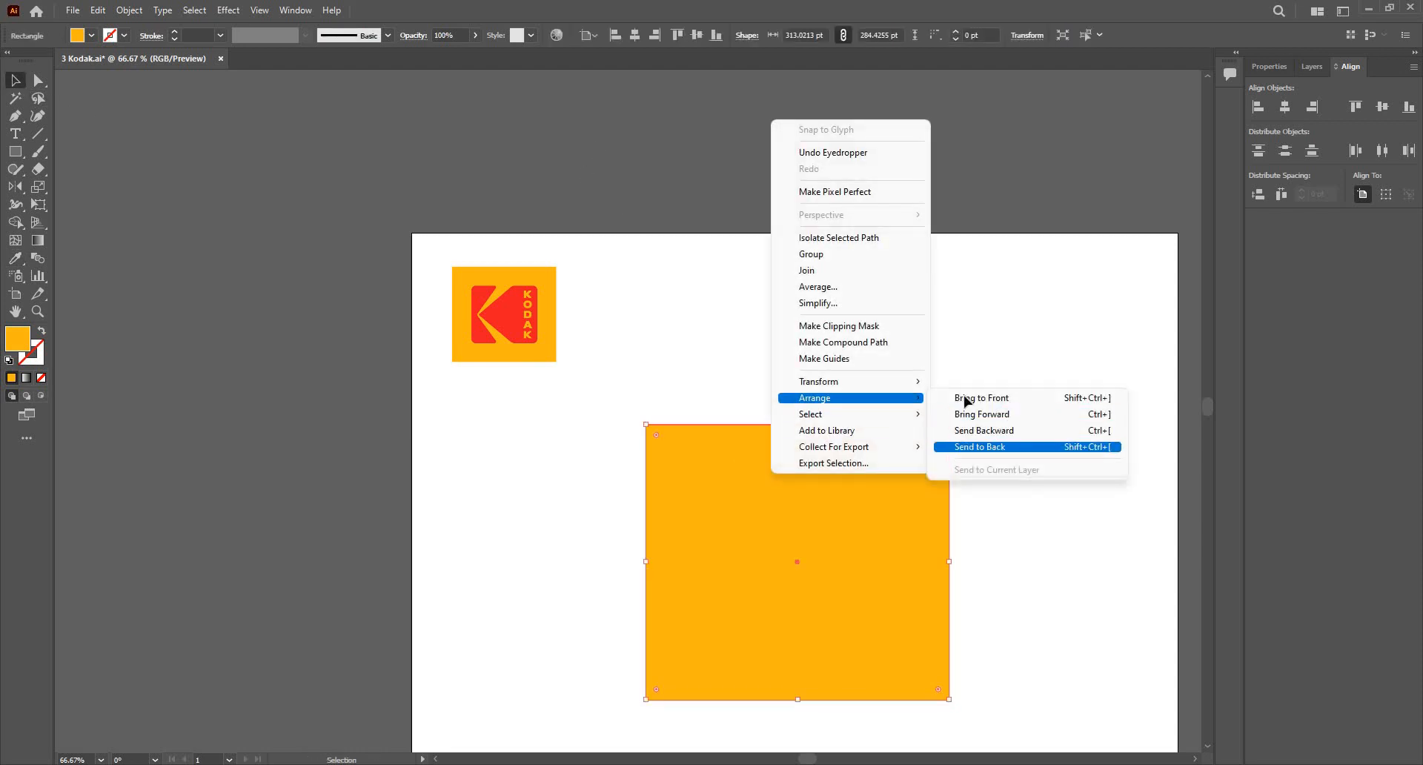
click(963, 447)
key(ctrl+shift+a)
Step: Examine the shapes and spacing of the vertical KODAK lettering on the small reference logo
scroll(661, 449, up, 3)
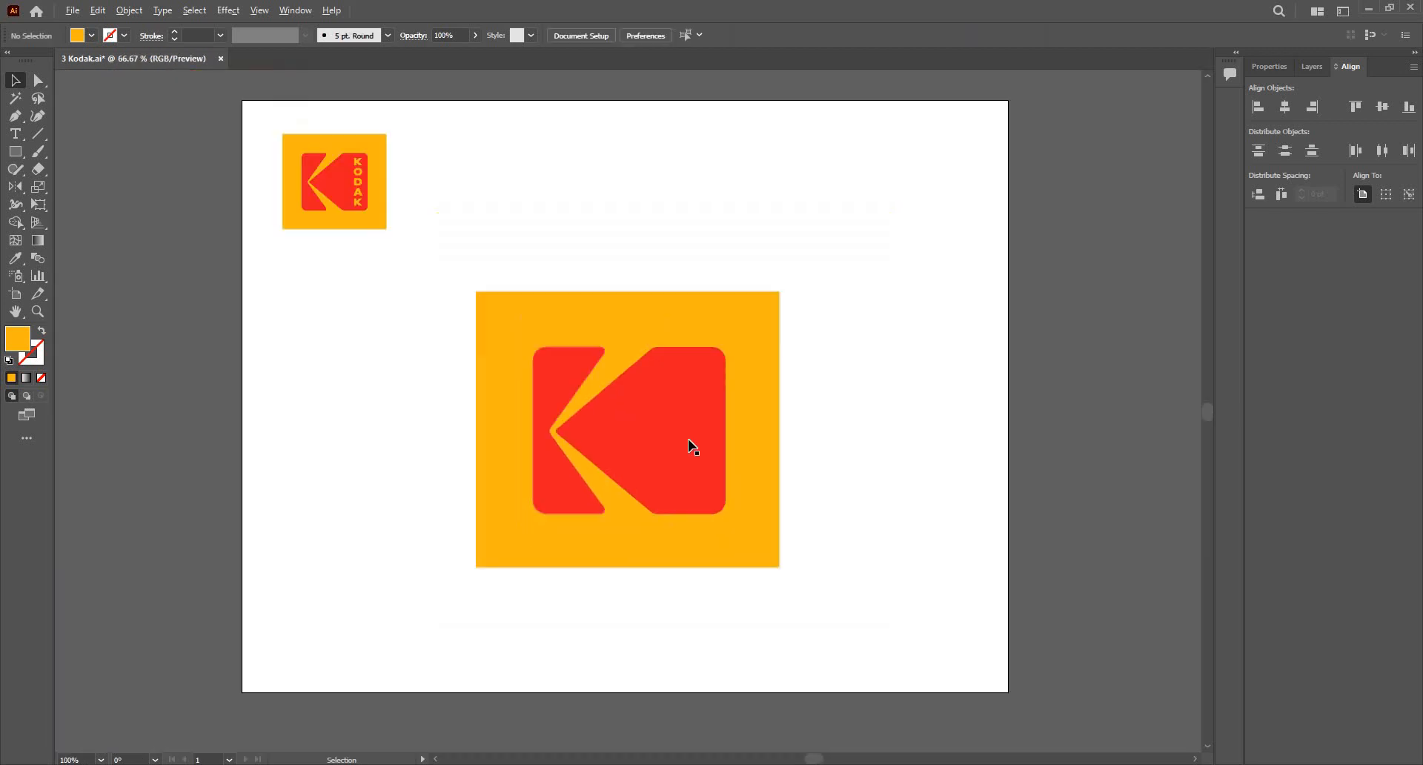
key(ctrl+equal)
key(ctrl+equal)
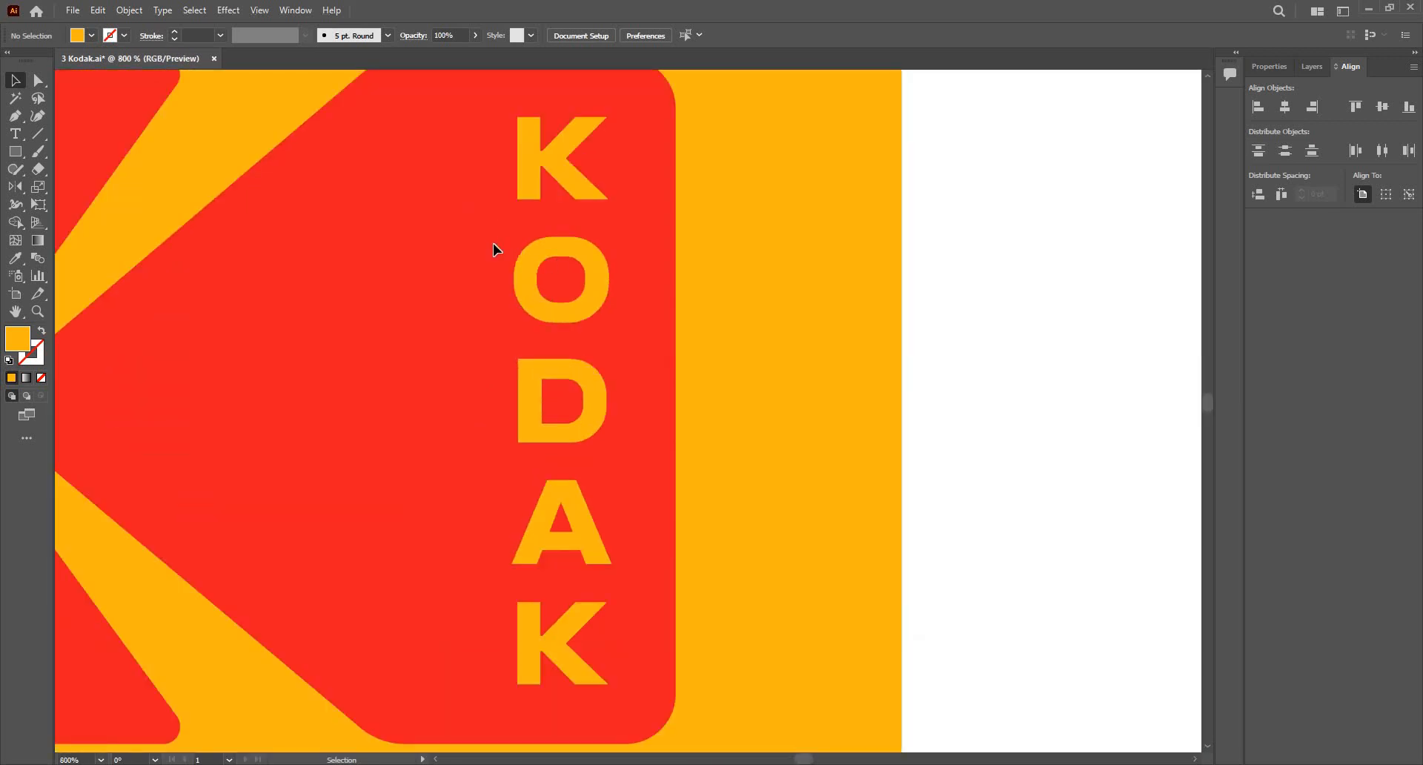
scroll(492, 243, down, 3)
scroll(528, 308, up, 2)
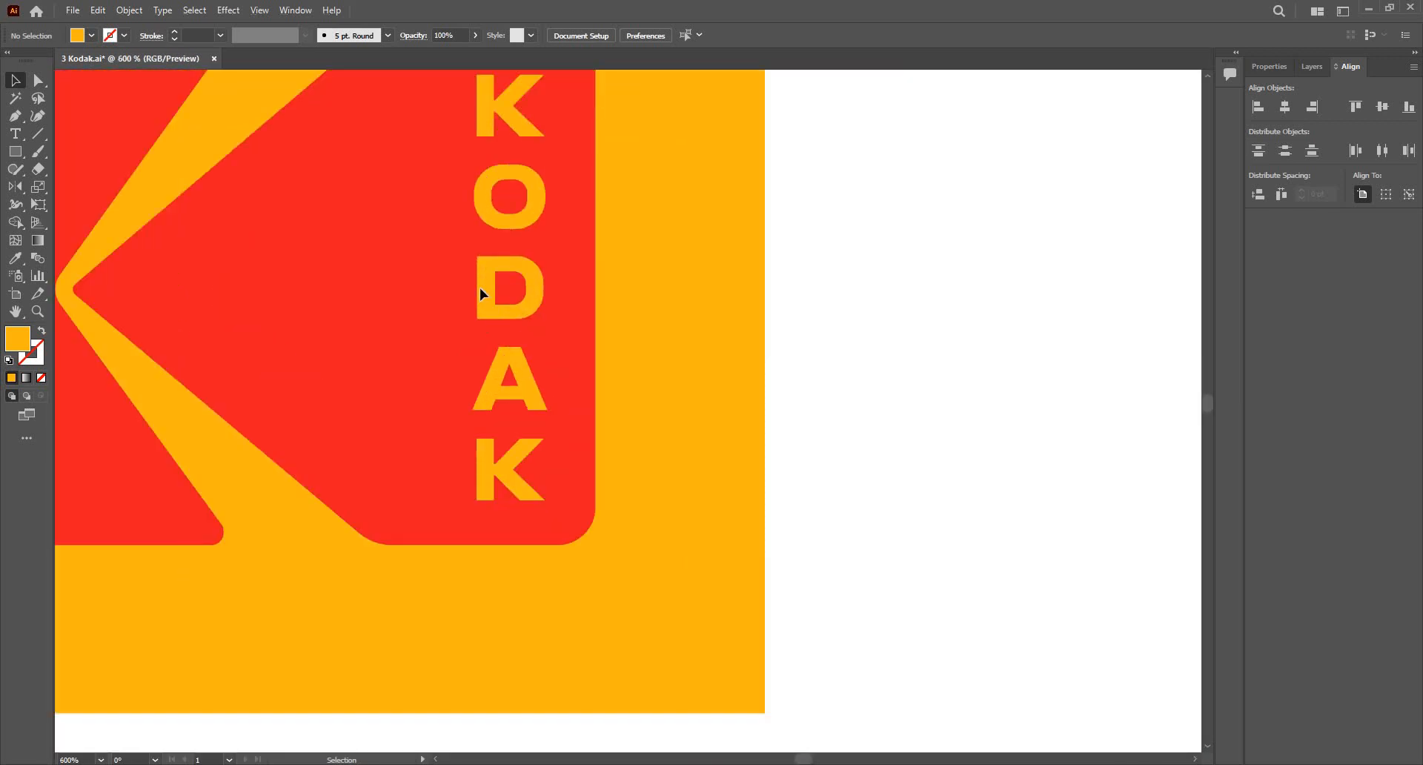
scroll(479, 288, down, 2)
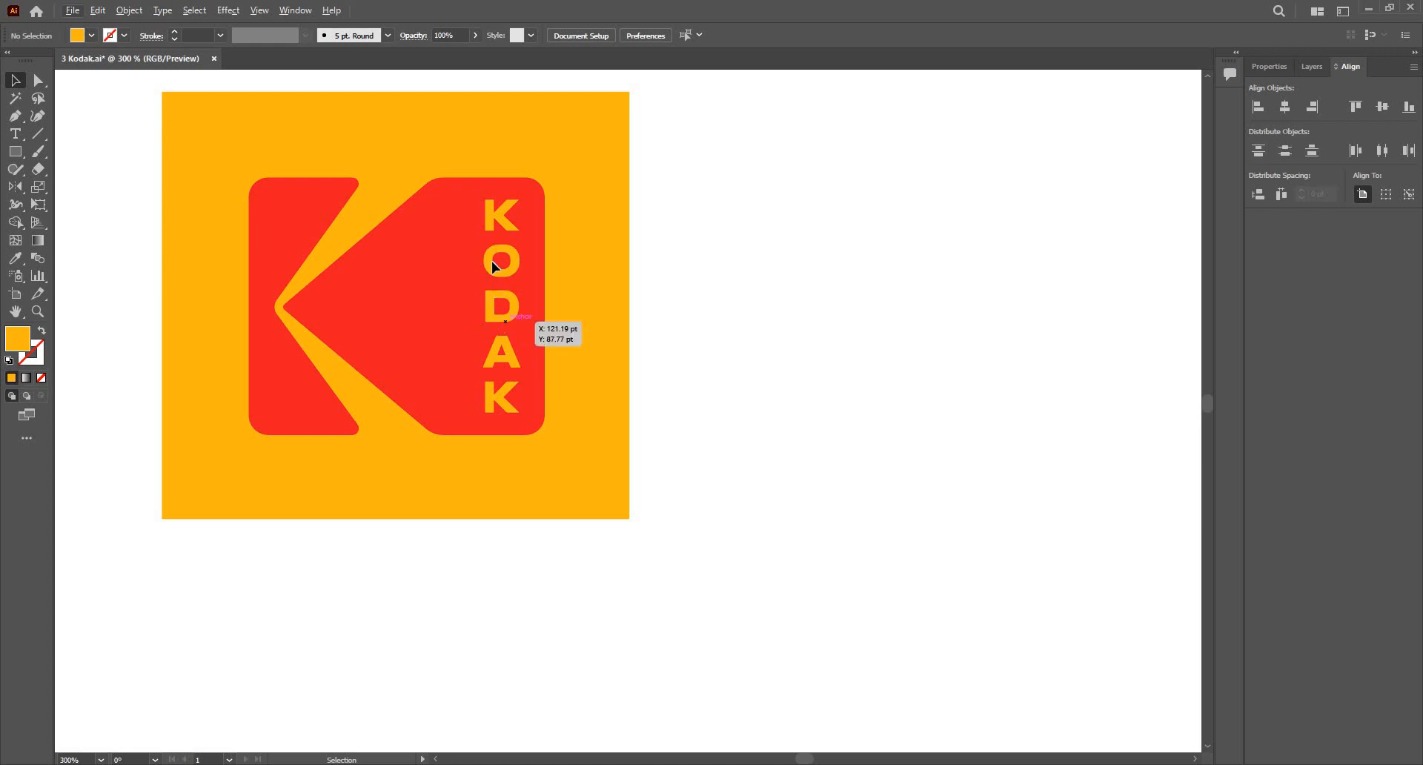
scroll(496, 267, up, 4)
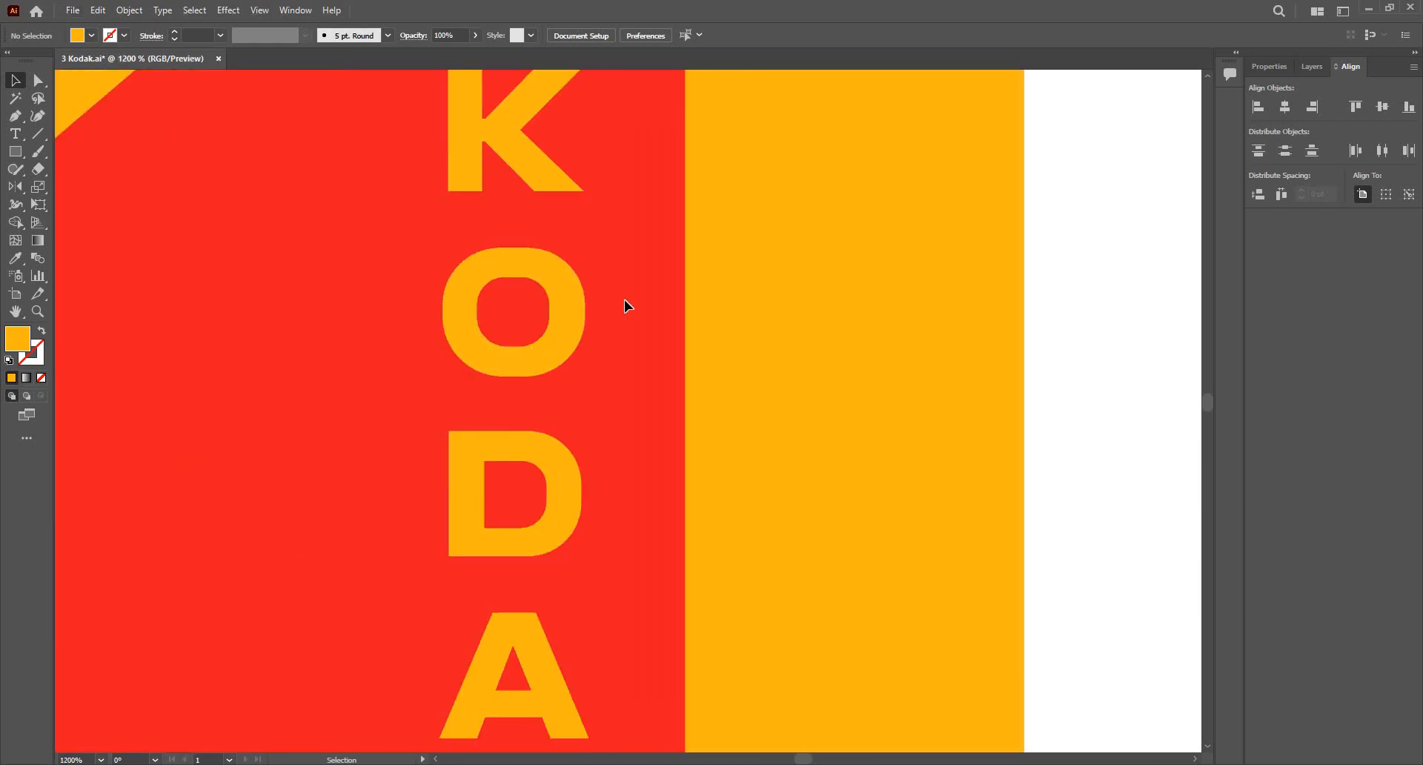
Step: Bring the whole KODAK lettering into view, switch to Photoshop and create a document from the Web Most Common 1366 x 768 px preset
scroll(585, 363, down, 1)
drag(610, 344, 609, 341)
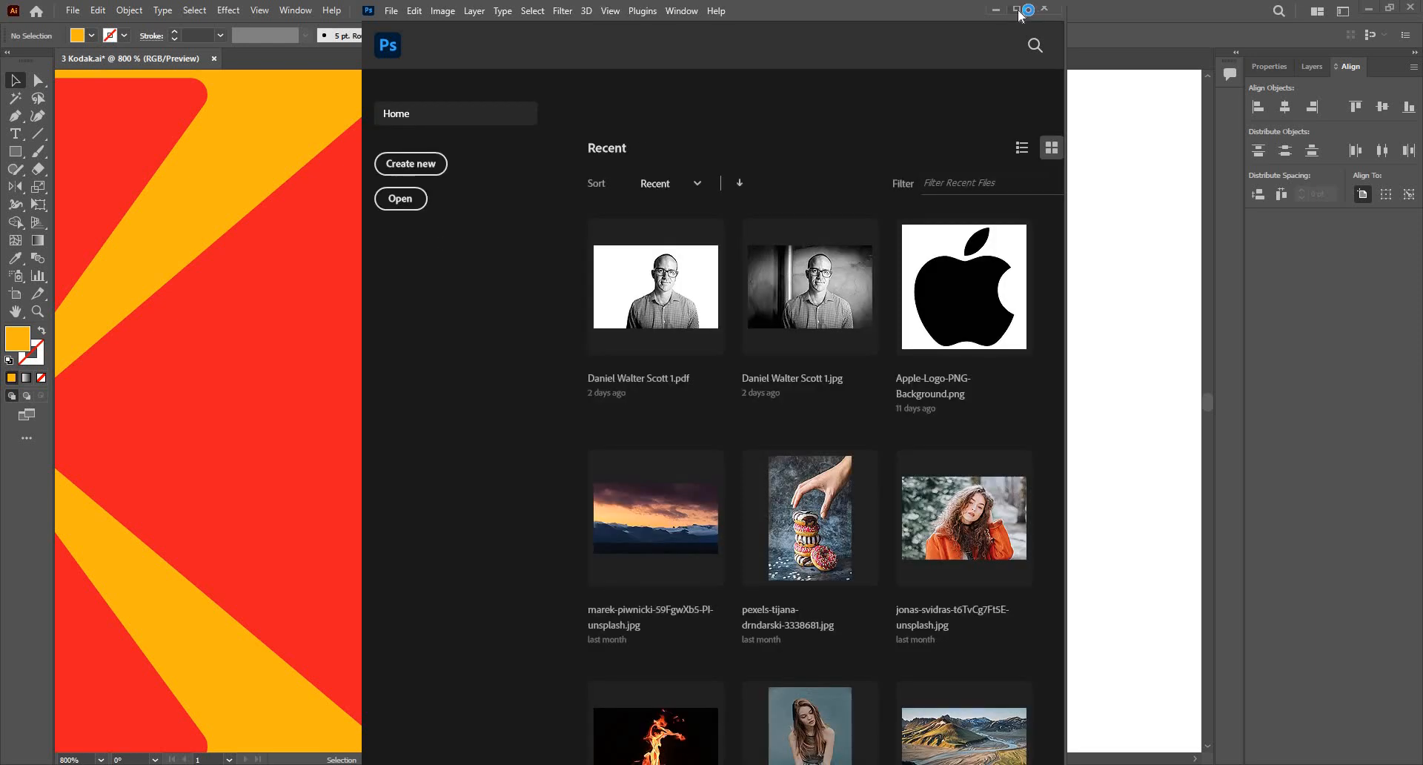
click(1018, 10)
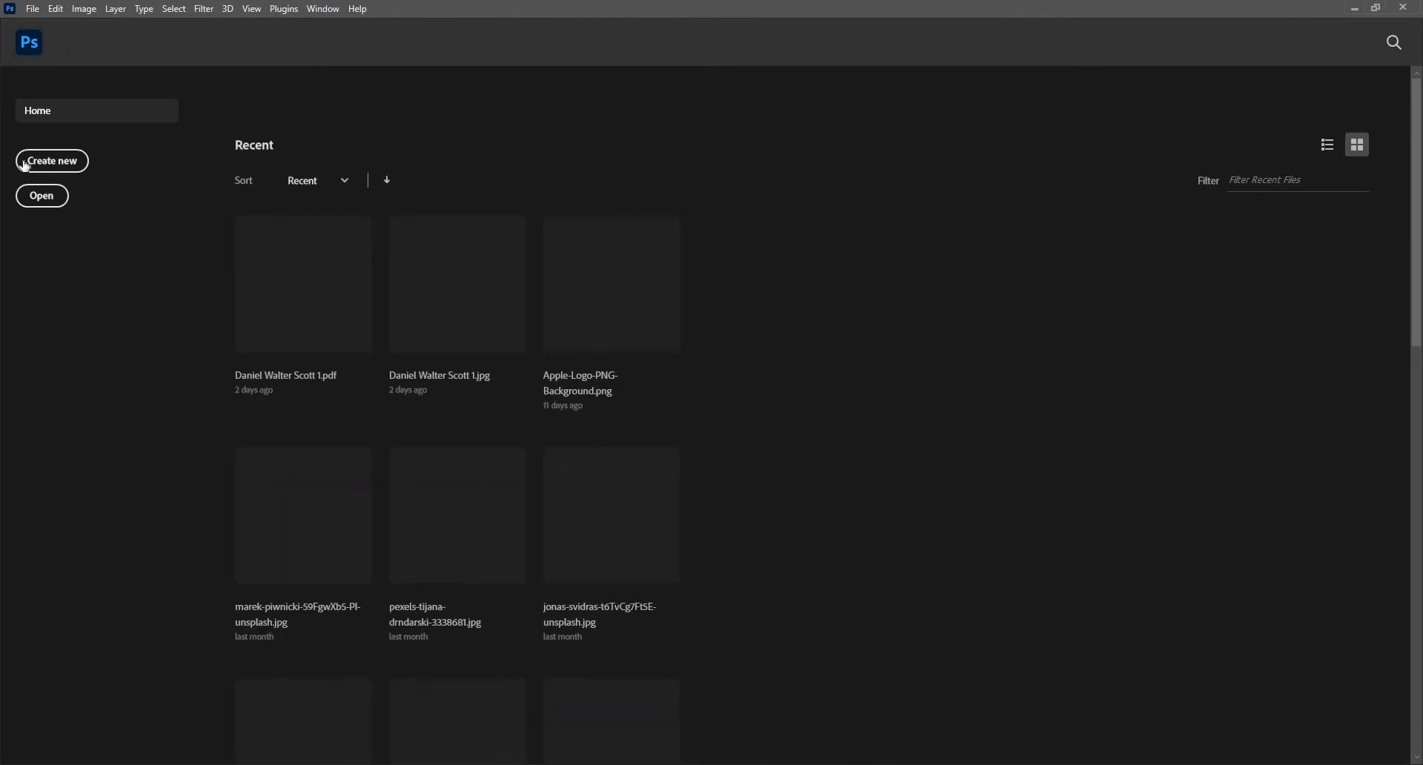
click(38, 171)
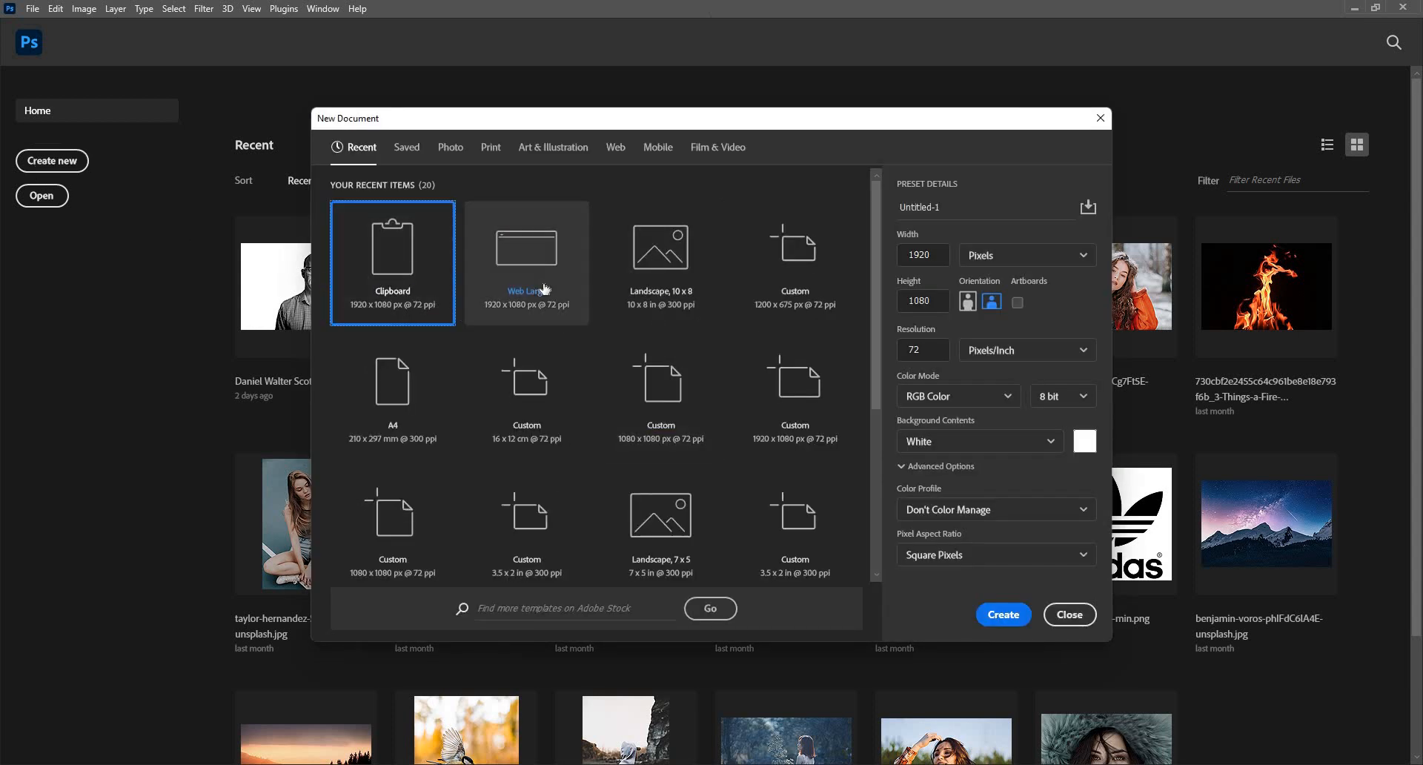
click(616, 148)
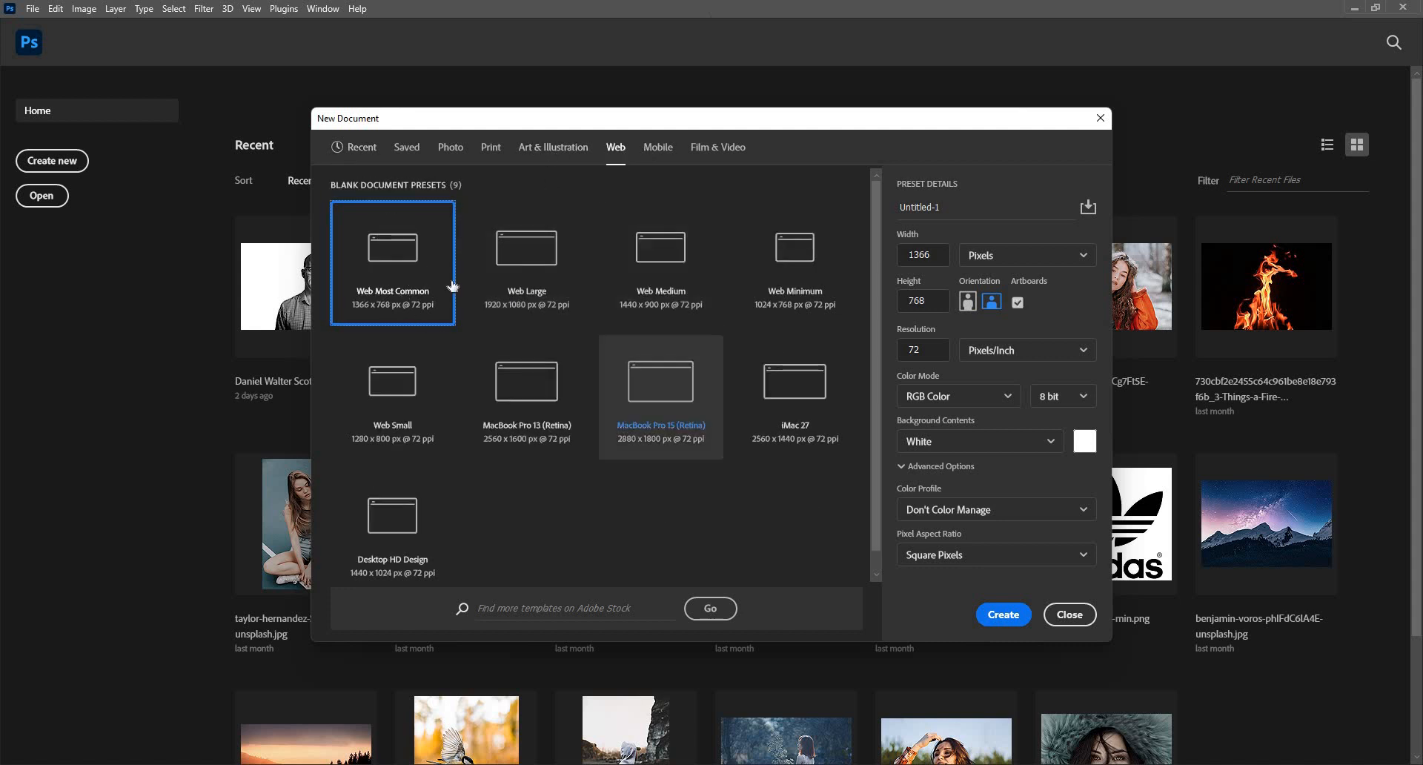
click(1010, 615)
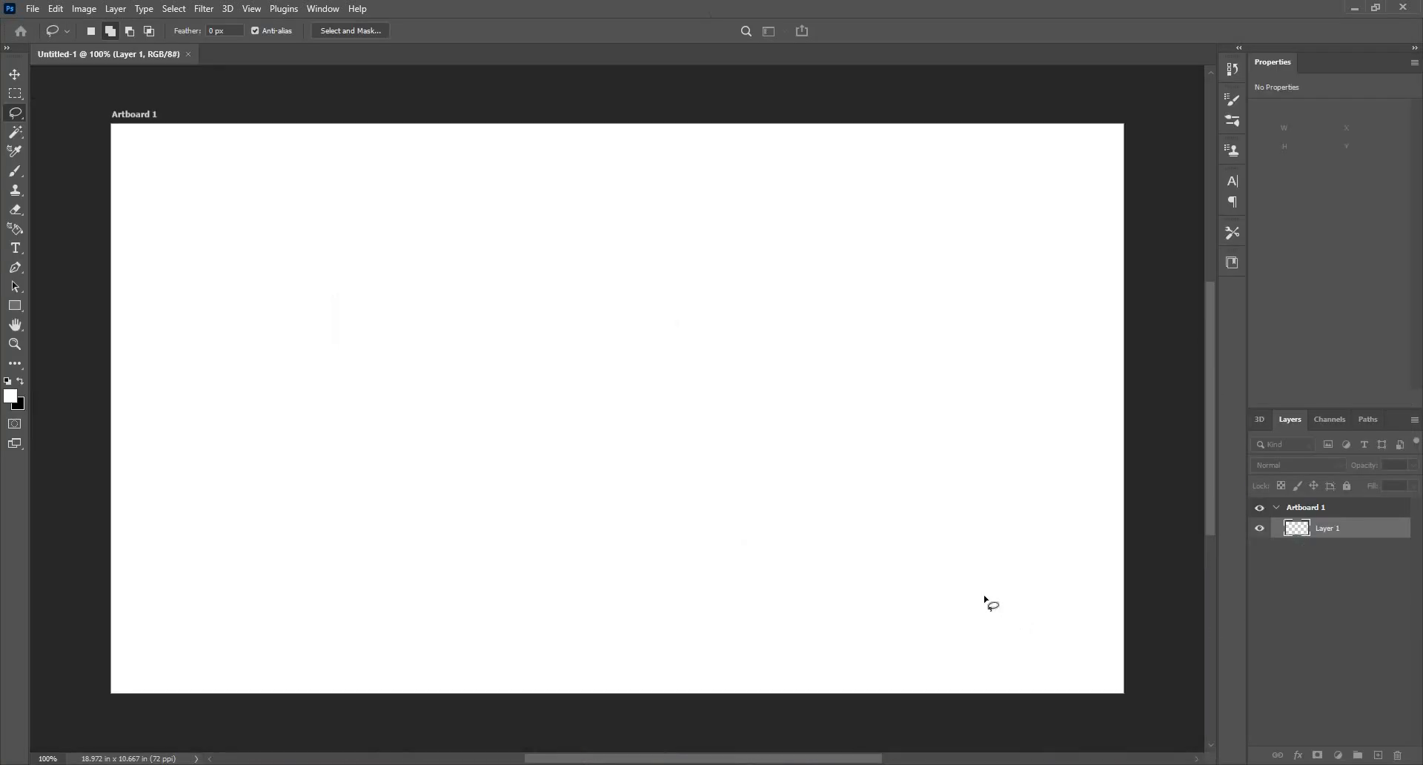
Step: Paste the screenshot of the KODAK lettering into the artboard and select its layer
key(ctrl+v)
scroll(729, 461, down, 2)
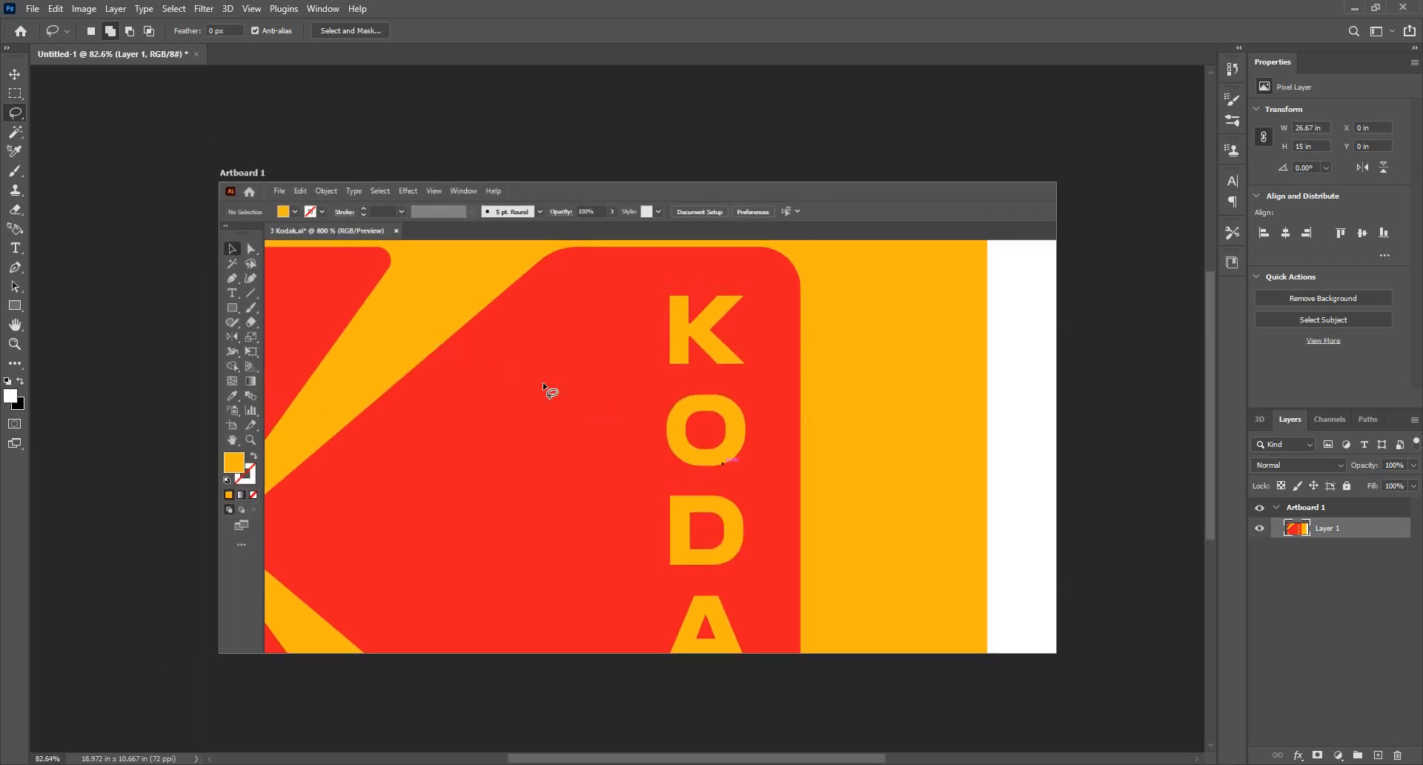
scroll(544, 383, down, 2)
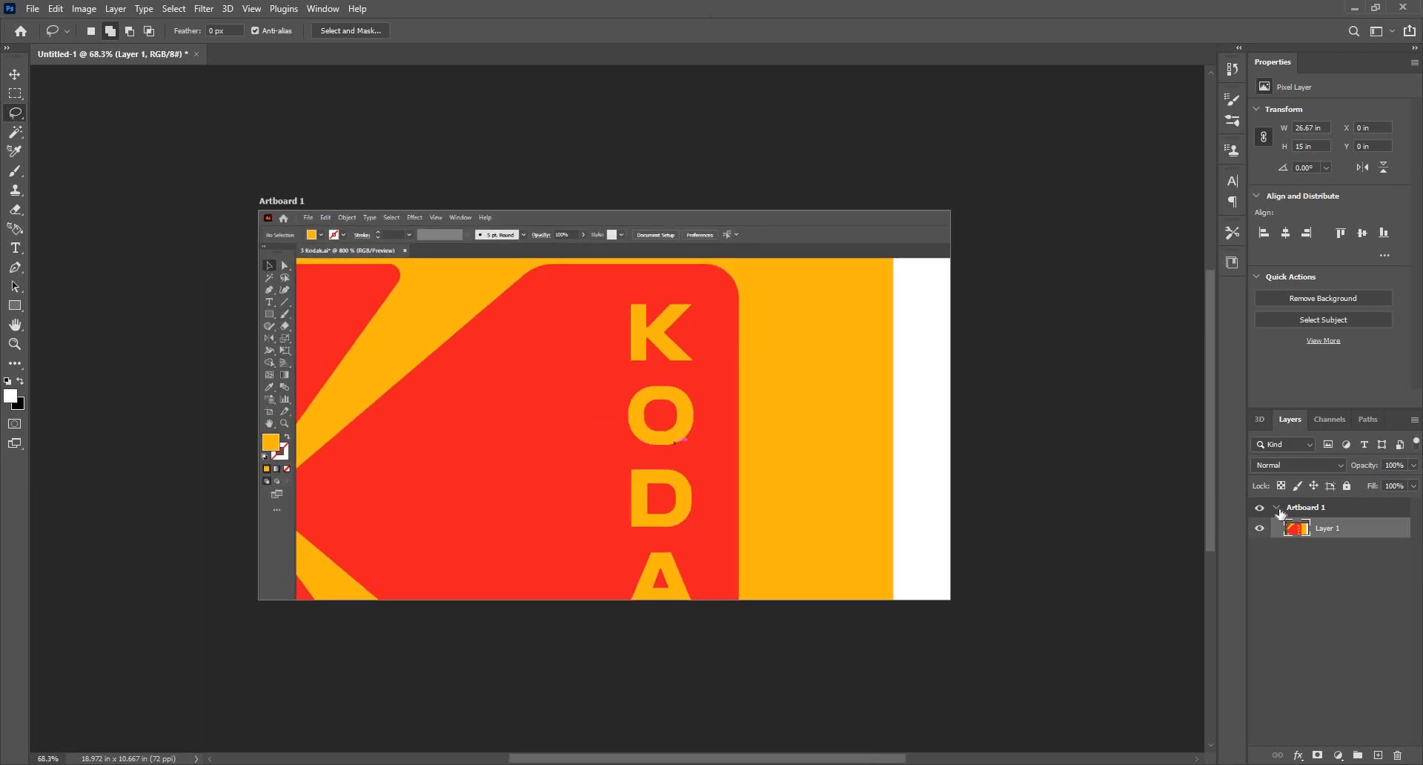
click(1277, 508)
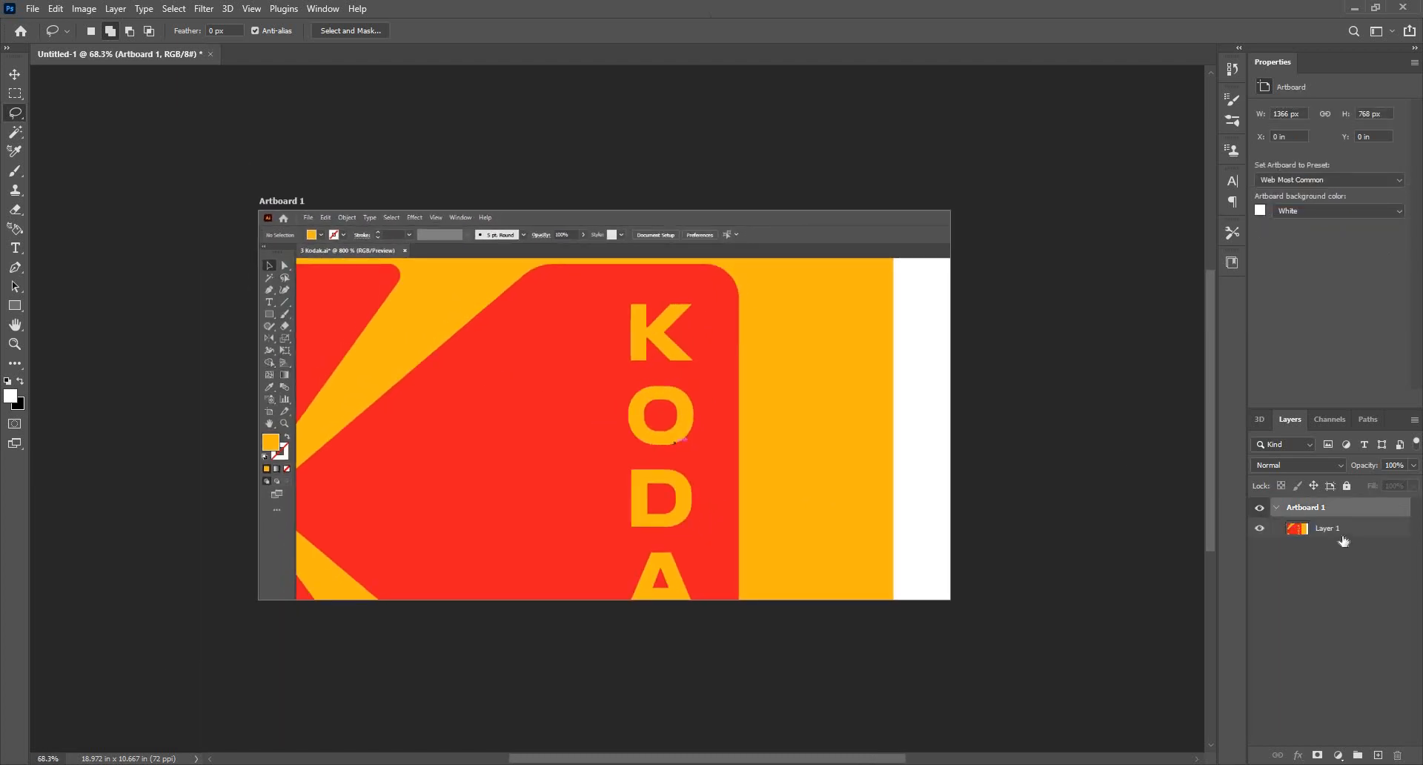
click(1342, 539)
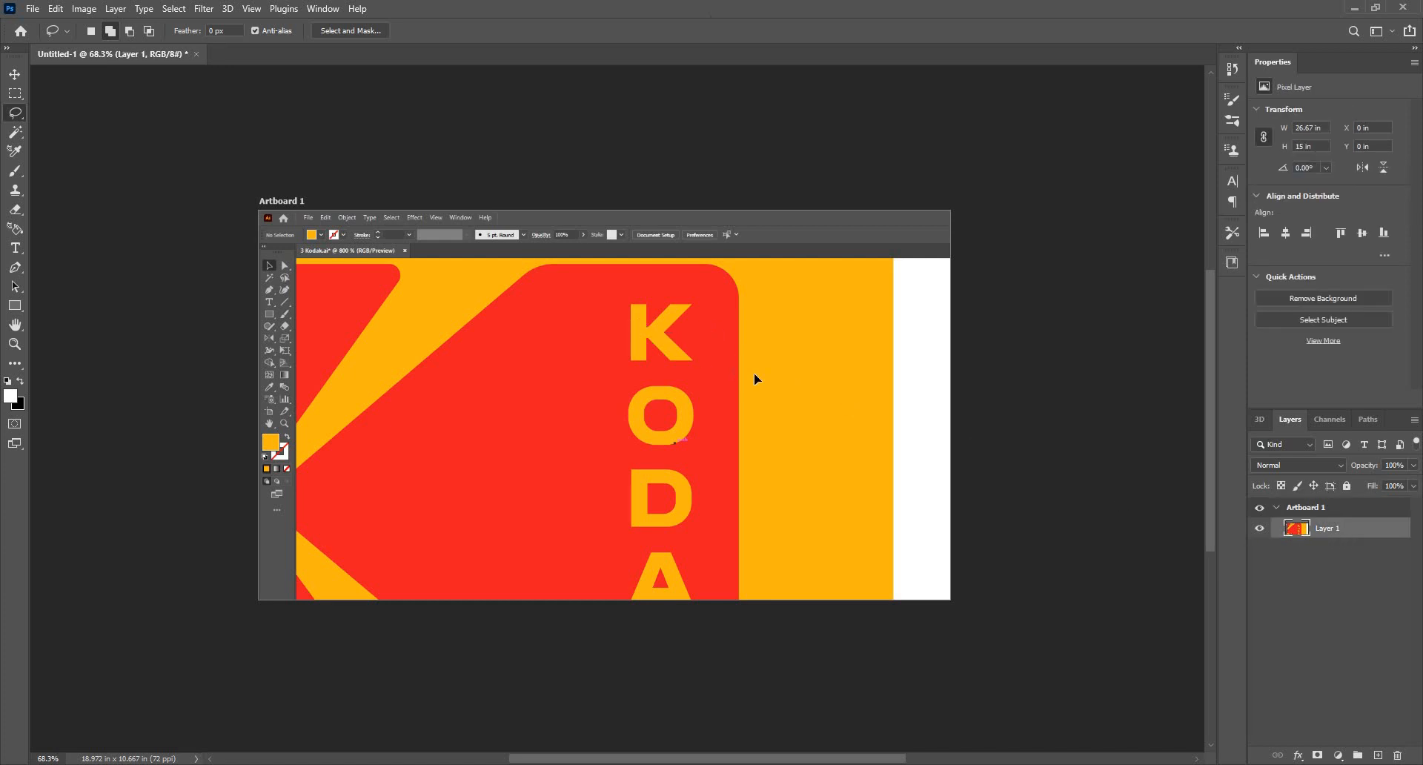
Step: Try to expand the canvas to the full pasted screenshot with Reveal All while it is still inside the artboard
key(ctrl+t)
scroll(511, 288, down, 3)
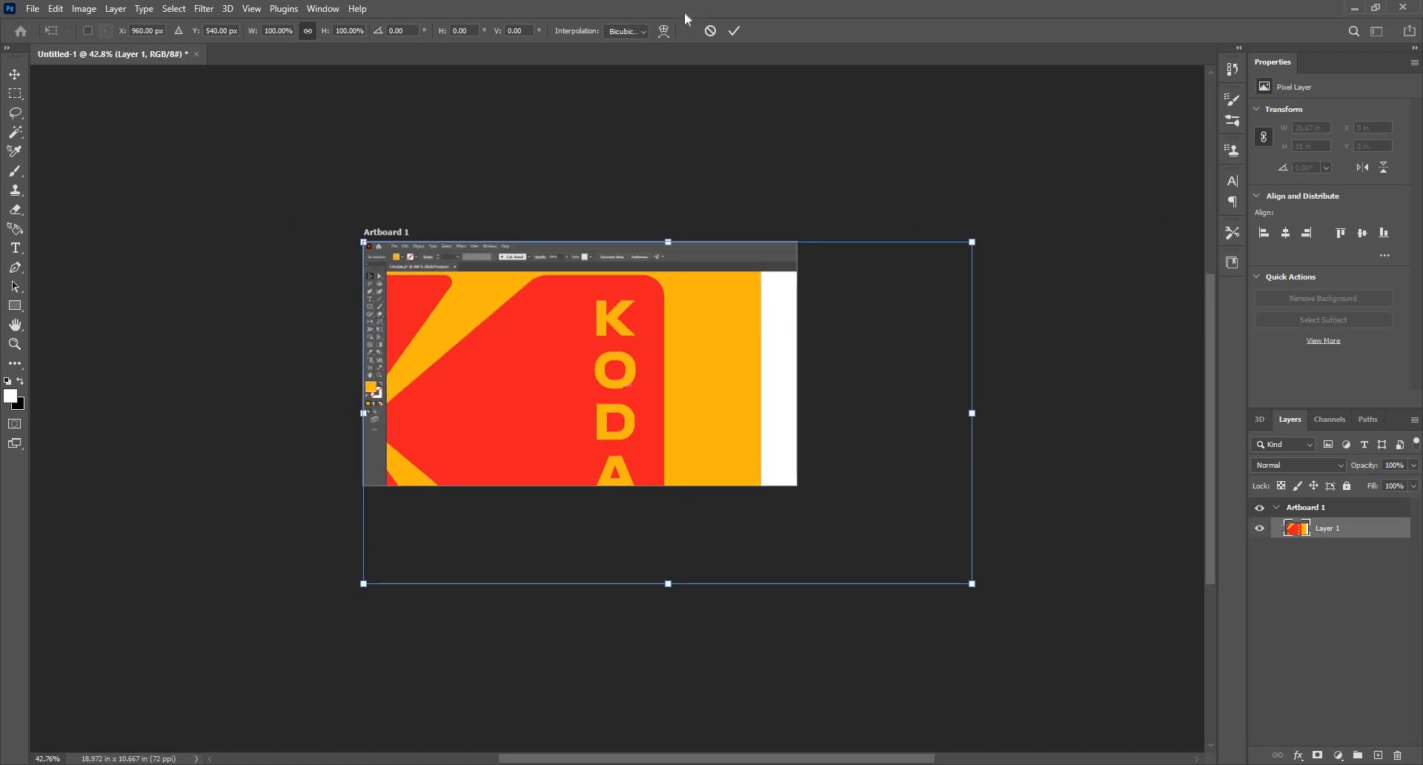
click(1334, 529)
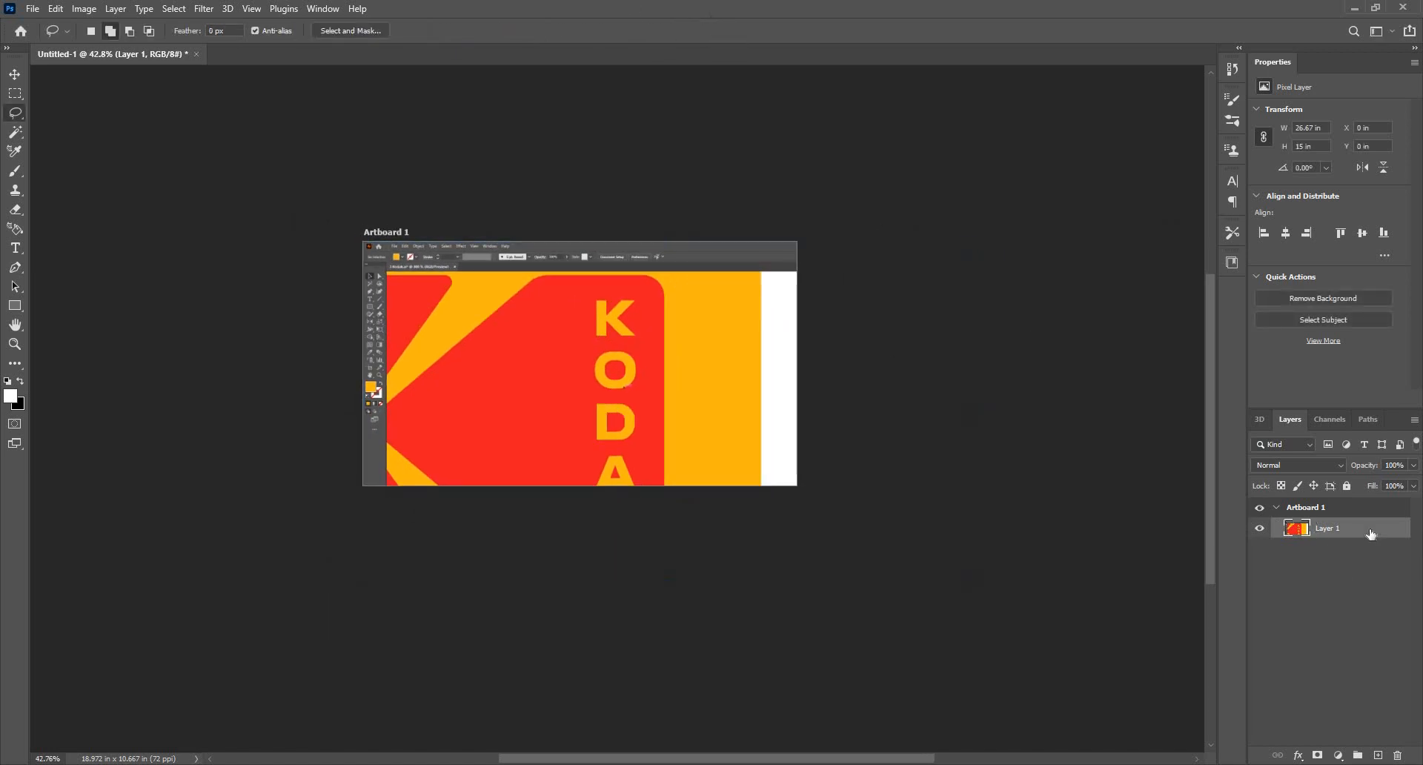
click(79, 13)
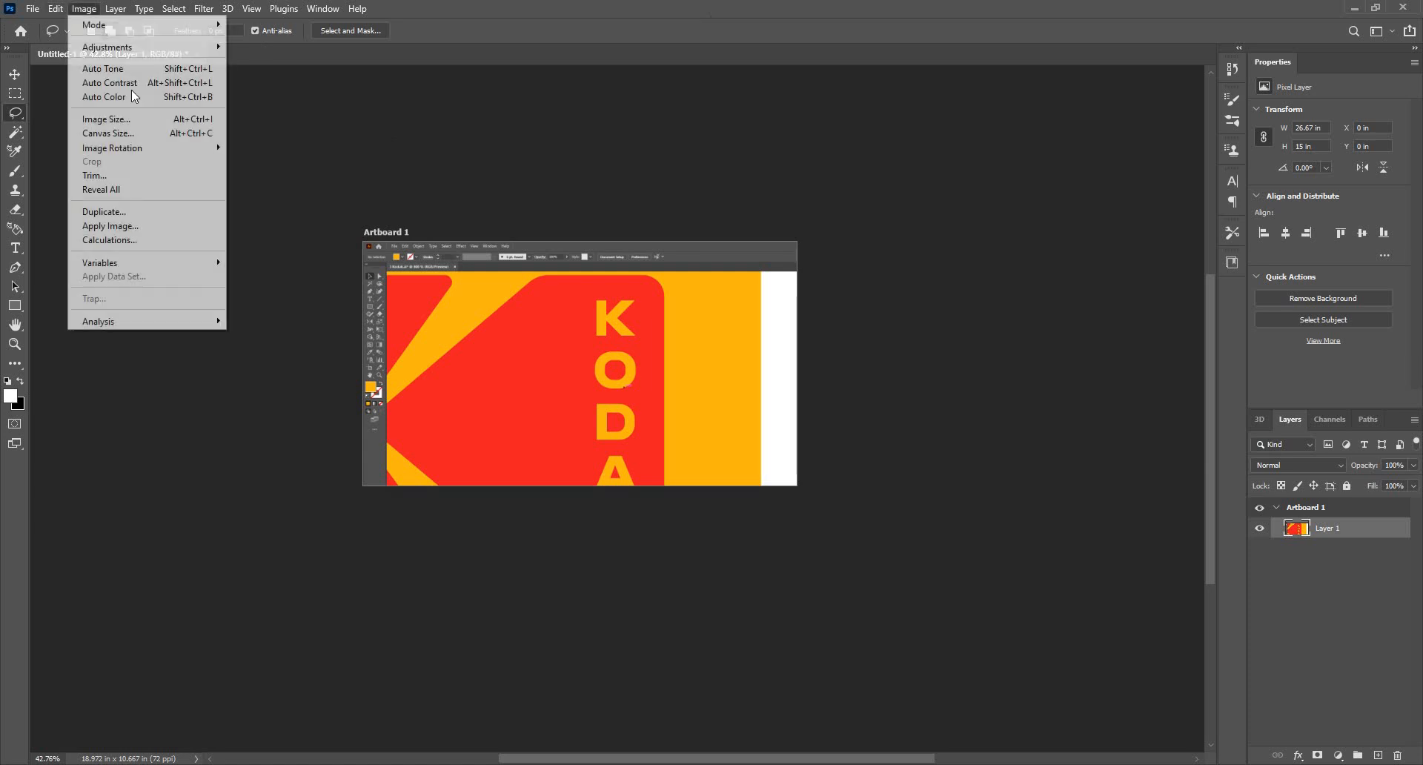
click(158, 191)
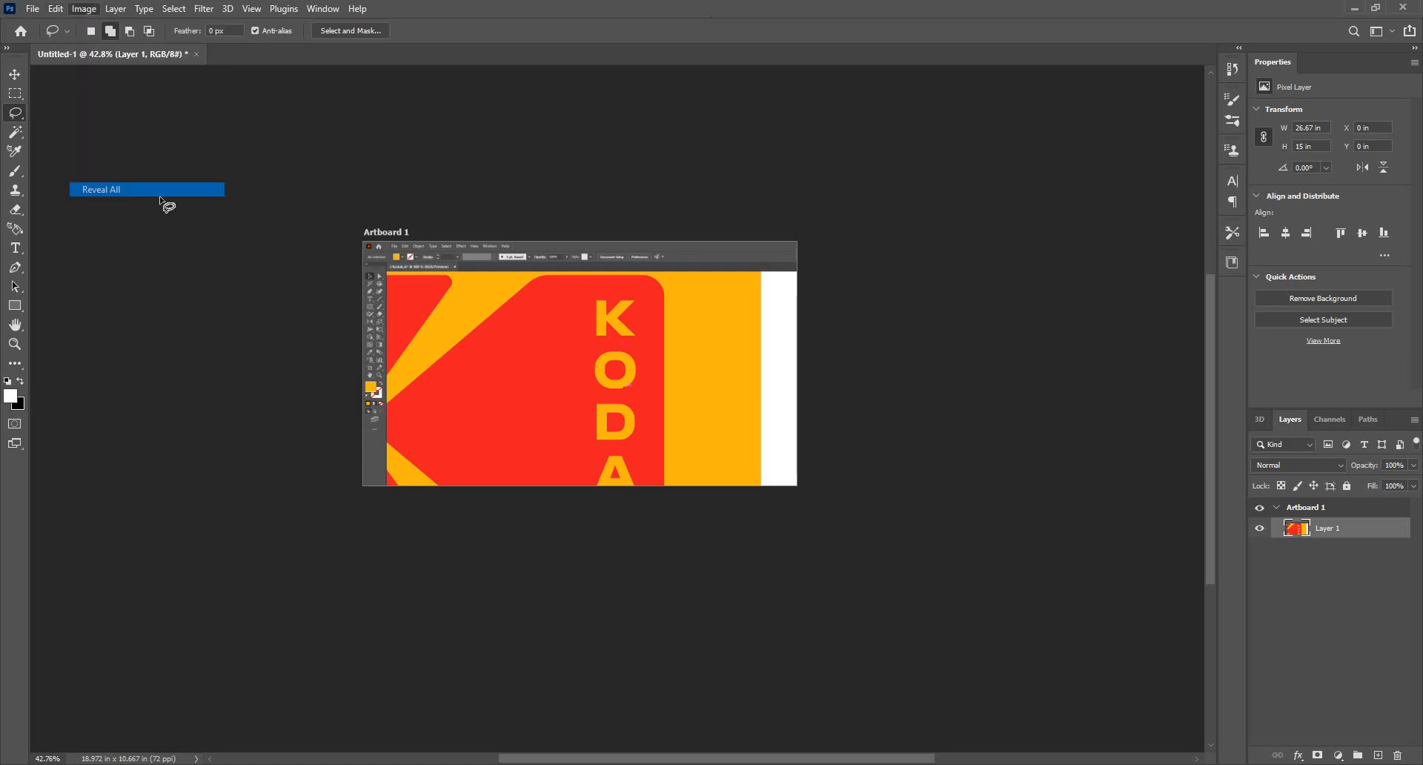
Step: Ungroup Artboard 1 and apply Reveal All so the canvas covers the full screenshot
right_click(1345, 505)
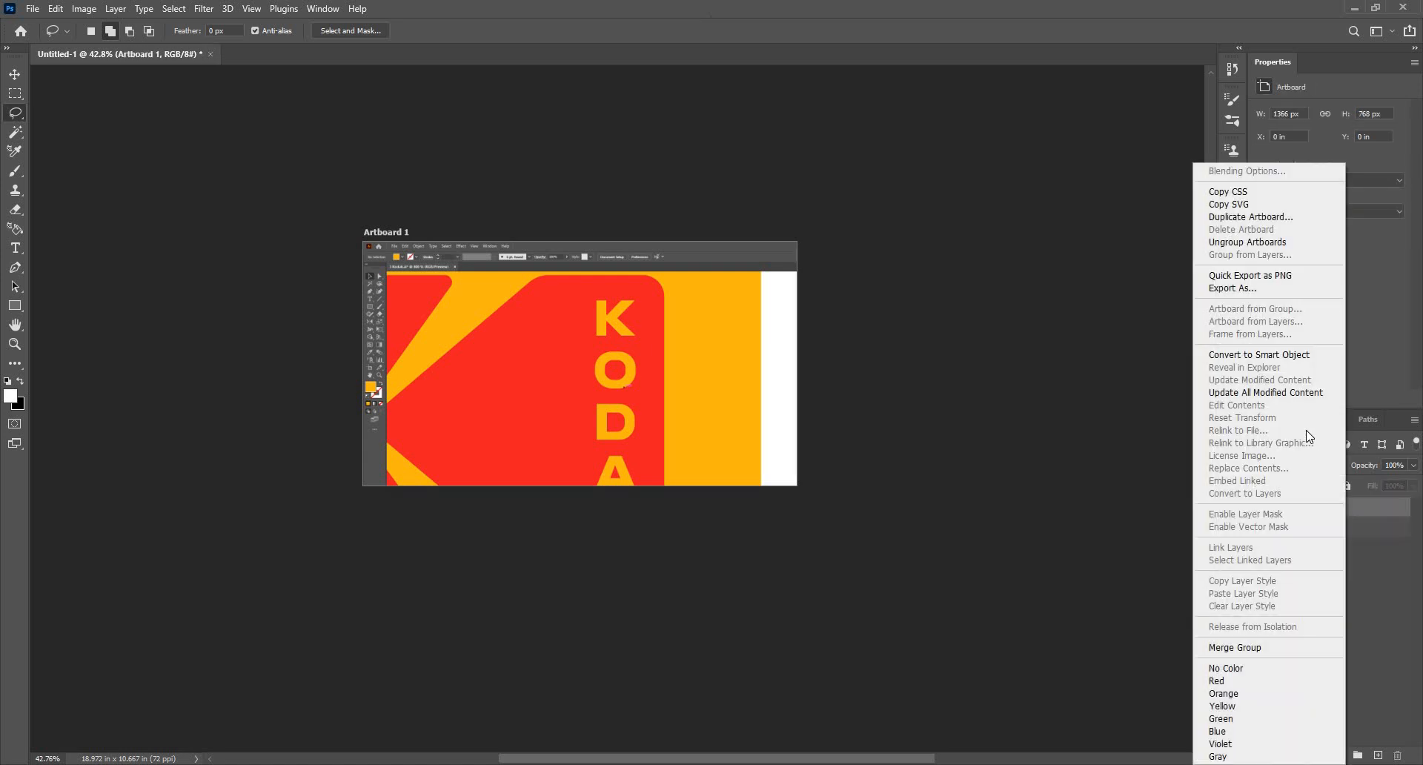
click(1269, 242)
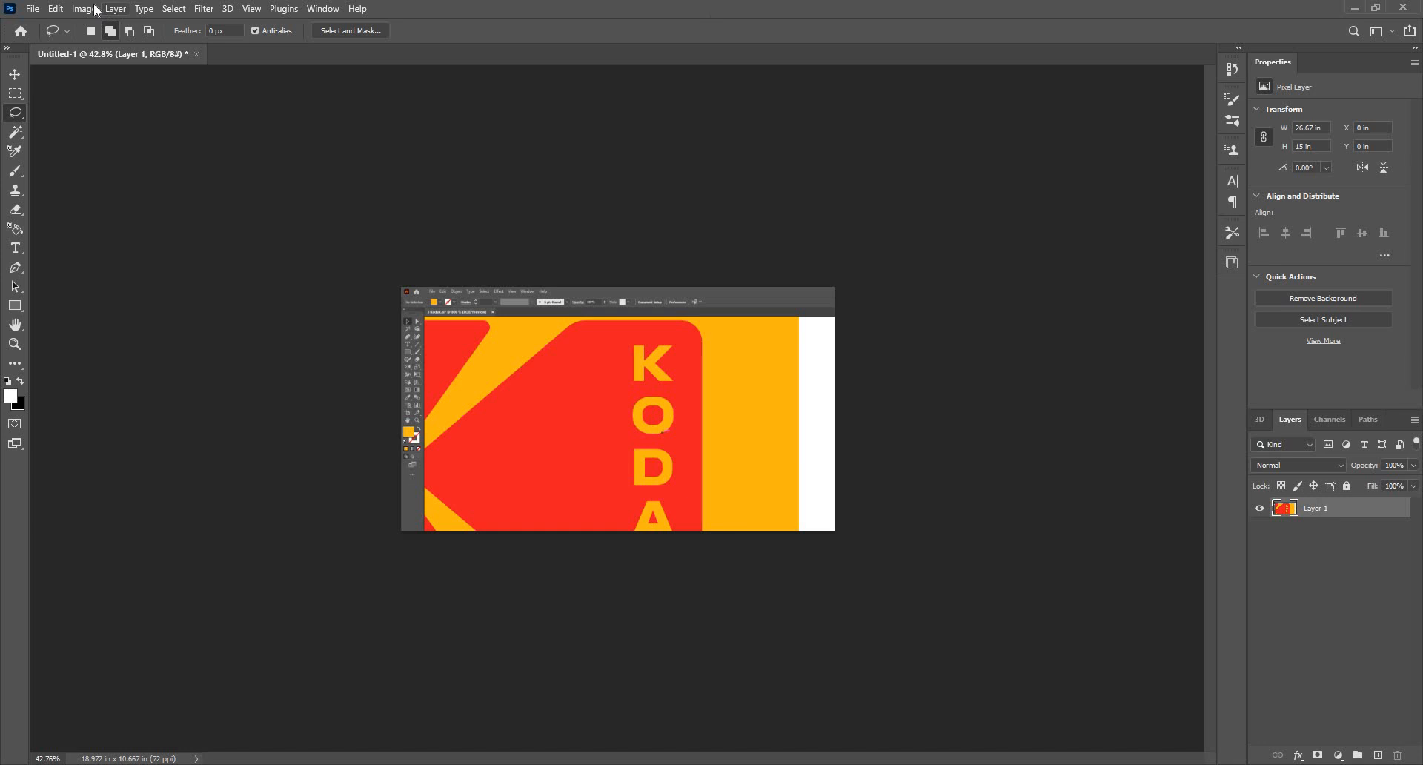
click(84, 8)
click(157, 191)
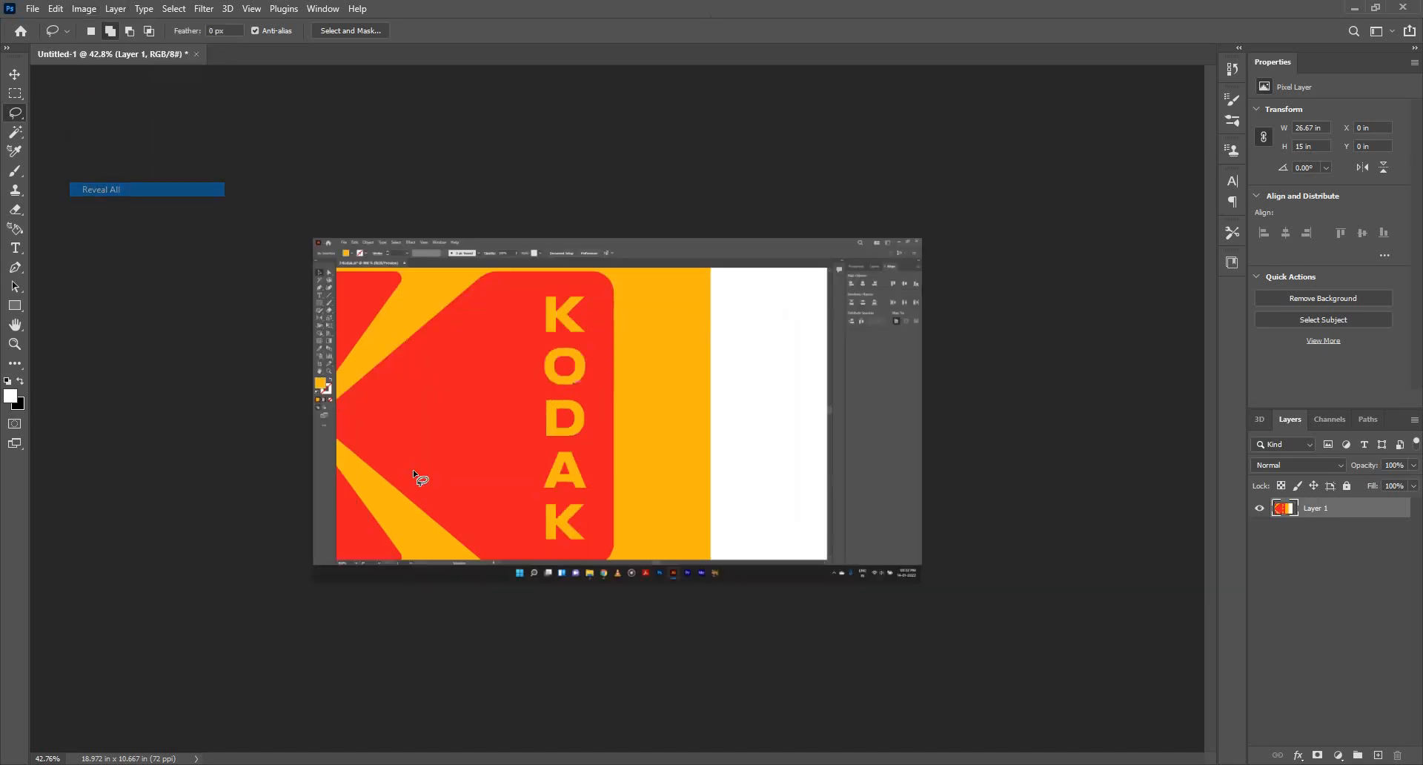
Step: Copy a rectangular selection around the vertical KODAK lettering to its own layer and delete the full screenshot layer
scroll(497, 284, up, 5)
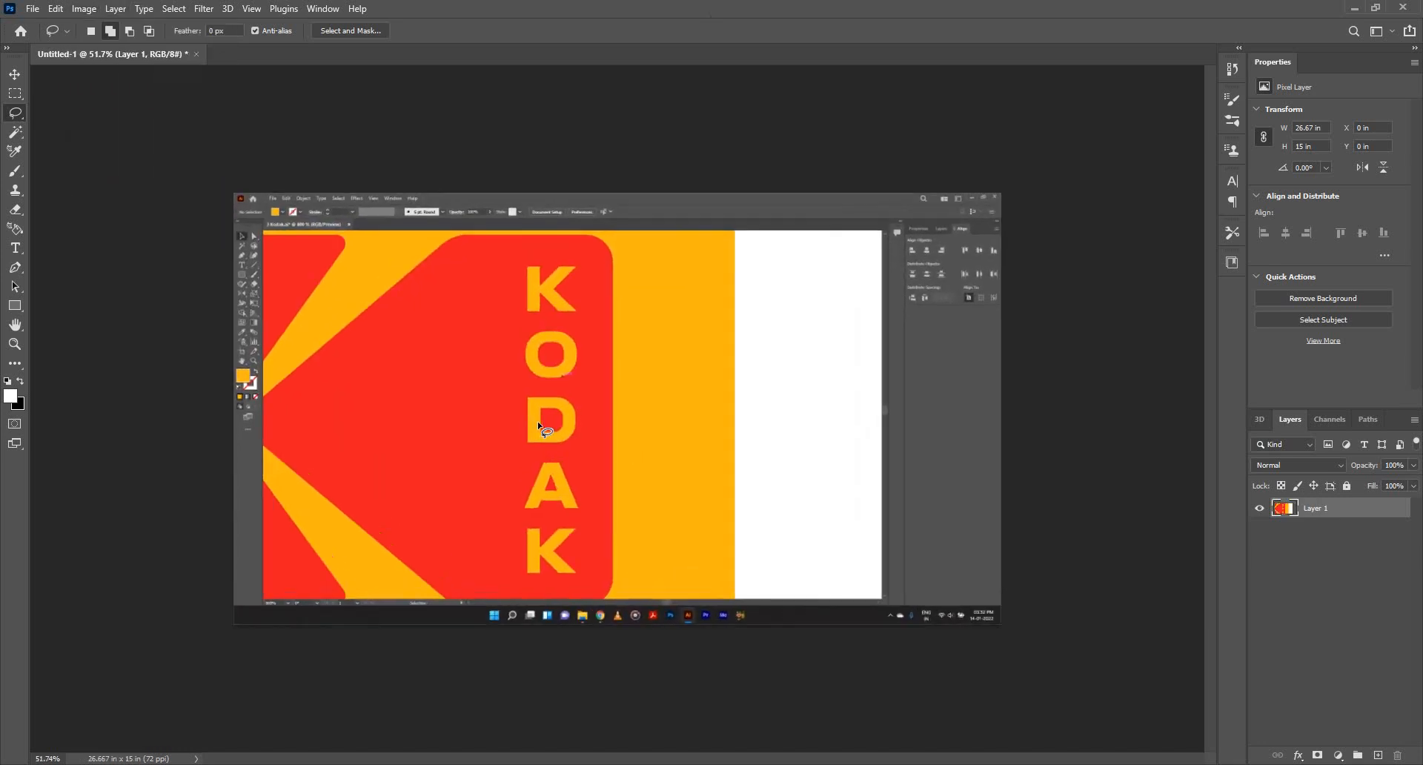
key(v)
scroll(585, 400, up, 3)
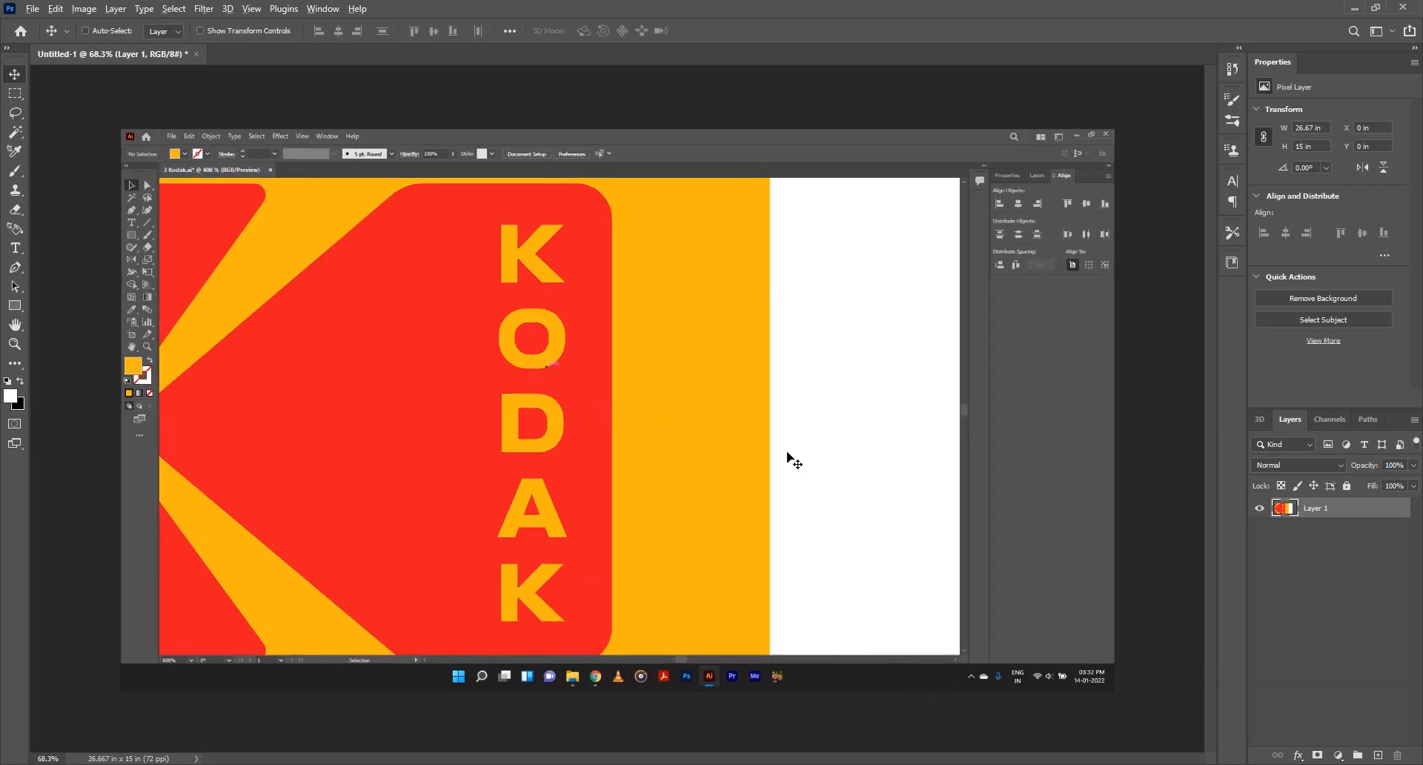
scroll(461, 303, down, 2)
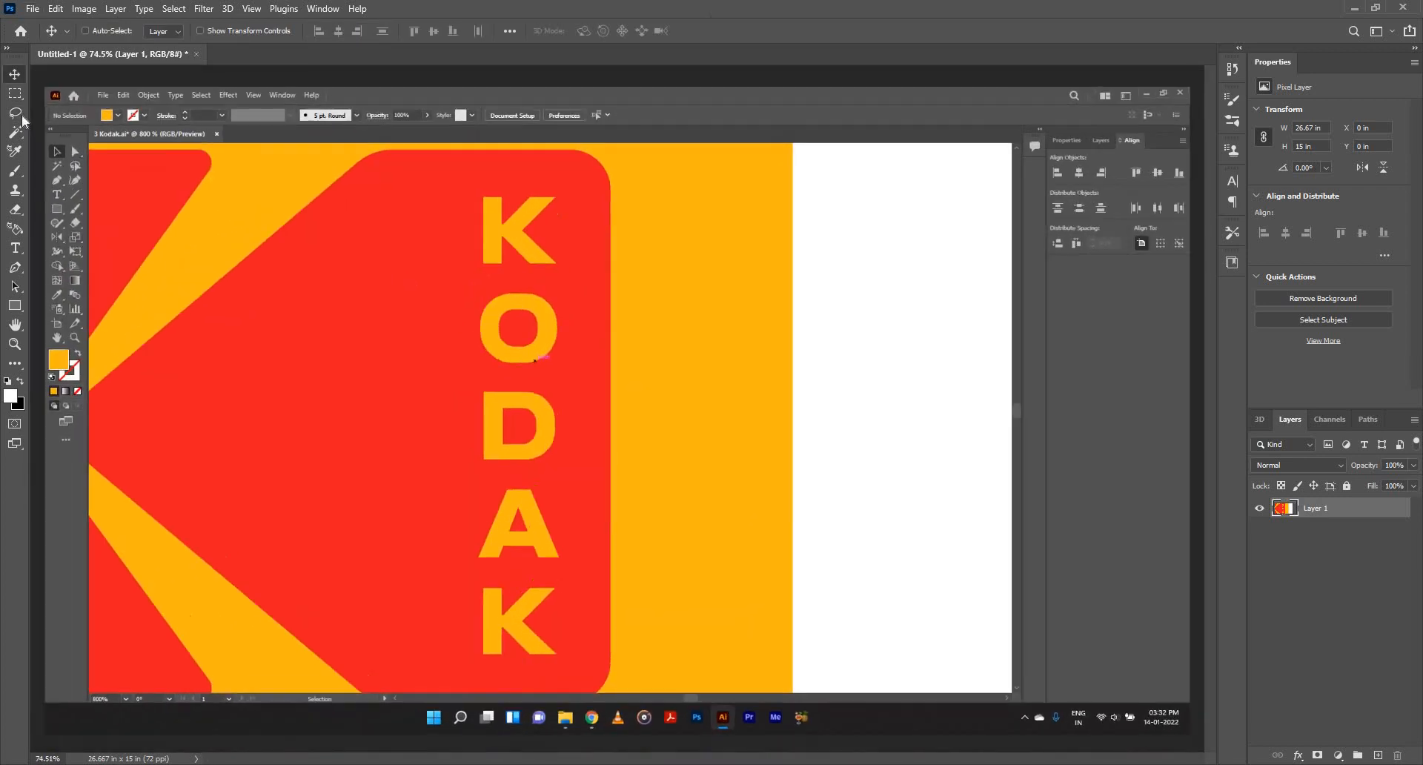
key(m)
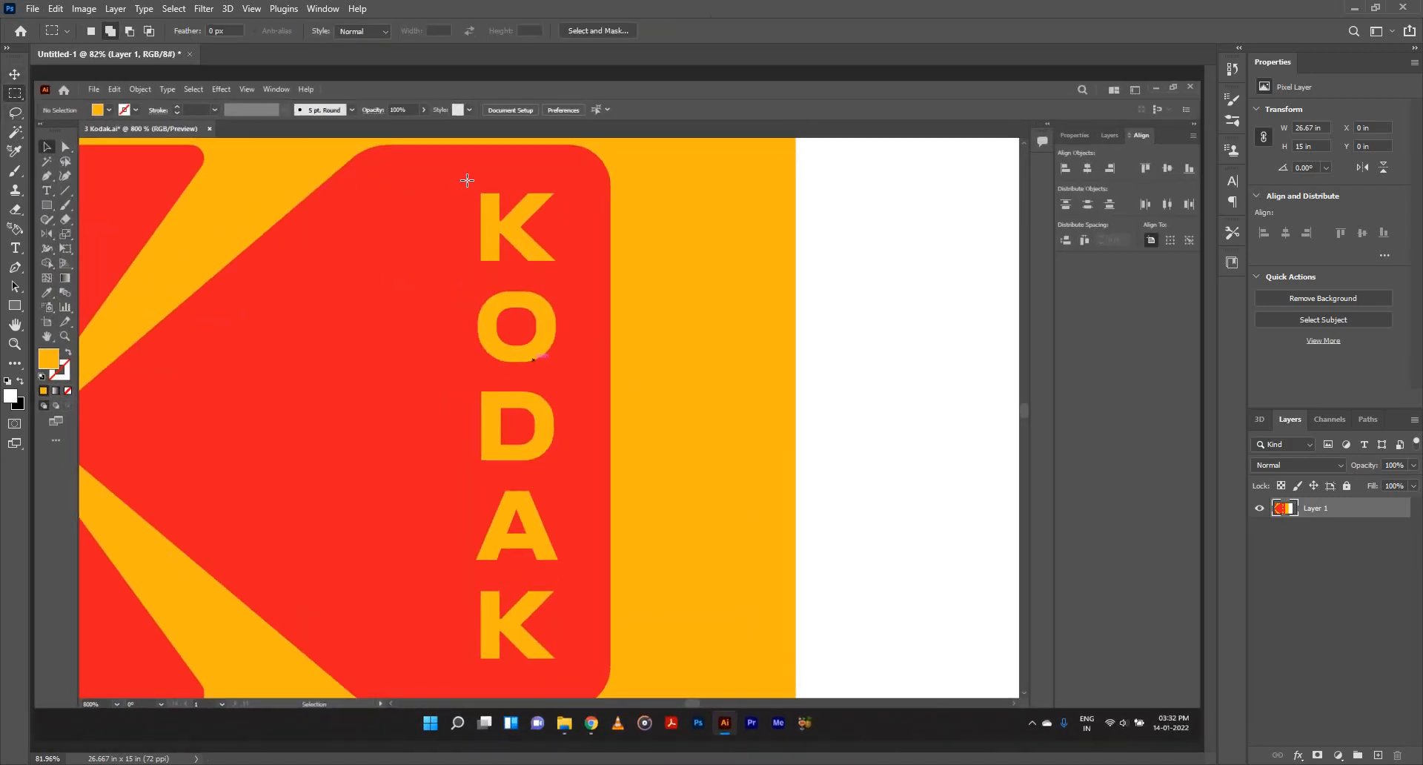
drag(466, 179, 571, 676)
key(ctrl+j)
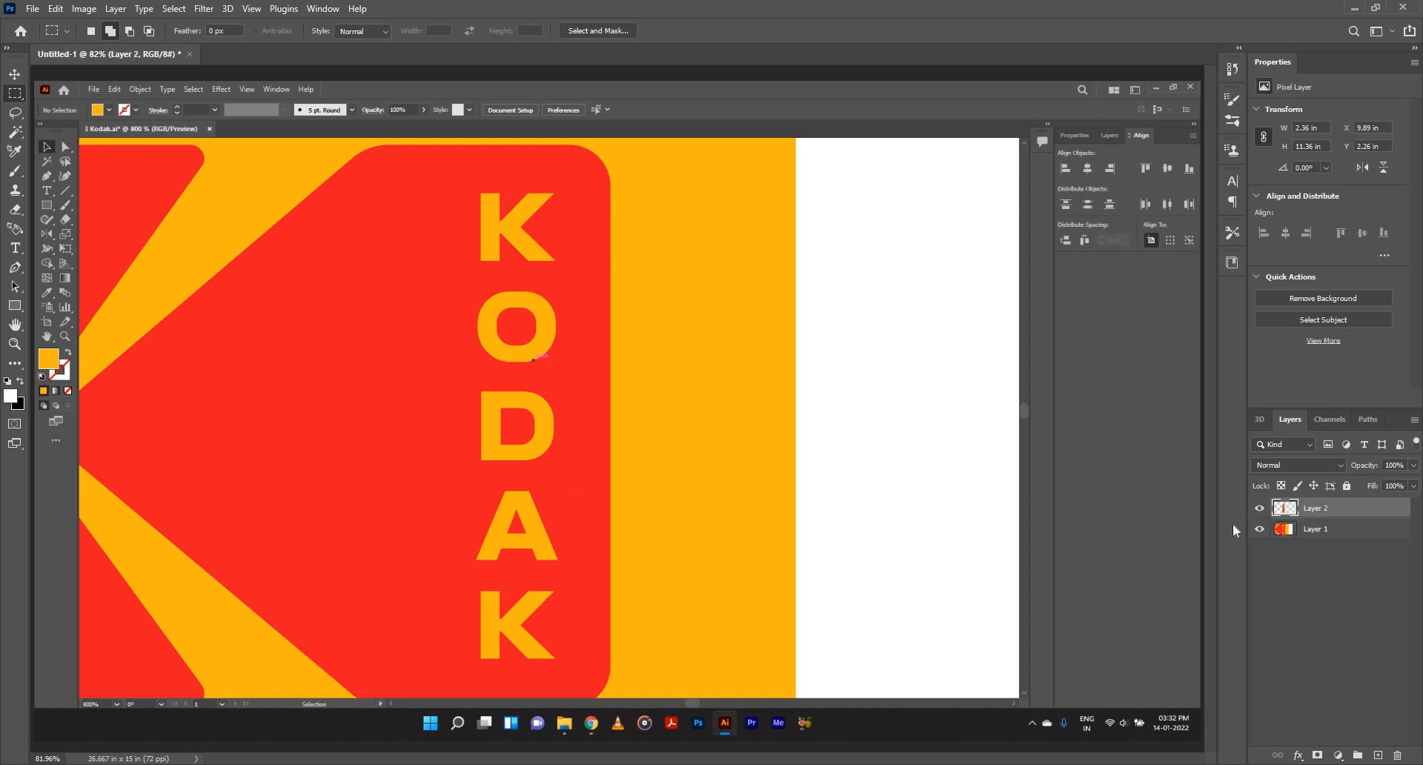
click(1334, 539)
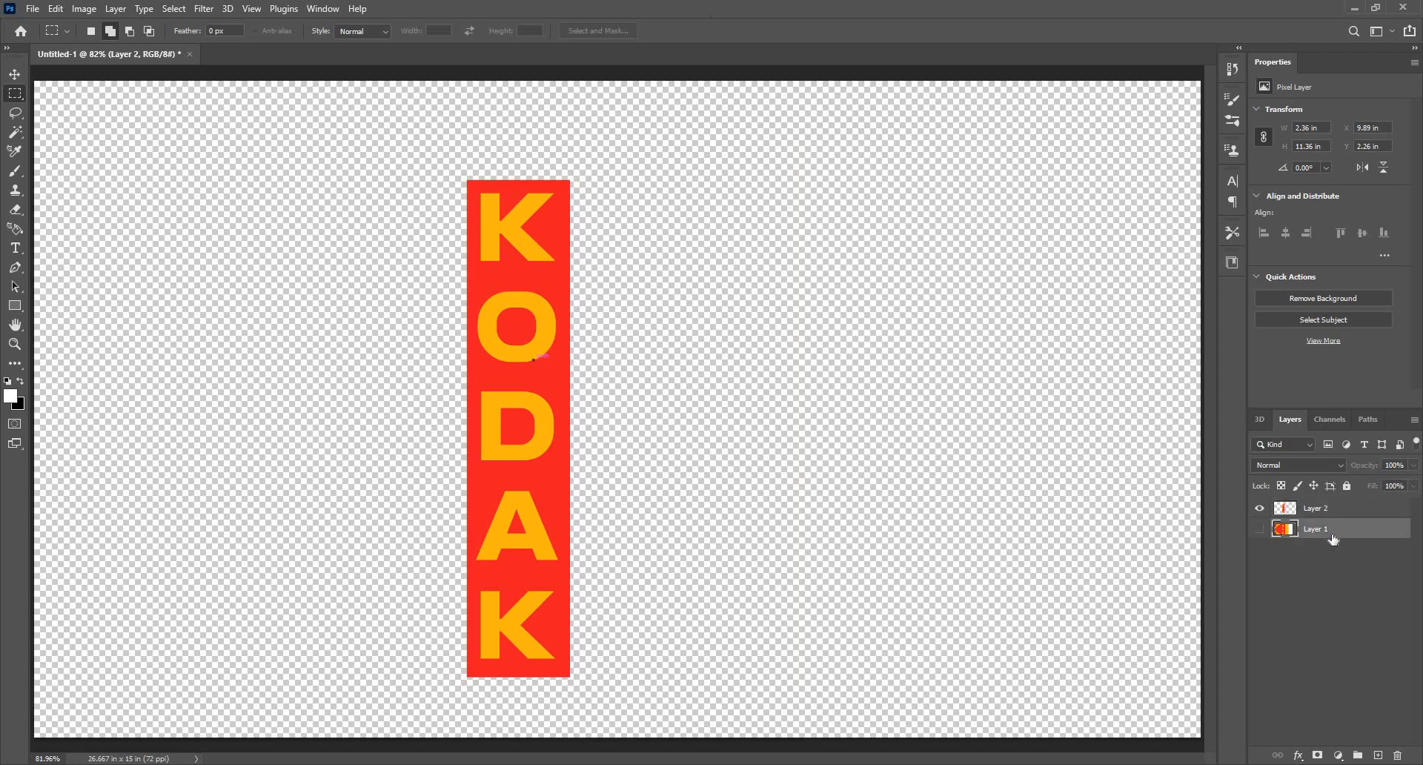
key(Delete)
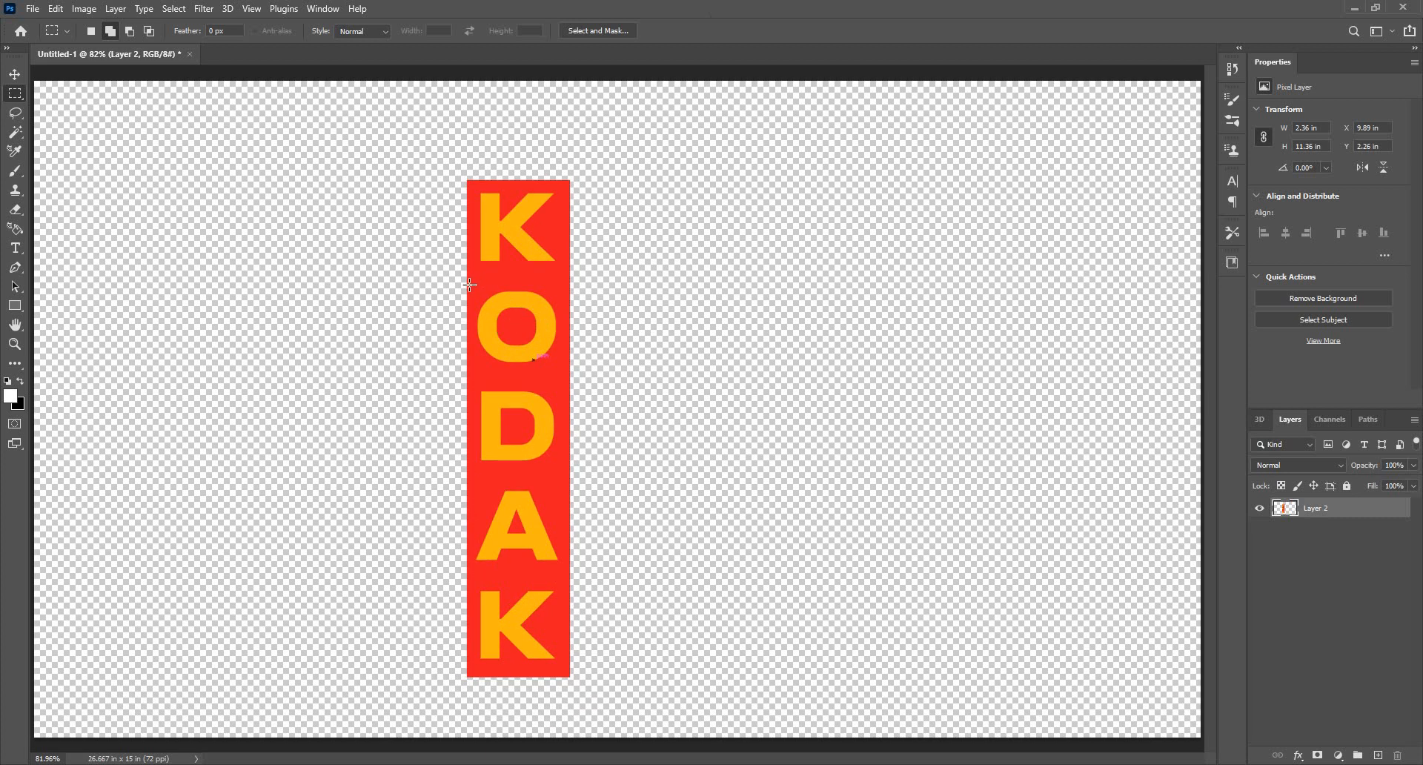
Step: Copy the O from the vertical strip to a new layer and place it directly to the right of the top K
drag(465, 283, 575, 372)
key(ctrl+j)
key(v)
drag(495, 295, 599, 192)
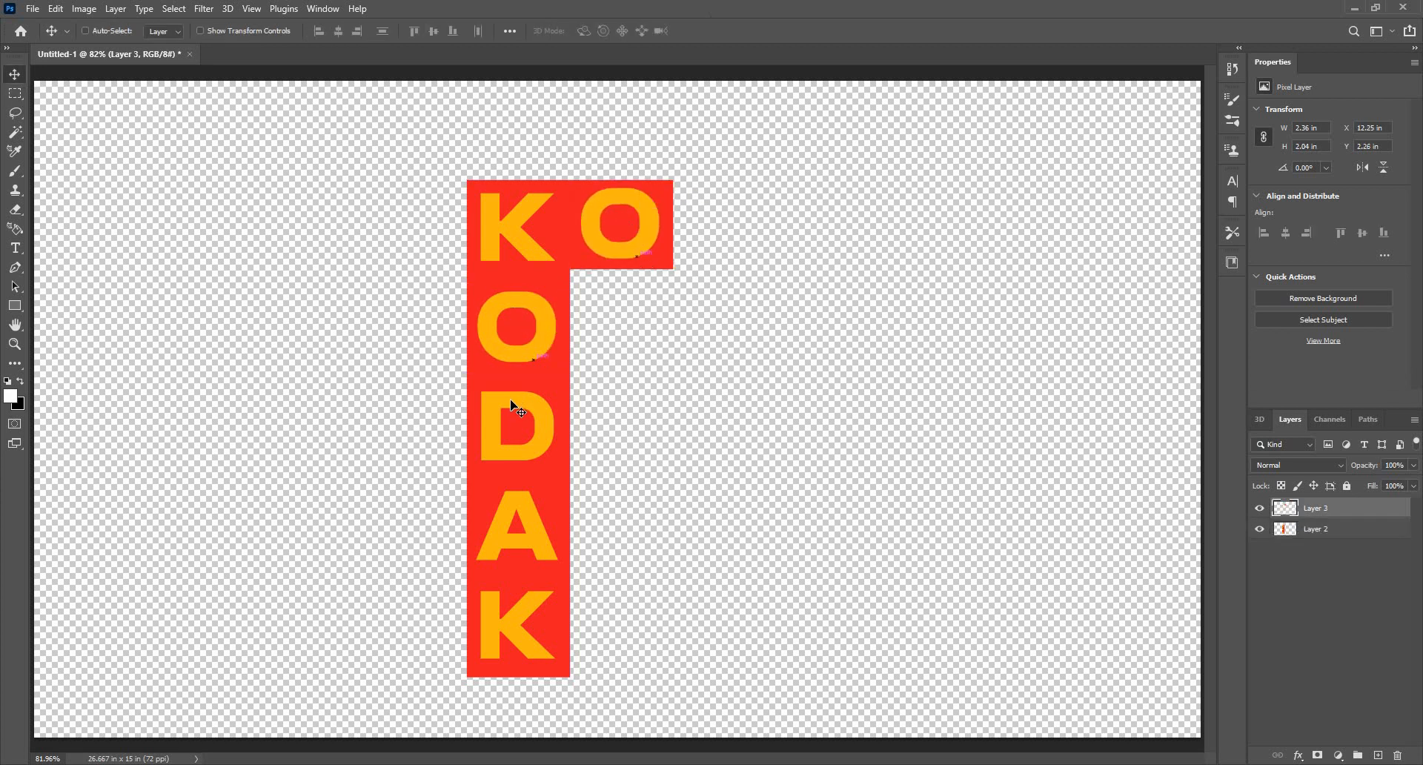
Step: Copy the D from the vertical strip on Layer 2 to a new layer and place it directly after the O in the top row
key(m)
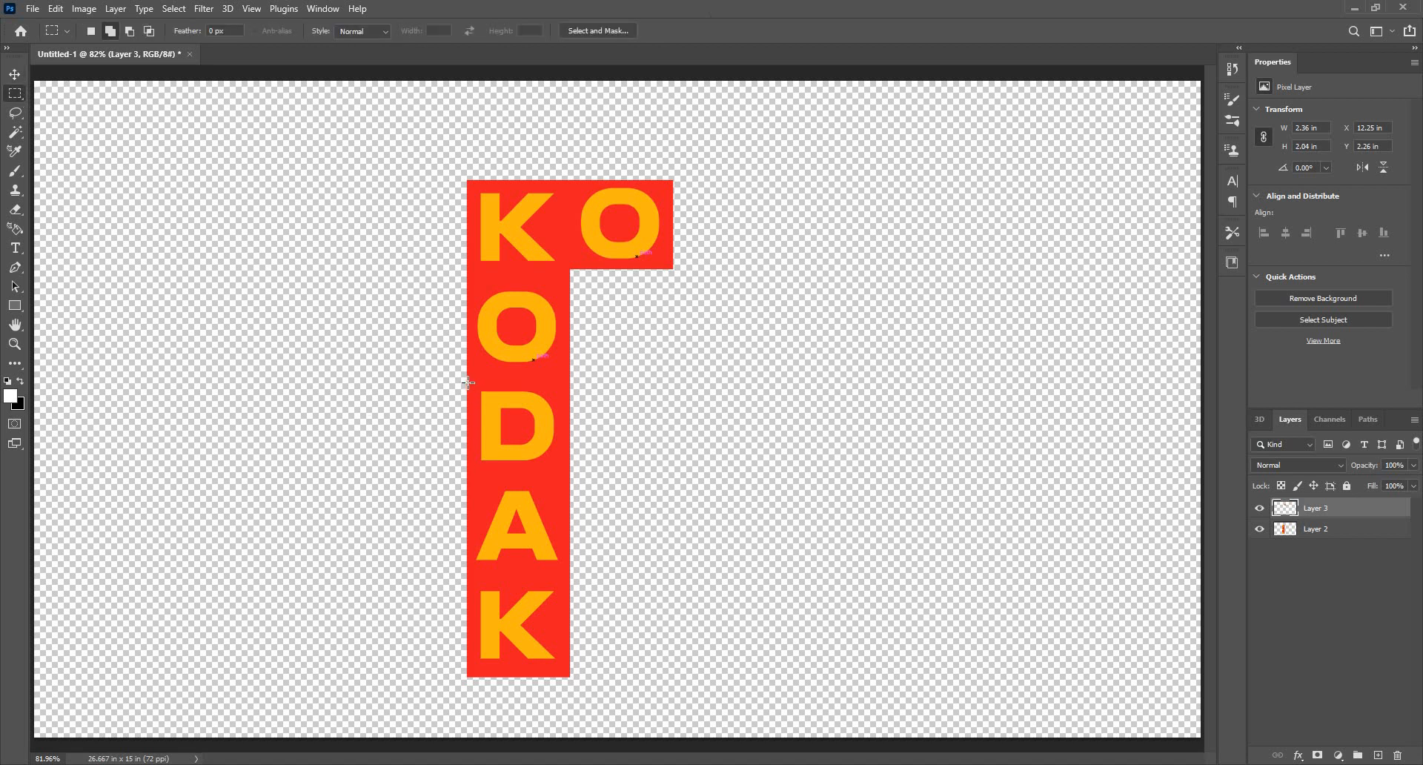
drag(467, 380, 571, 472)
key(ctrl+j)
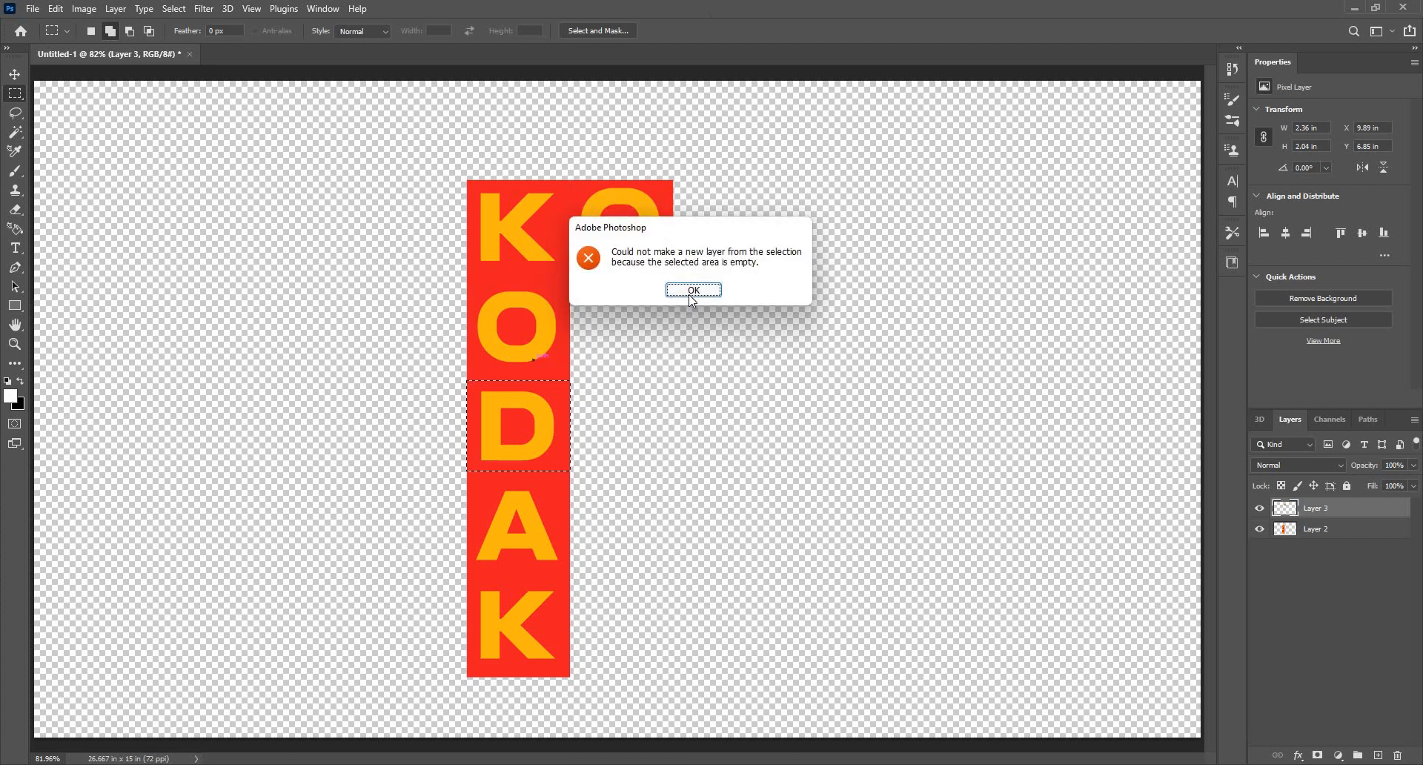
click(693, 291)
click(1334, 532)
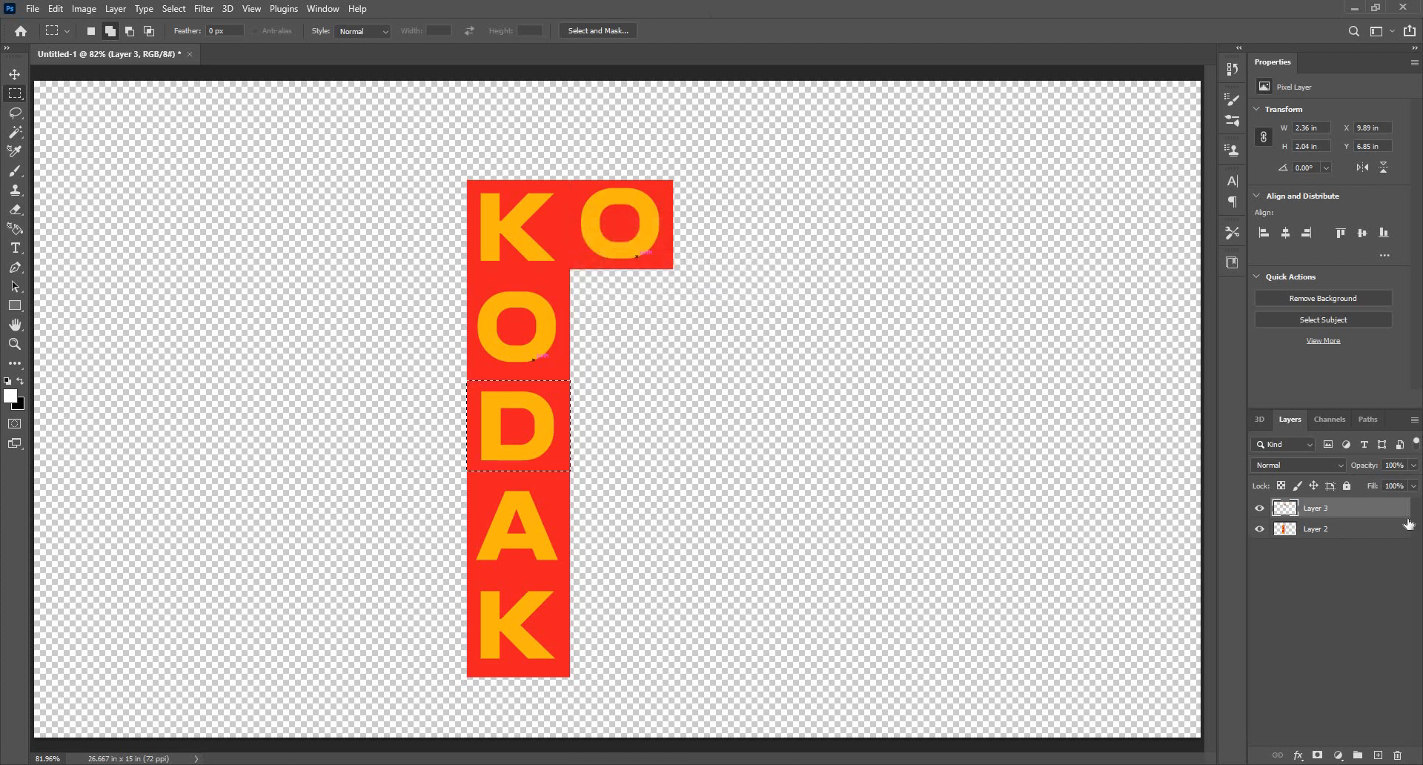
key(ctrl+j)
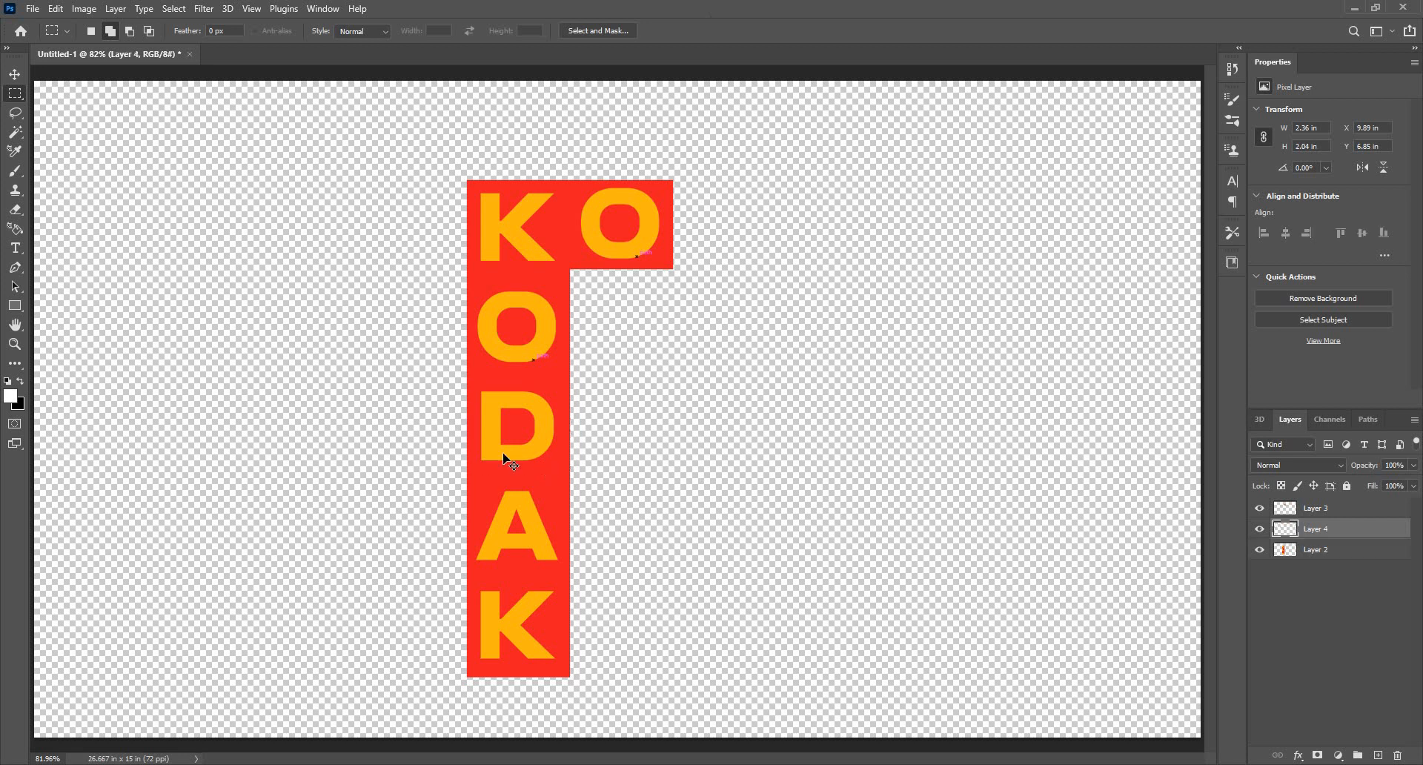
key(v)
drag(536, 428, 743, 228)
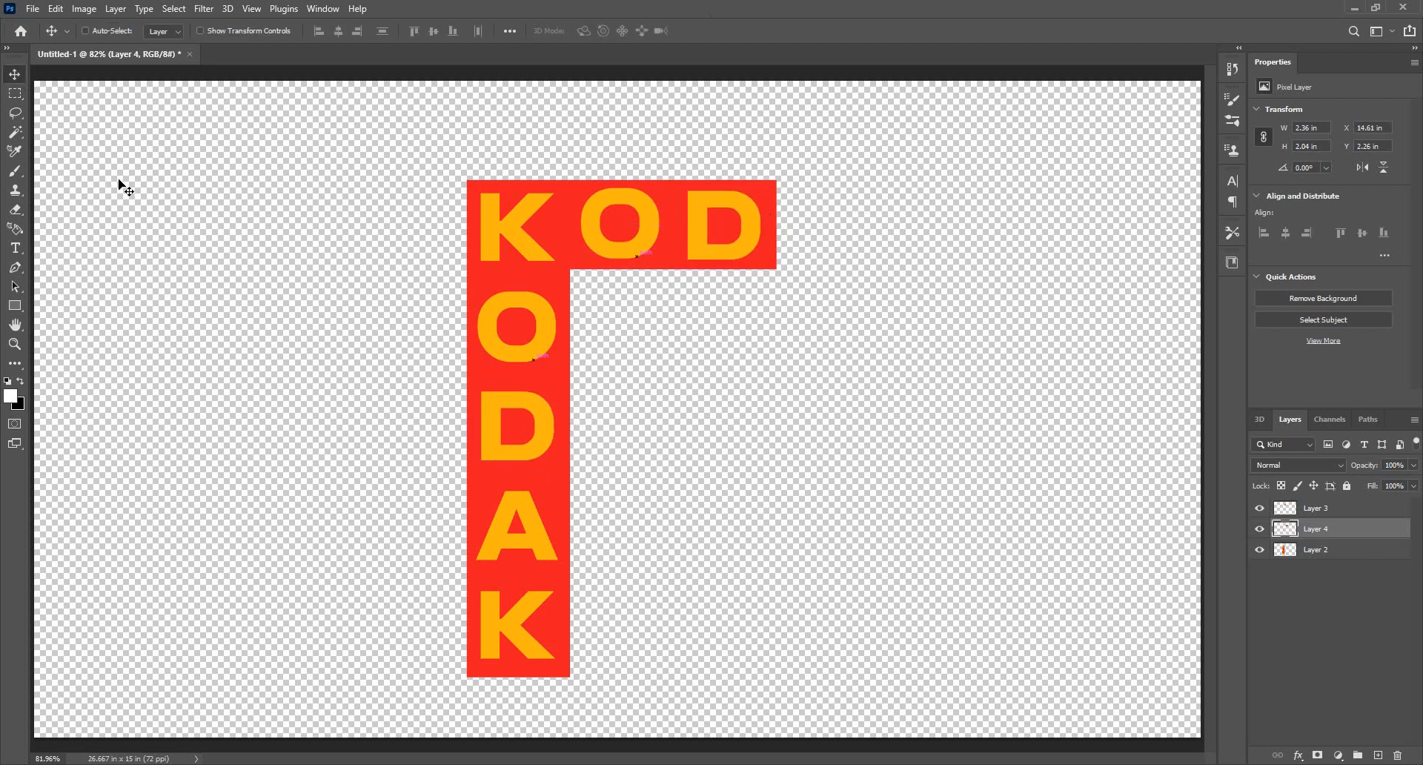
Step: Copy the A from the vertical strip on Layer 2 to a new layer and place it directly after the D in the top row
key(alt+bracketleft)
key(m)
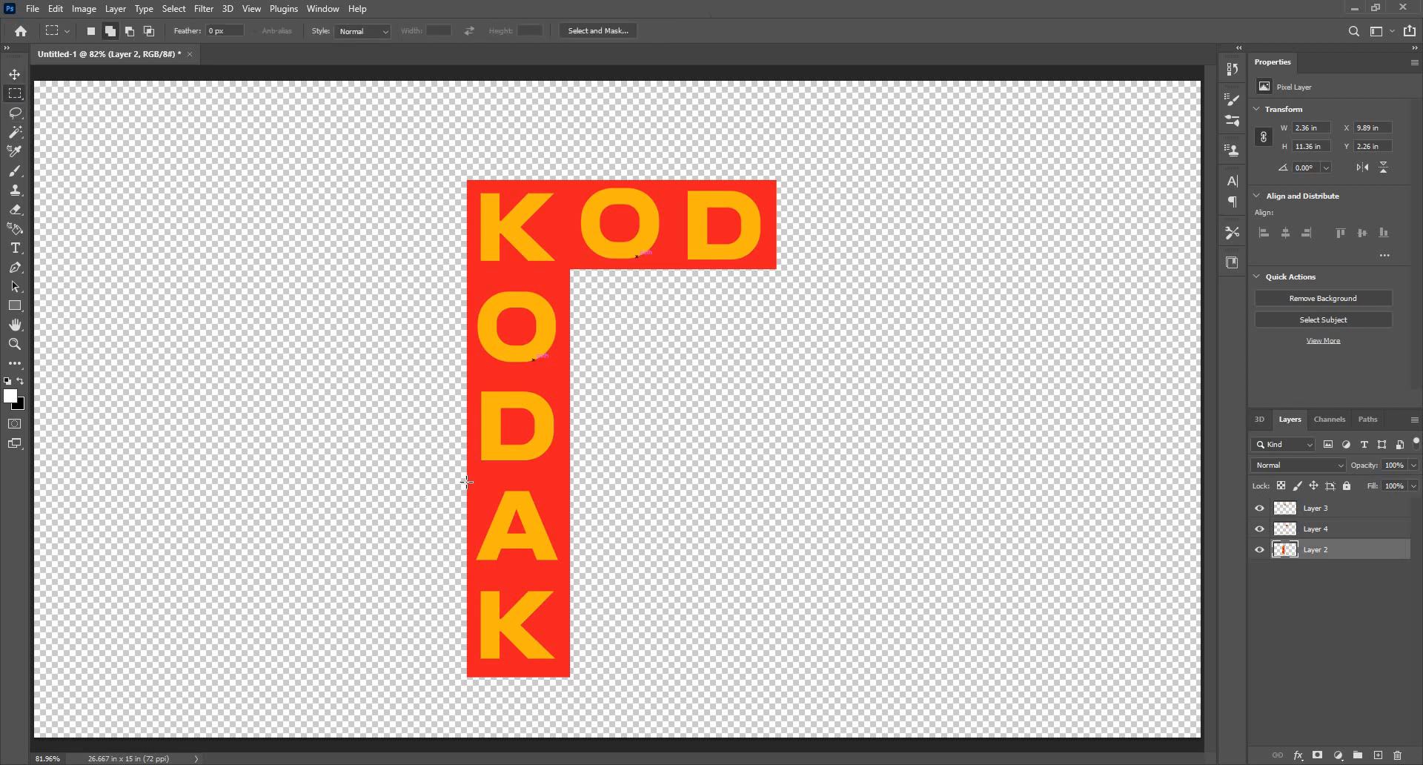
drag(468, 480, 570, 571)
key(ctrl+j)
key(v)
drag(524, 529, 833, 228)
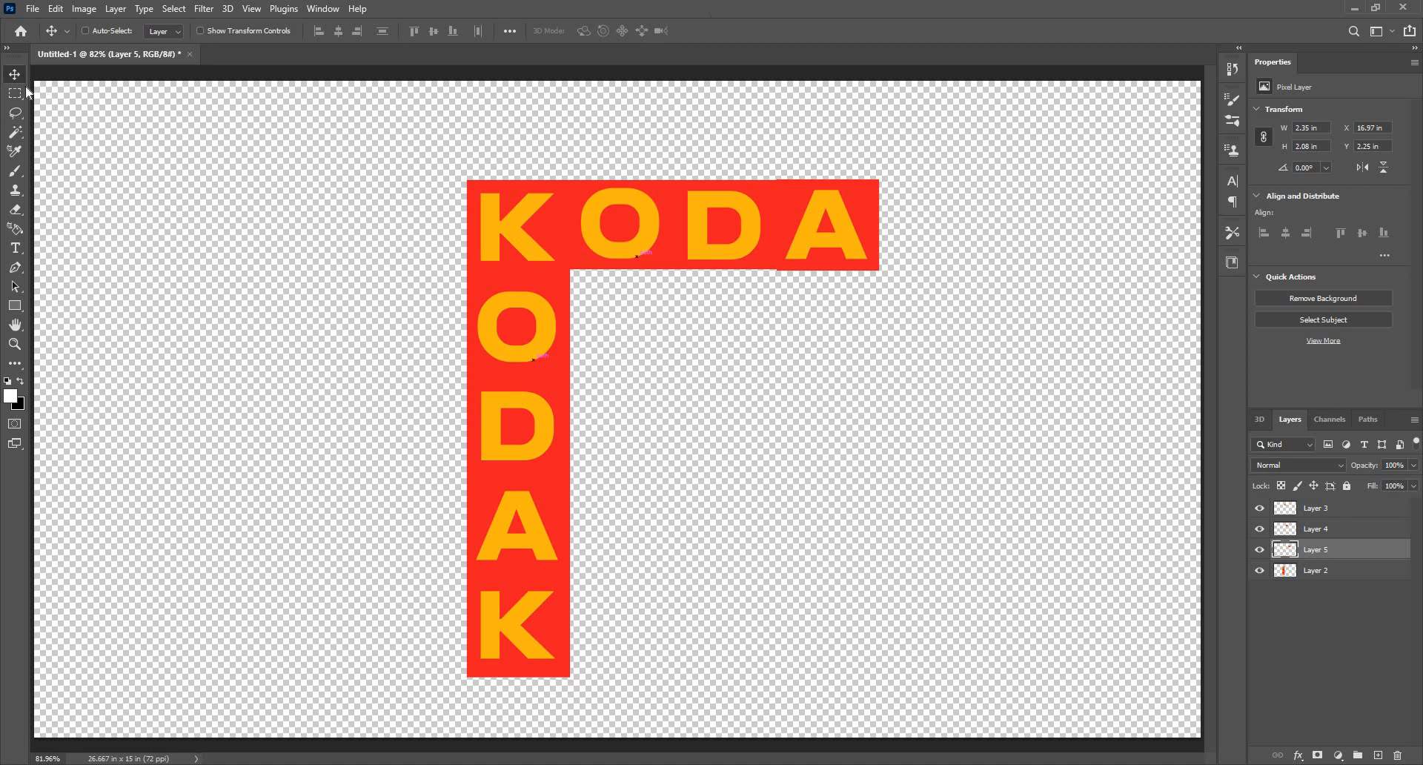
Step: Copy the bottom K from the vertical strip on Layer 2 to a new layer and place it directly after the A in the top row
key(m)
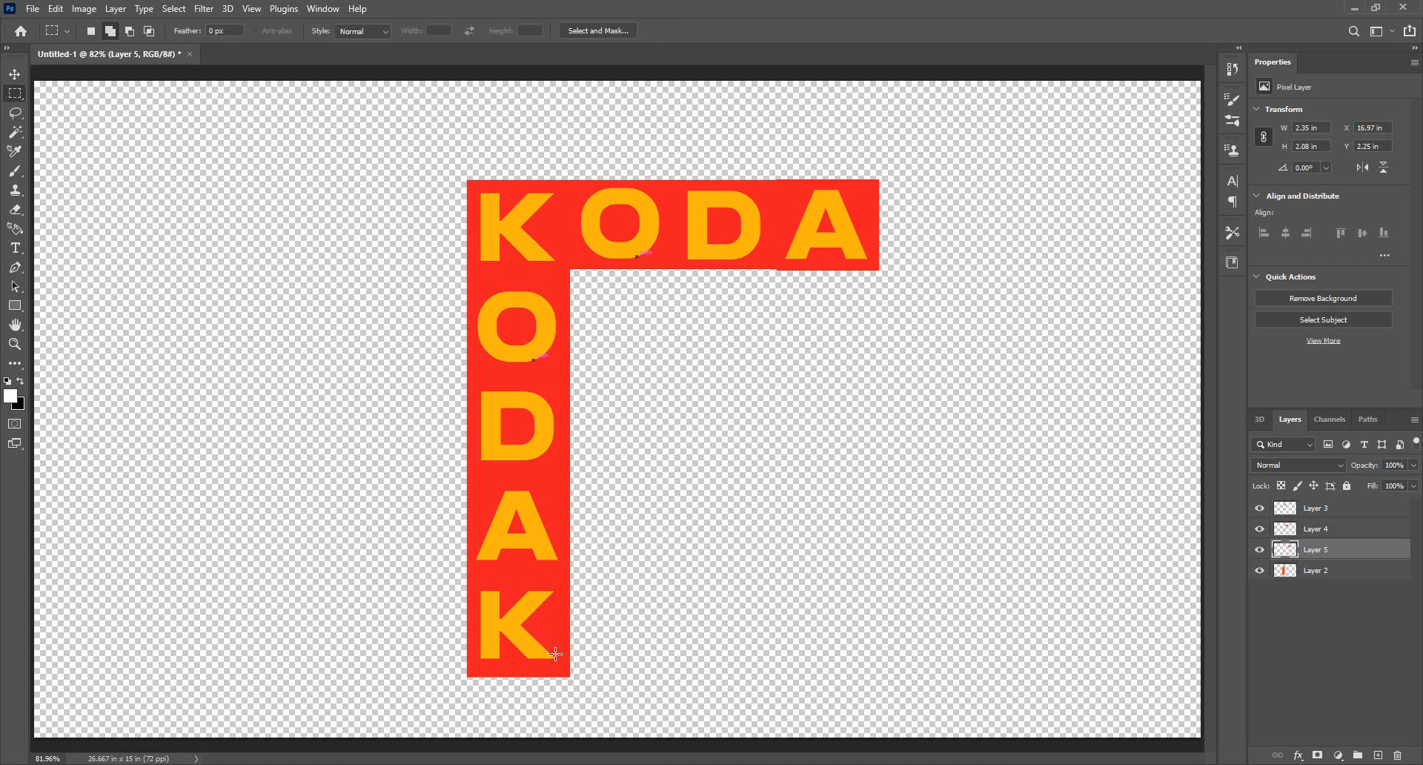
drag(468, 578, 579, 679)
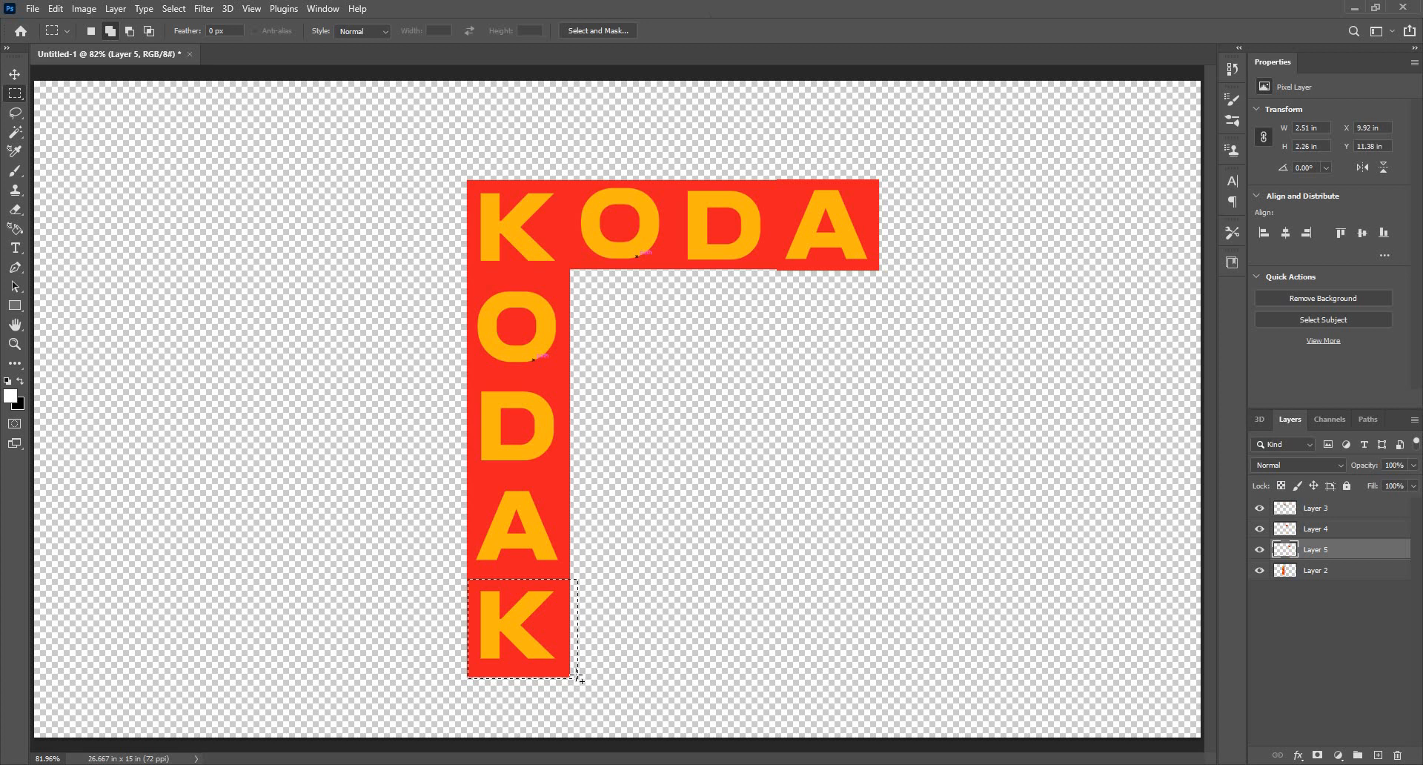
click(1375, 575)
key(ctrl+j)
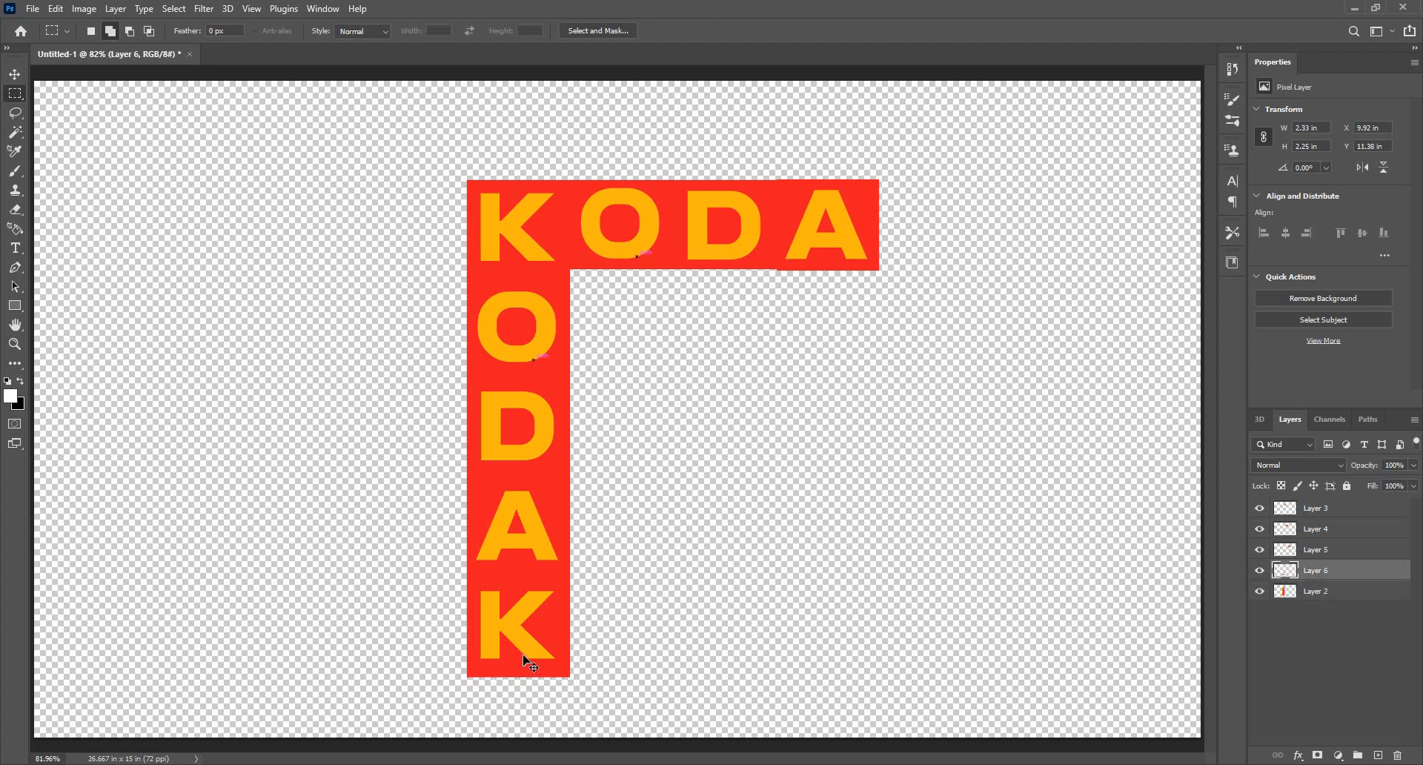
key(v)
drag(520, 662, 932, 261)
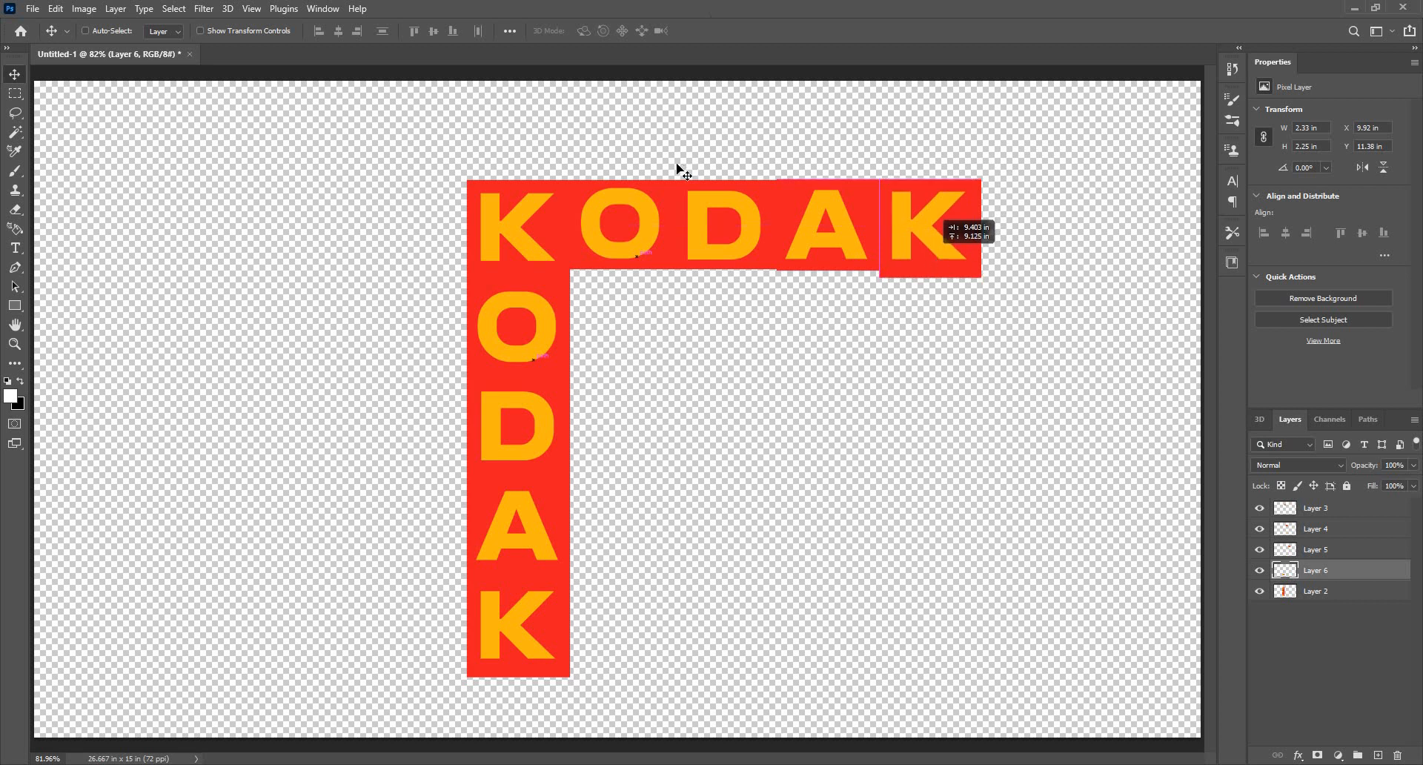
Step: Show the rulers and place two horizontal guides along the upper and lower edges of the first K
click(1298, 597)
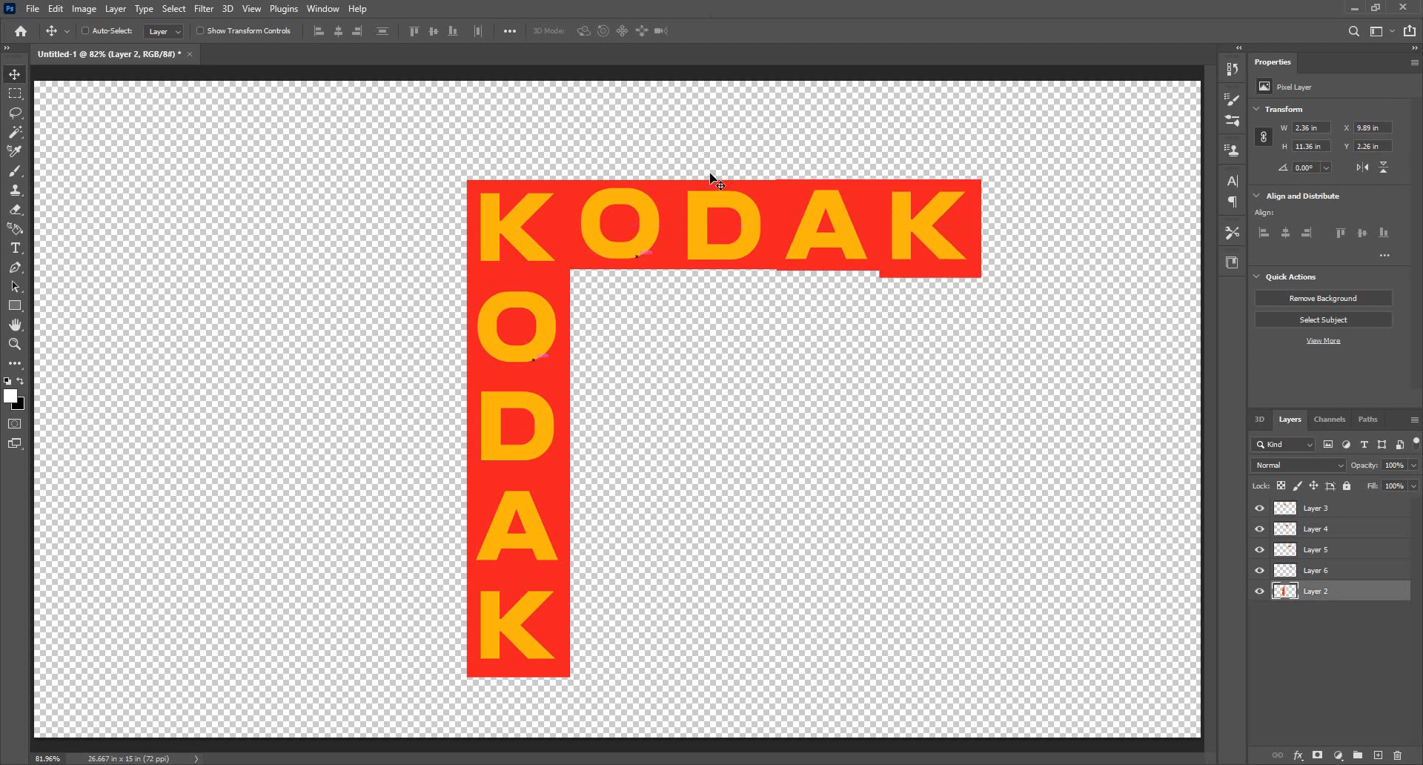
scroll(599, 165, up, 1)
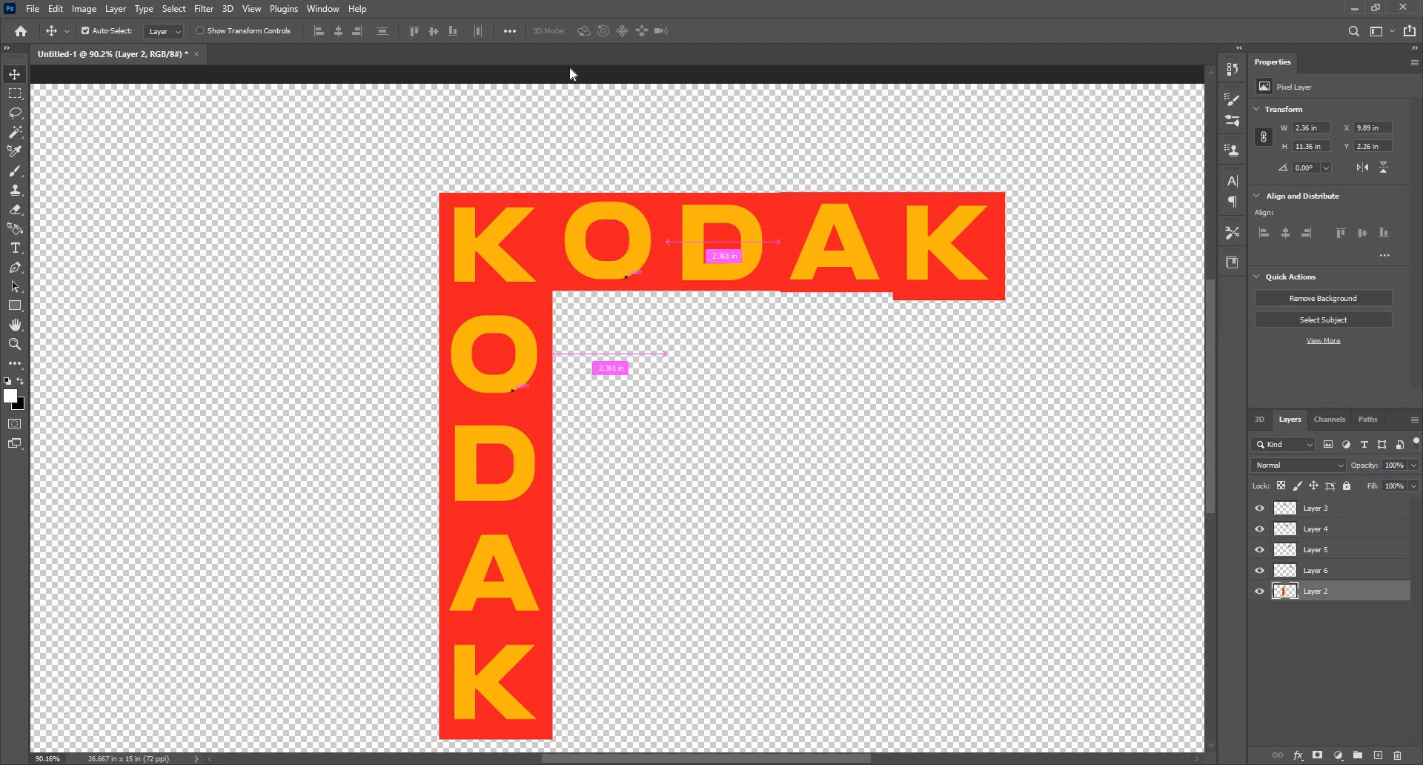
key(ctrl+r)
drag(602, 72, 611, 221)
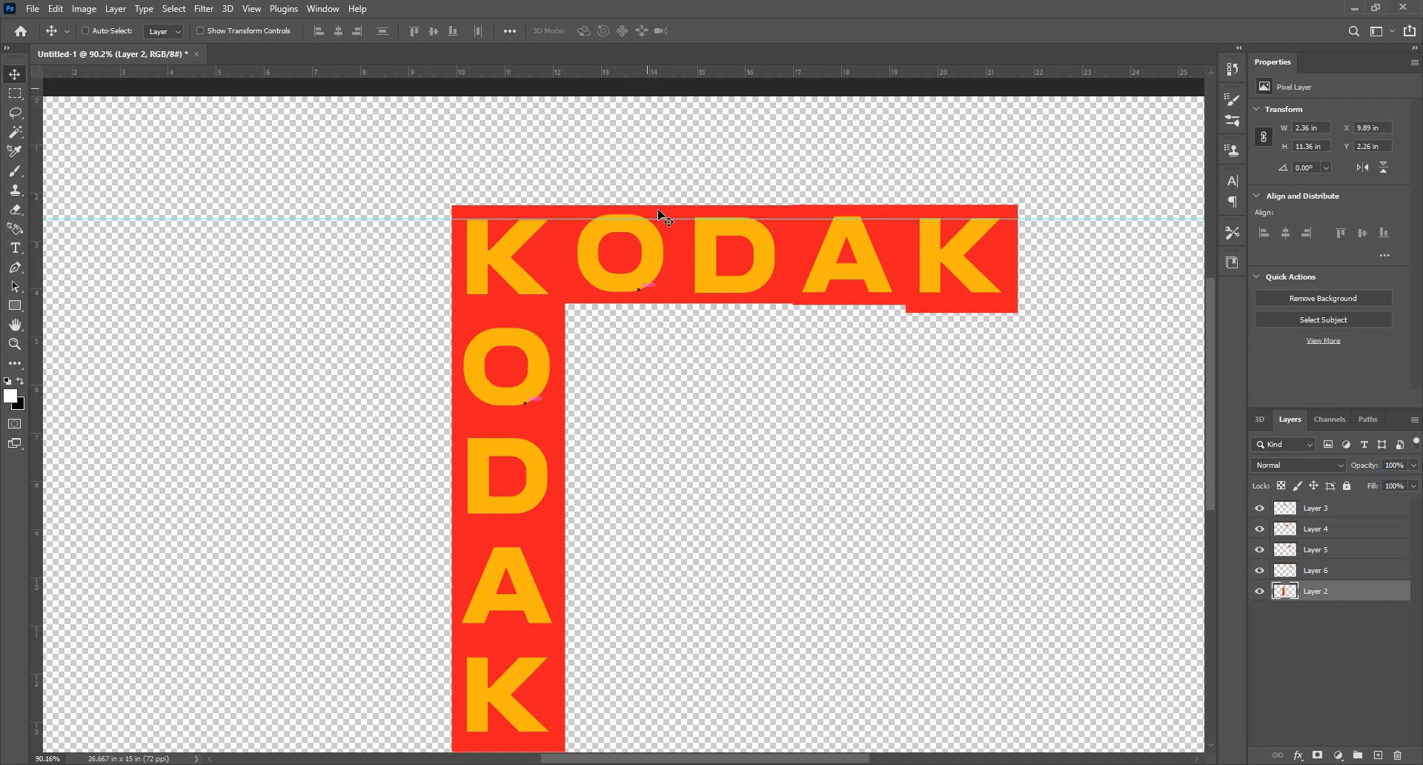
drag(647, 88, 658, 210)
key(ctrl+z)
drag(711, 72, 706, 268)
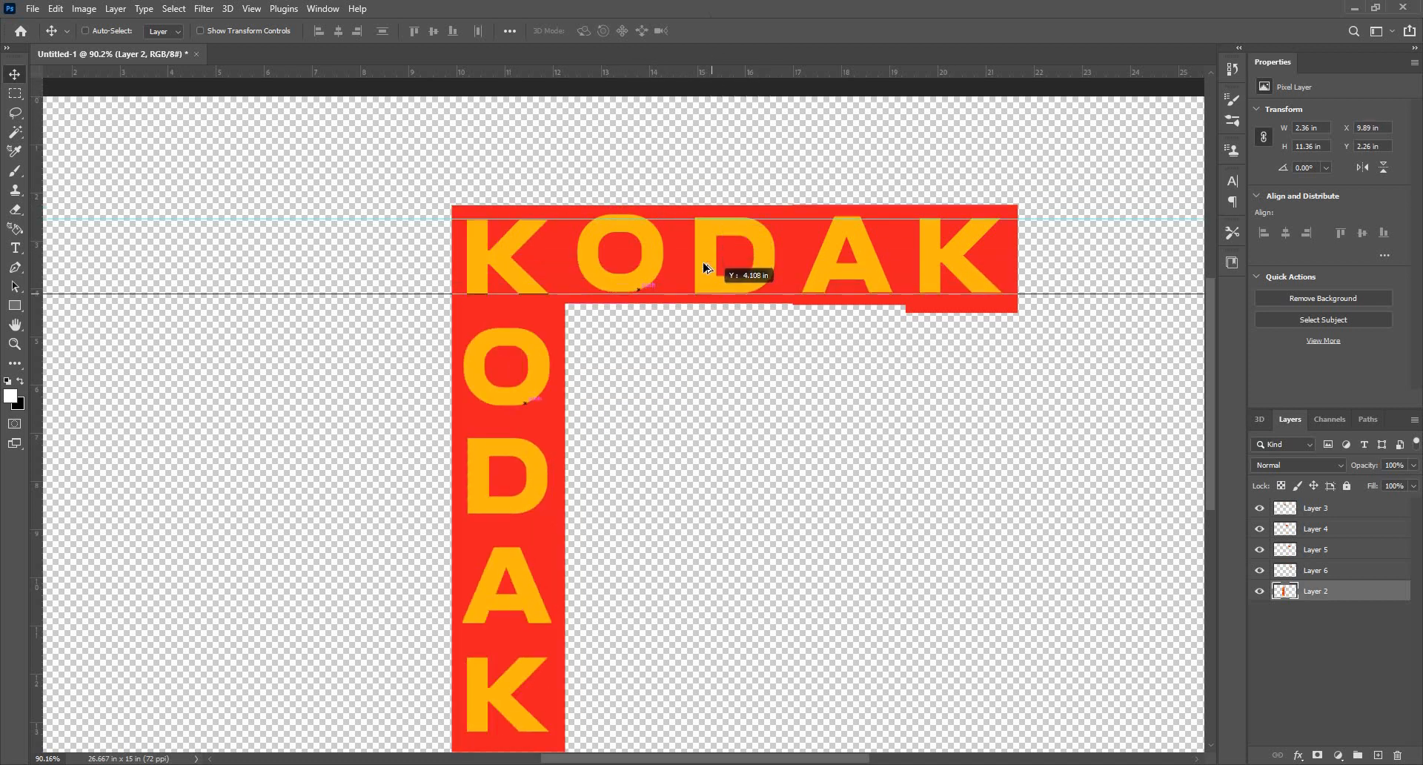
Step: Shift the O in the top row down so it sits evenly between the two guides
drag(625, 250, 623, 247)
scroll(623, 248, up, 5)
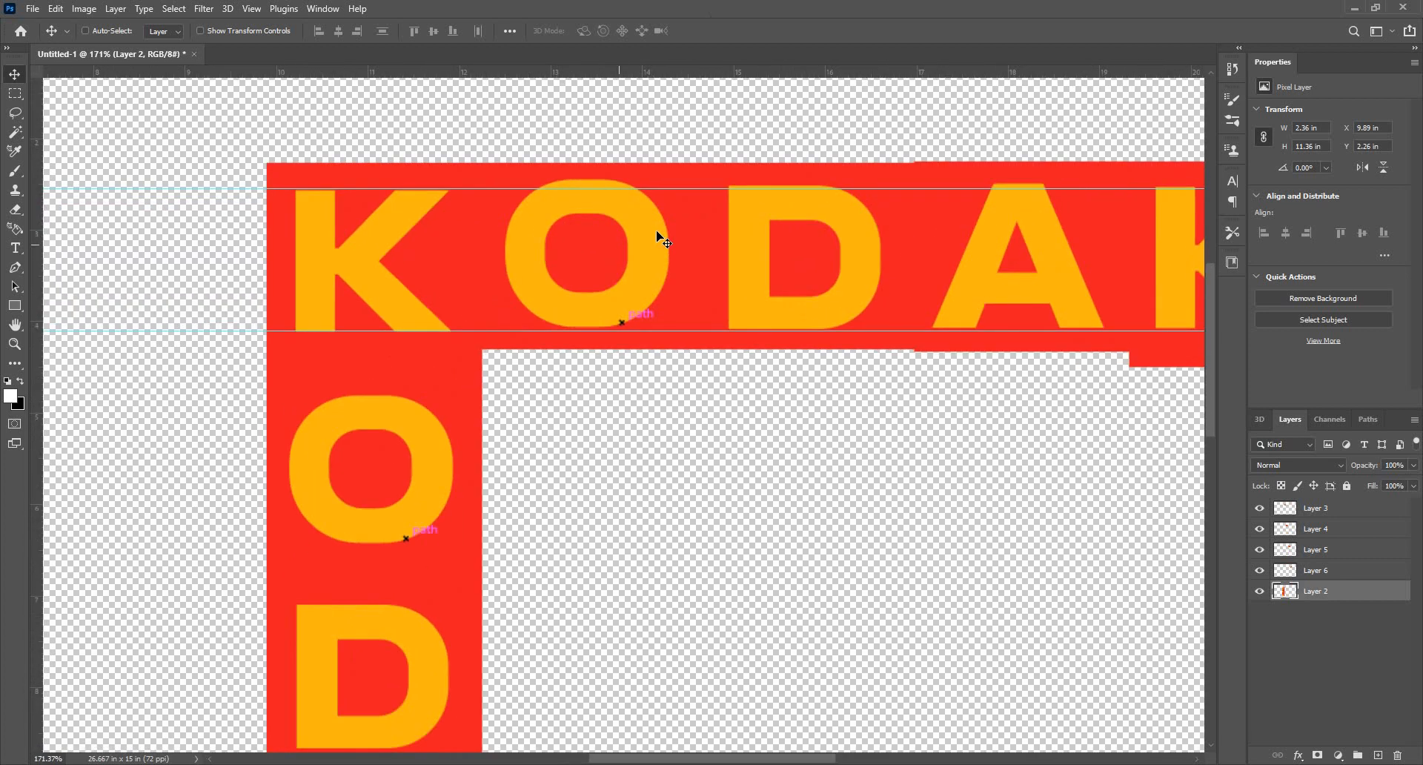
ctrl+click(653, 243)
drag(653, 243, 654, 247)
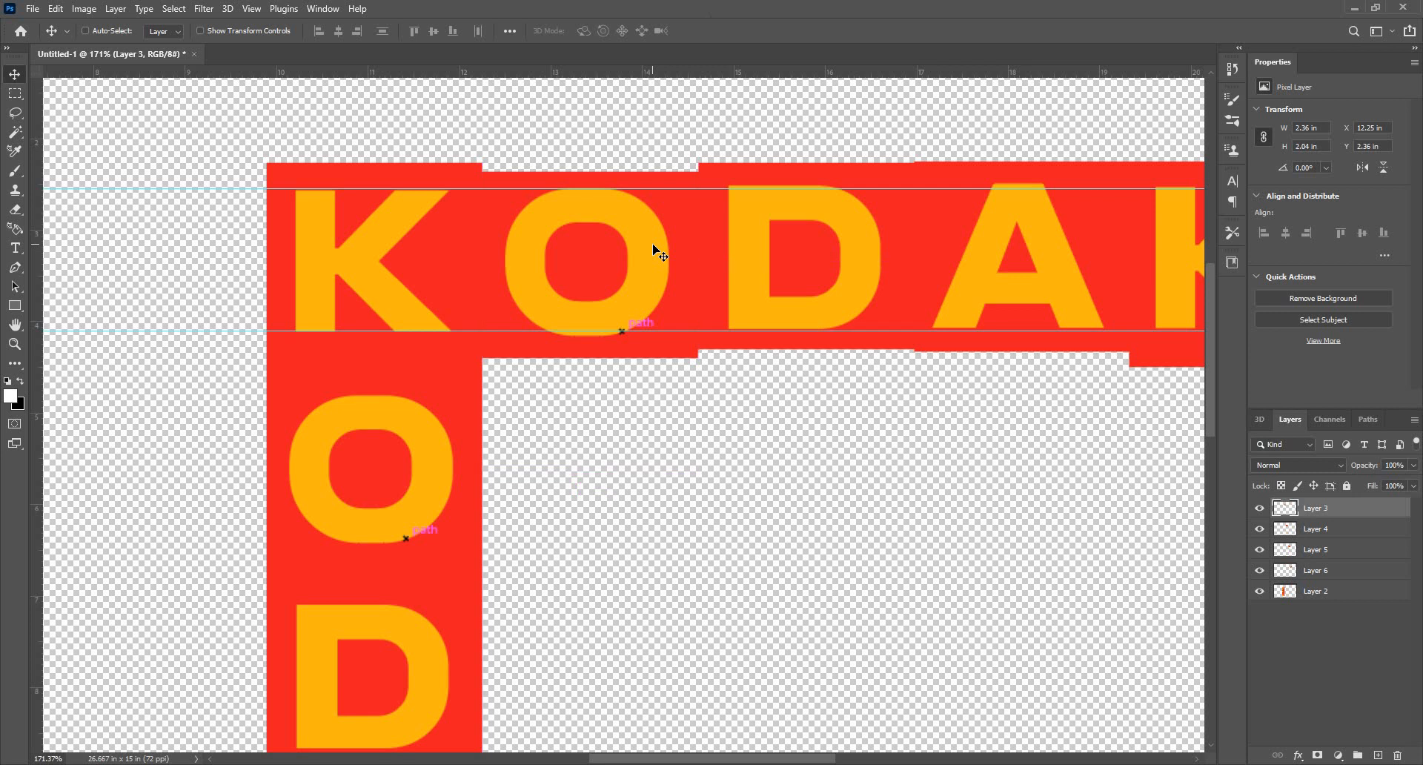
key(Up)
key(Up)
key(Up)
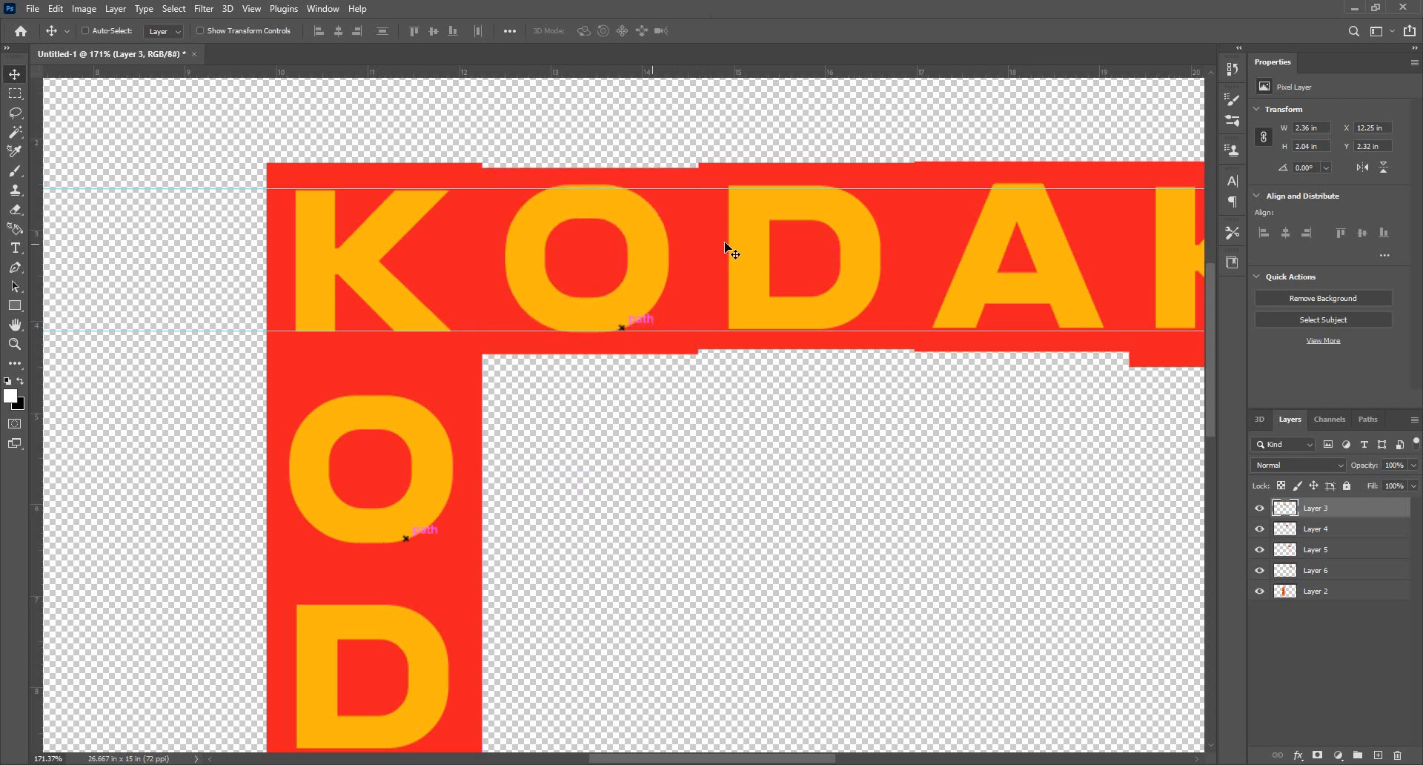
Step: Nudge the D and the A in the top row down to line up with the guides
ctrl+click(739, 256)
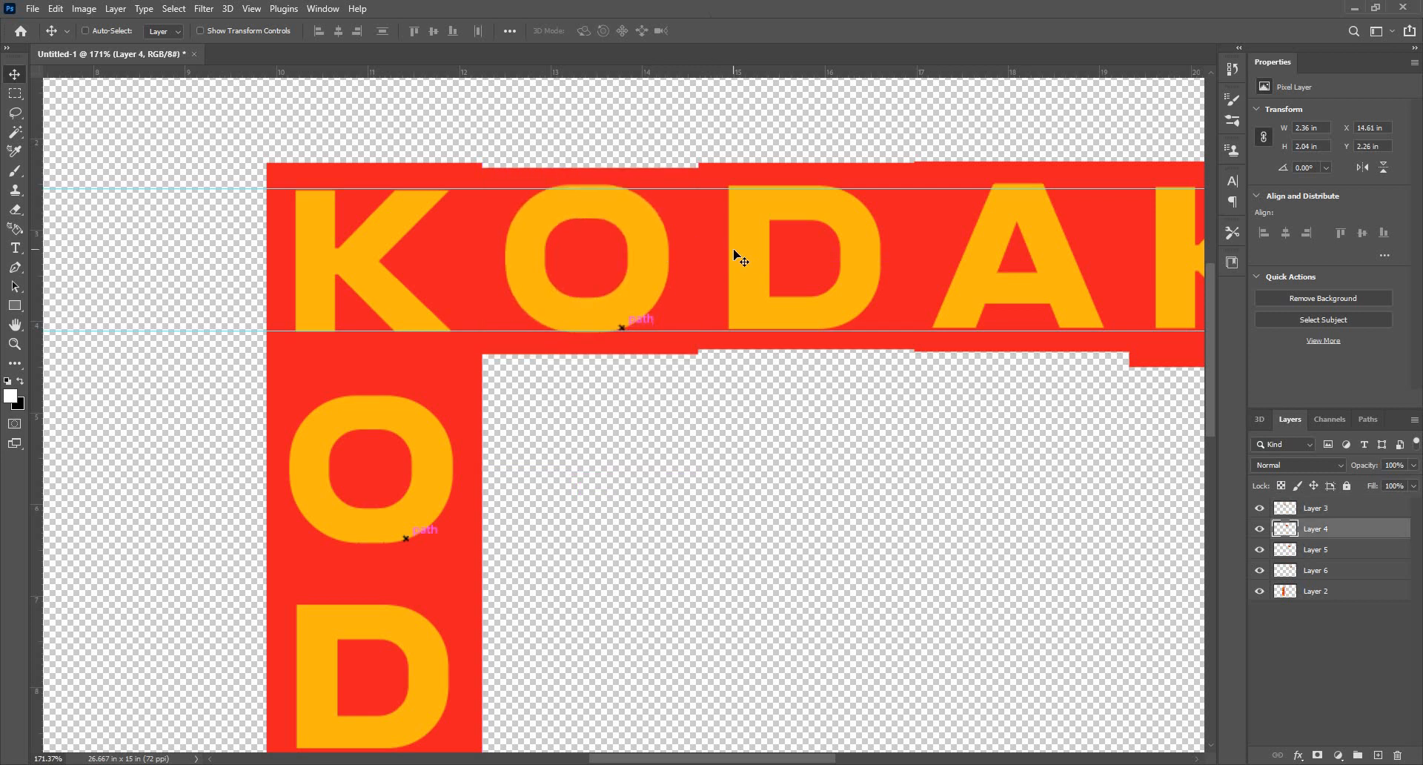
key(Down)
key(Down)
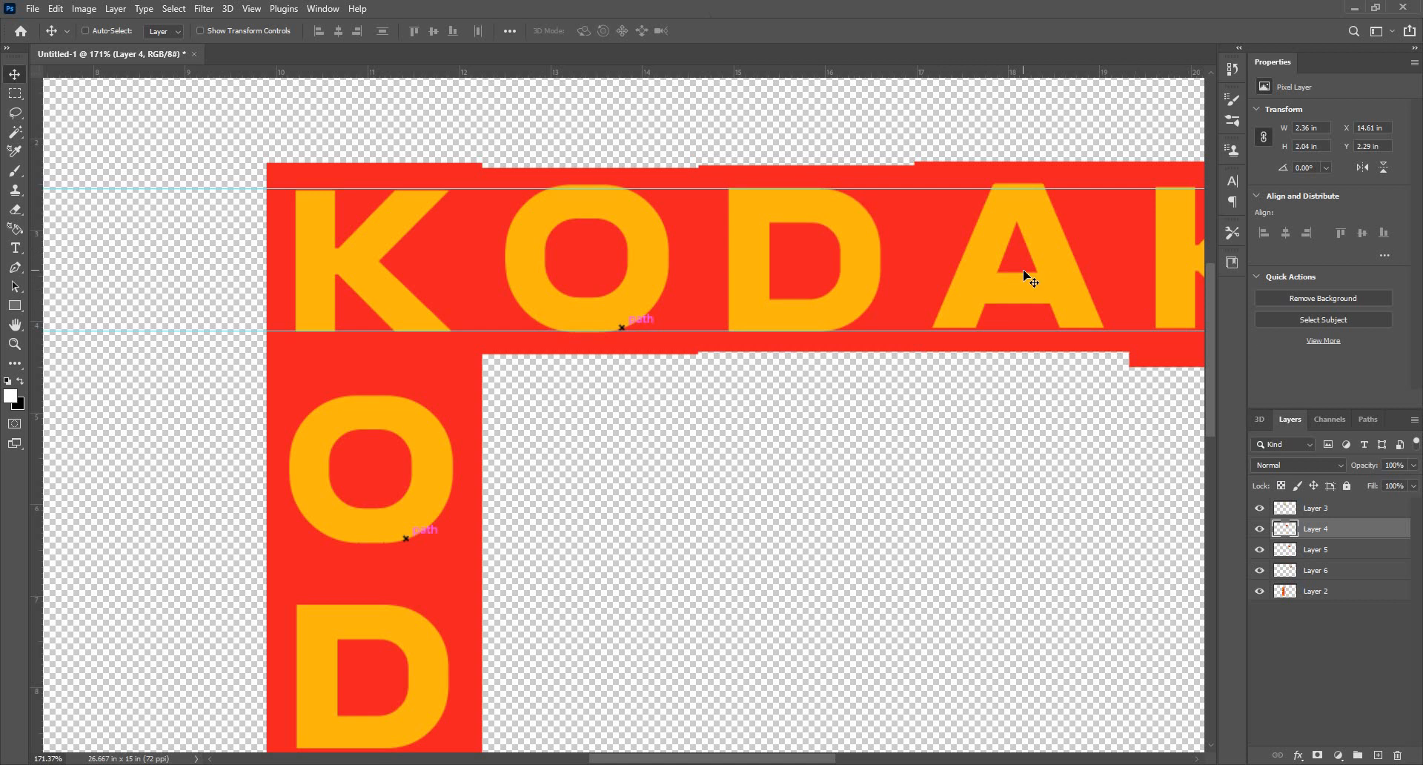
ctrl+click(1030, 277)
key(Down)
key(Down)
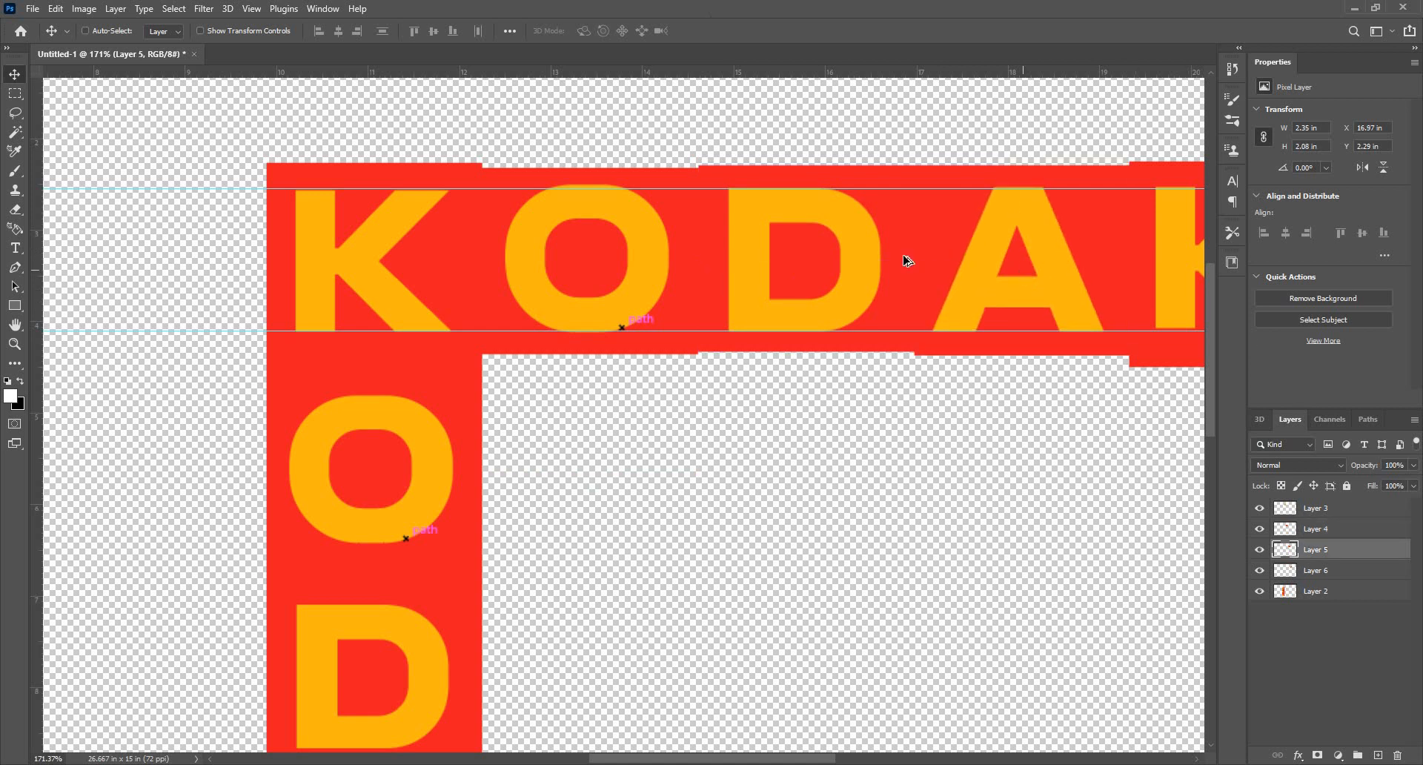
Step: Nudge the last K in the top row down to line up with the guides
scroll(899, 204, down, 4)
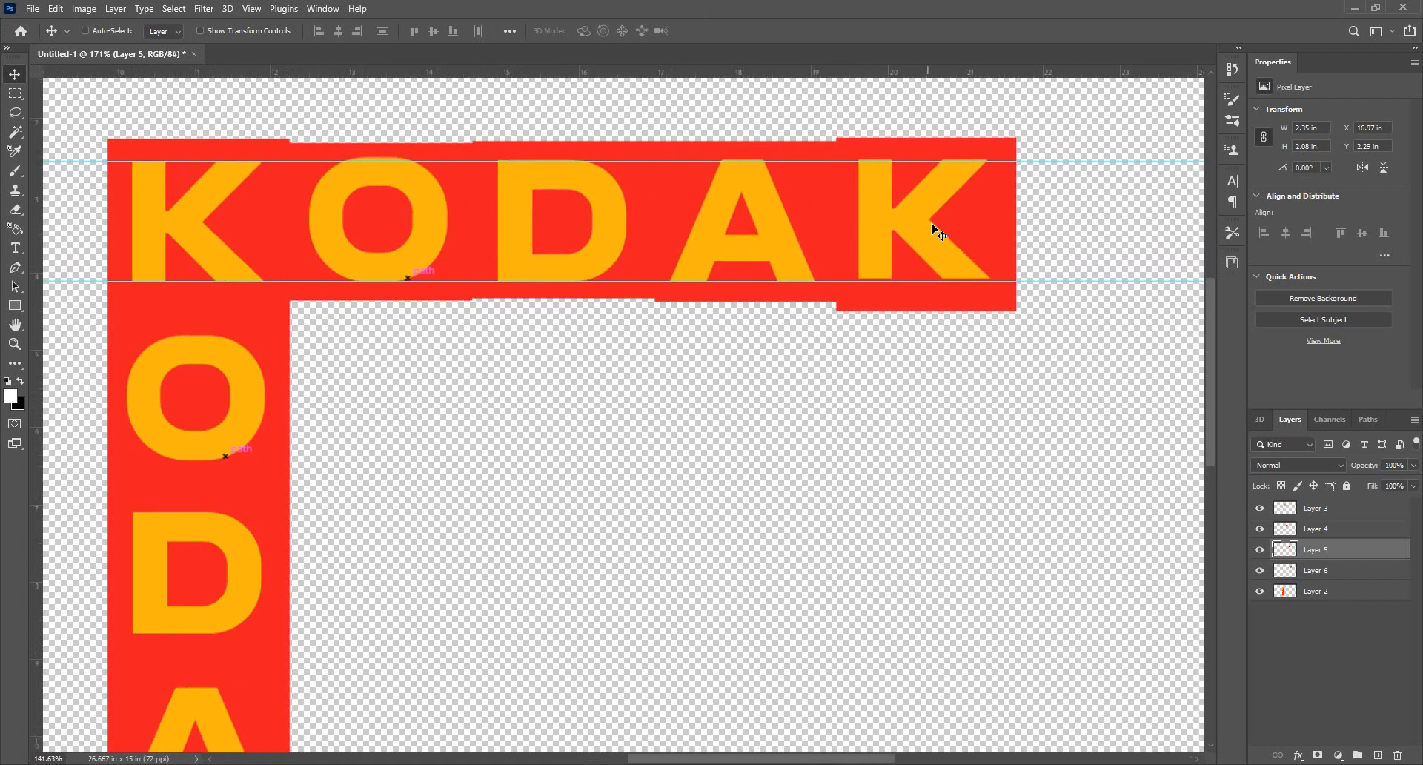
scroll(935, 231, up, 4)
ctrl+click(935, 231)
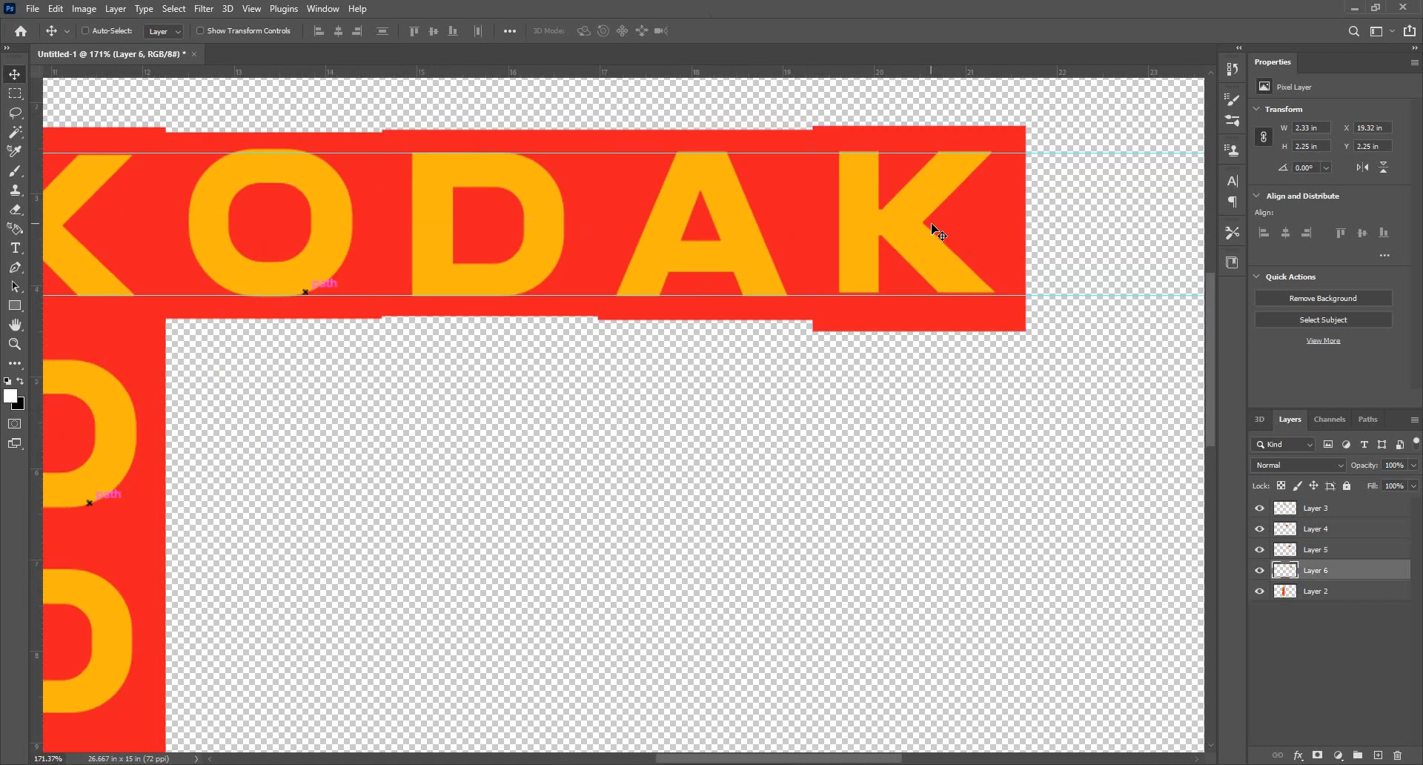
key(Down)
key(Down)
key(Down)
key(Down)
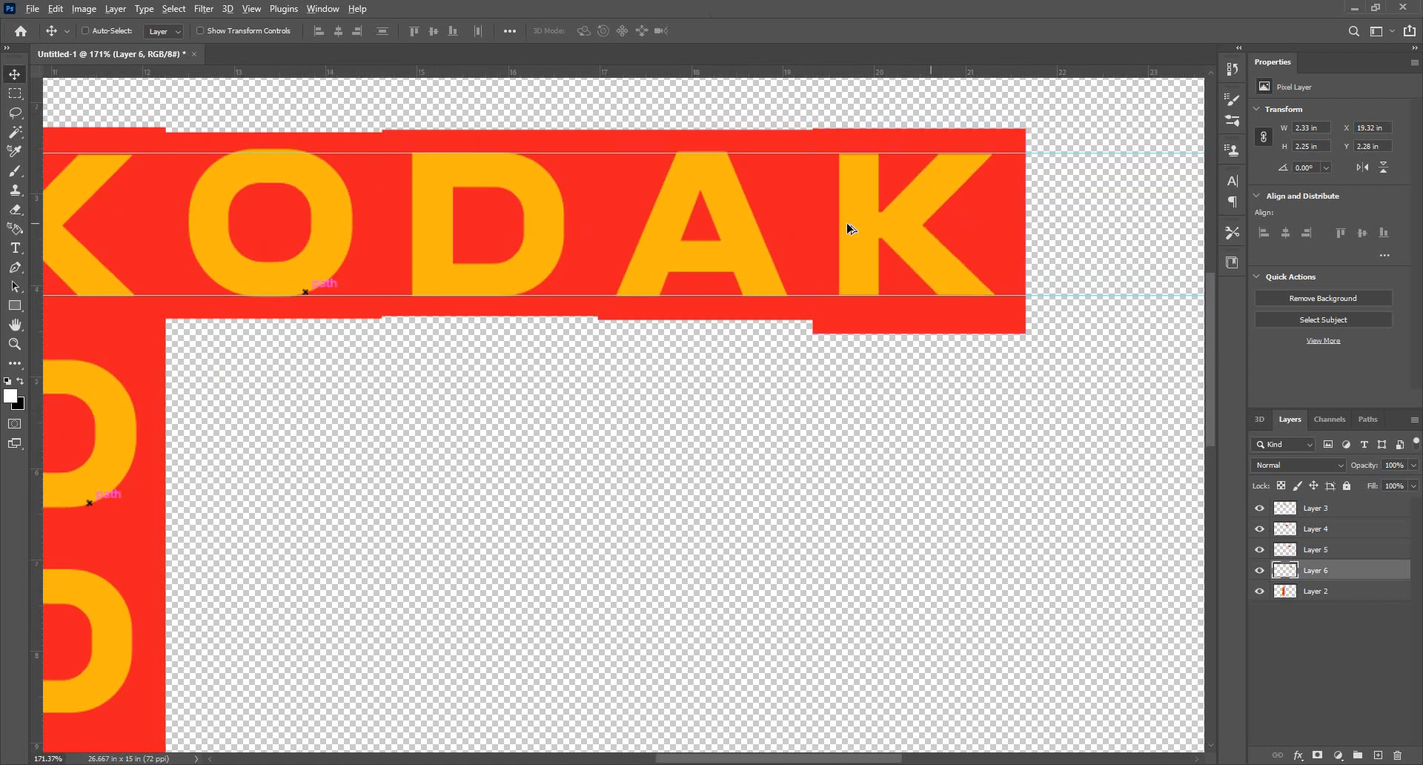
Step: Fill a new layer with the red sampled from the lettering's background and place it beneath Layer 2
scroll(851, 229, down, 4)
ctrl+click(455, 280)
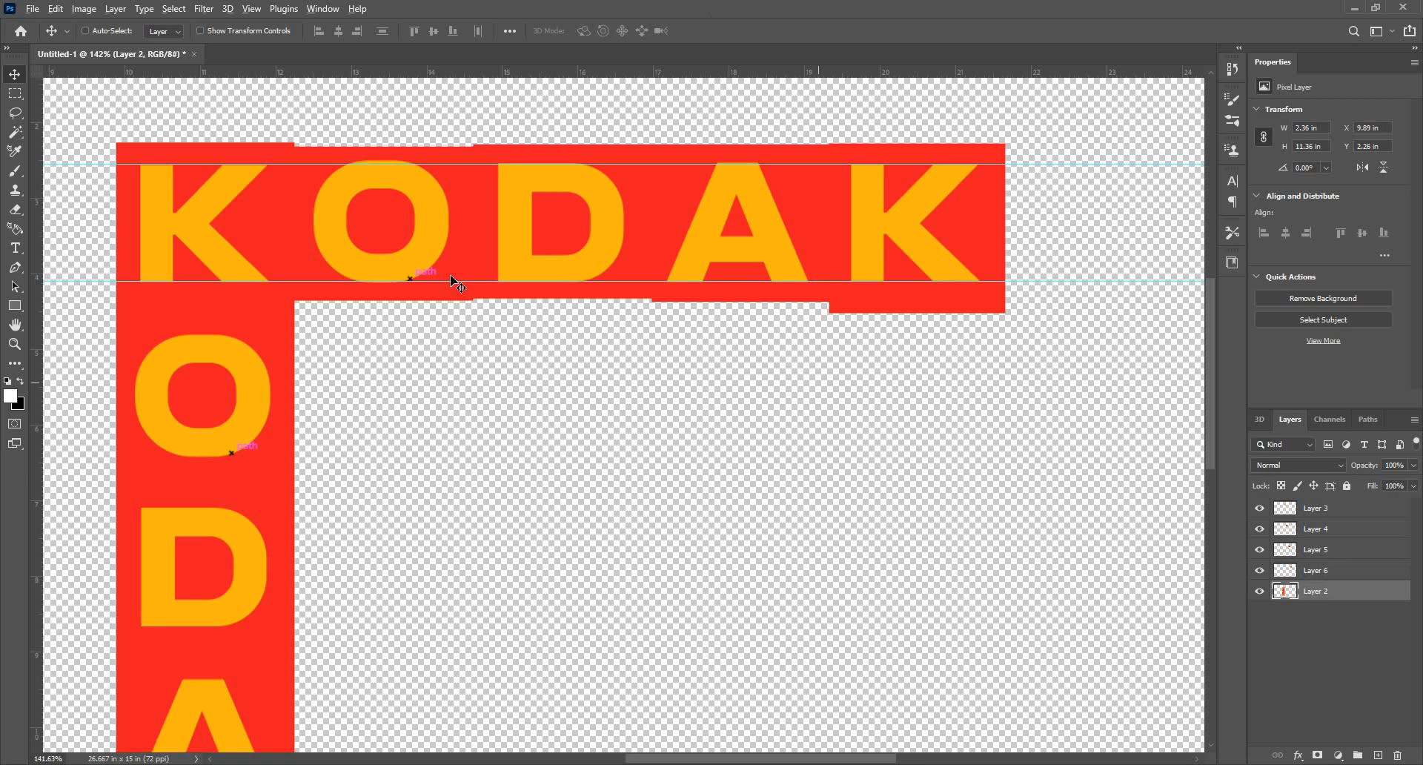
scroll(741, 430, down, 5)
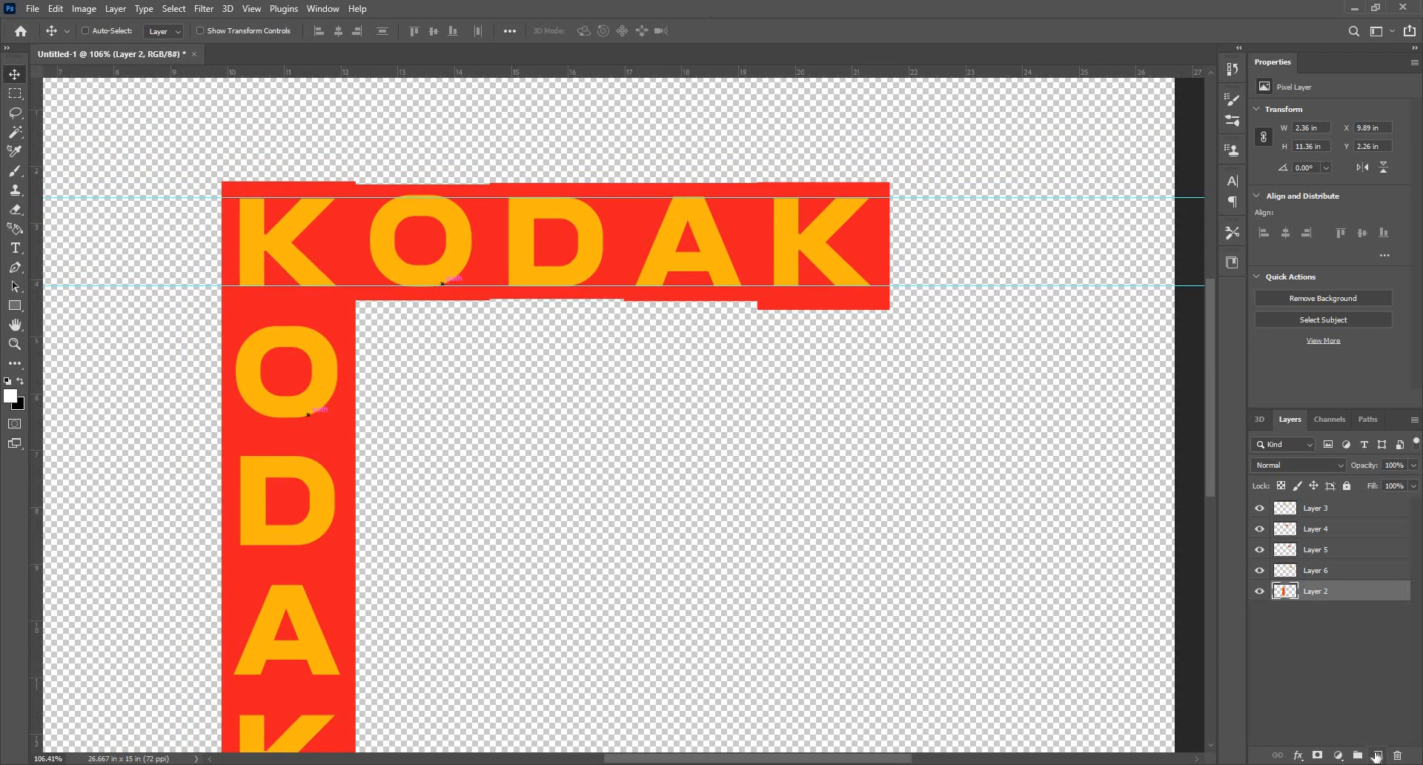
click(1378, 754)
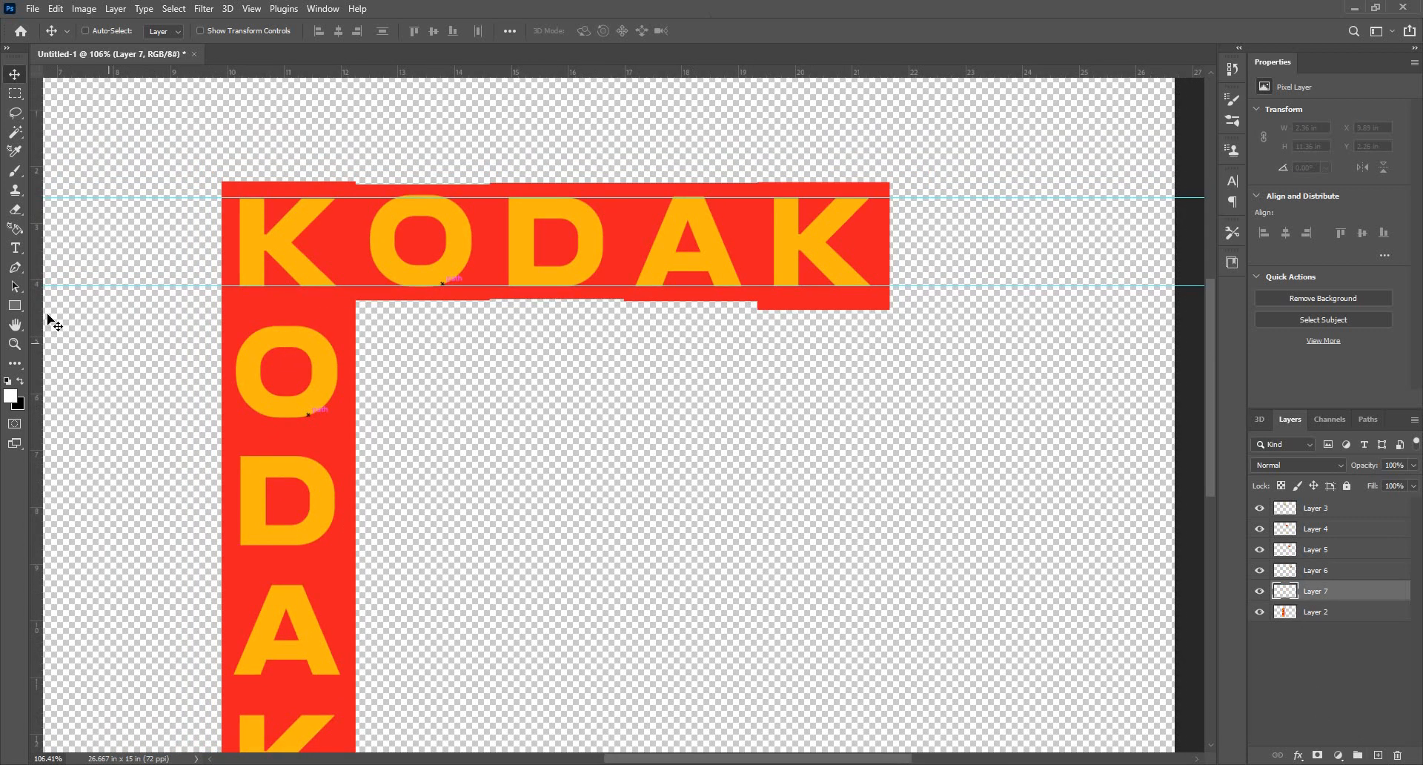
key(i)
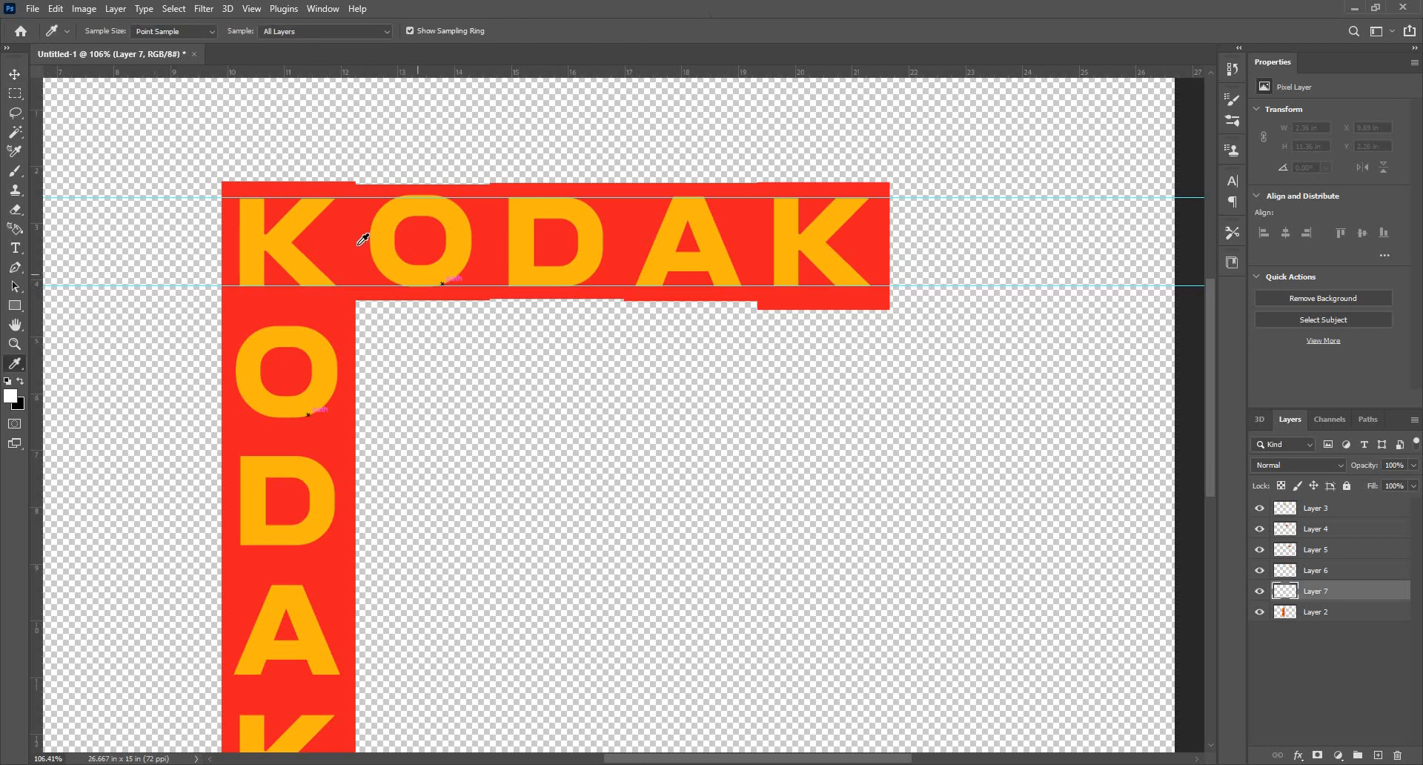
click(361, 242)
key(alt+BackSpace)
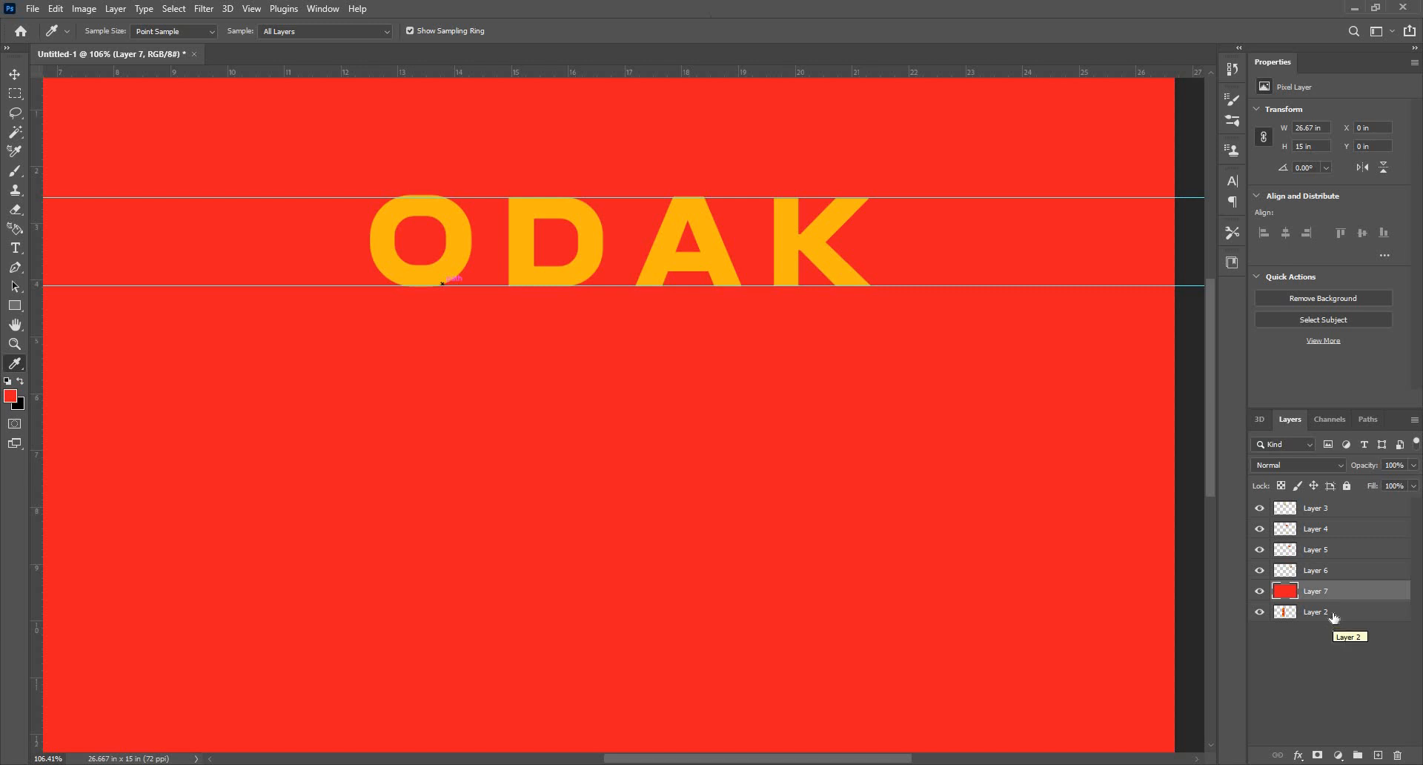
drag(1331, 607, 1326, 585)
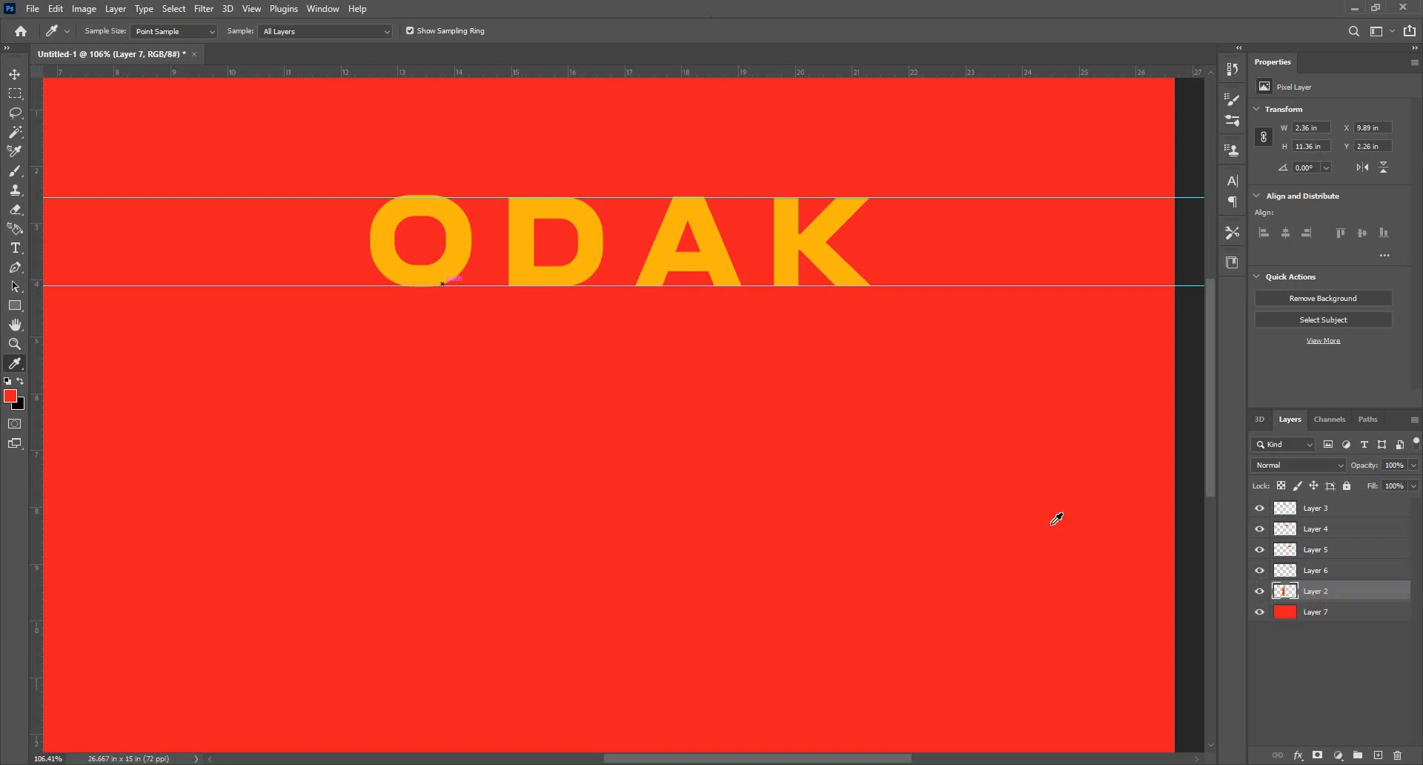
Step: Delete the vertical O, D, A and K below the first K on Layer 2 and clear the selection
key(ctrl+0)
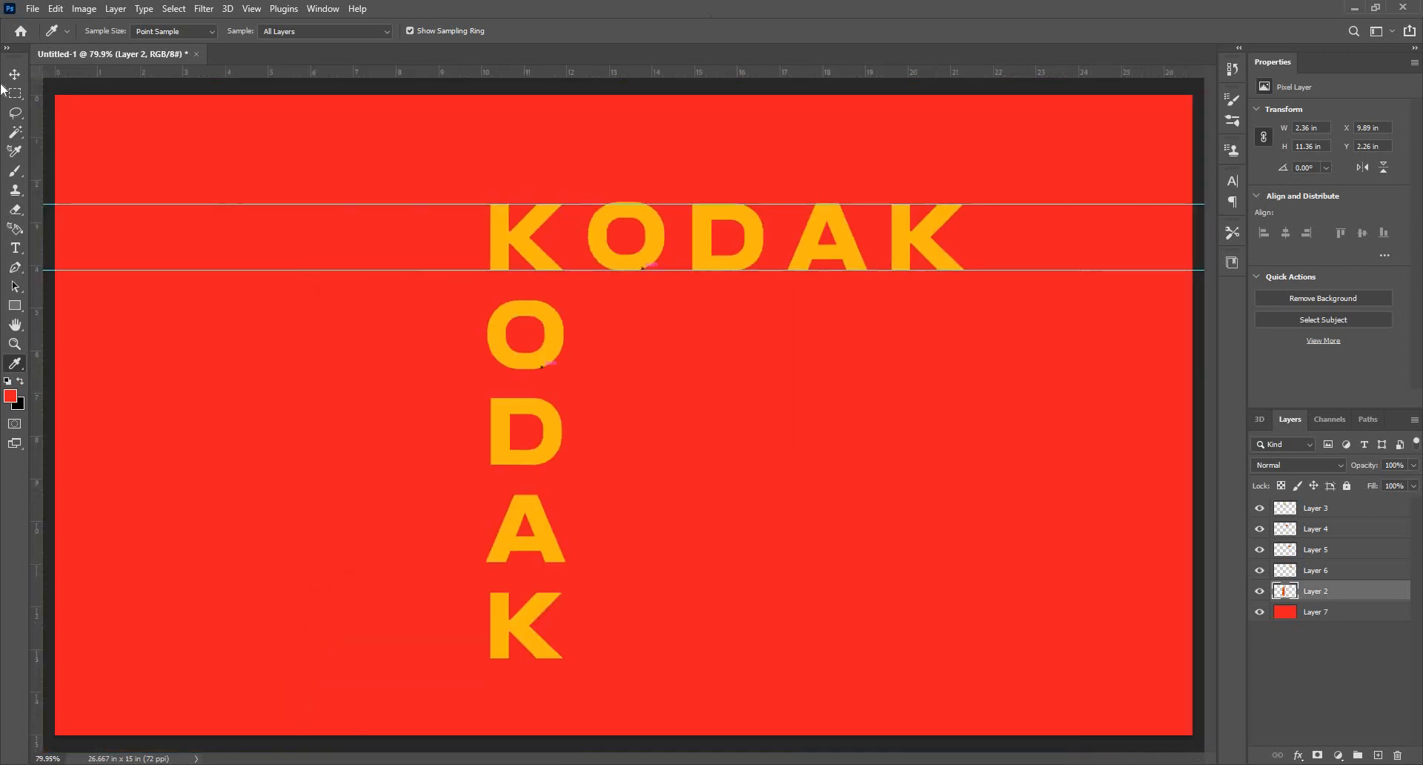
key(m)
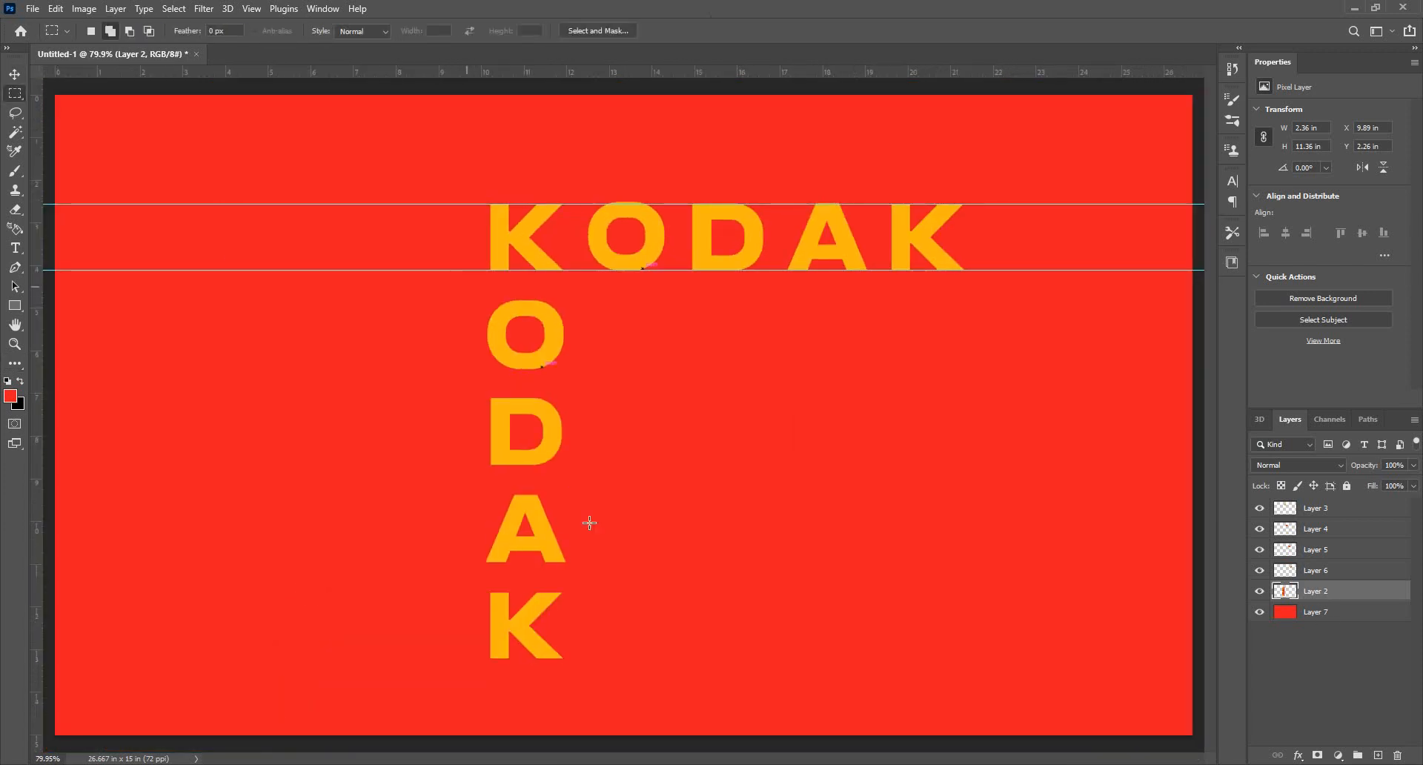
drag(464, 282, 613, 678)
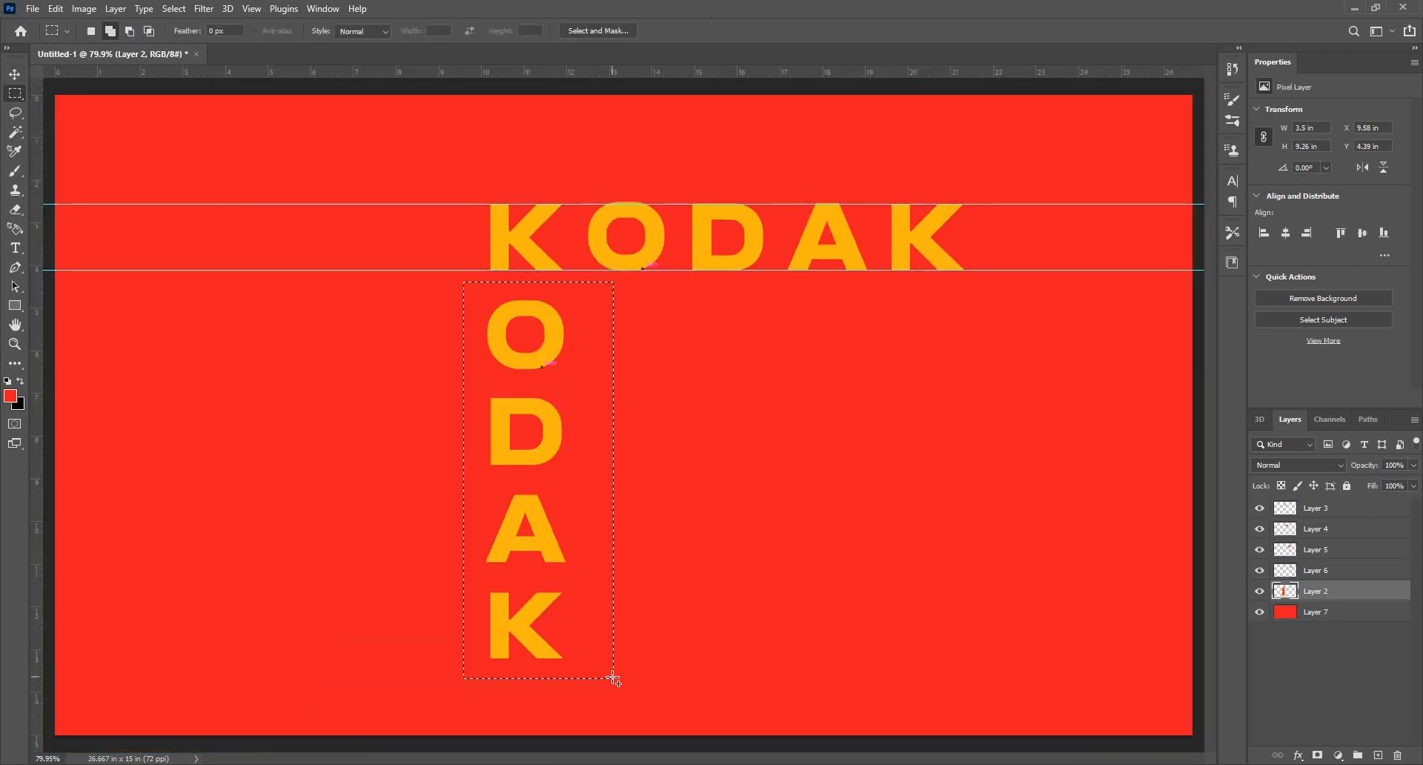
key(Delete)
key(ctrl+d)
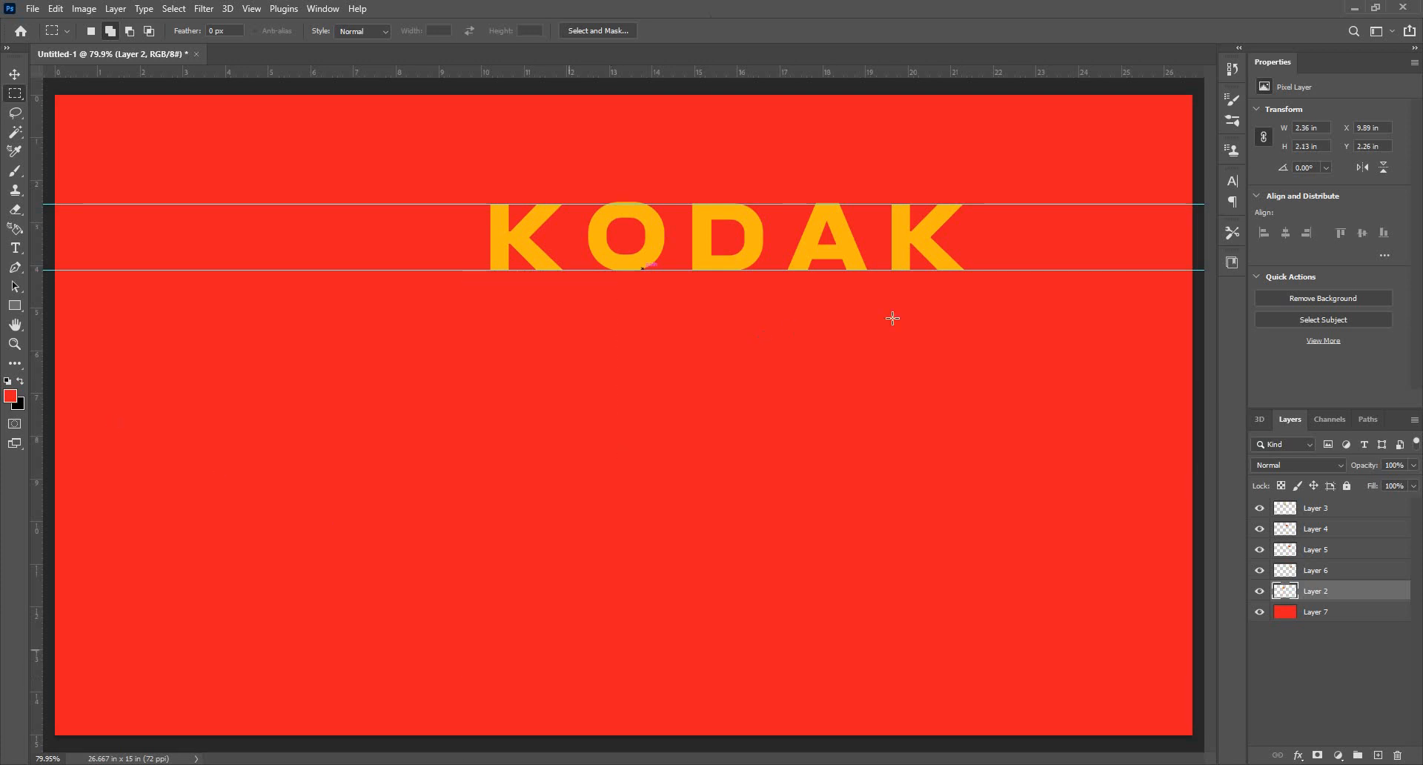
Step: Group all the letter layers and move the KODAK word to the centre of the canvas
key(ctrl+minus)
key(ctrl+0)
key(alt+period)
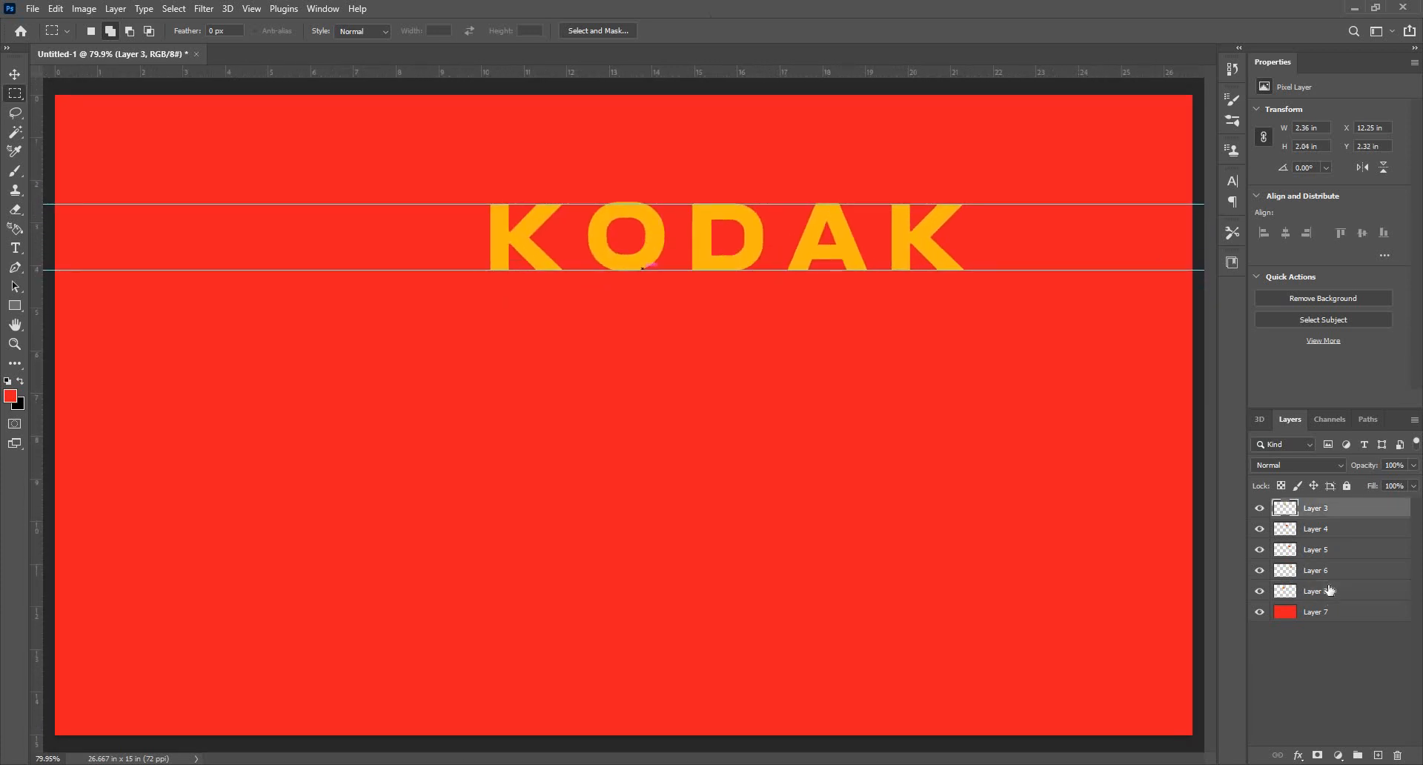
shift+click(1328, 589)
key(ctrl+g)
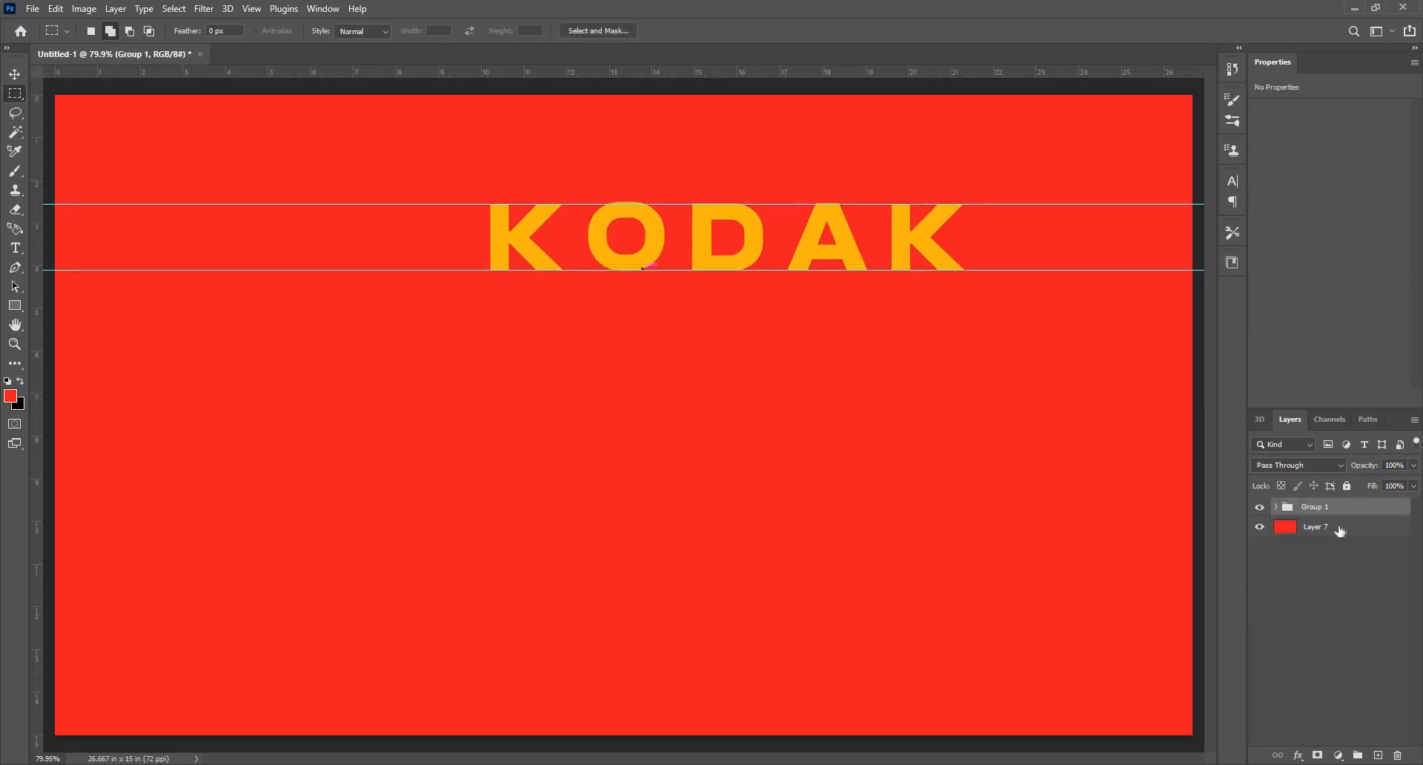
key(ctrl+t)
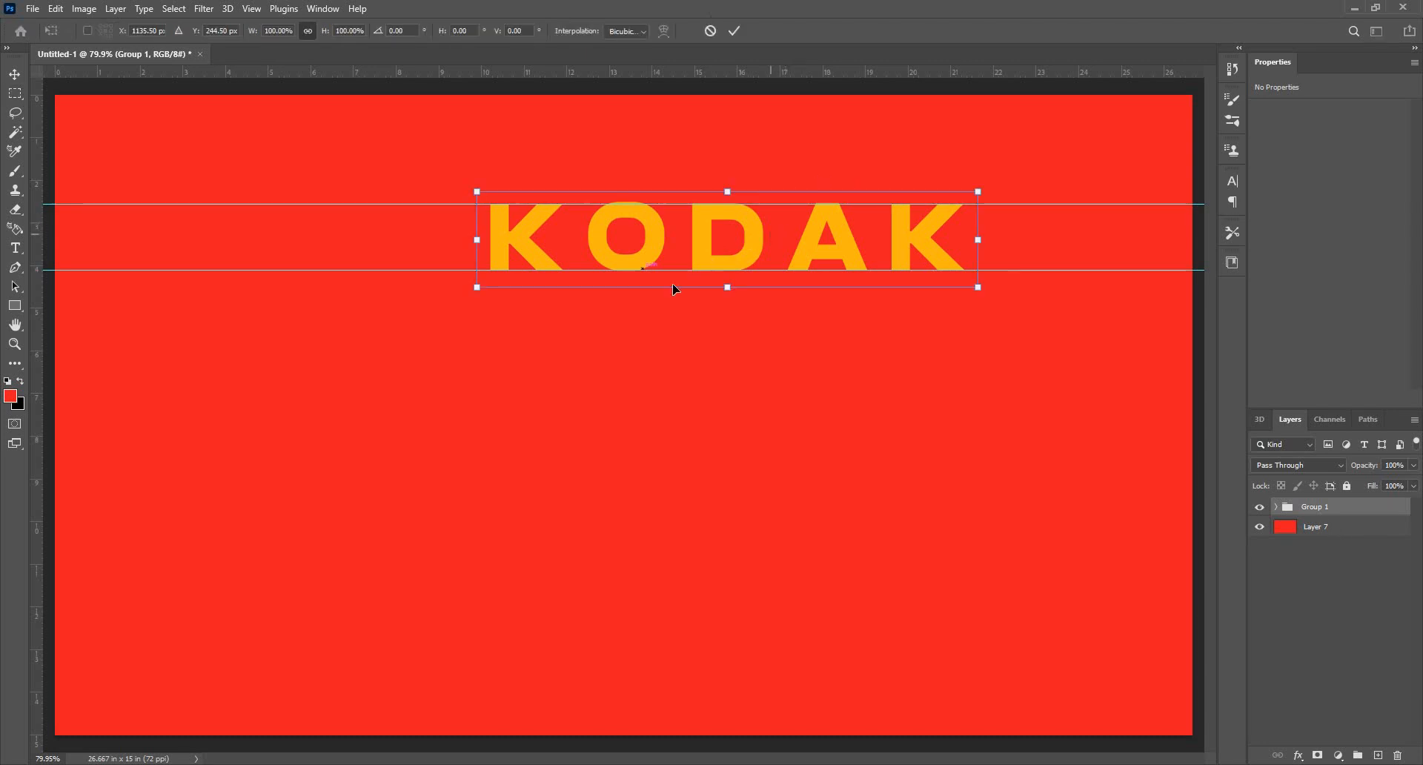
drag(749, 238, 639, 412)
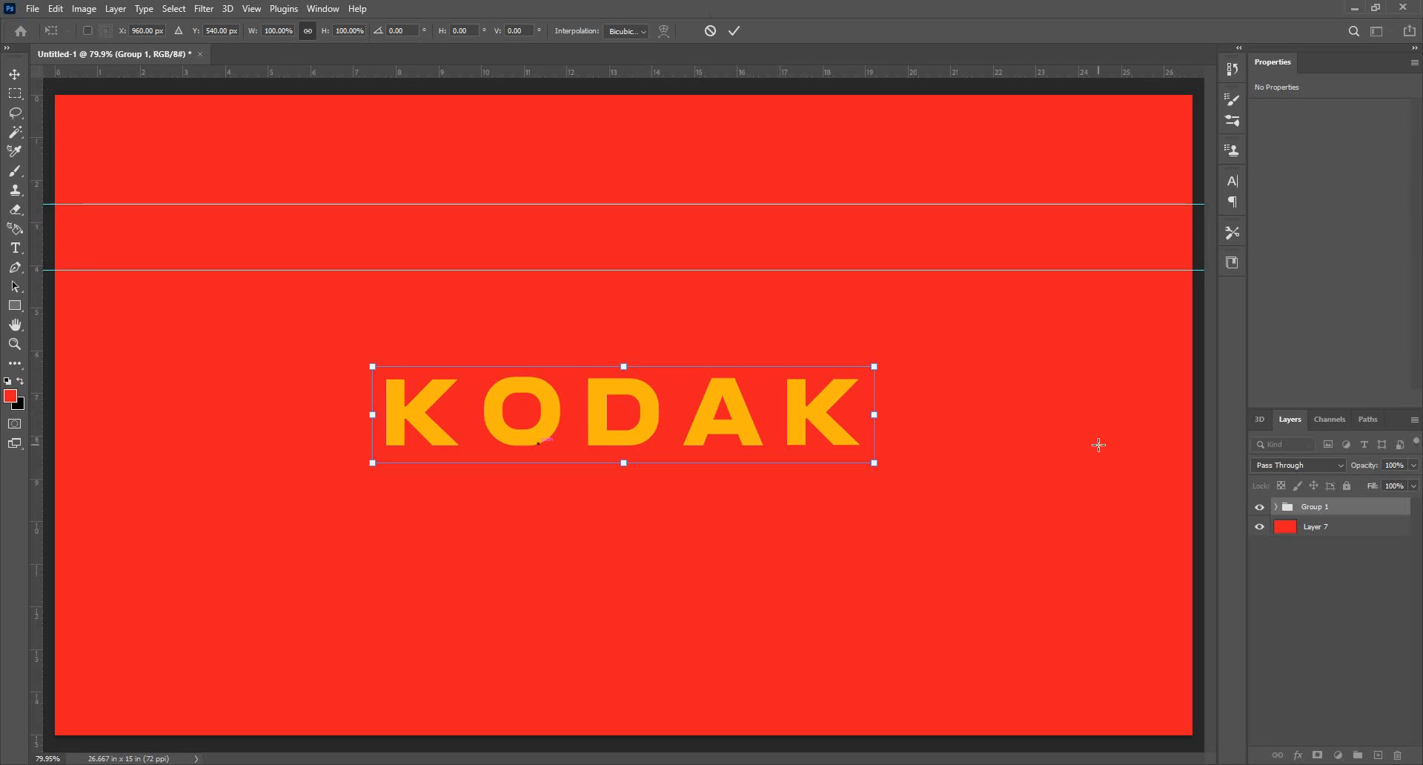
key(Return)
Step: Crop the canvas around the KODAK word to about 13.7 by 3.75 in, leaving a red margin
key(c)
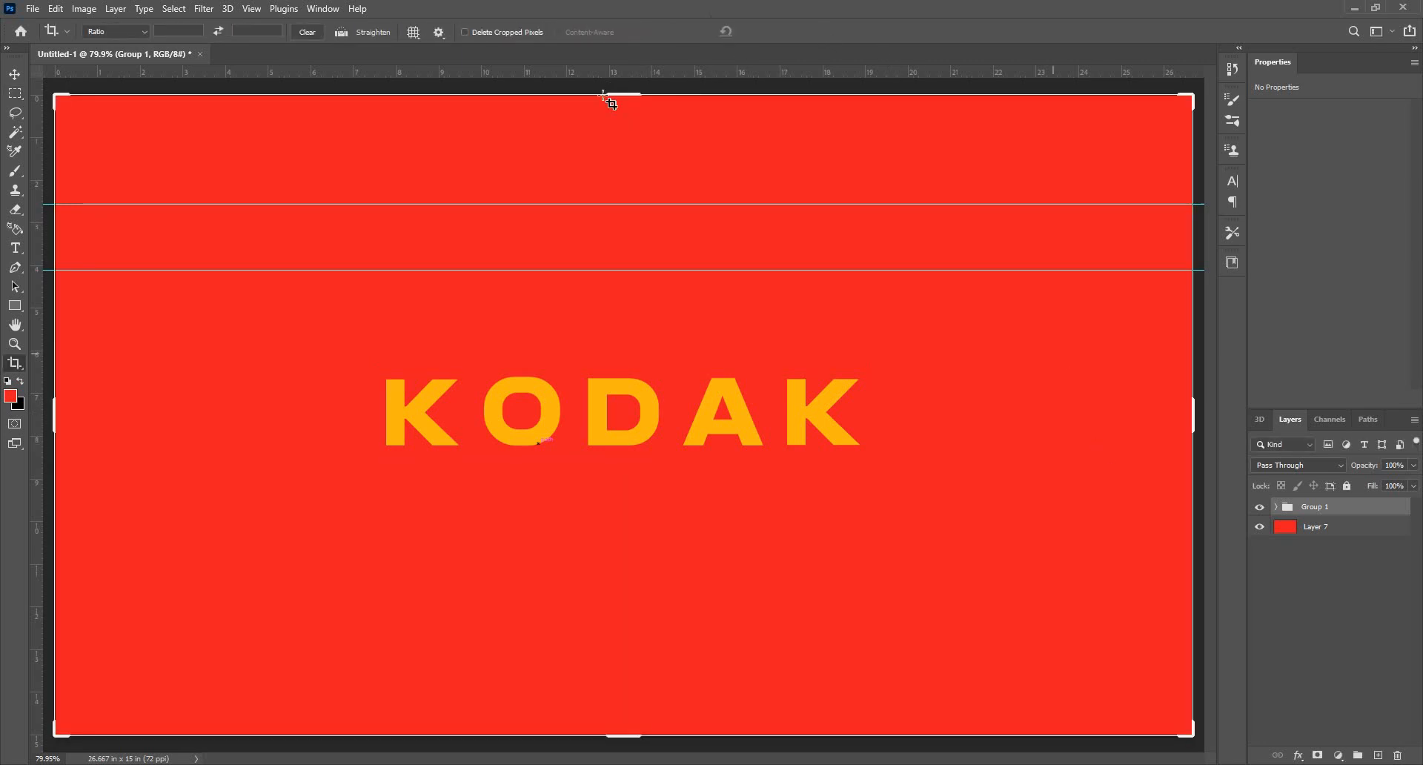
drag(615, 122, 621, 356)
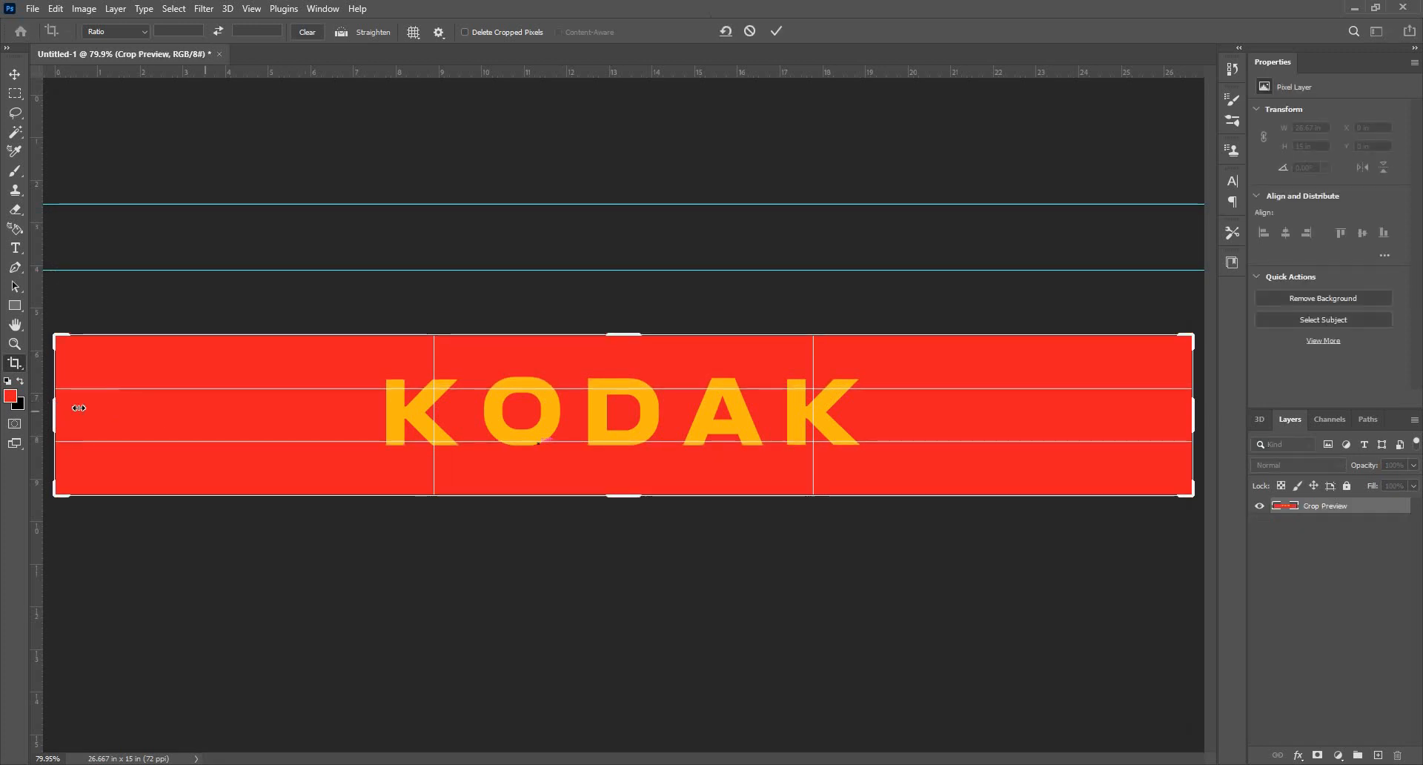
drag(73, 406, 331, 408)
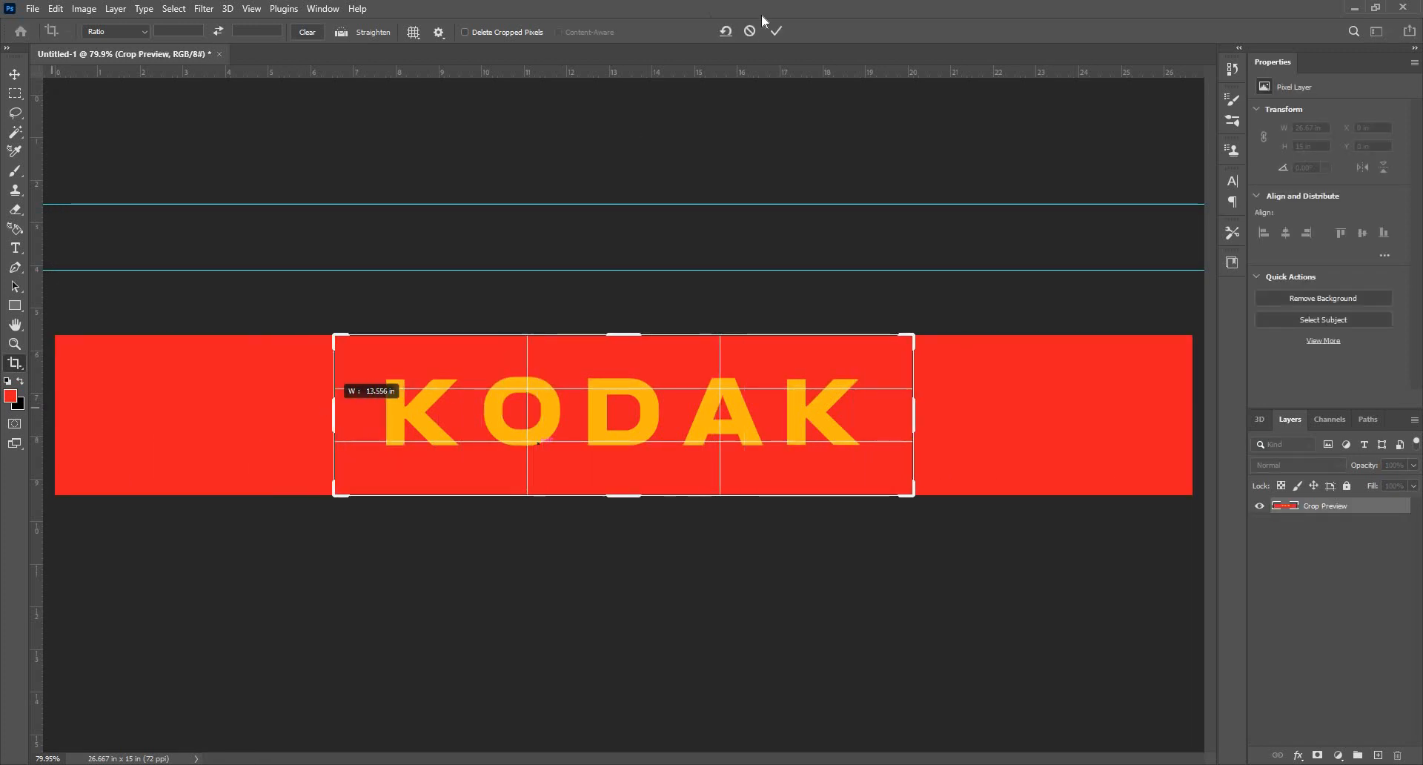
click(776, 31)
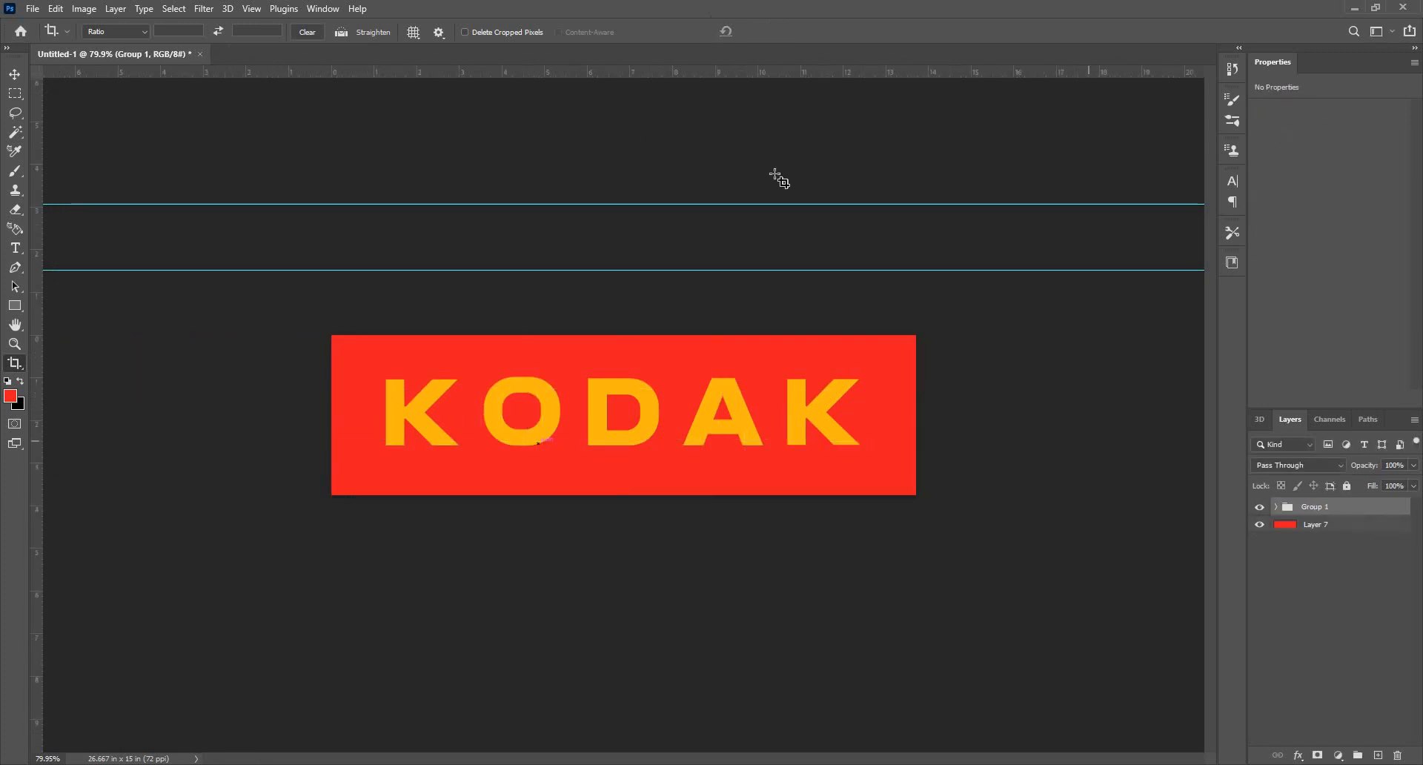
Step: Quick-export the cropped lettering as a PNG named Kodak to the Desktop
key(v)
click(33, 8)
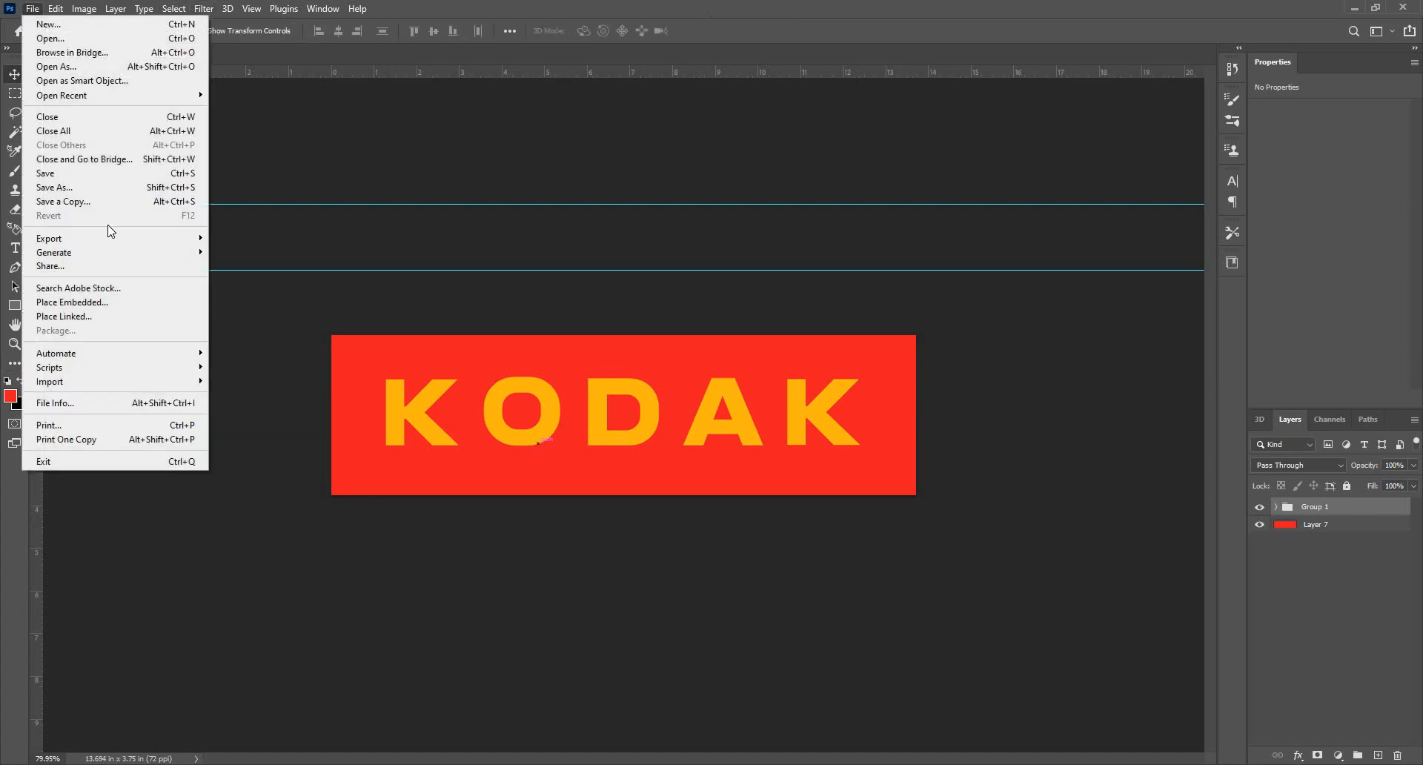
mouse_move(178, 243)
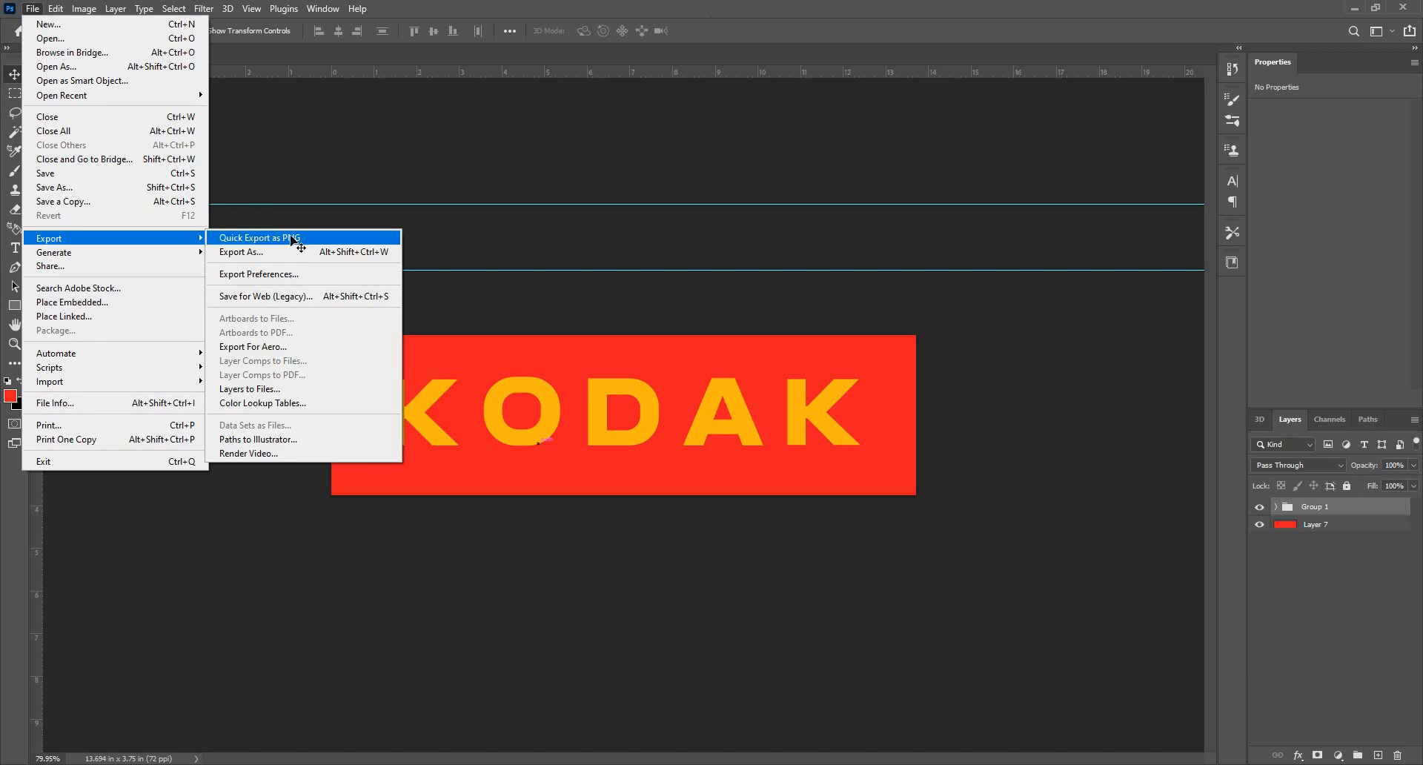
click(291, 238)
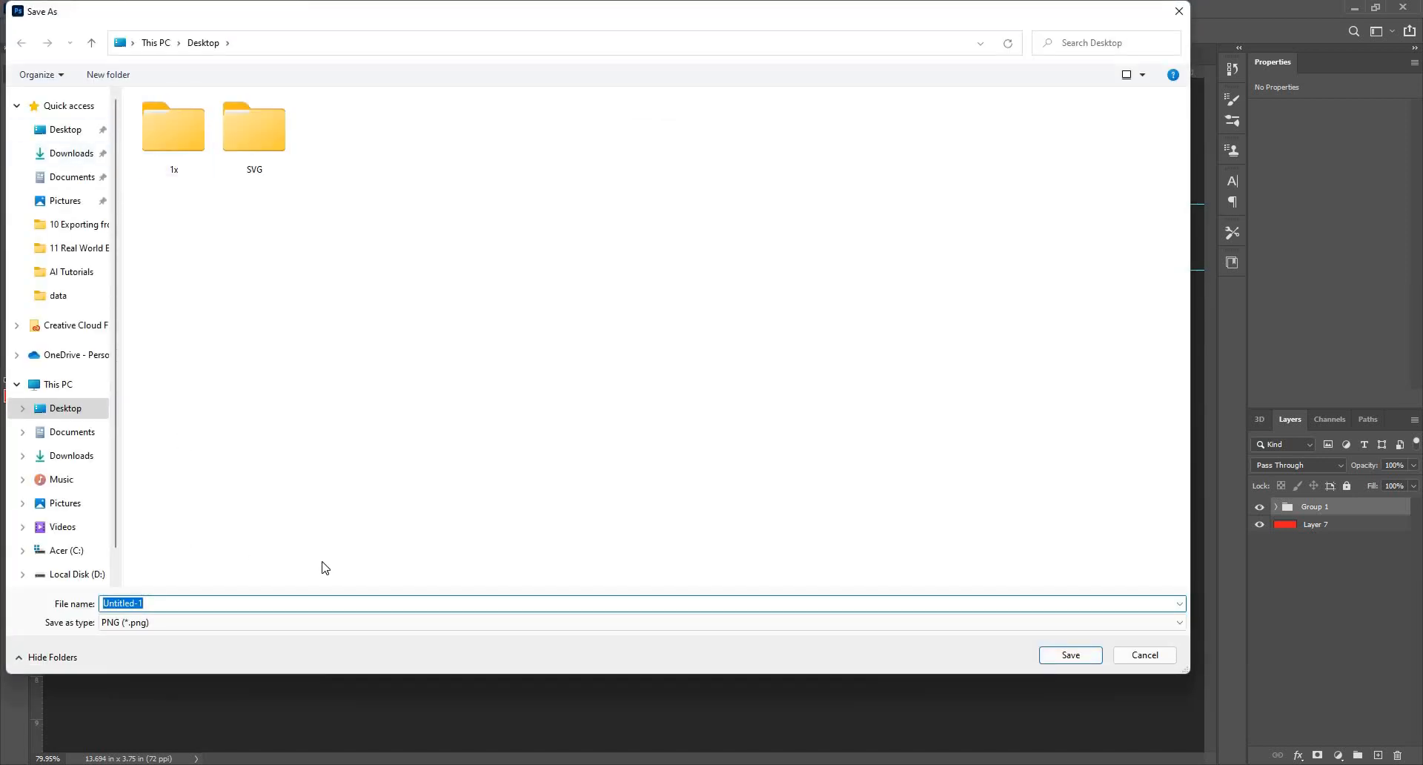
text(Kodak)
key(Return)
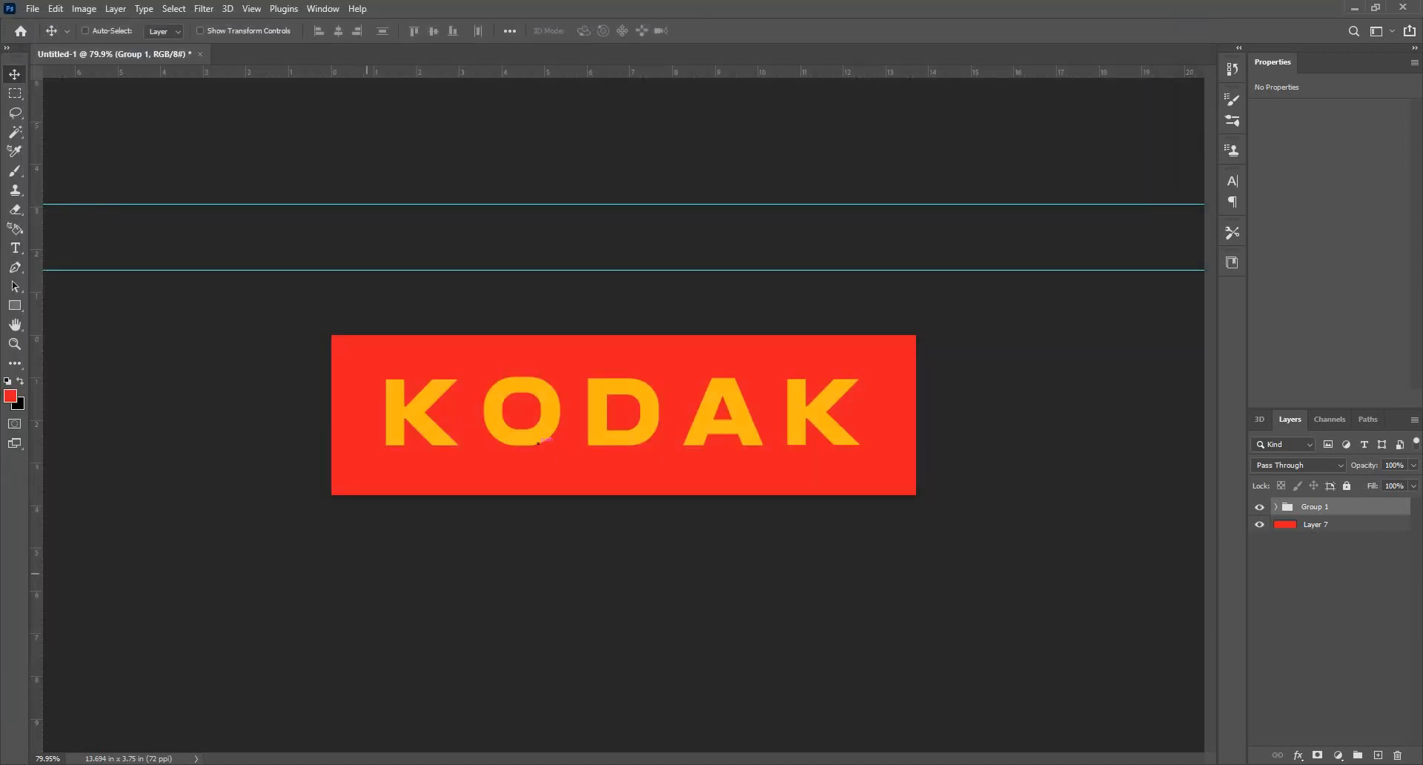
Step: Switch to Chrome and open fontsquirrel.com in a new browser tab
click(679, 715)
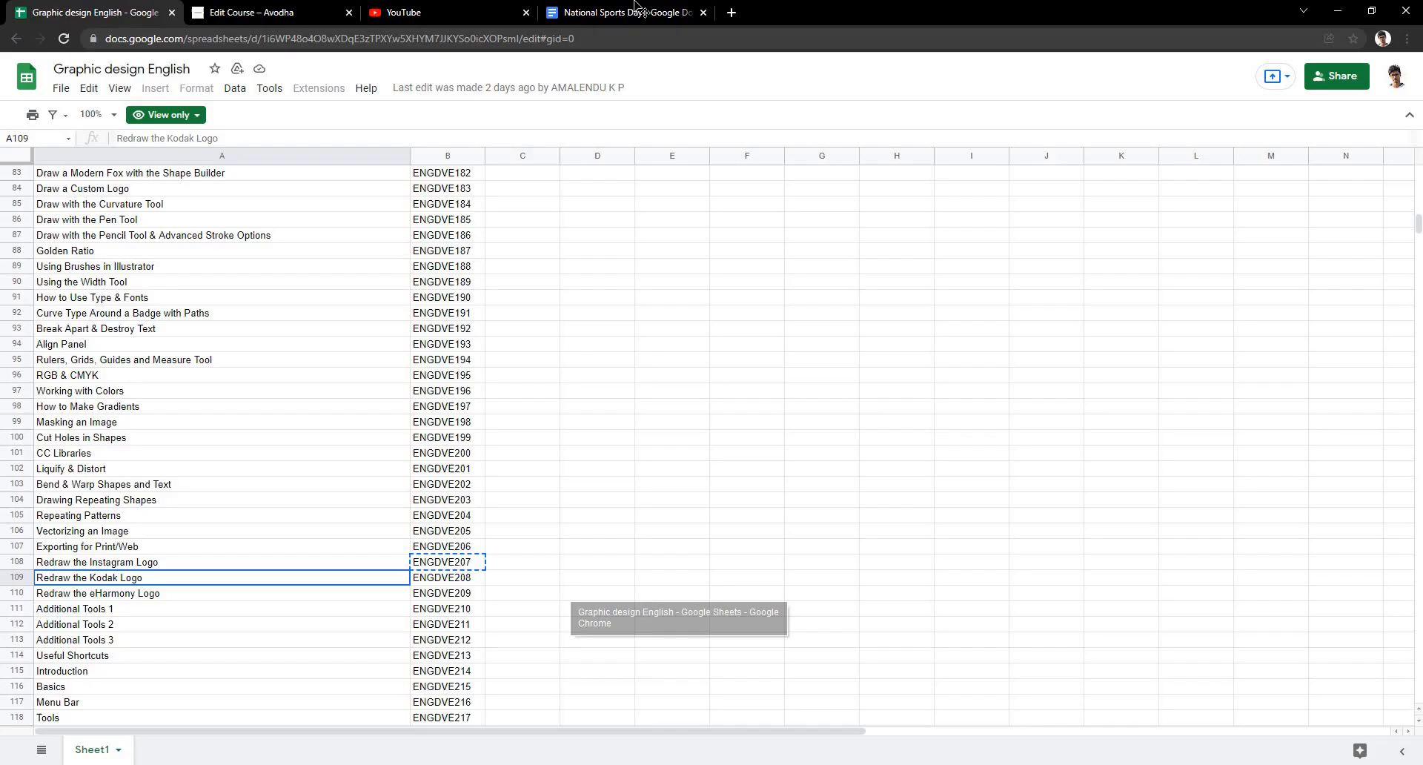
click(731, 16)
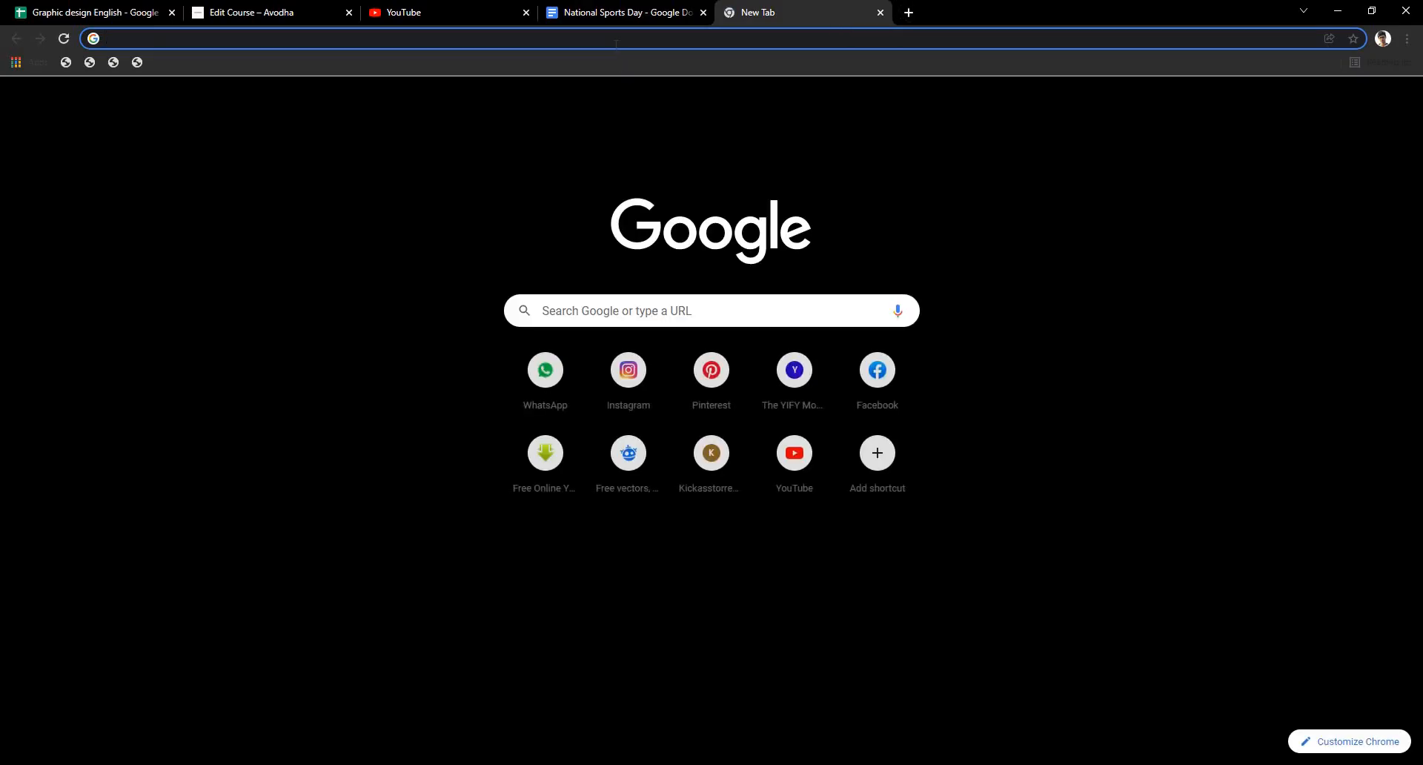
click(616, 44)
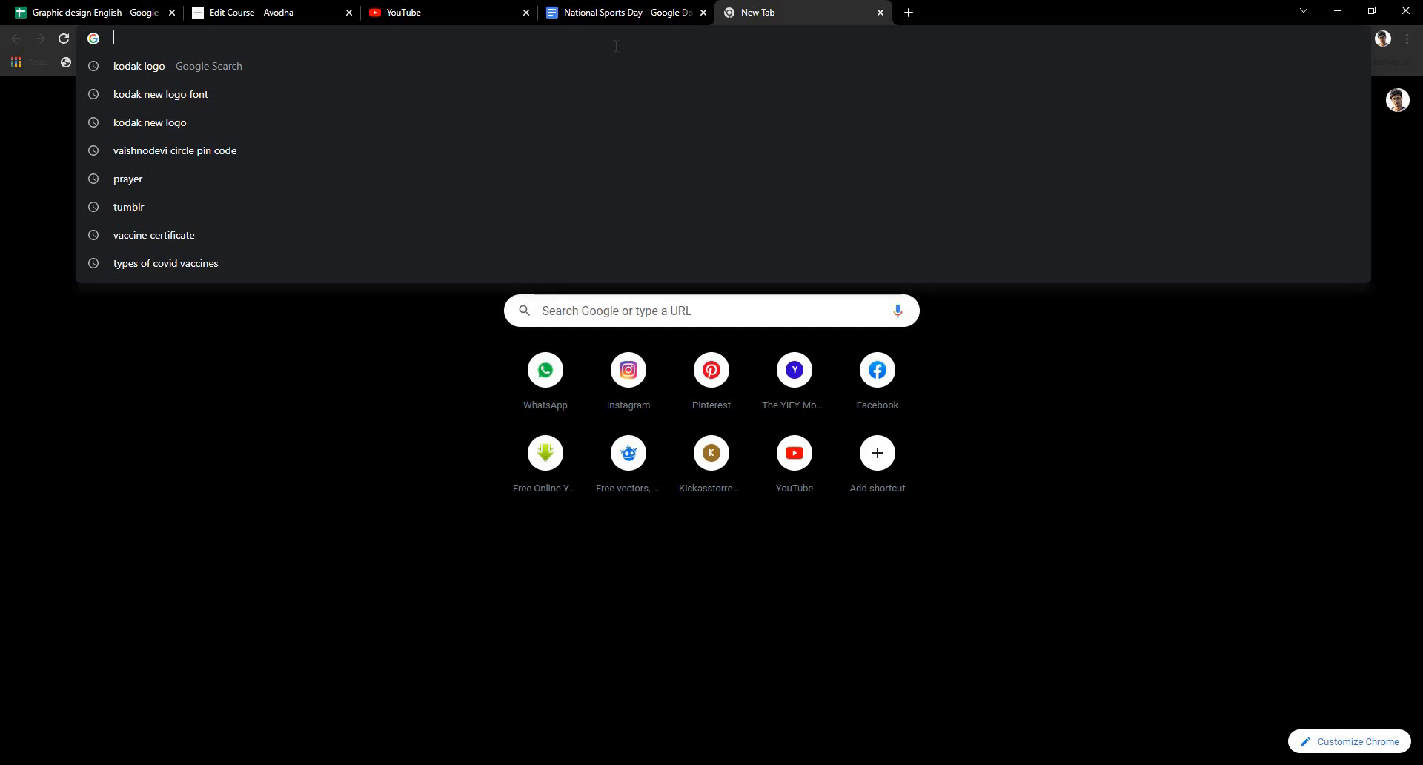
text(font)
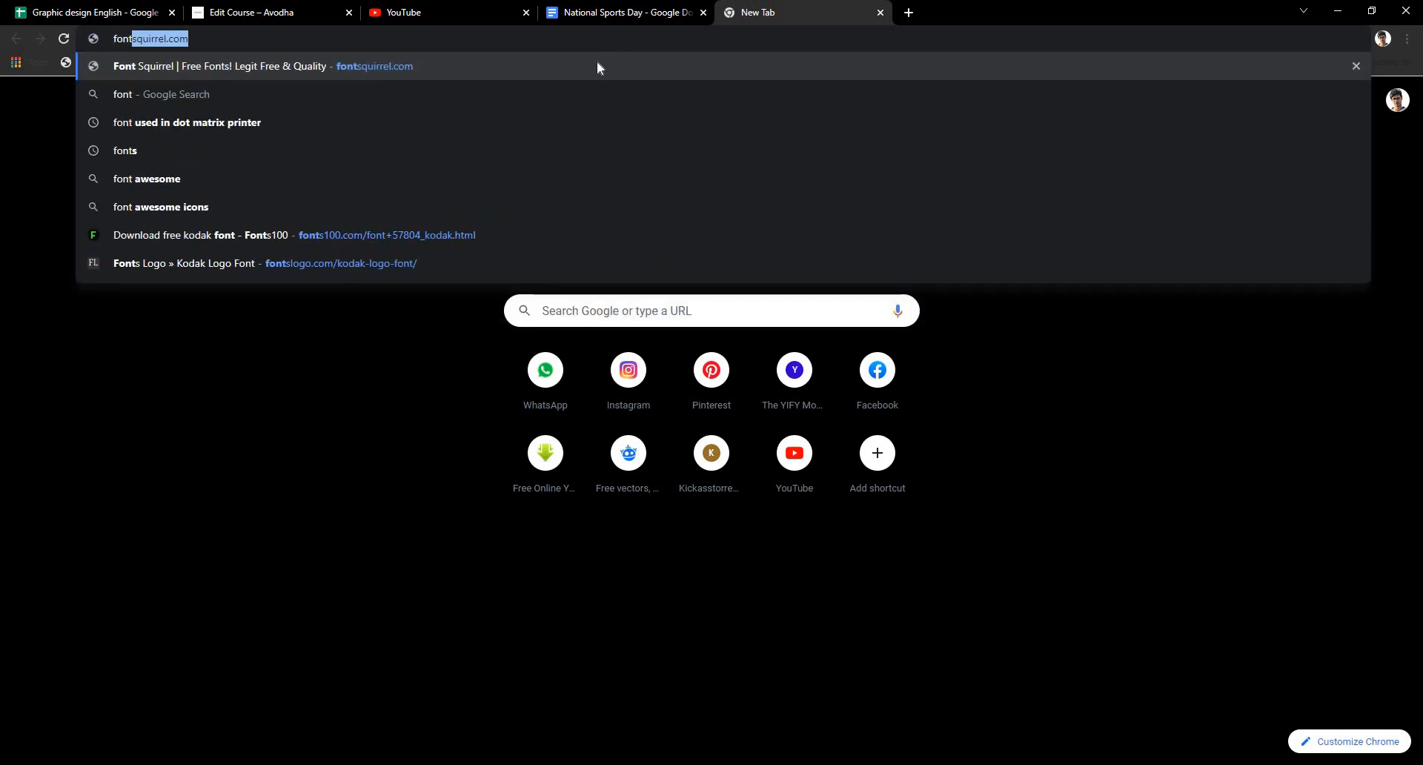
key(Return)
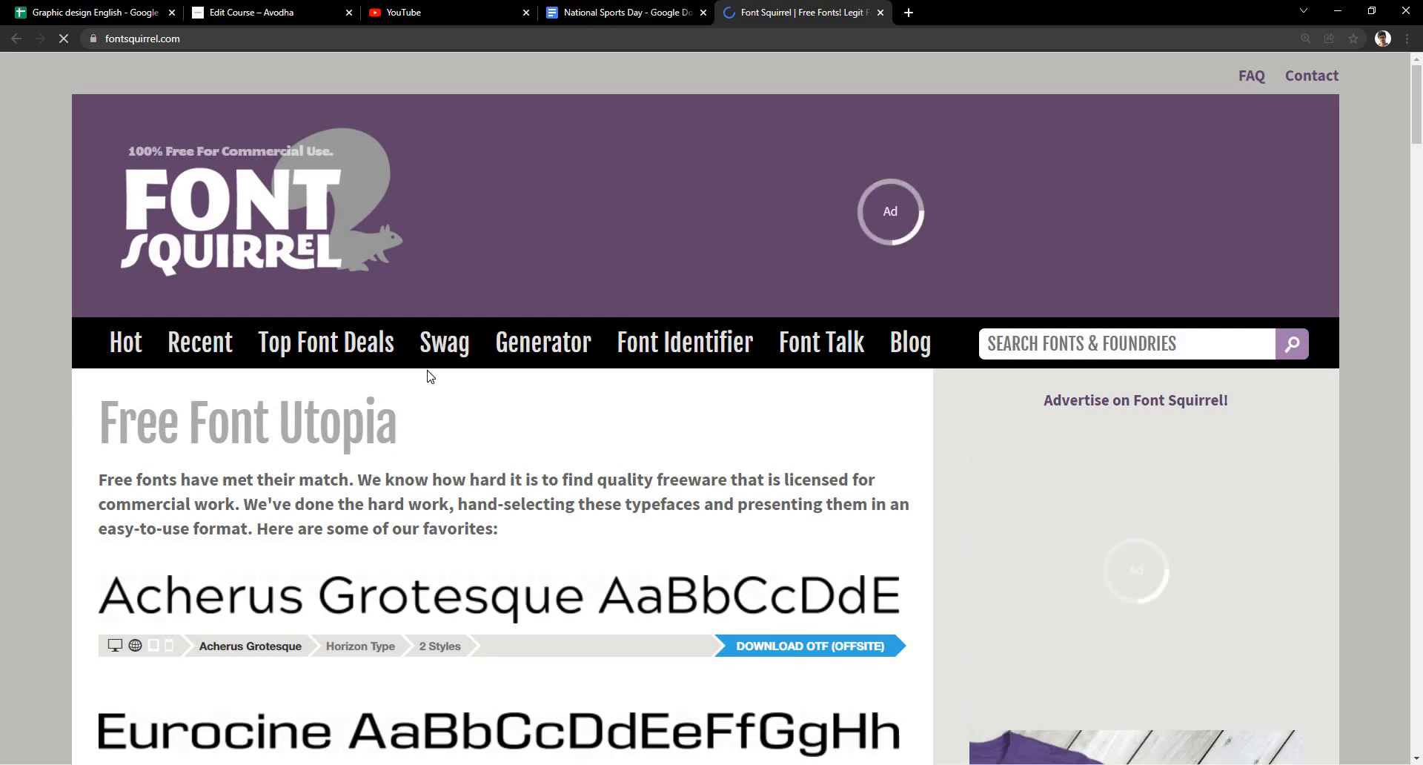
Step: Reduce the browser zoom to 100% and open Font Squirrel's Font Identifier page
scroll(514, 297, down, 2)
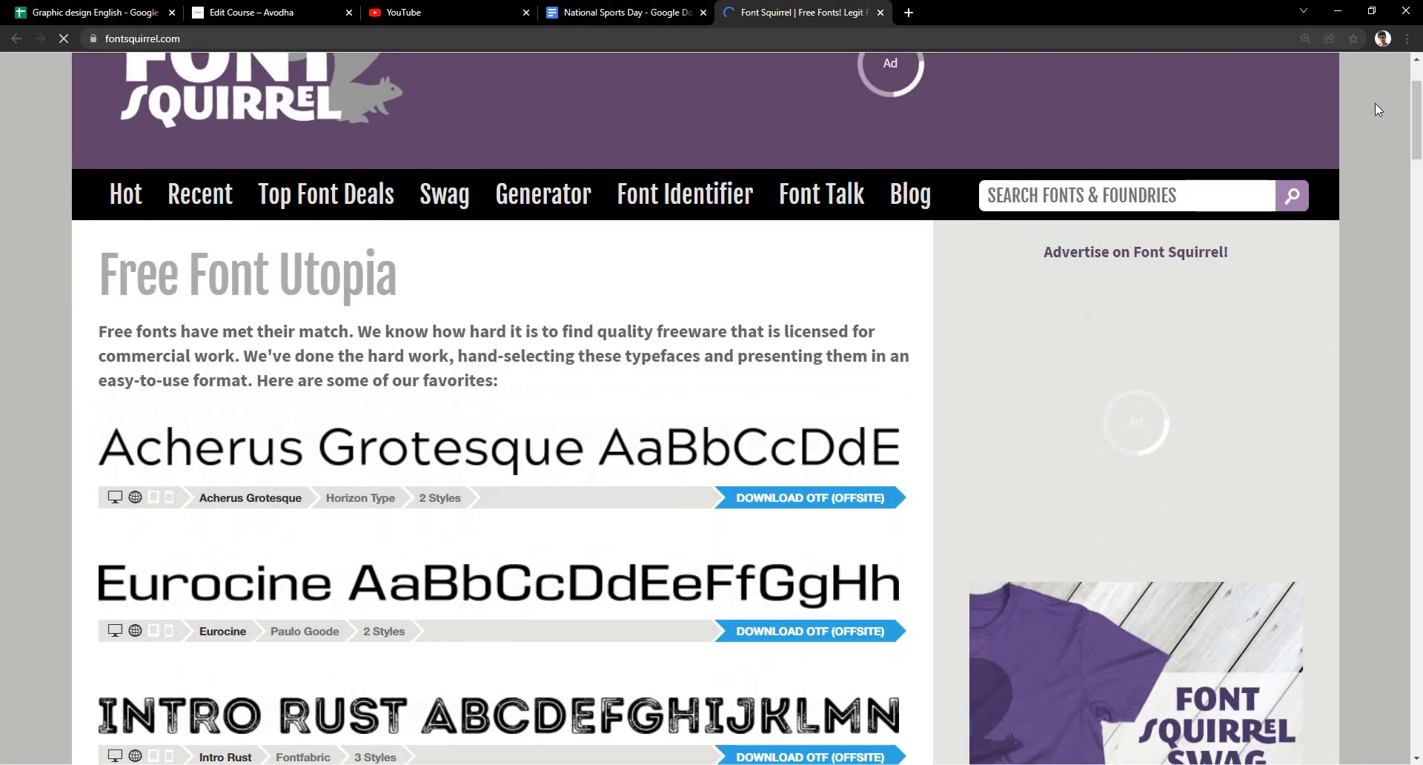
click(1407, 38)
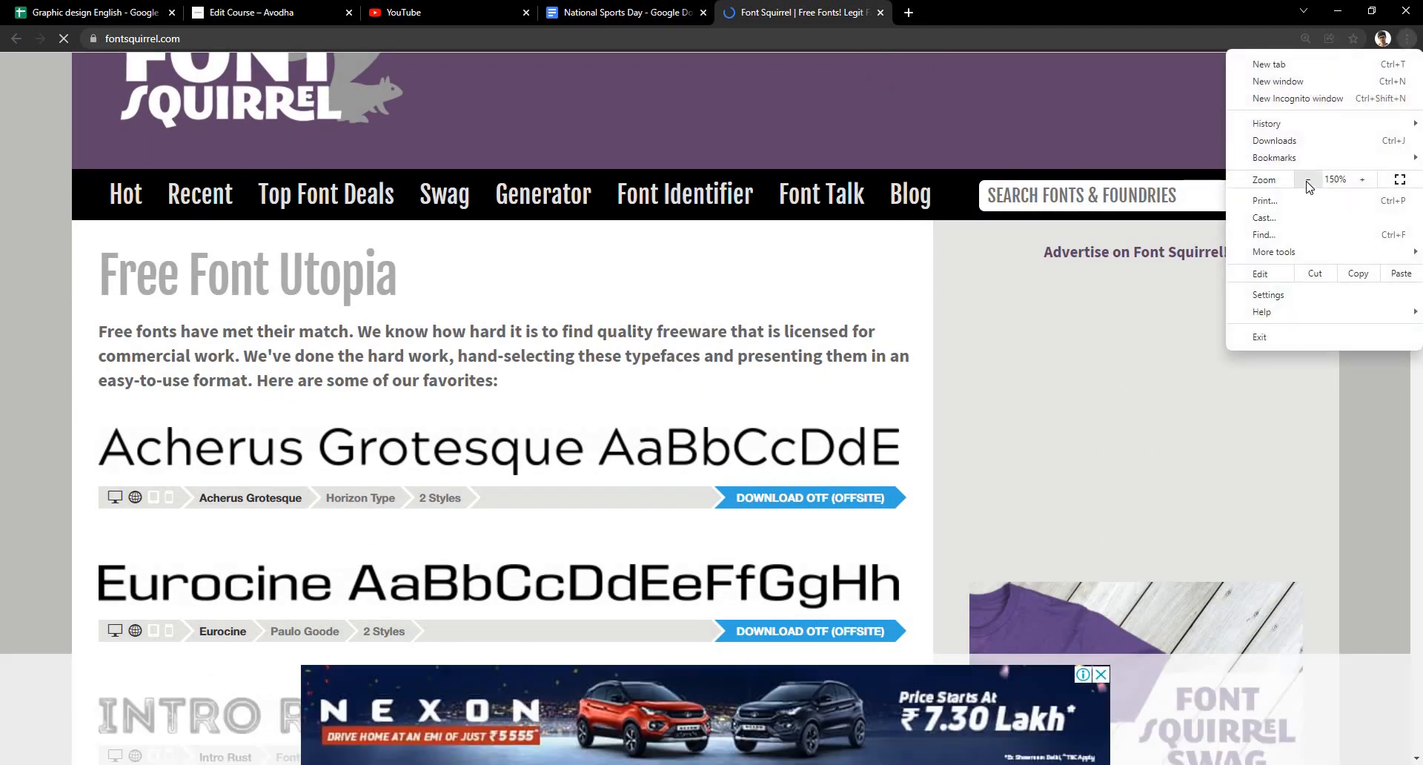
click(1307, 180)
click(1308, 181)
click(1307, 180)
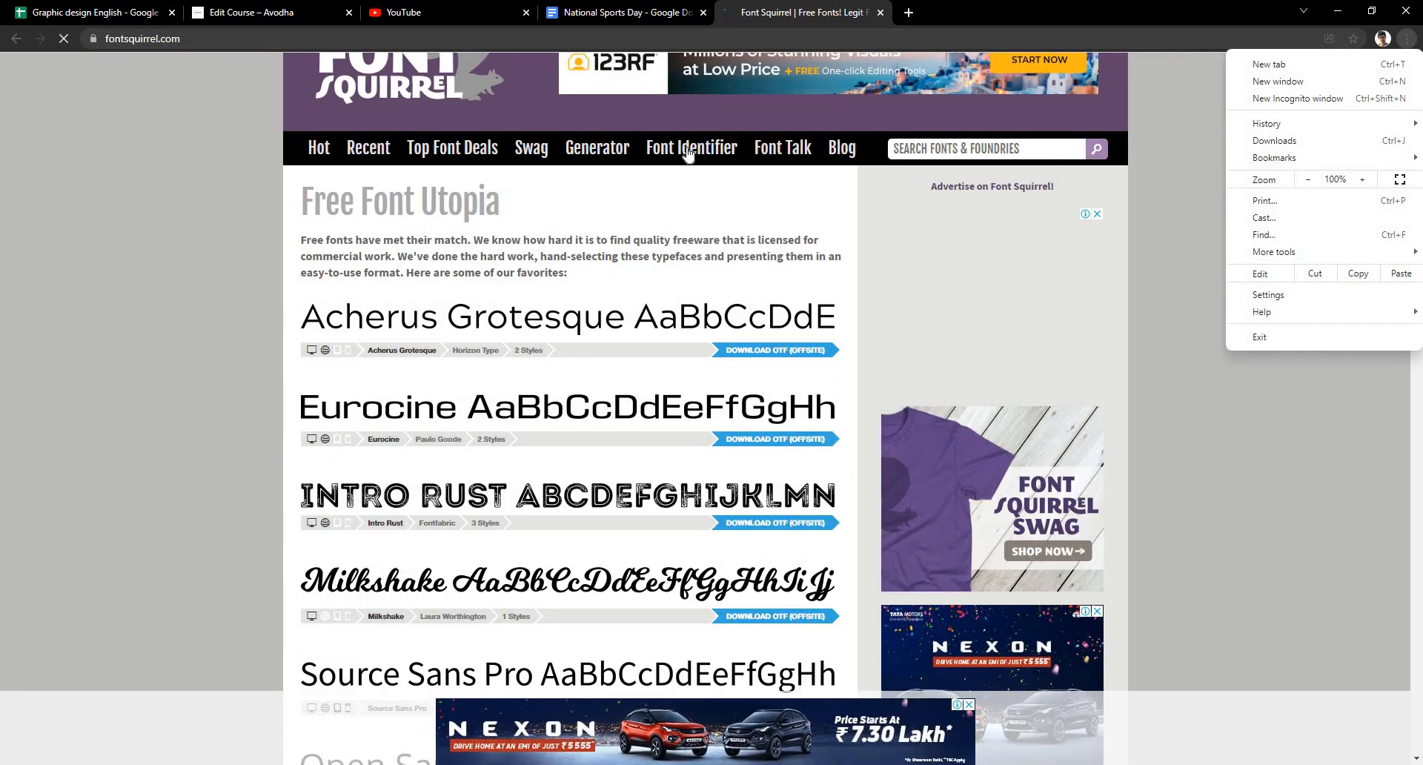
click(688, 149)
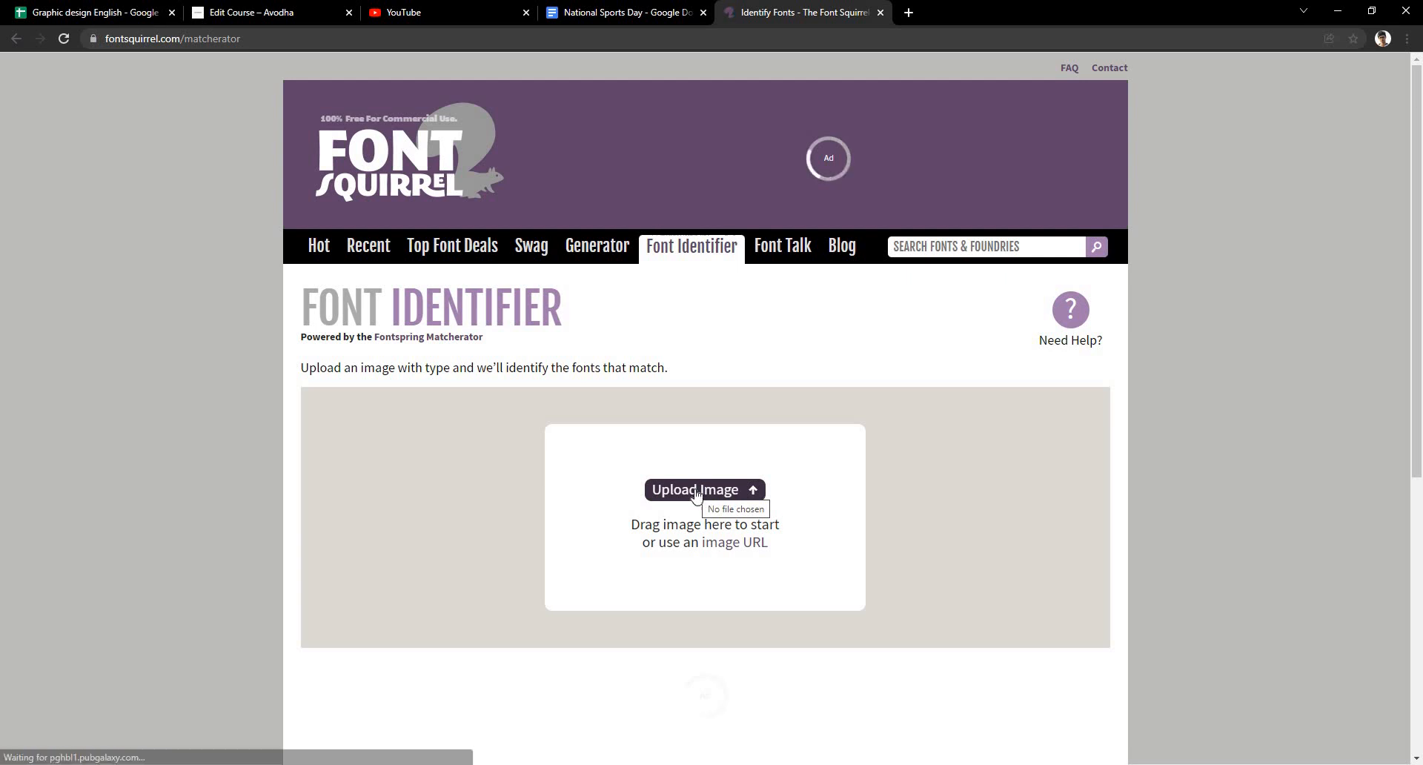
Step: Upload the Kodak image from the Desktop to the Font Identifier
click(695, 492)
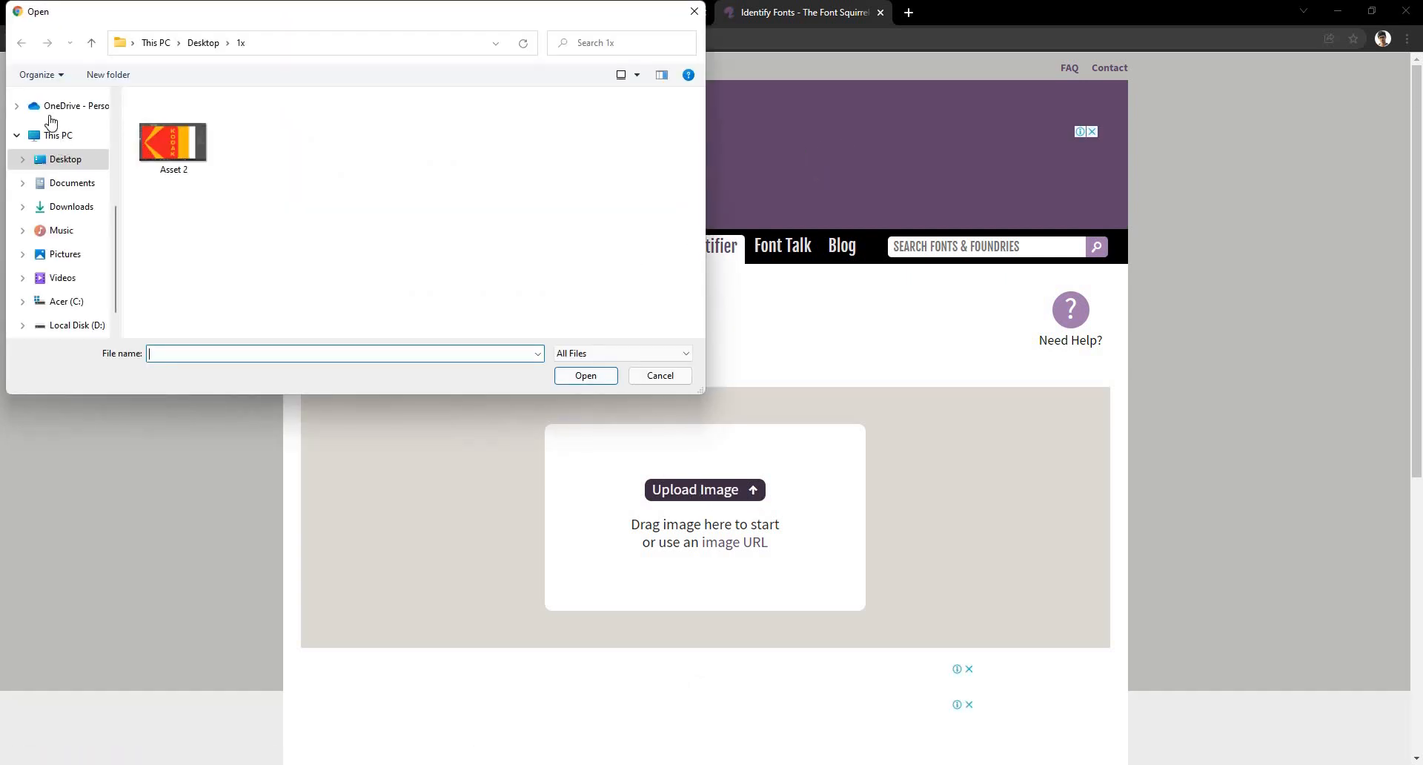
click(60, 165)
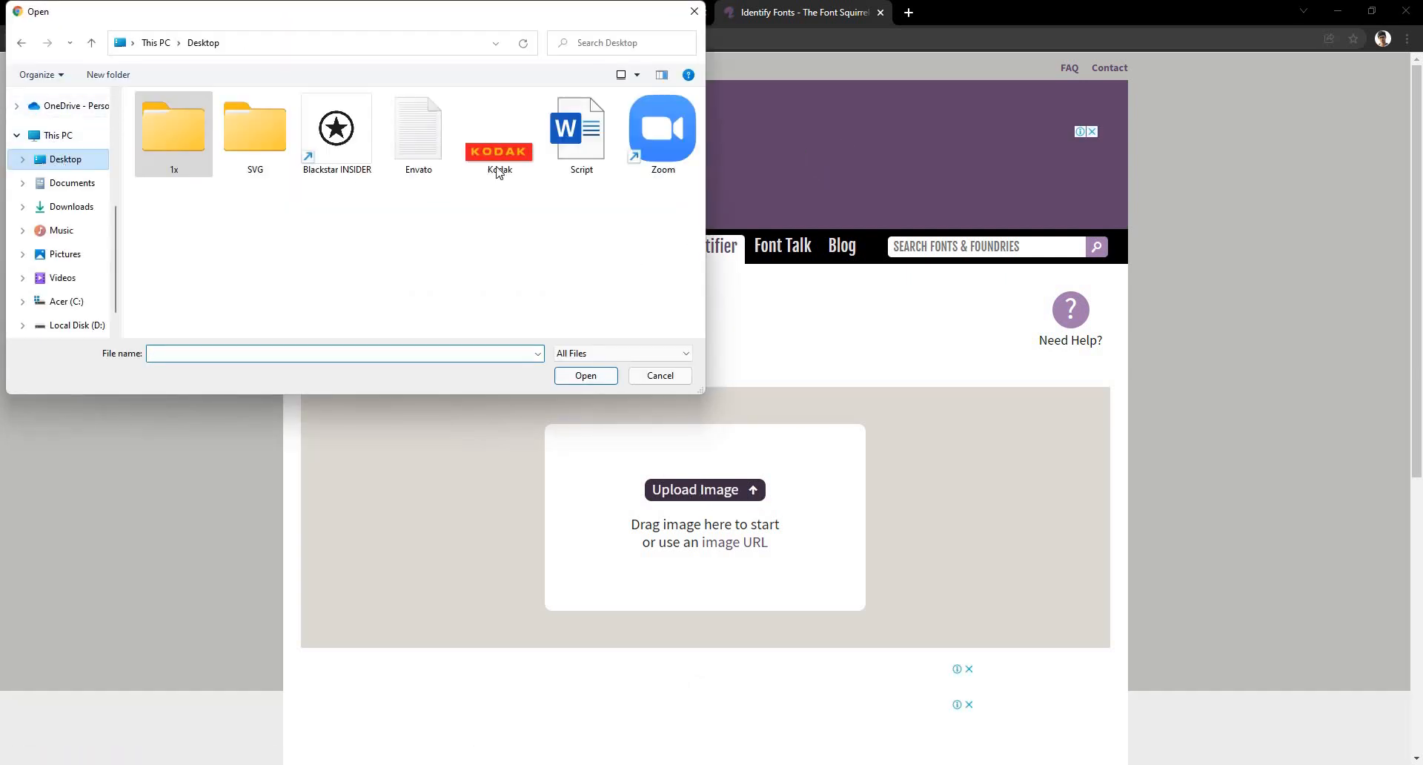
click(499, 133)
click(584, 375)
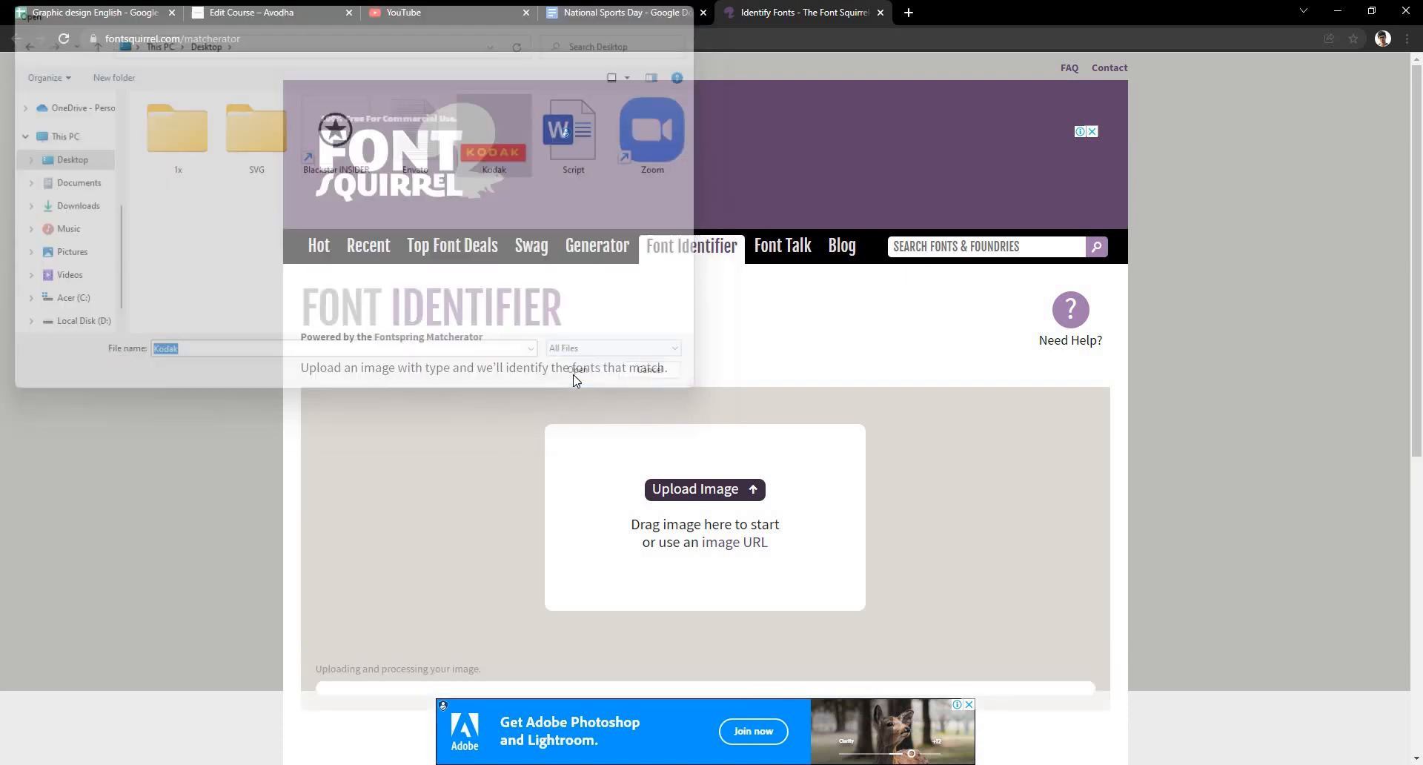
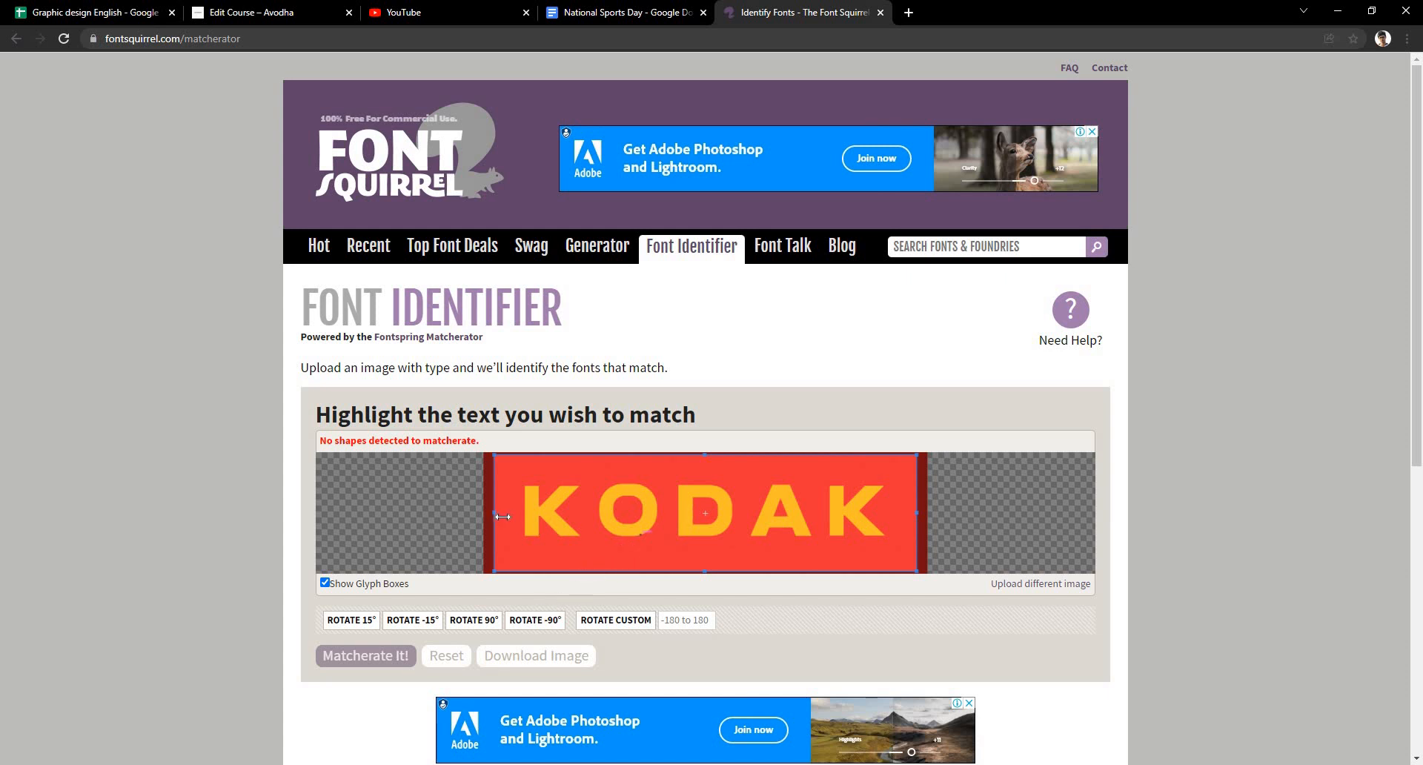
Step: Tighten the highlight box around the KODAK letters on all sides and run Matcherate on the selection
drag(503, 517, 511, 516)
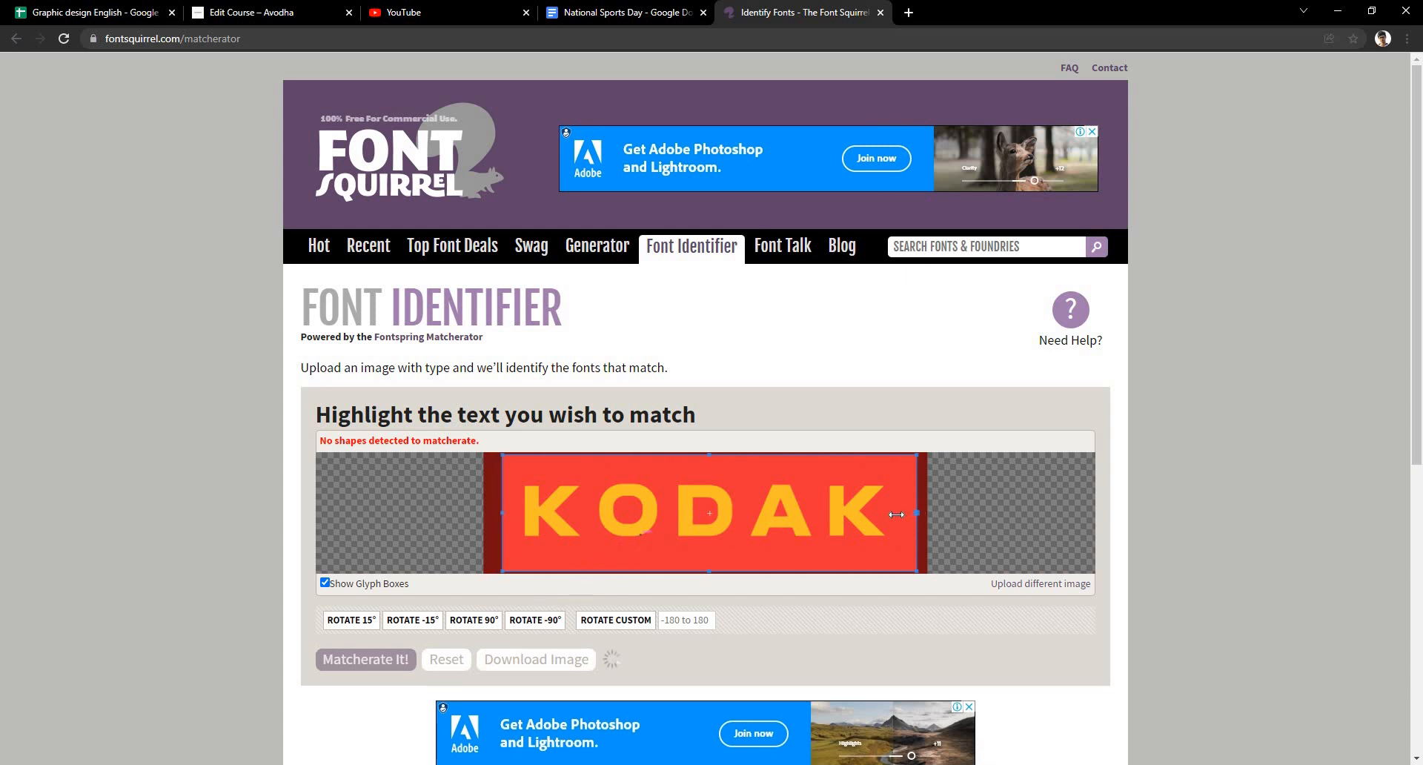
drag(896, 514, 878, 513)
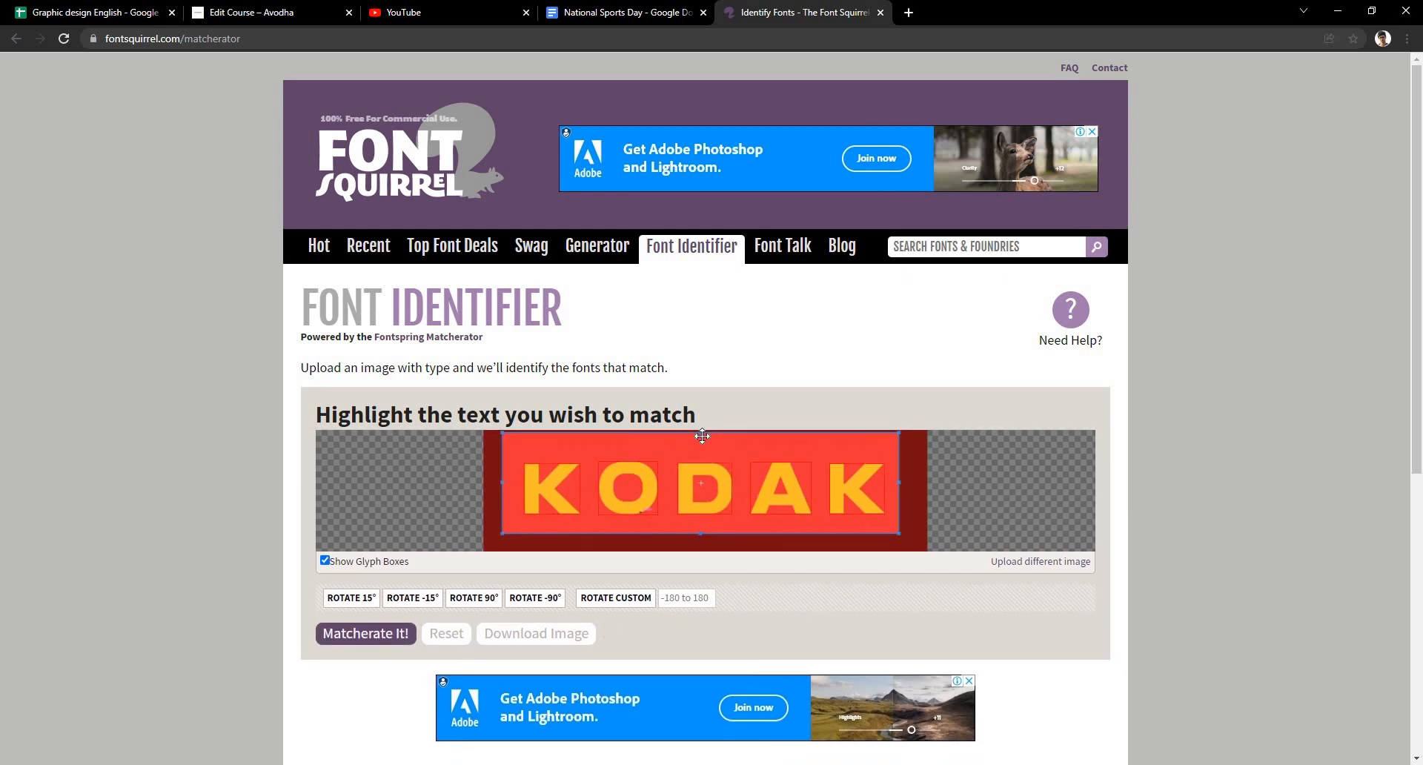
drag(702, 434, 702, 452)
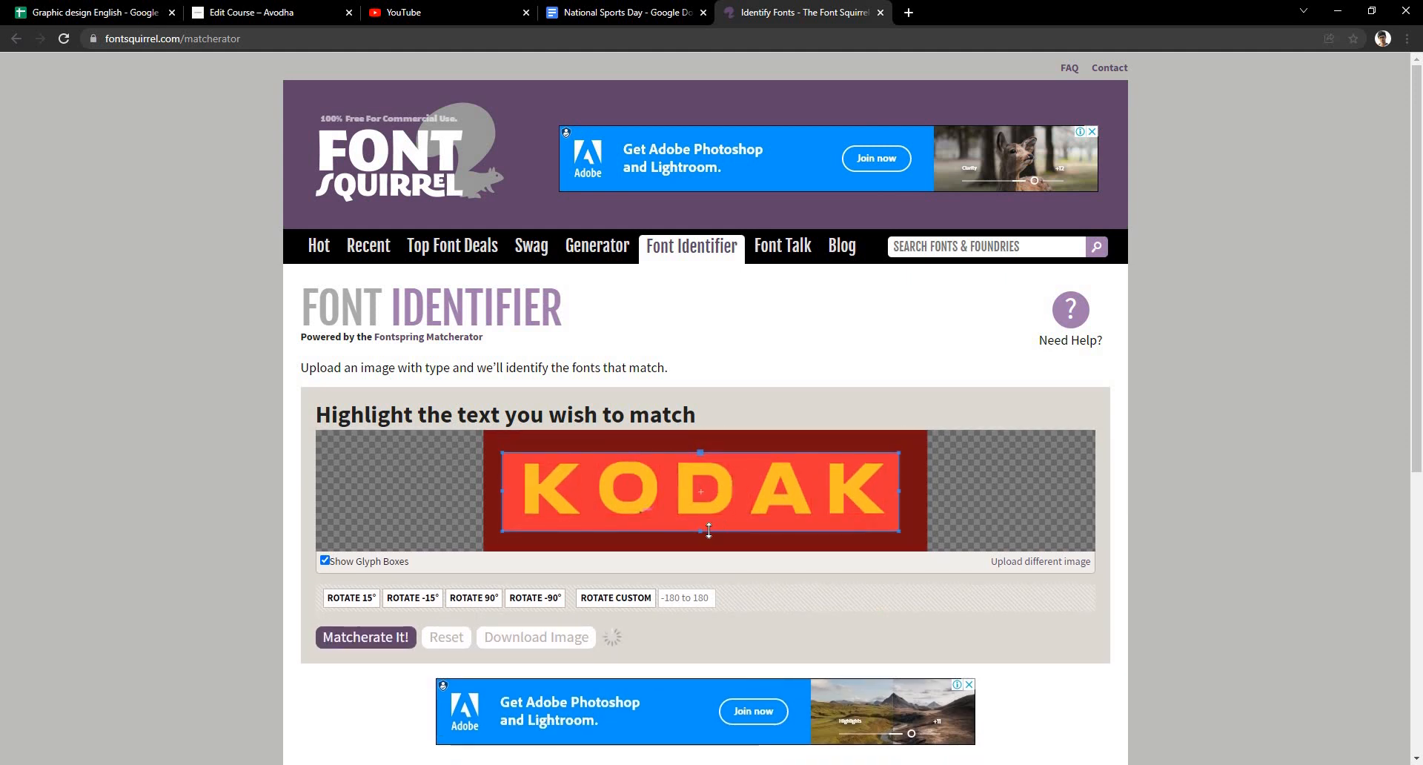
drag(709, 530, 708, 524)
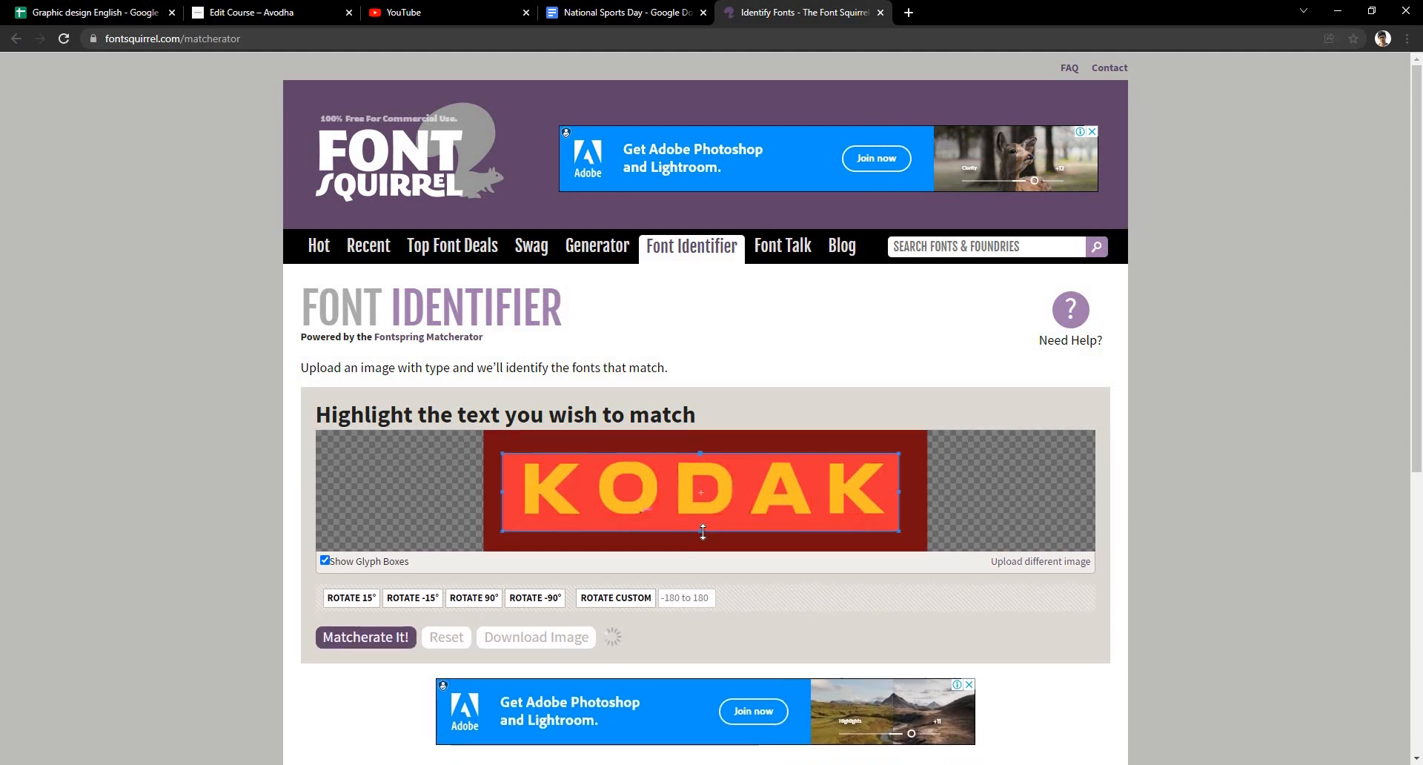
click(387, 642)
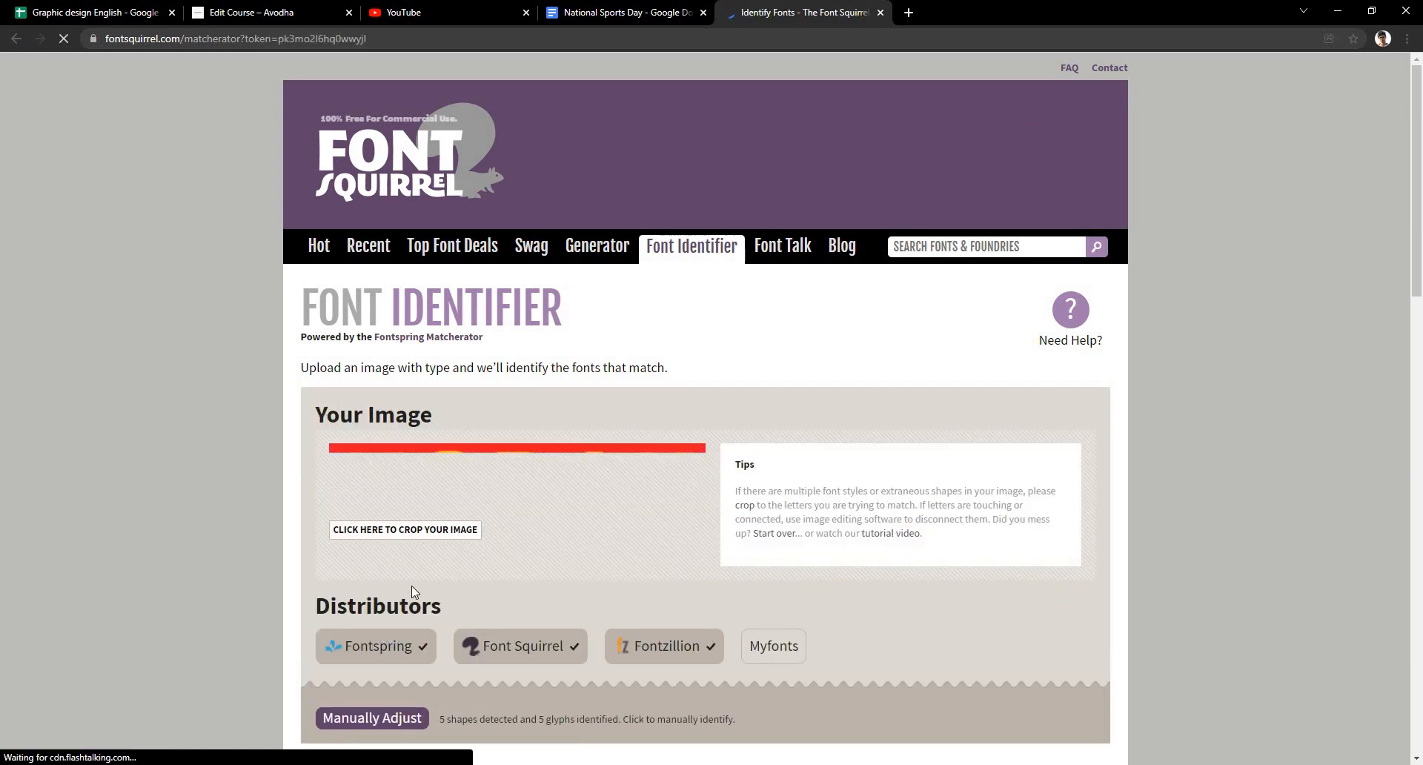
Step: Compare the fonts matching the uploaded KODAK image and open the page of Core Sans NR 73 Ex ExtraBold
scroll(468, 566, down, 5)
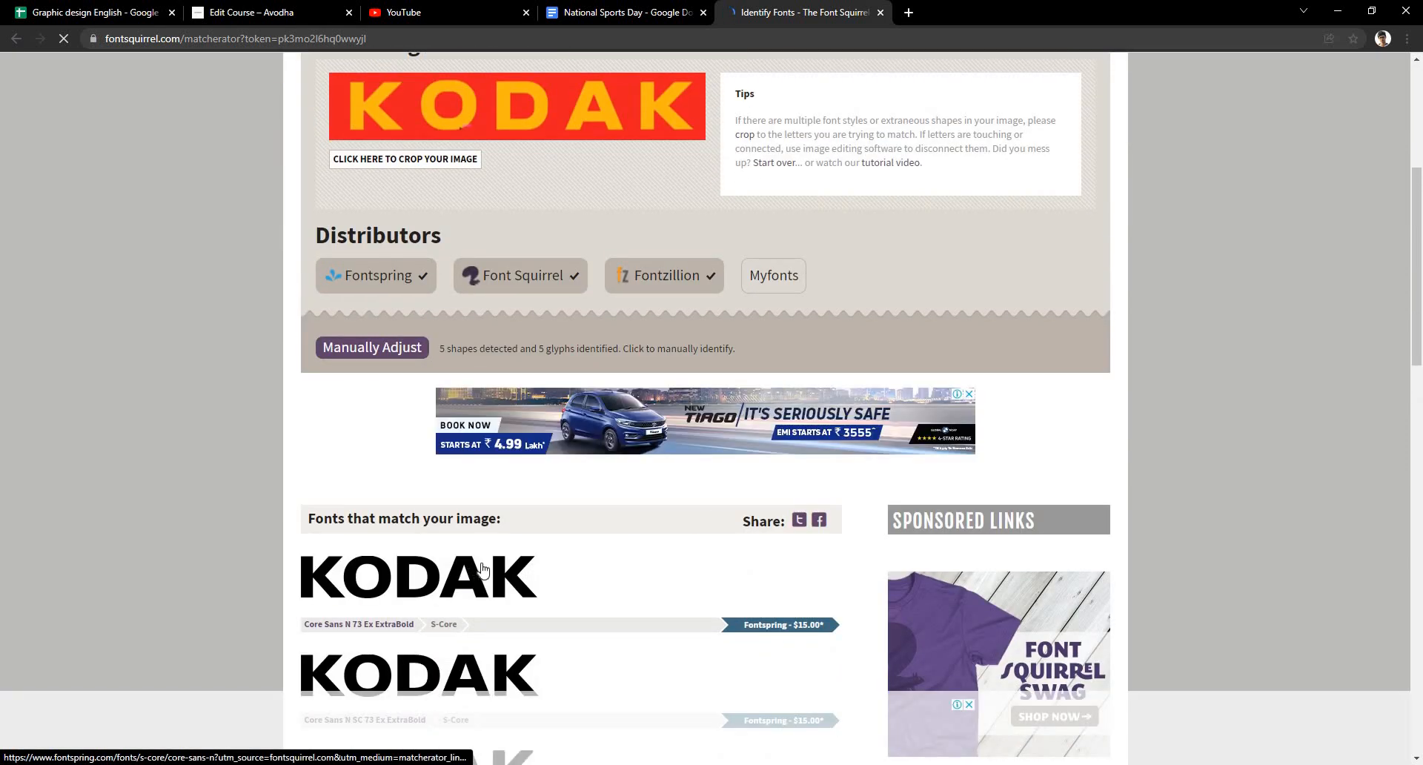
scroll(482, 569, down, 5)
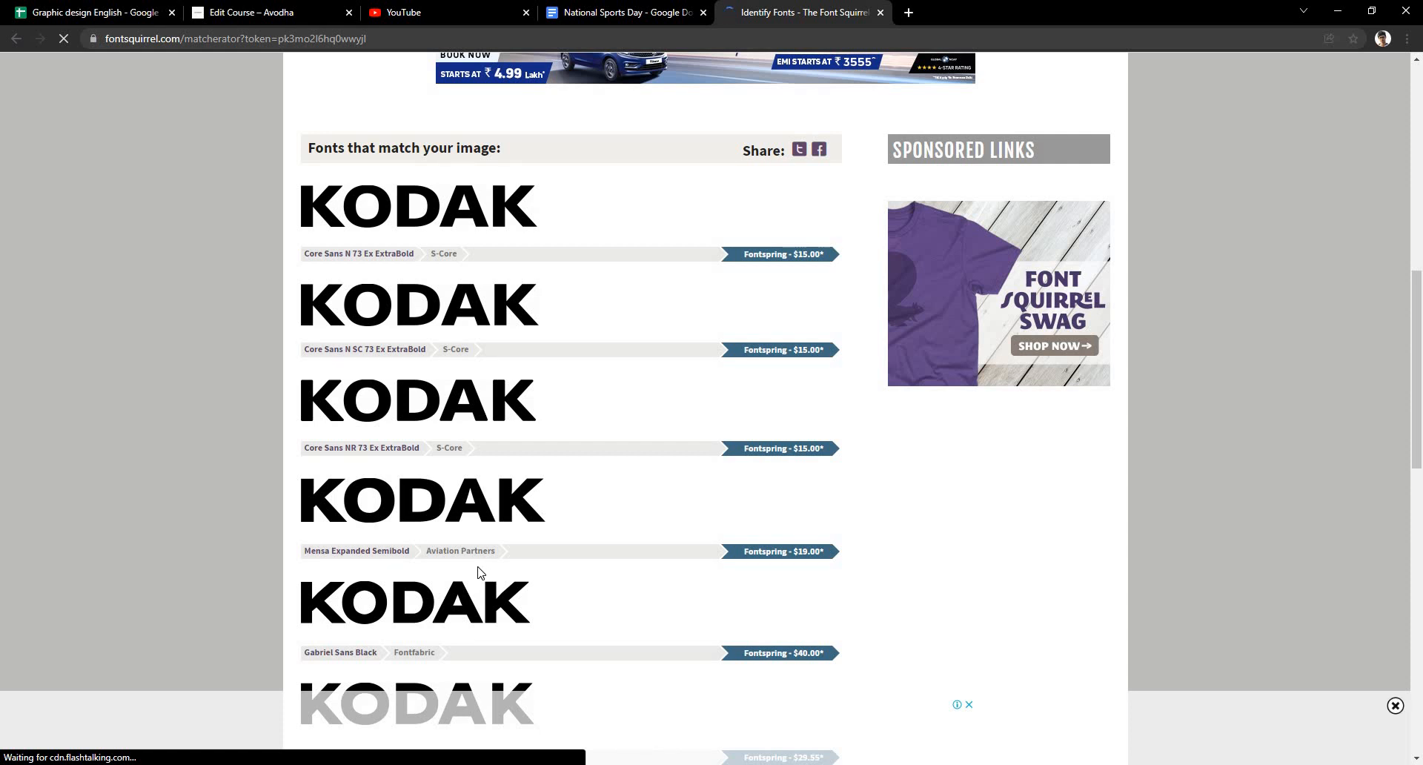
scroll(477, 572, up, 8)
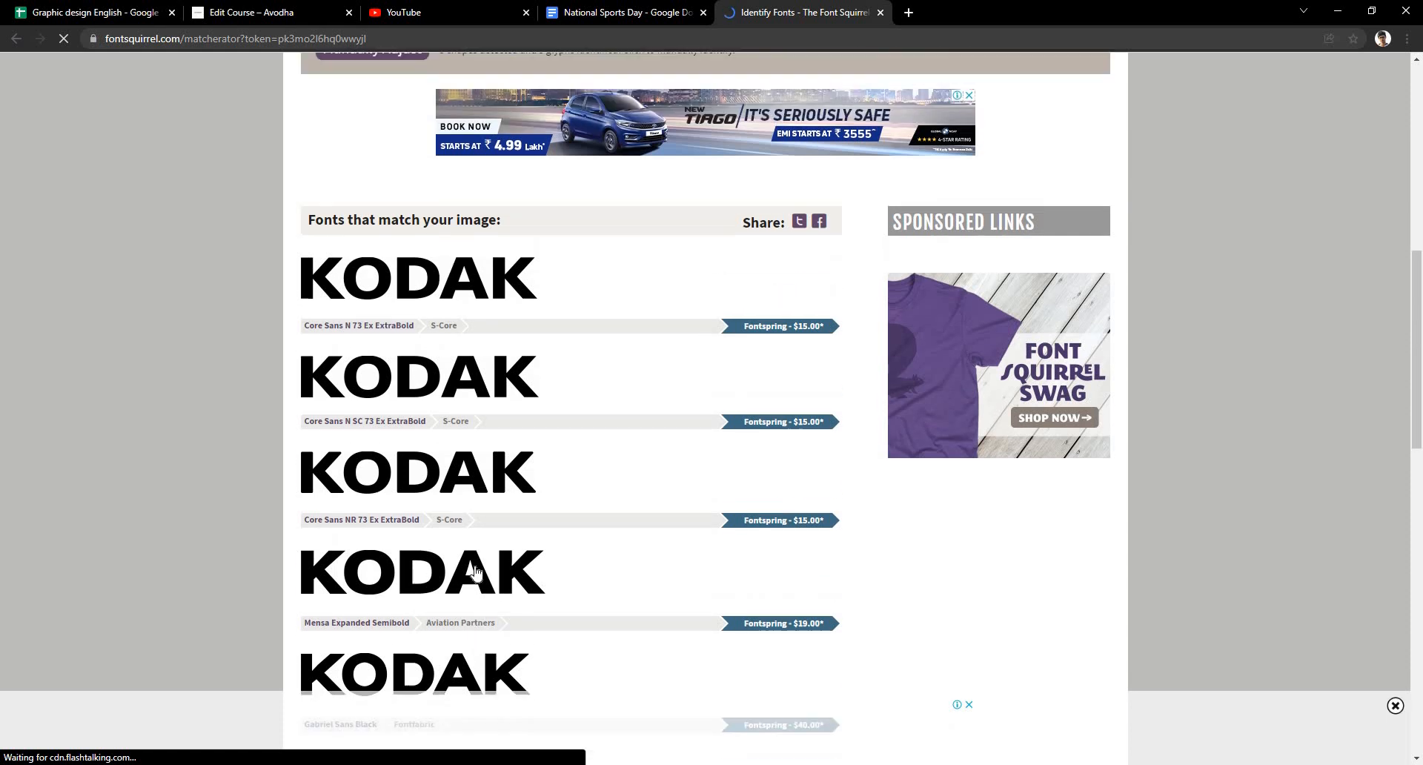
scroll(449, 385, down, 5)
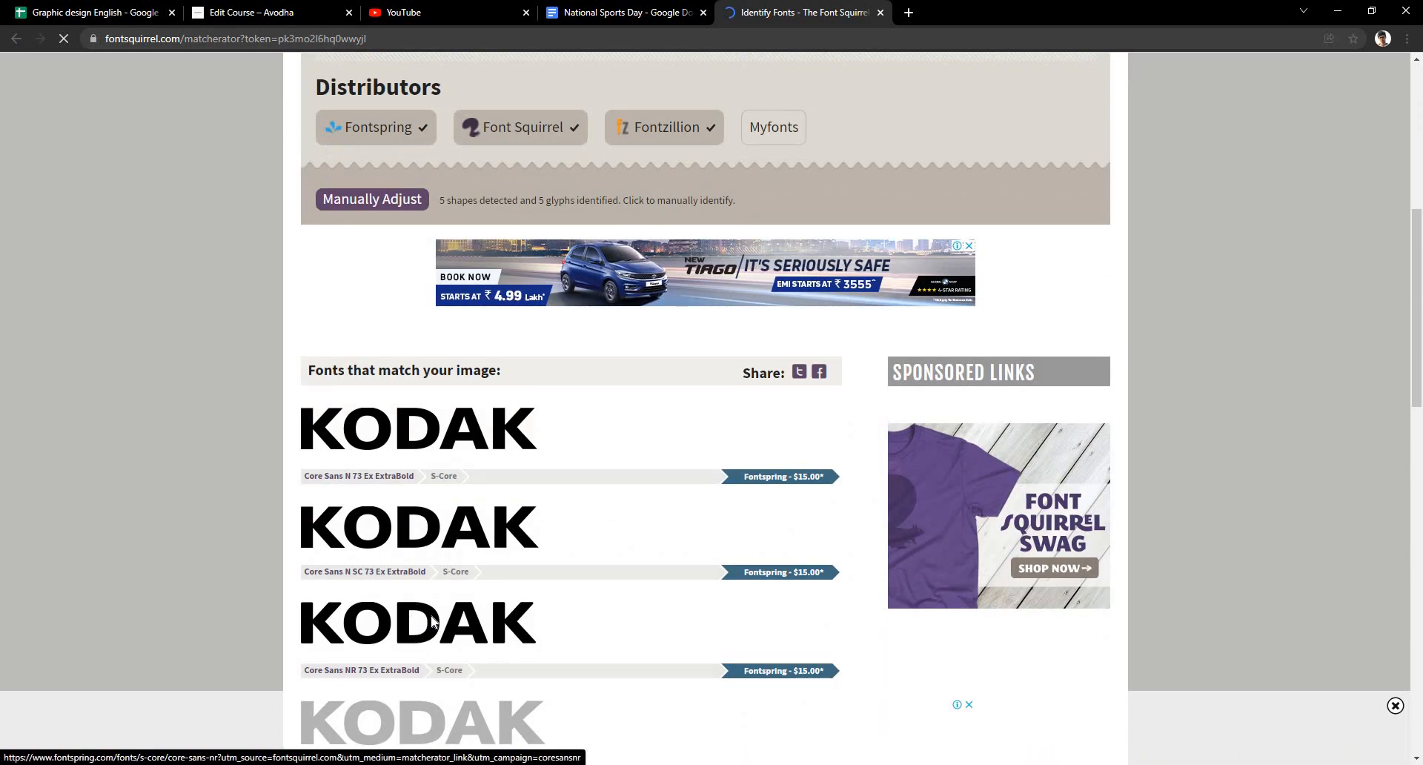
scroll(434, 617, up, 4)
scroll(433, 613, down, 4)
scroll(428, 628, up, 4)
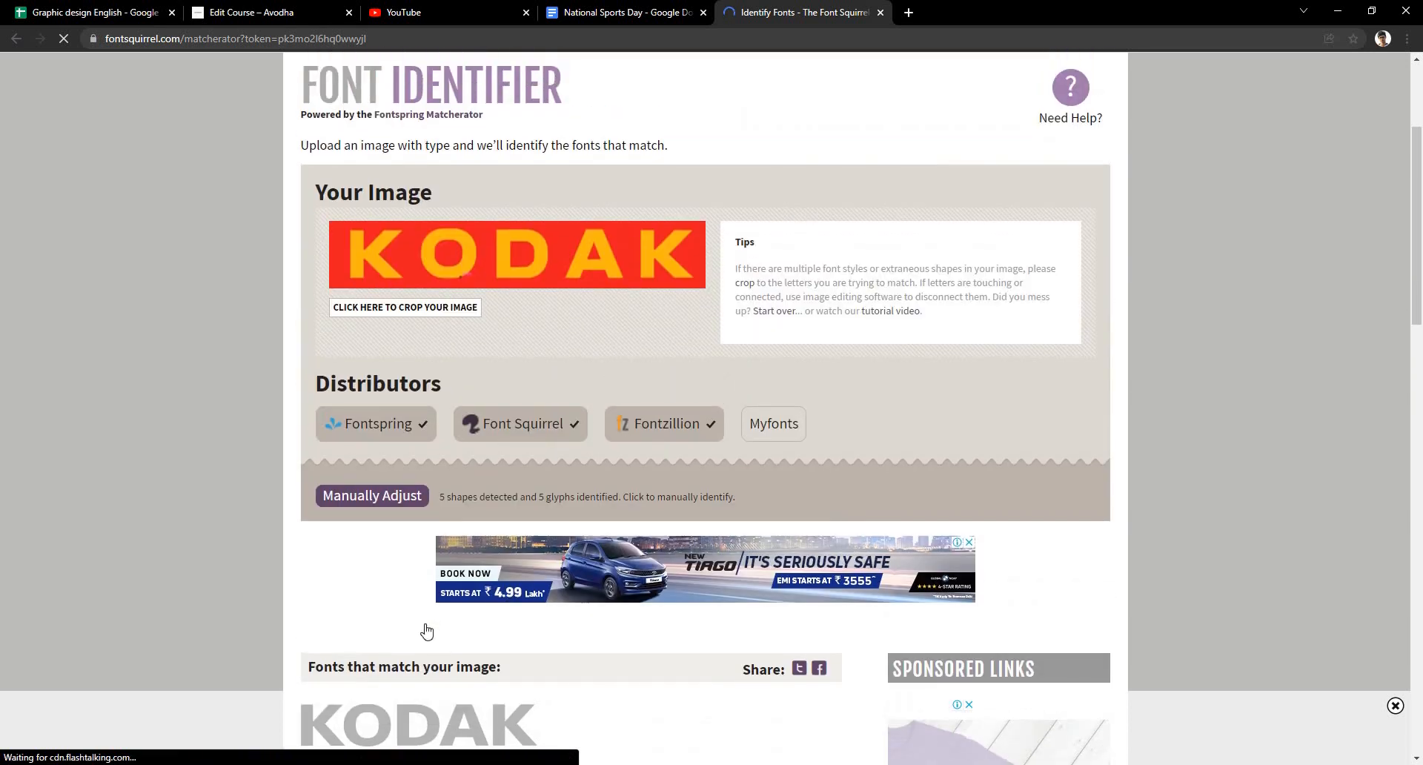
scroll(457, 667, down, 4)
scroll(493, 638, up, 4)
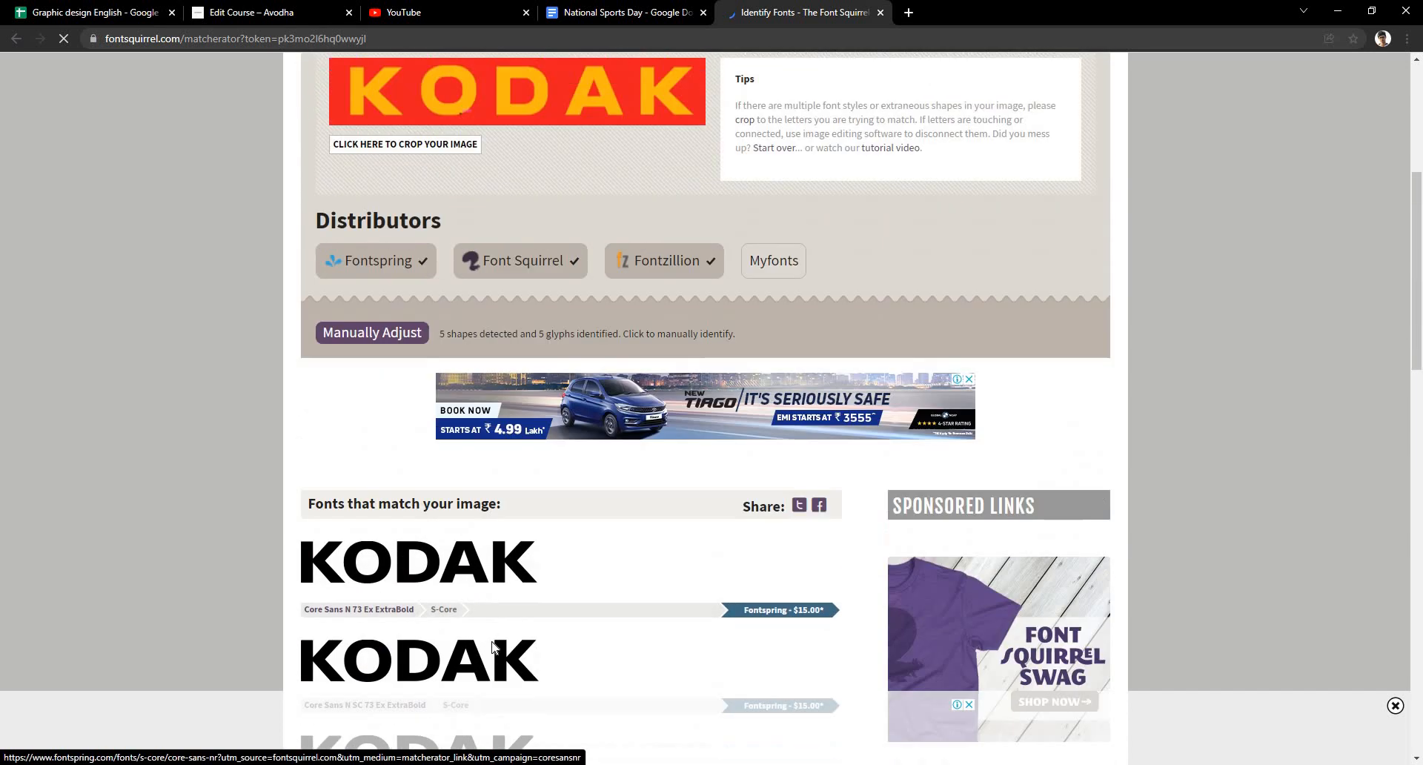
scroll(492, 648, down, 5)
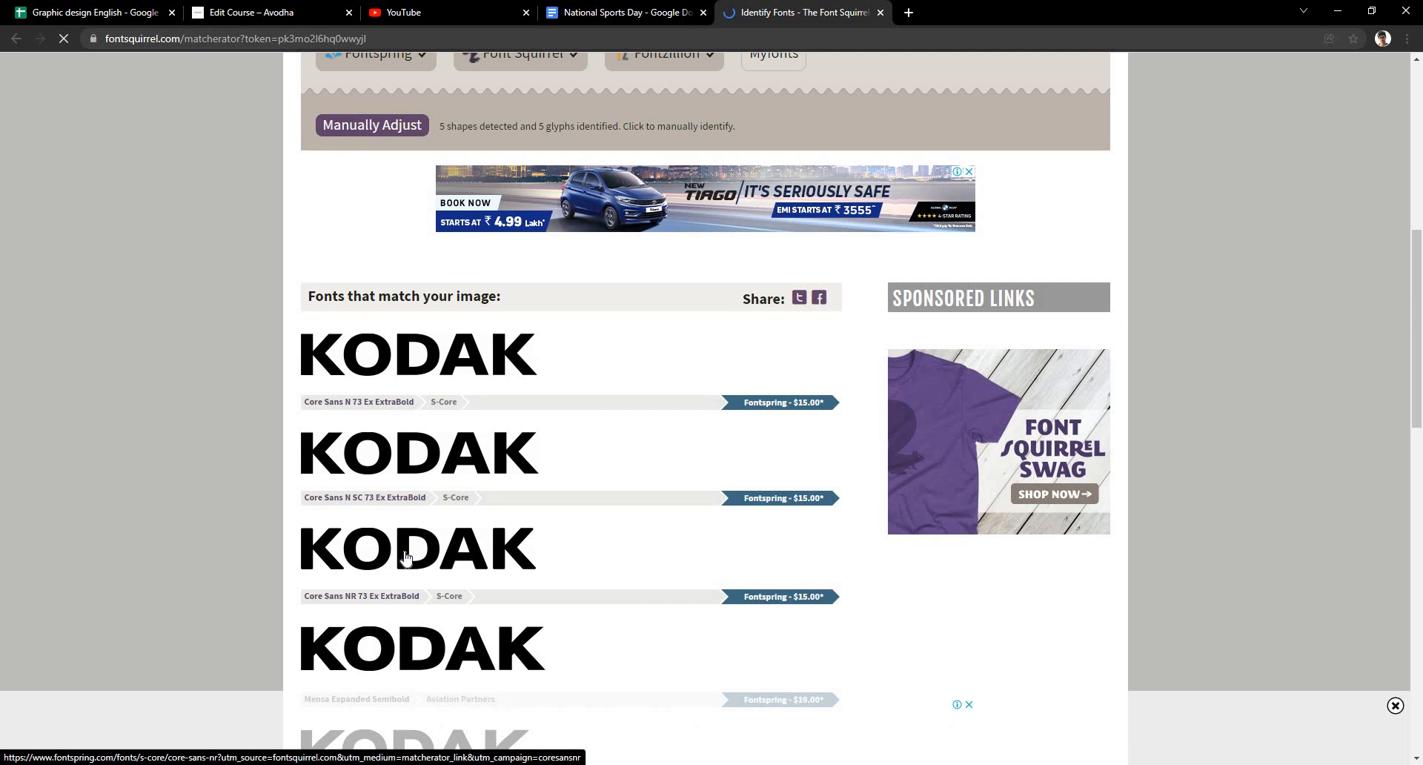
scroll(363, 444, up, 5)
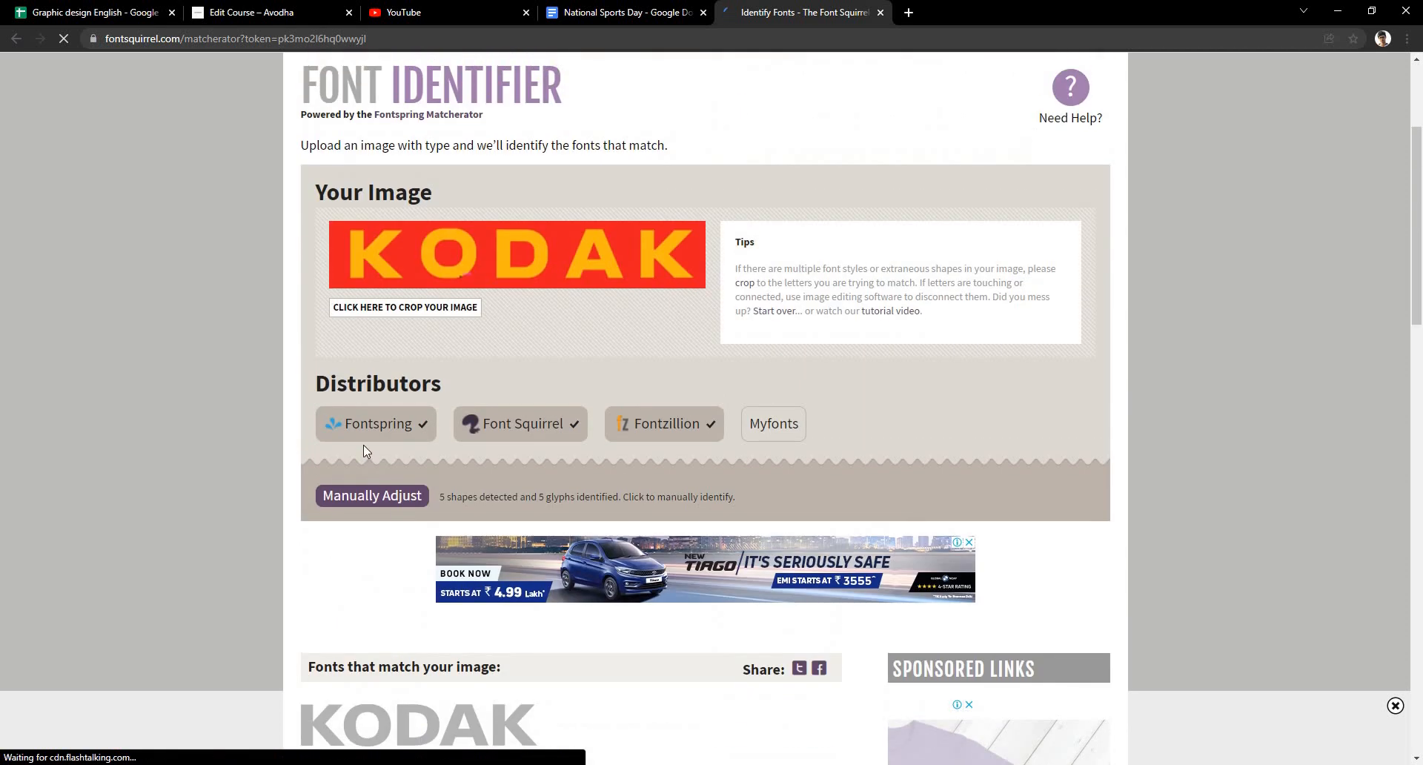
scroll(363, 452, down, 7)
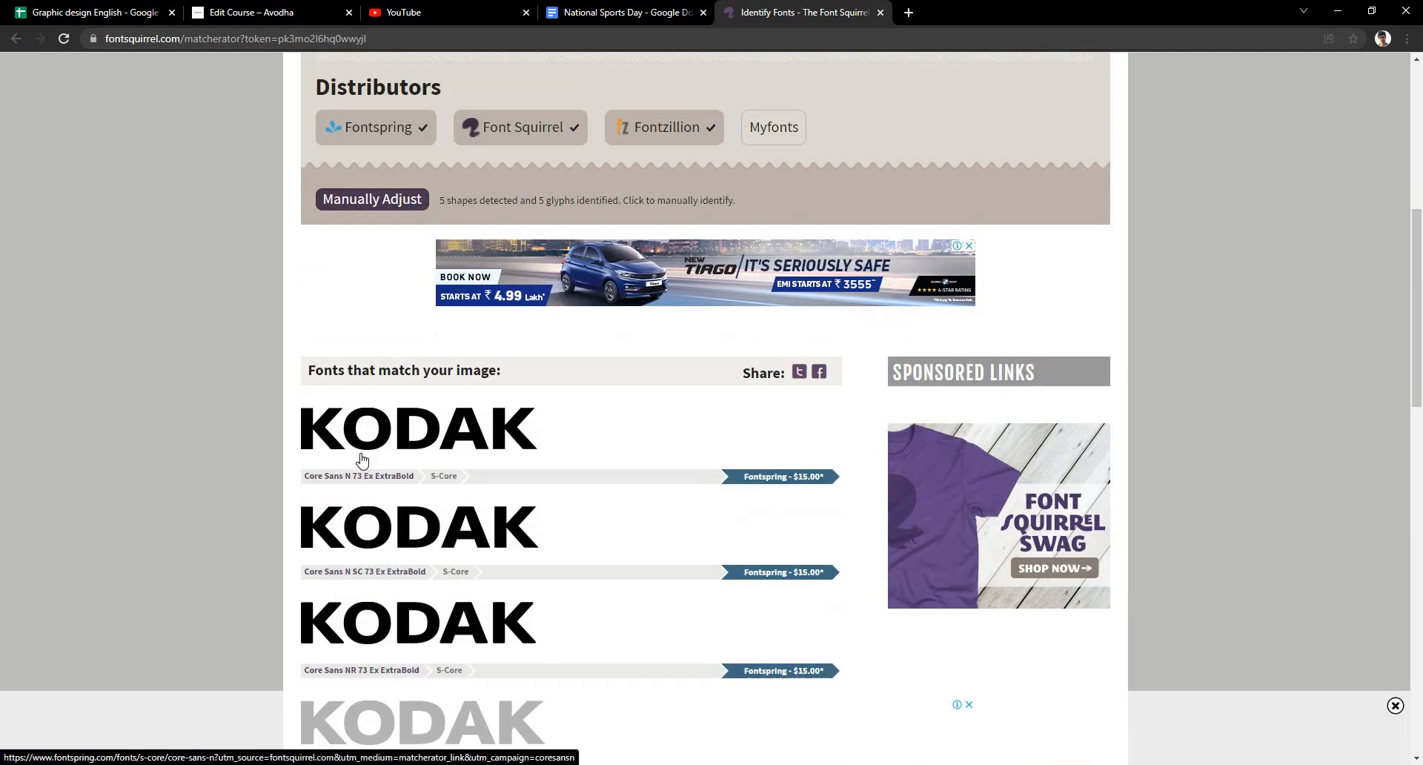
scroll(923, 674, down, 2)
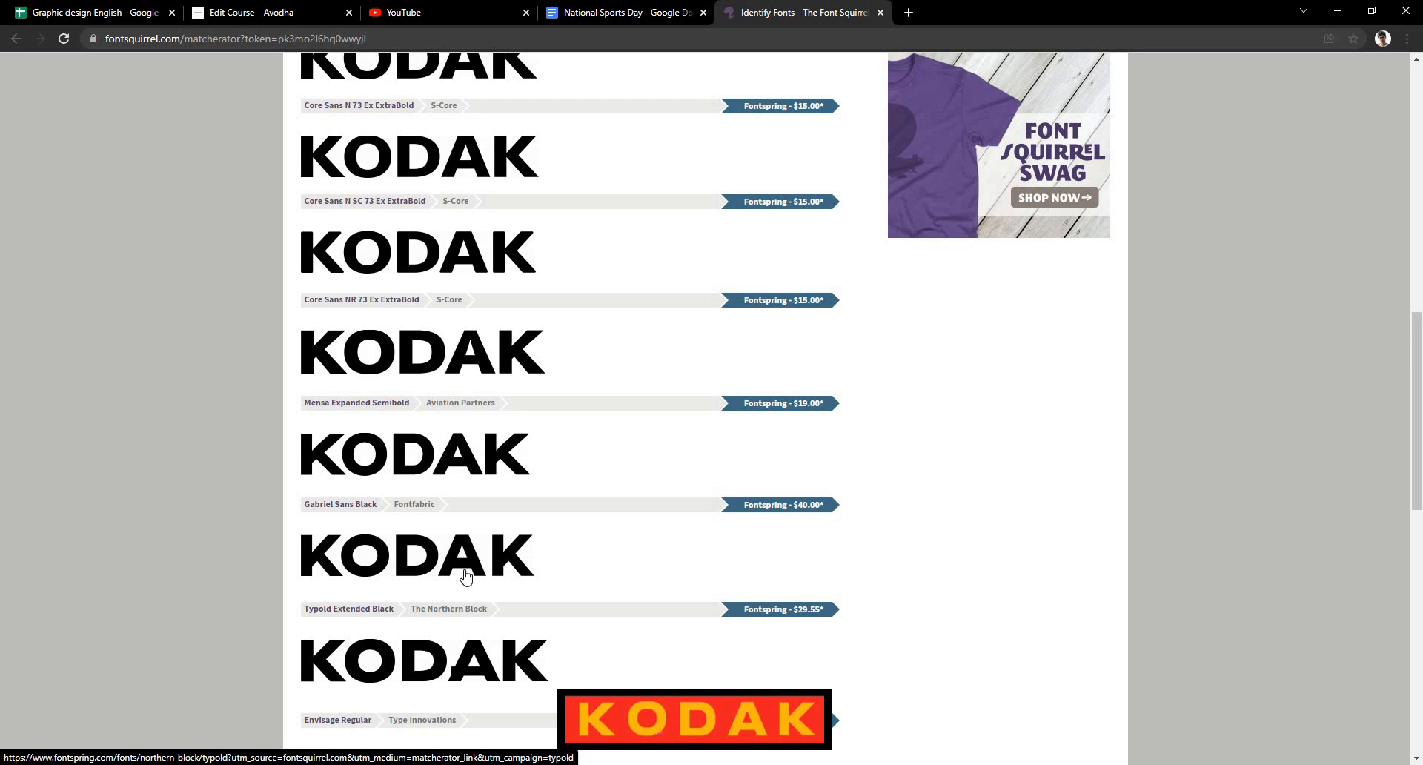
scroll(383, 330, up, 1)
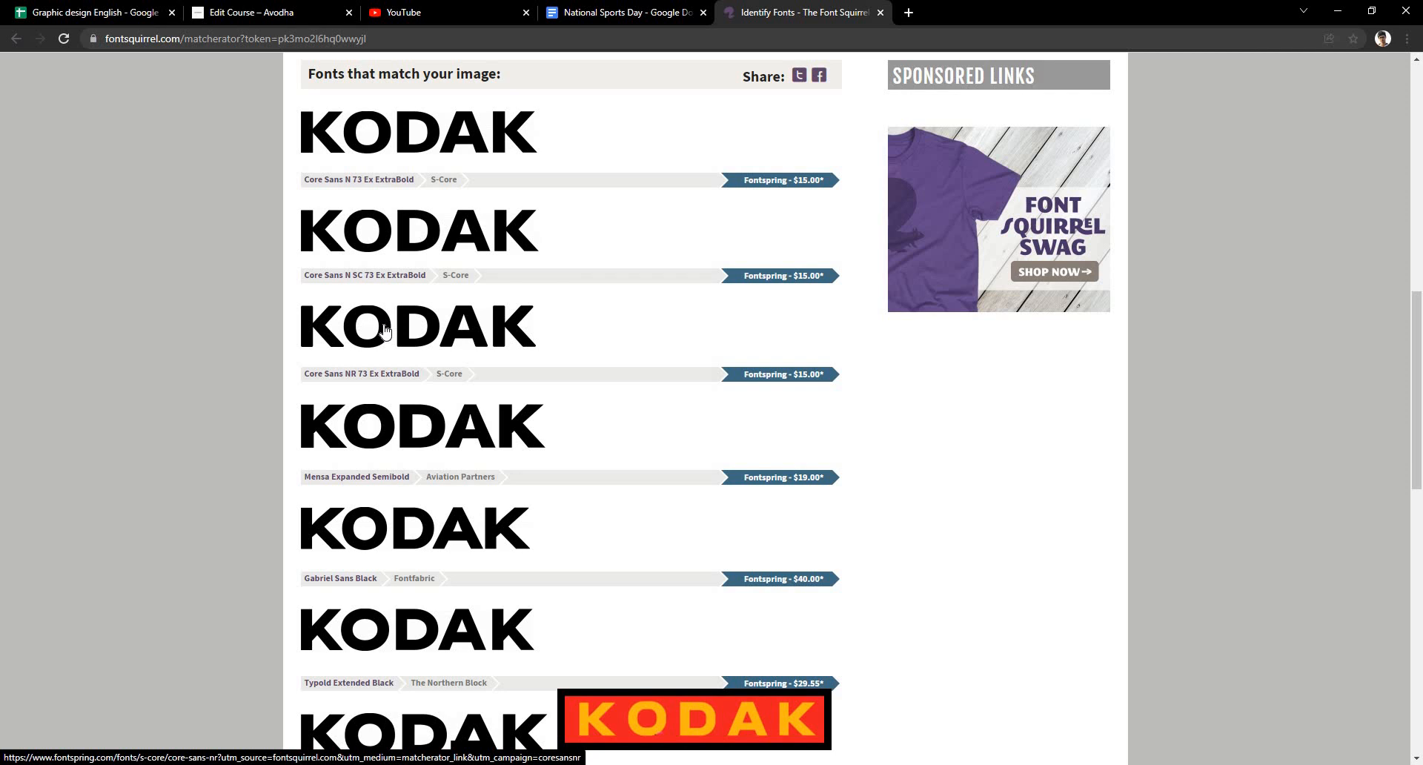
click(384, 326)
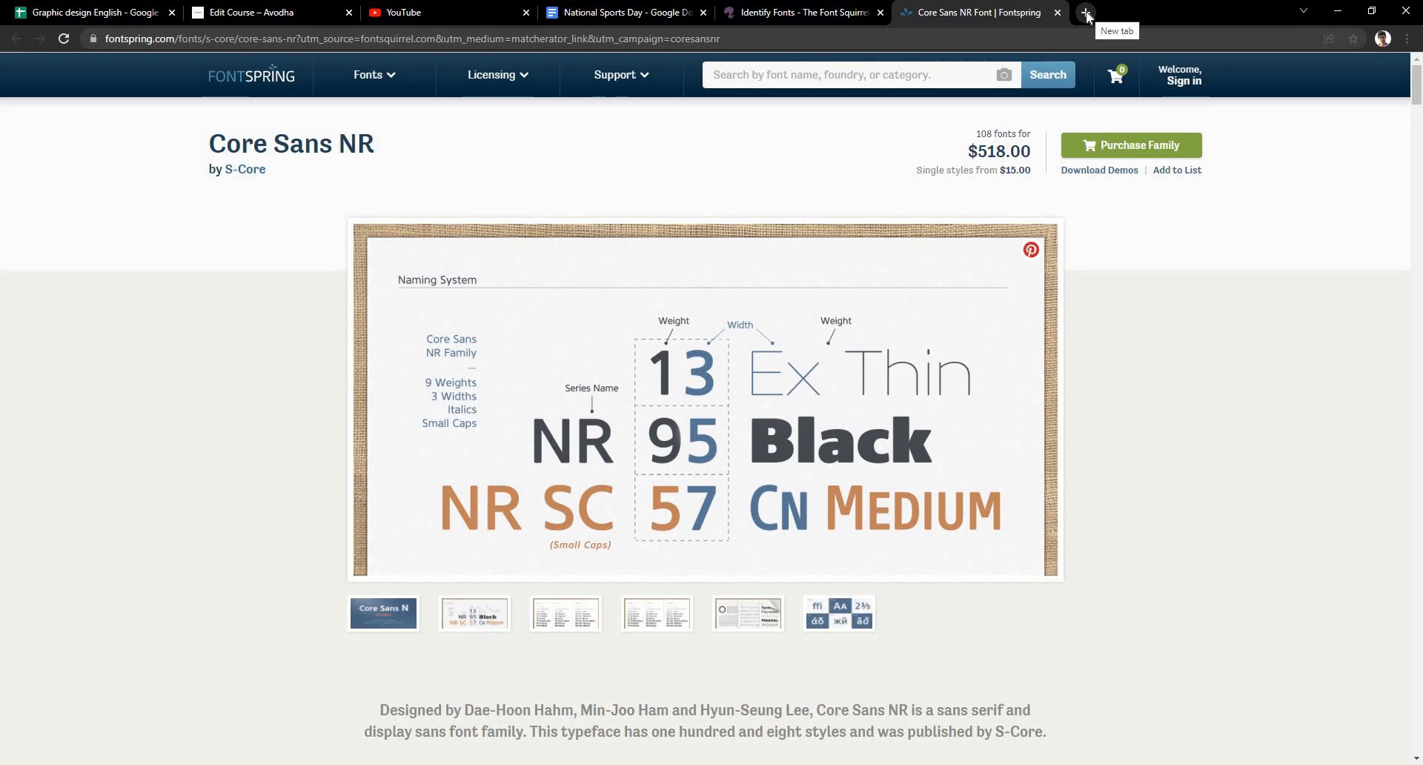
Step: Search Google in a new tab for "core sans nr font free download"
click(1086, 13)
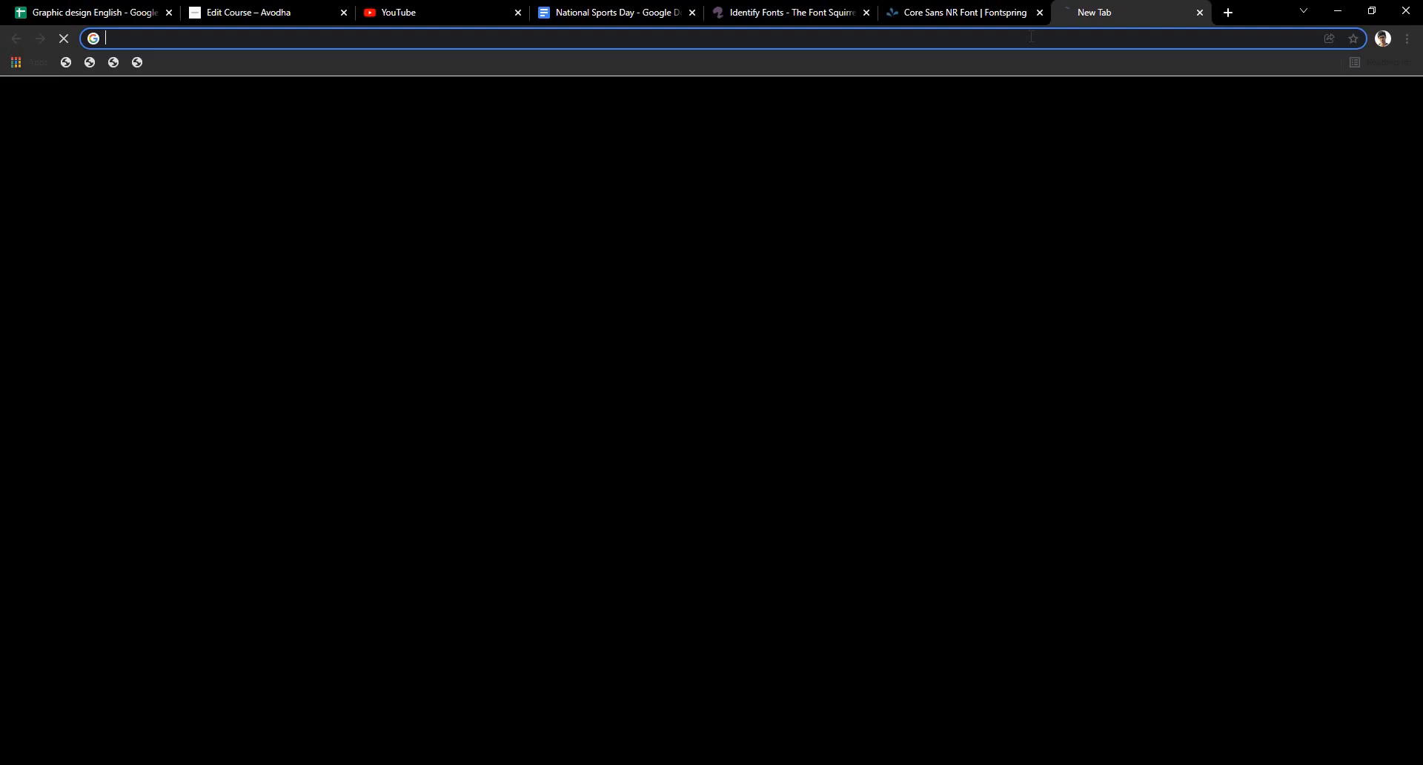
click(1031, 36)
text(coe)
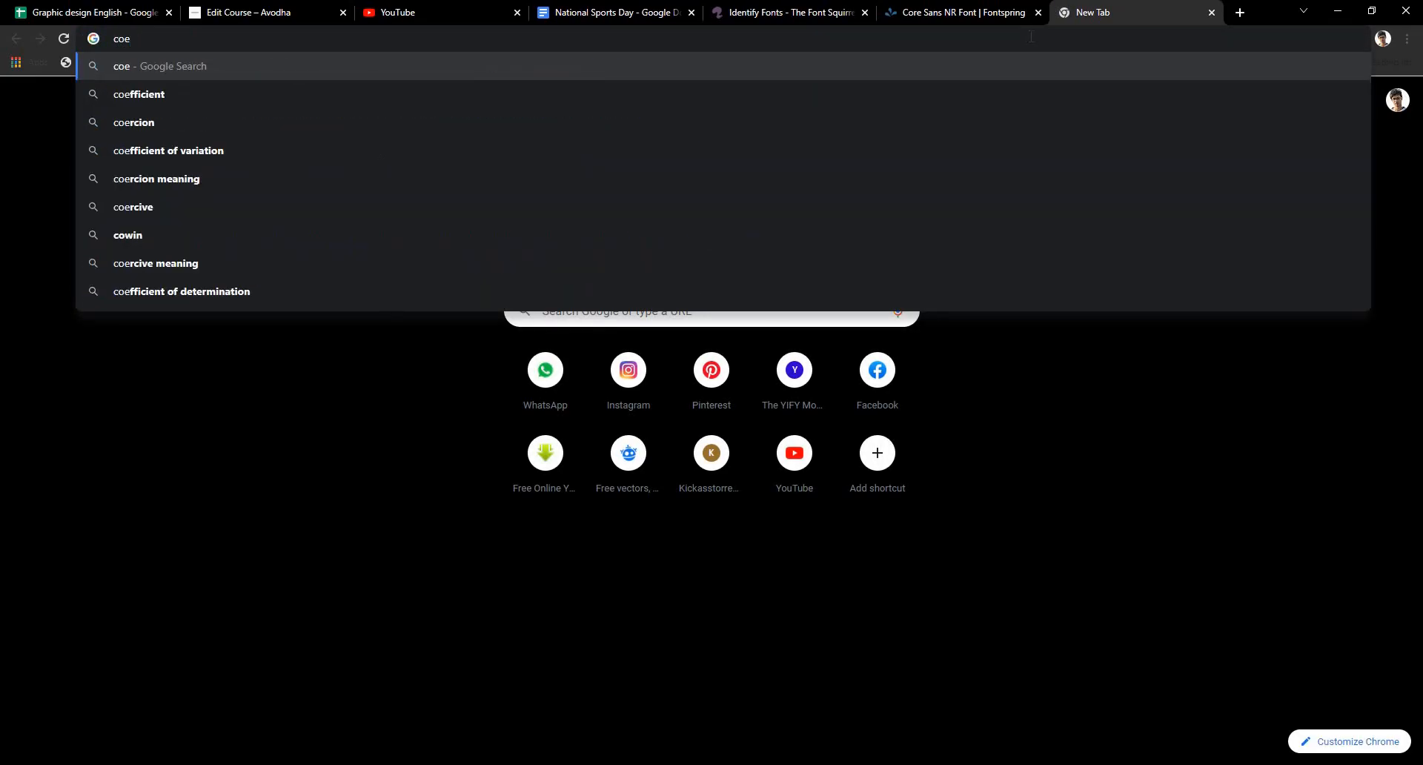
key(BackSpace)
text(re san)
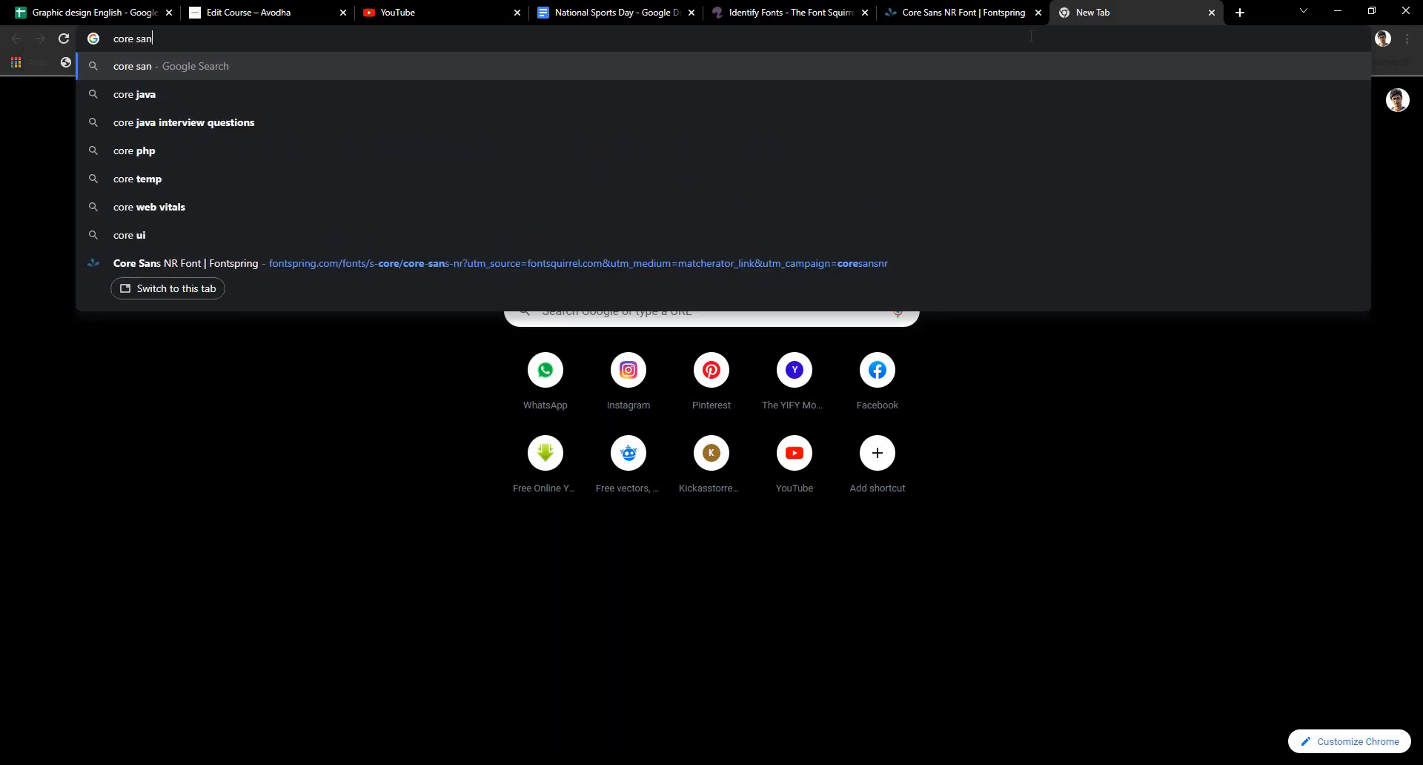
text(s n)
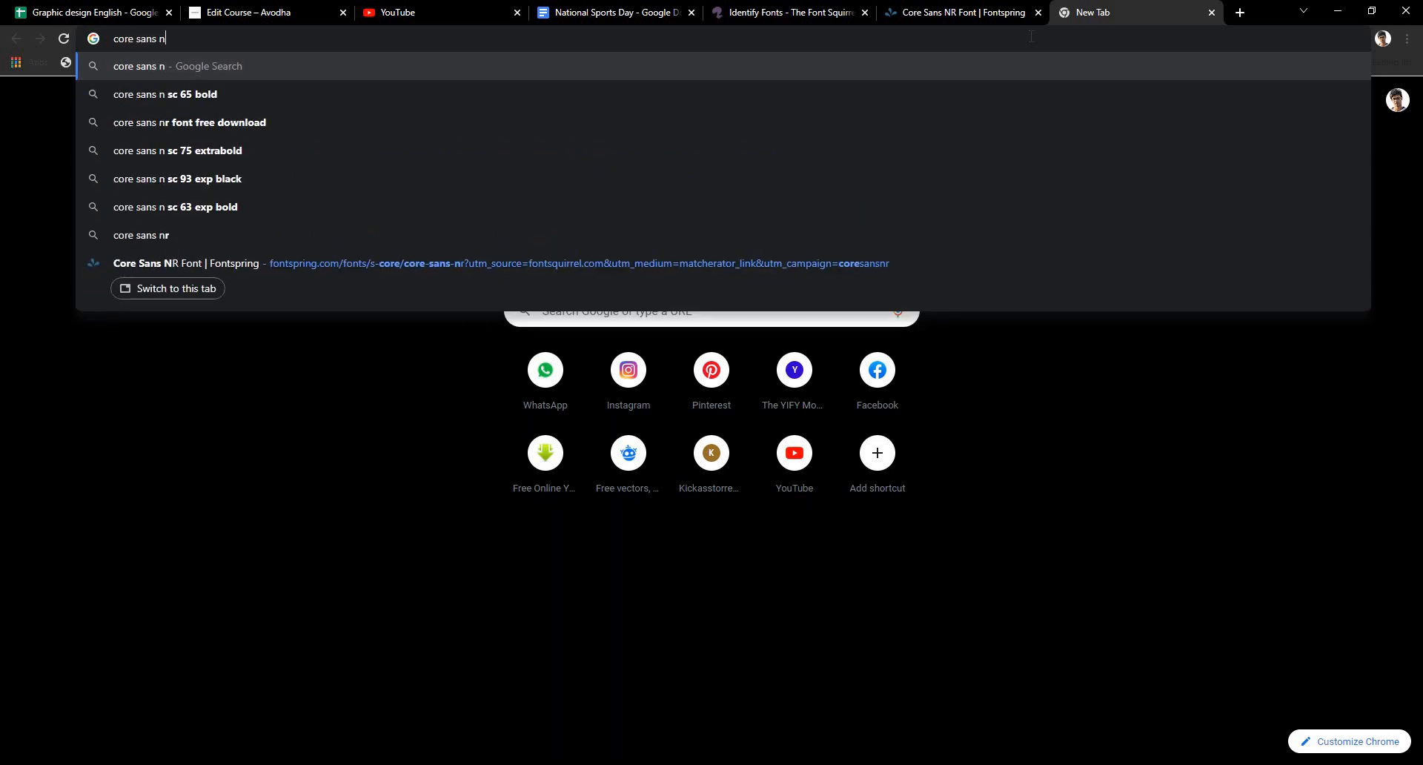
text(r)
key(Return)
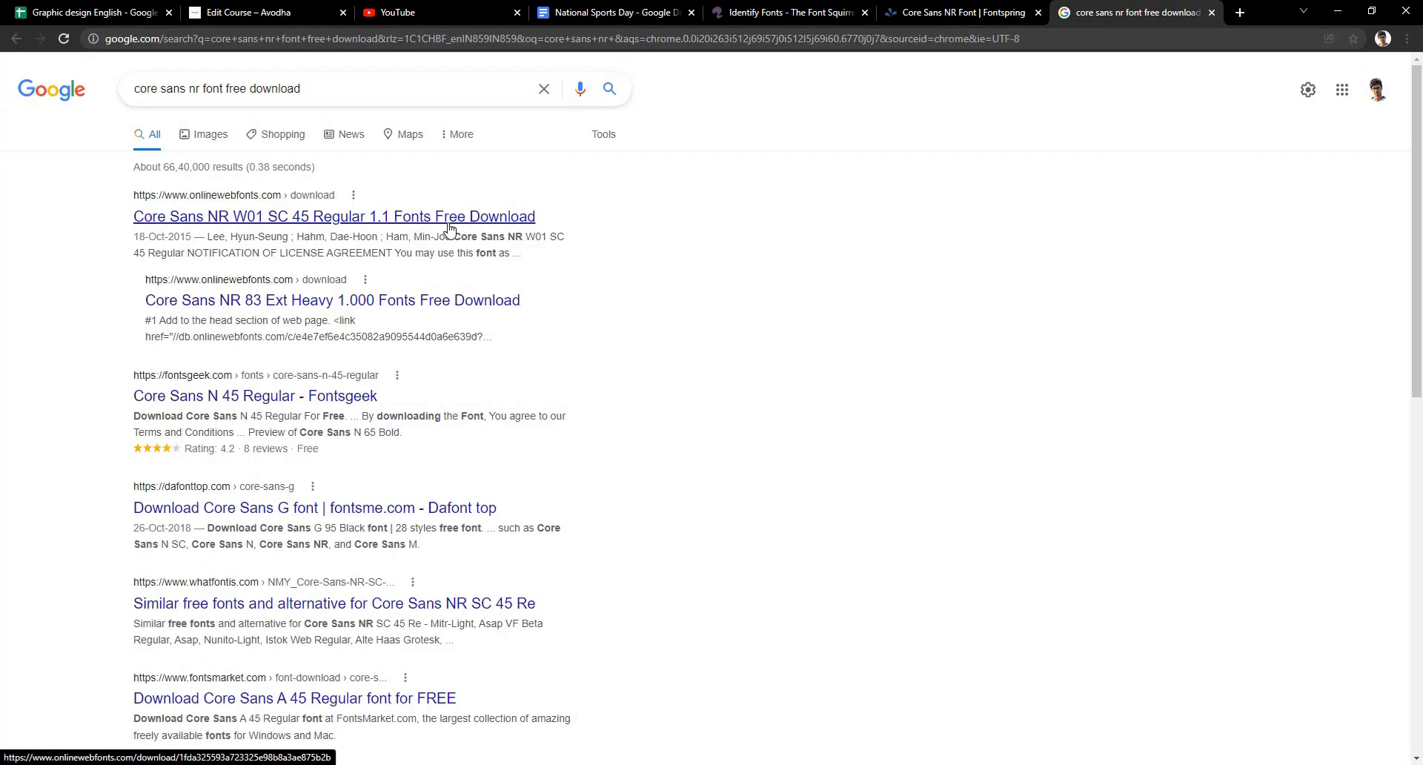
Step: Open the Core Sans NR W01 SC 45 Regular download page and look through its character samples and download formats
click(448, 223)
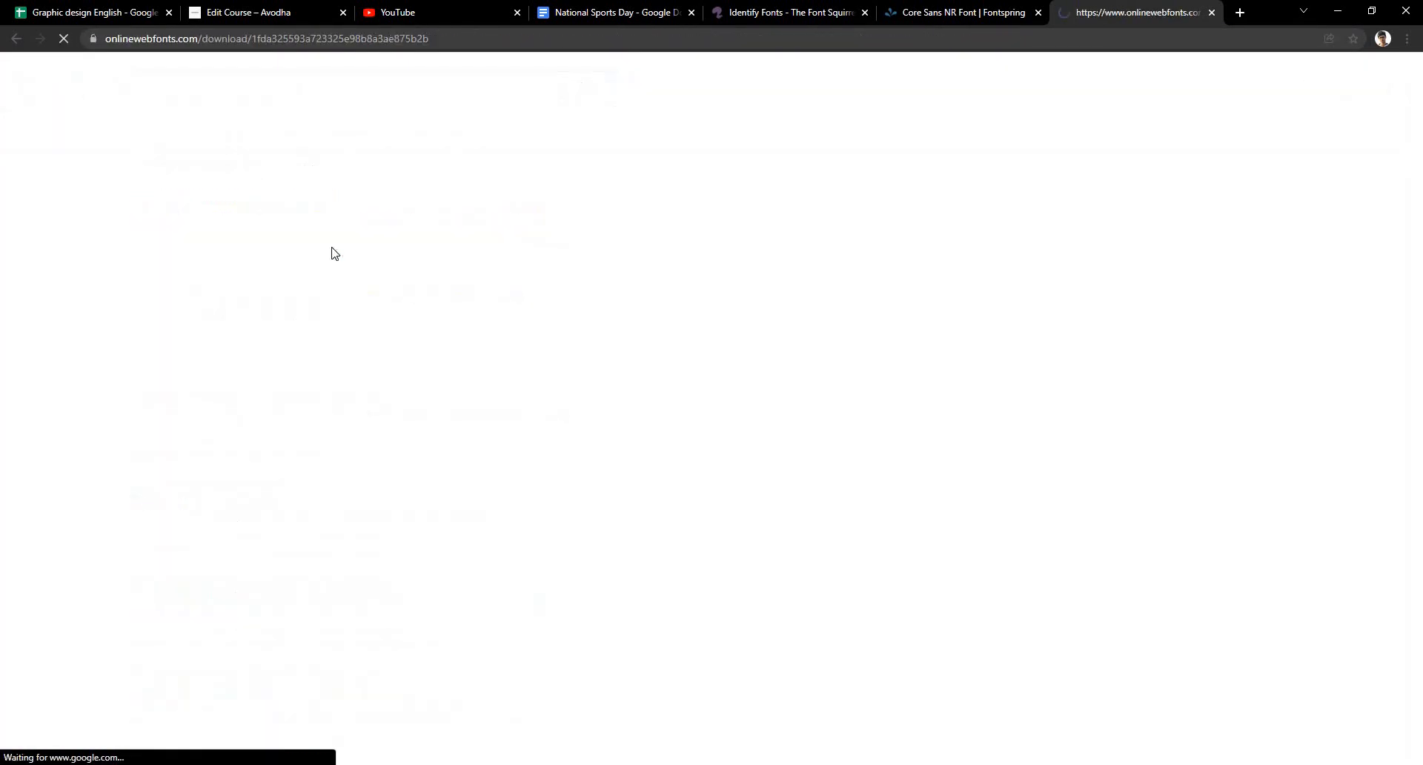
scroll(364, 254, down, 4)
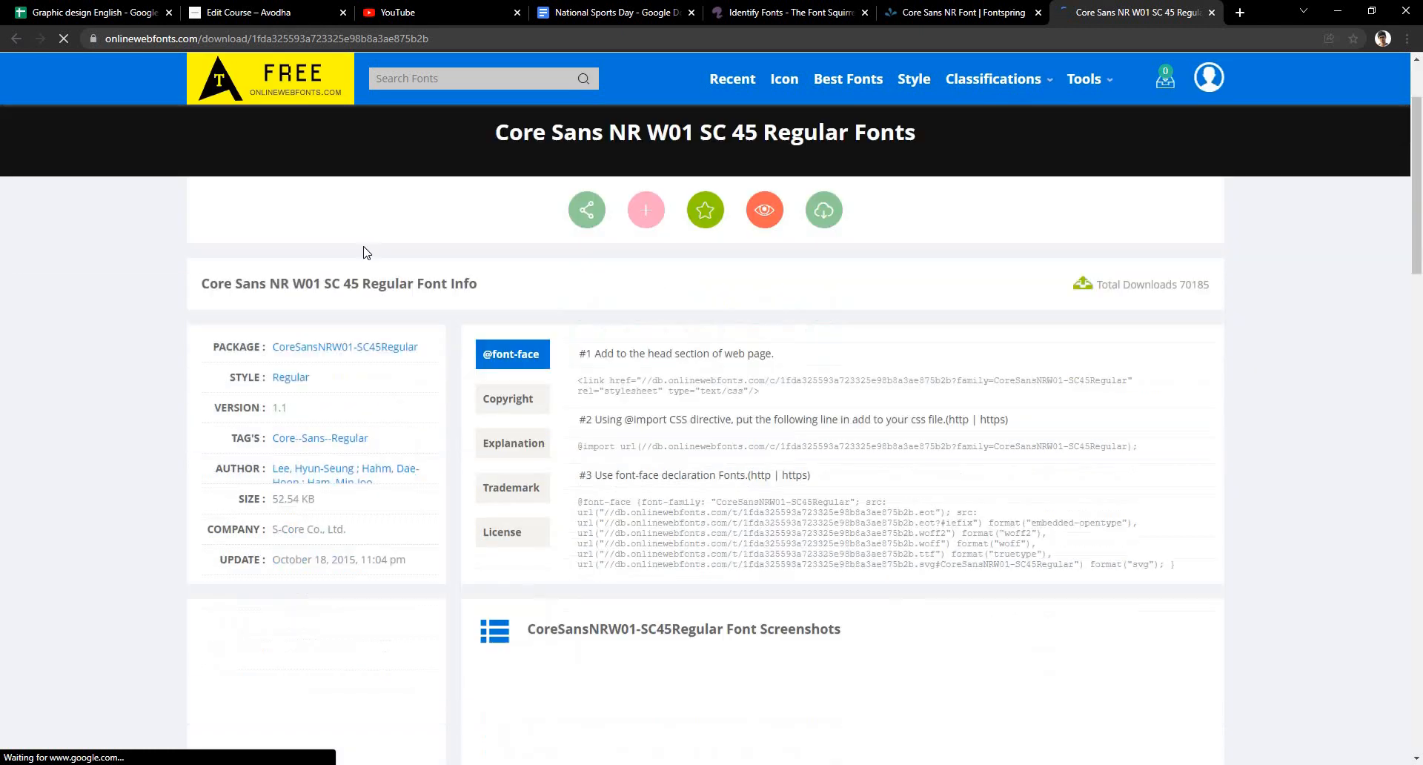
scroll(365, 254, down, 4)
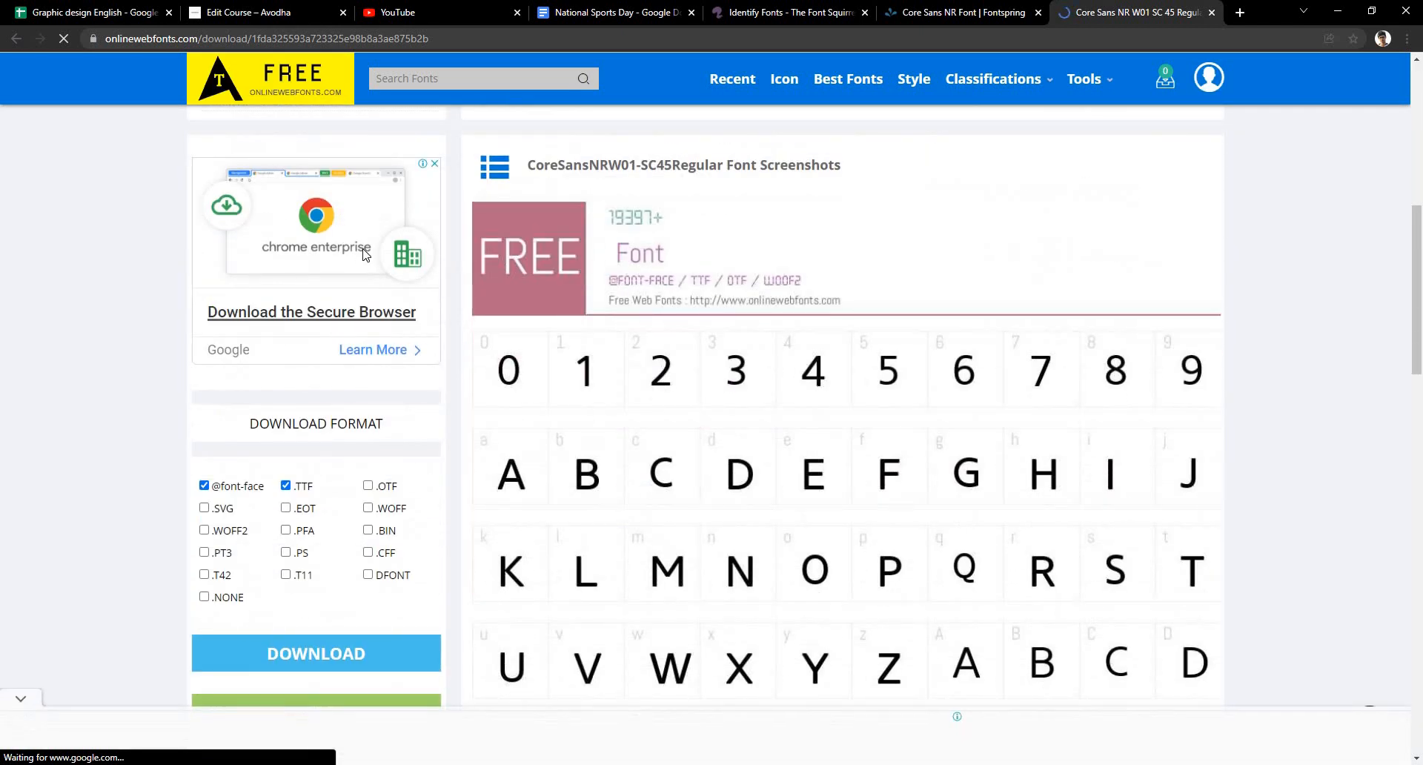
scroll(365, 254, down, 5)
scroll(365, 253, up, 4)
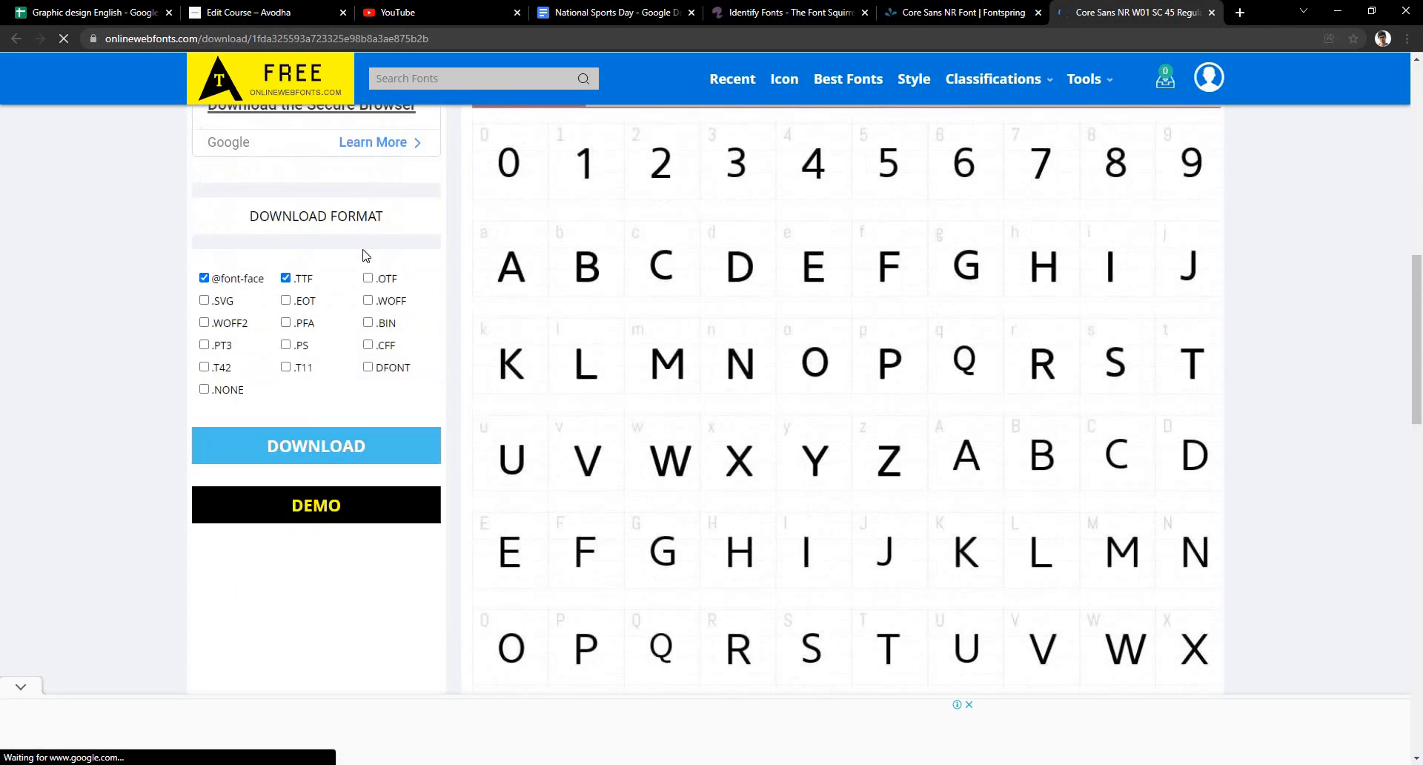
scroll(364, 256, down, 3)
scroll(364, 258, down, 1)
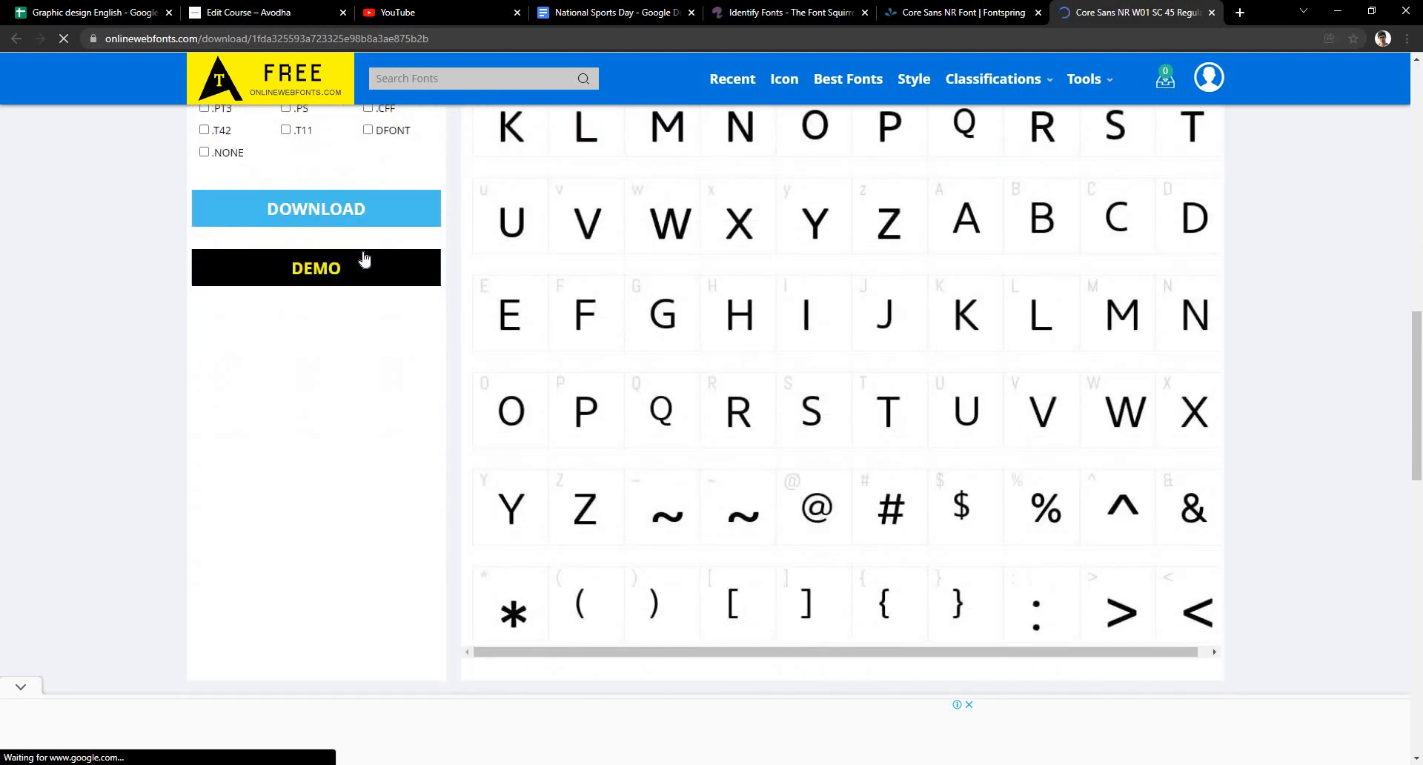
scroll(314, 448, up, 6)
click(203, 486)
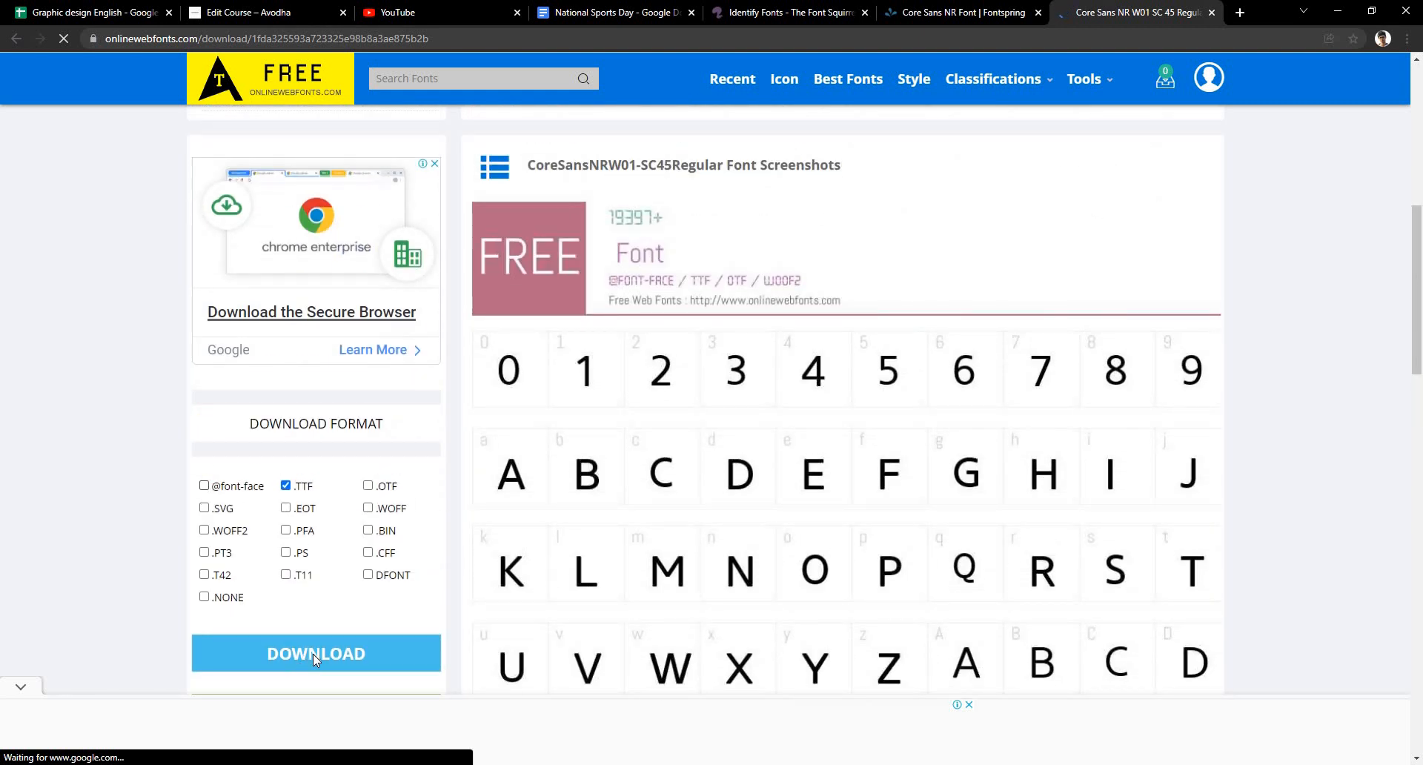
click(313, 653)
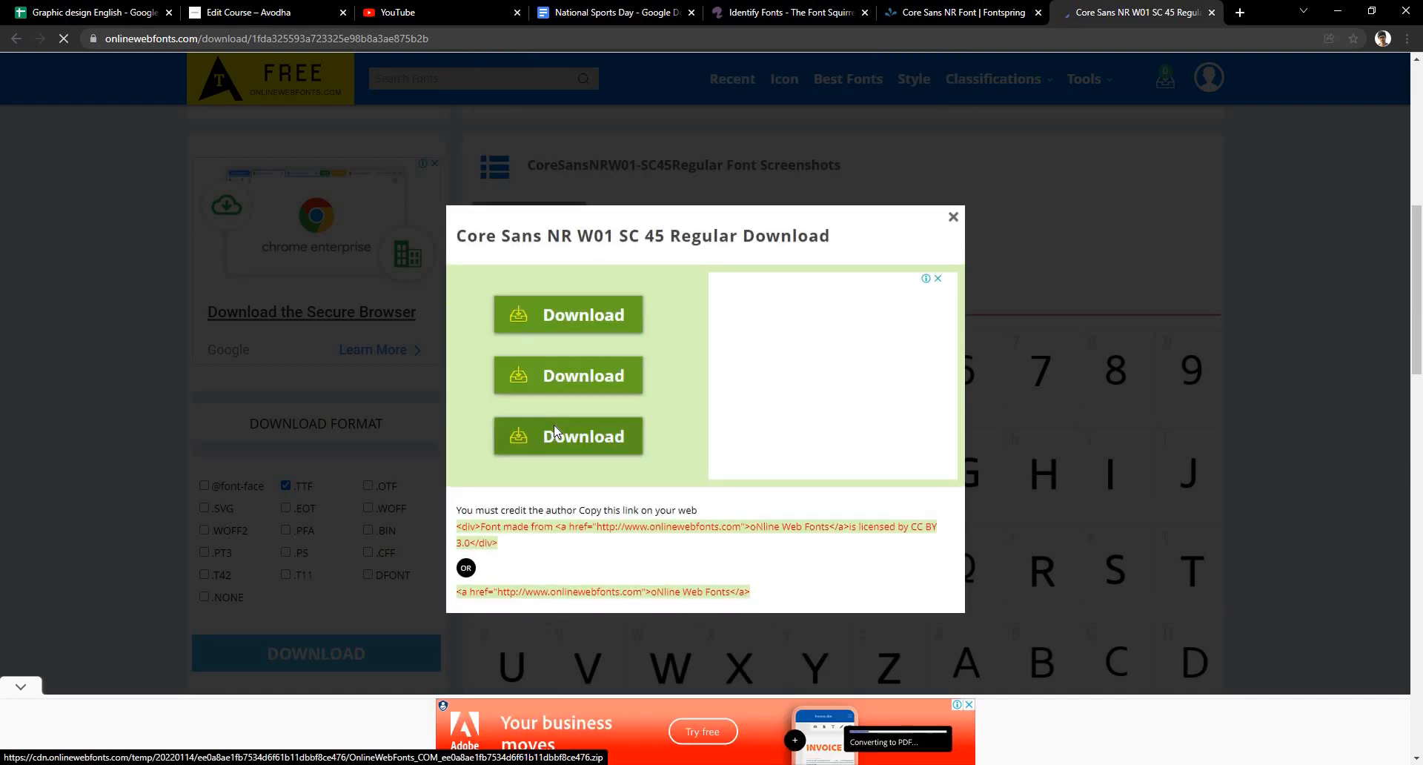
click(554, 428)
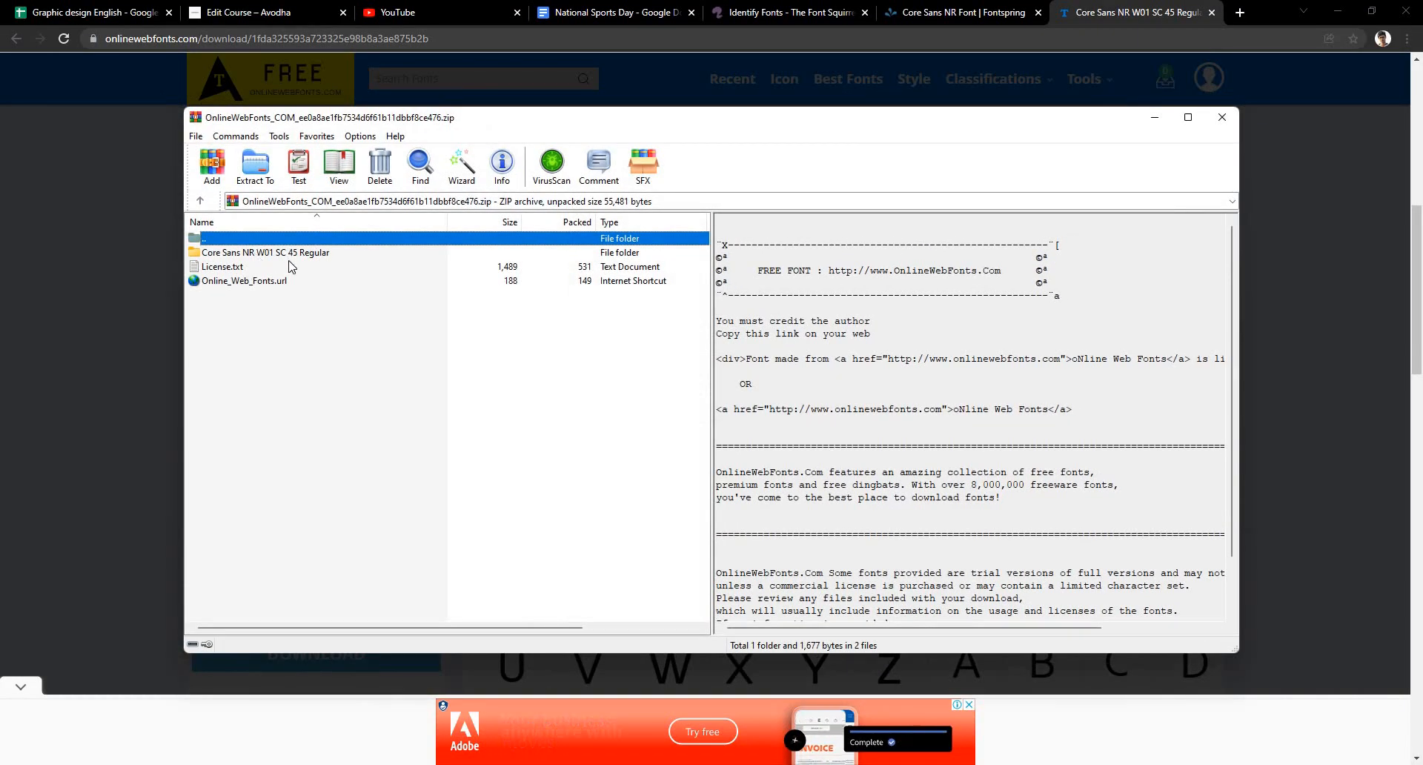
Step: Install Core Sans NR W01 SC 45 Regular.ttf from the downloaded archive and close the font preview and the archive
click(289, 254)
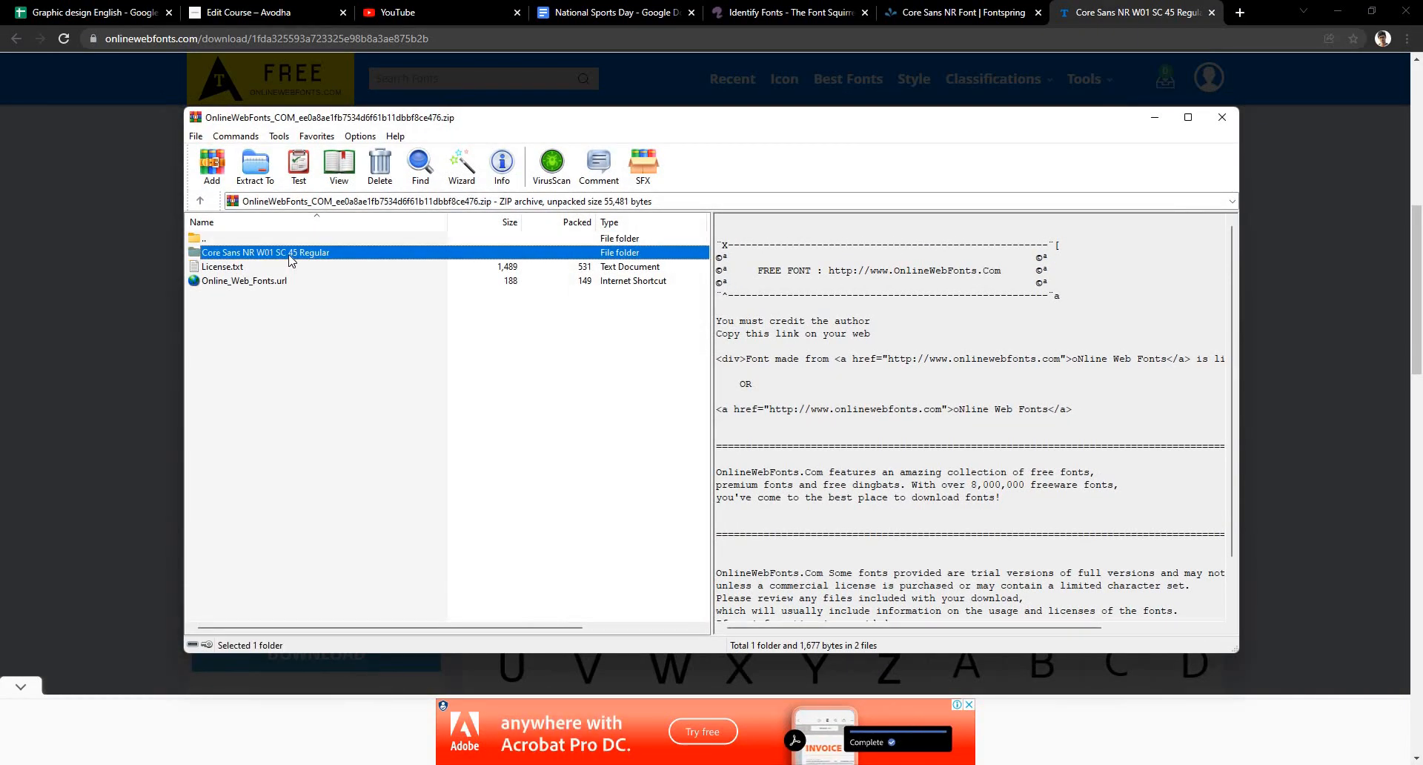
double_click(289, 254)
double_click(289, 256)
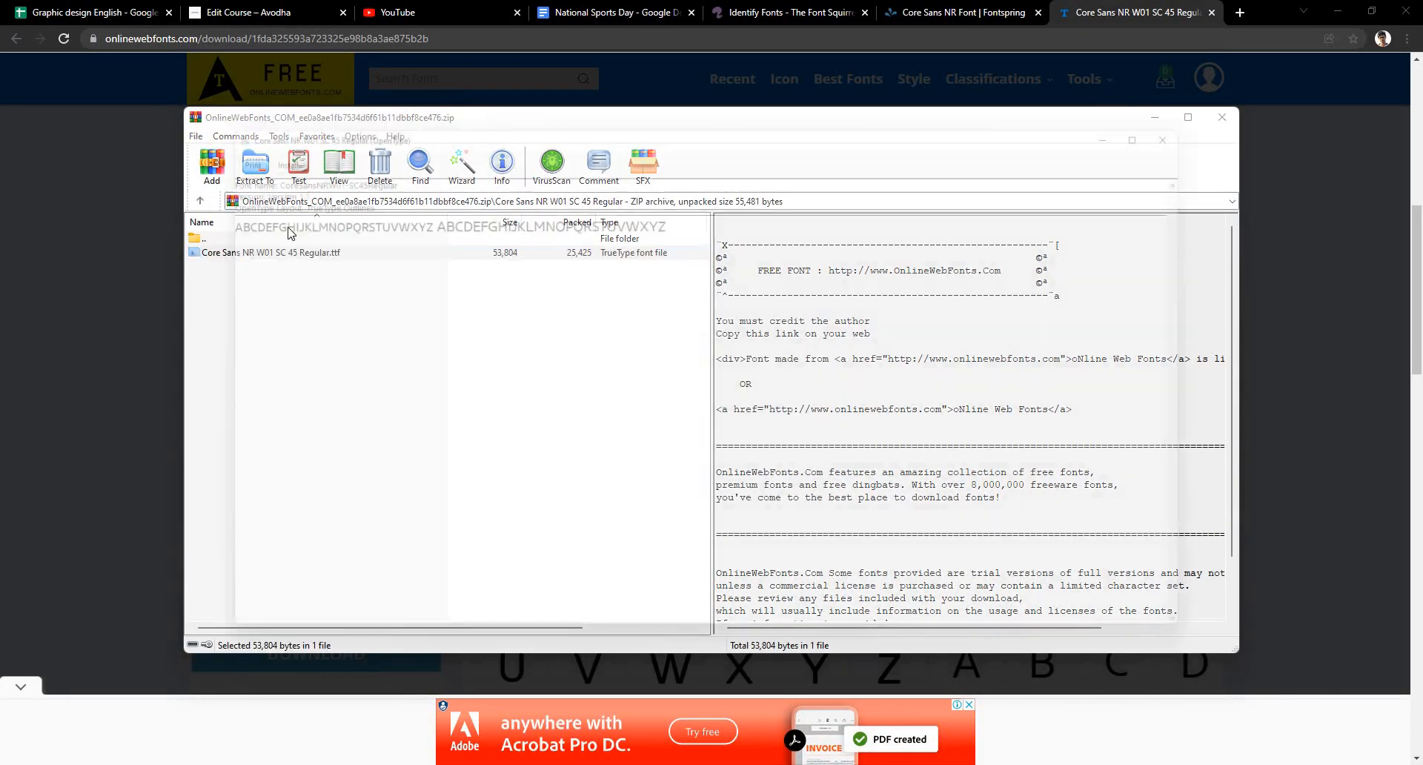
click(246, 143)
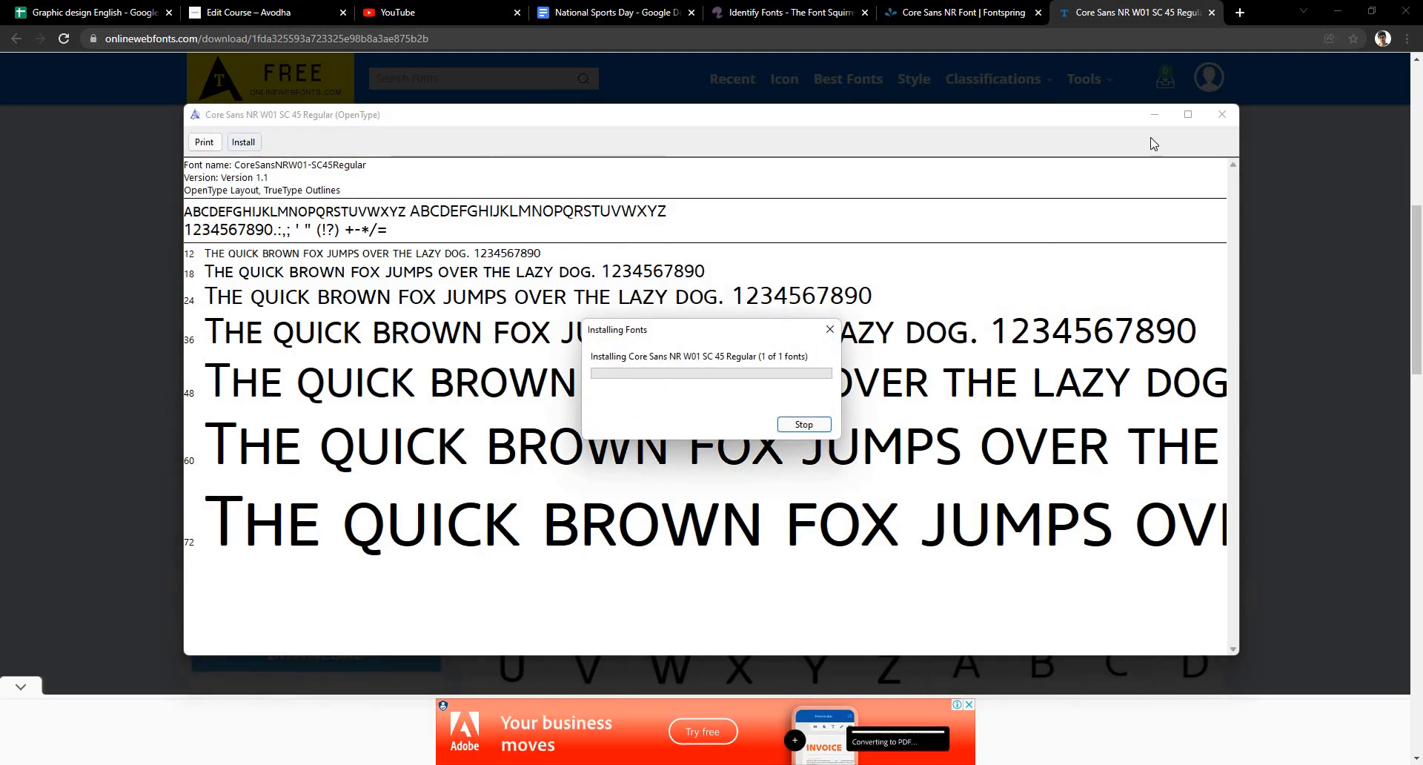
click(1221, 114)
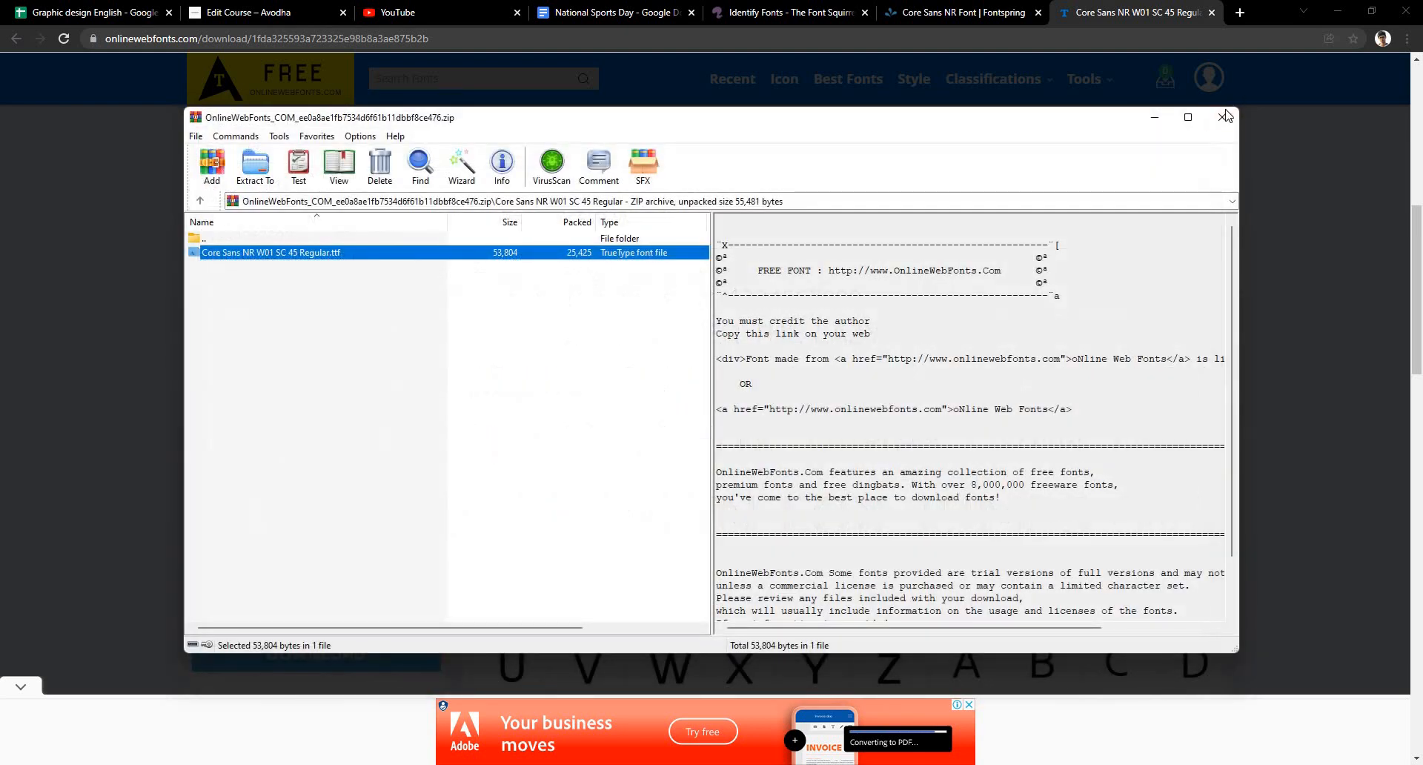
key(Escape)
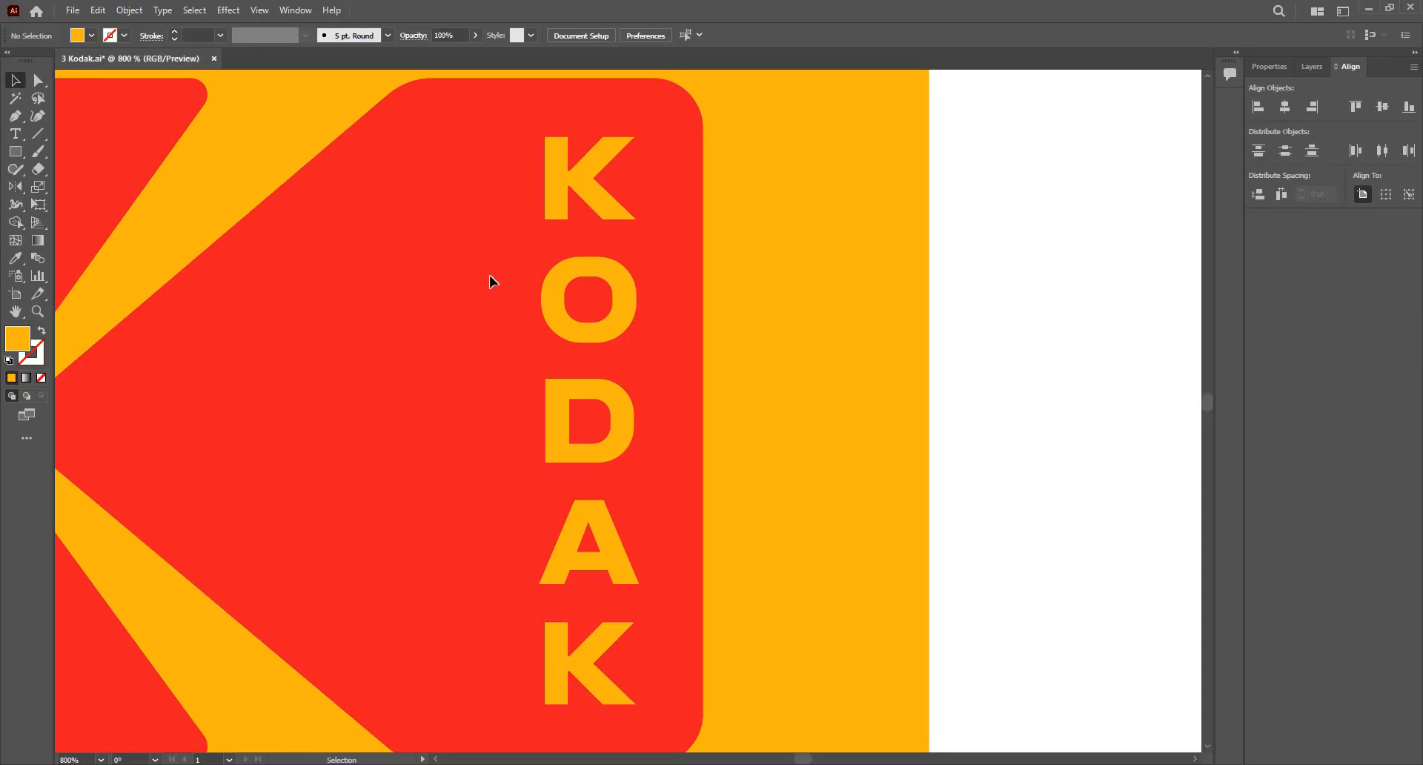
Step: In Illustrator, add the text KODAK in capitals on the blank area above the large redrawn logo
scroll(497, 276, down, 7)
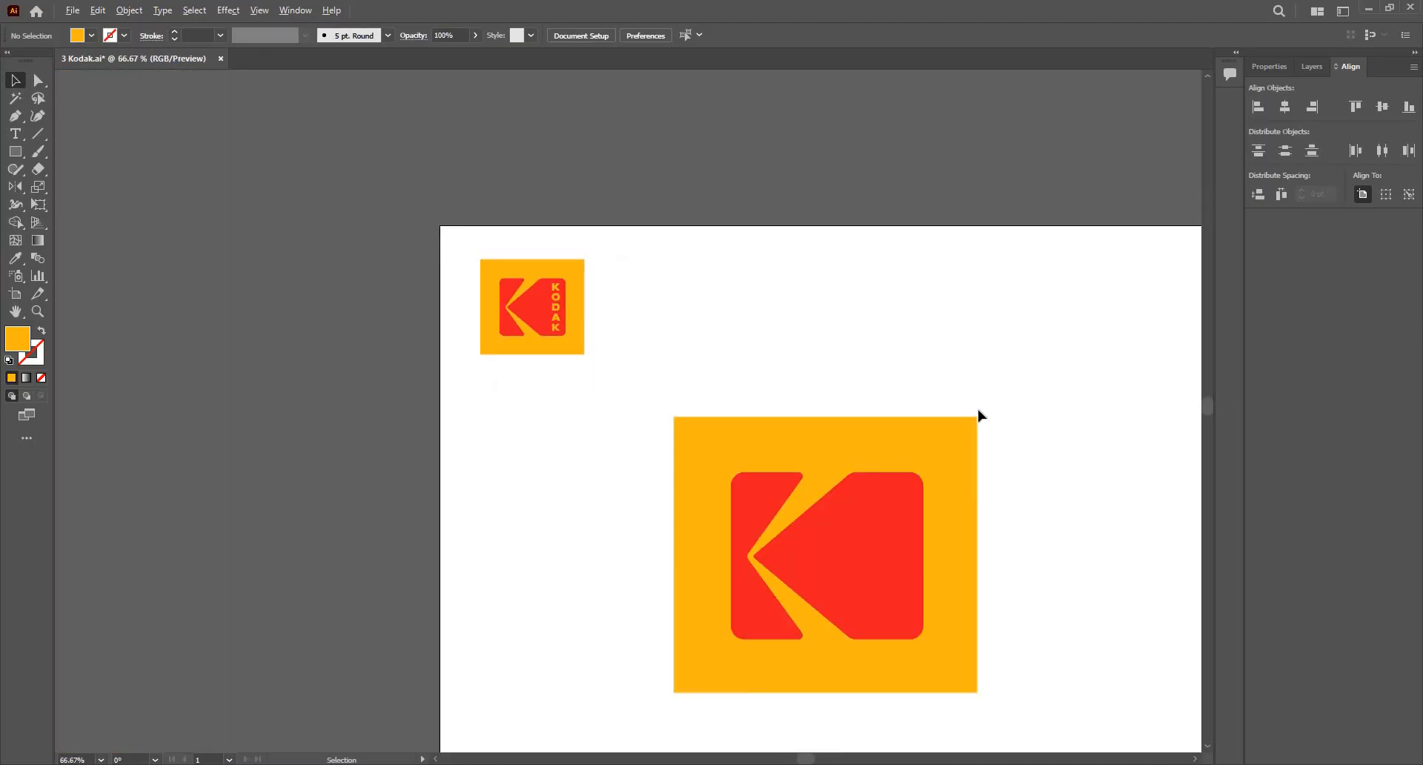
scroll(979, 411, up, 2)
key(t)
click(602, 269)
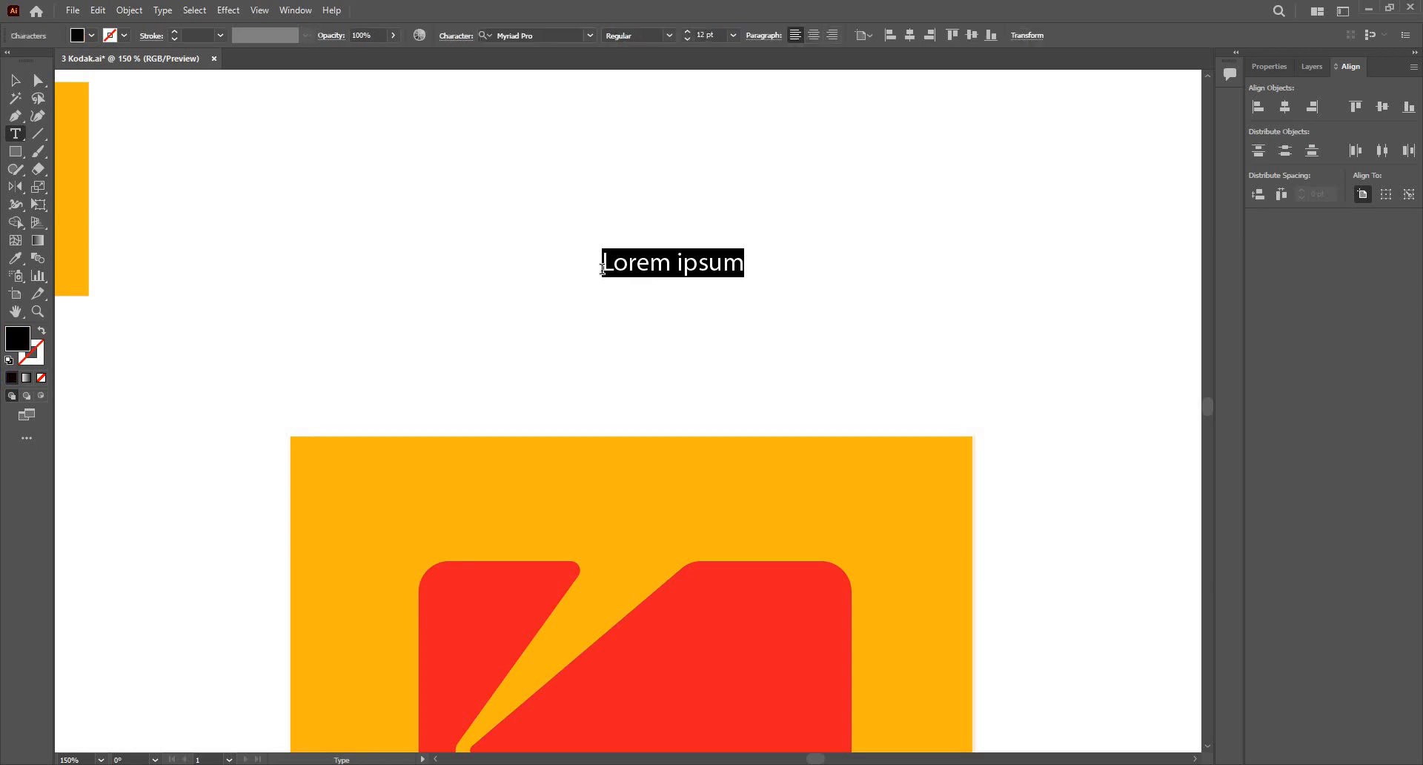
key(Caps_Lock)
text(KA)
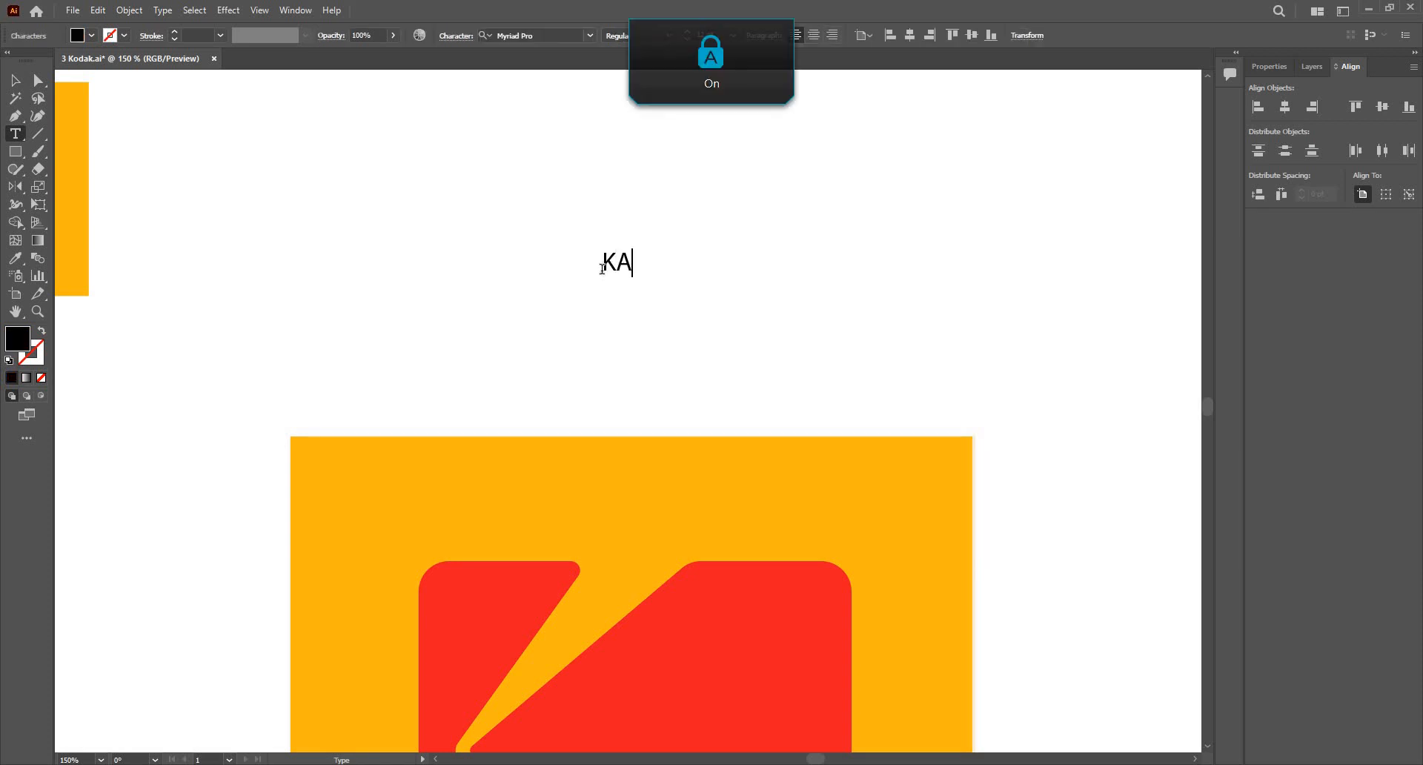
key(BackSpace)
text(ODAK)
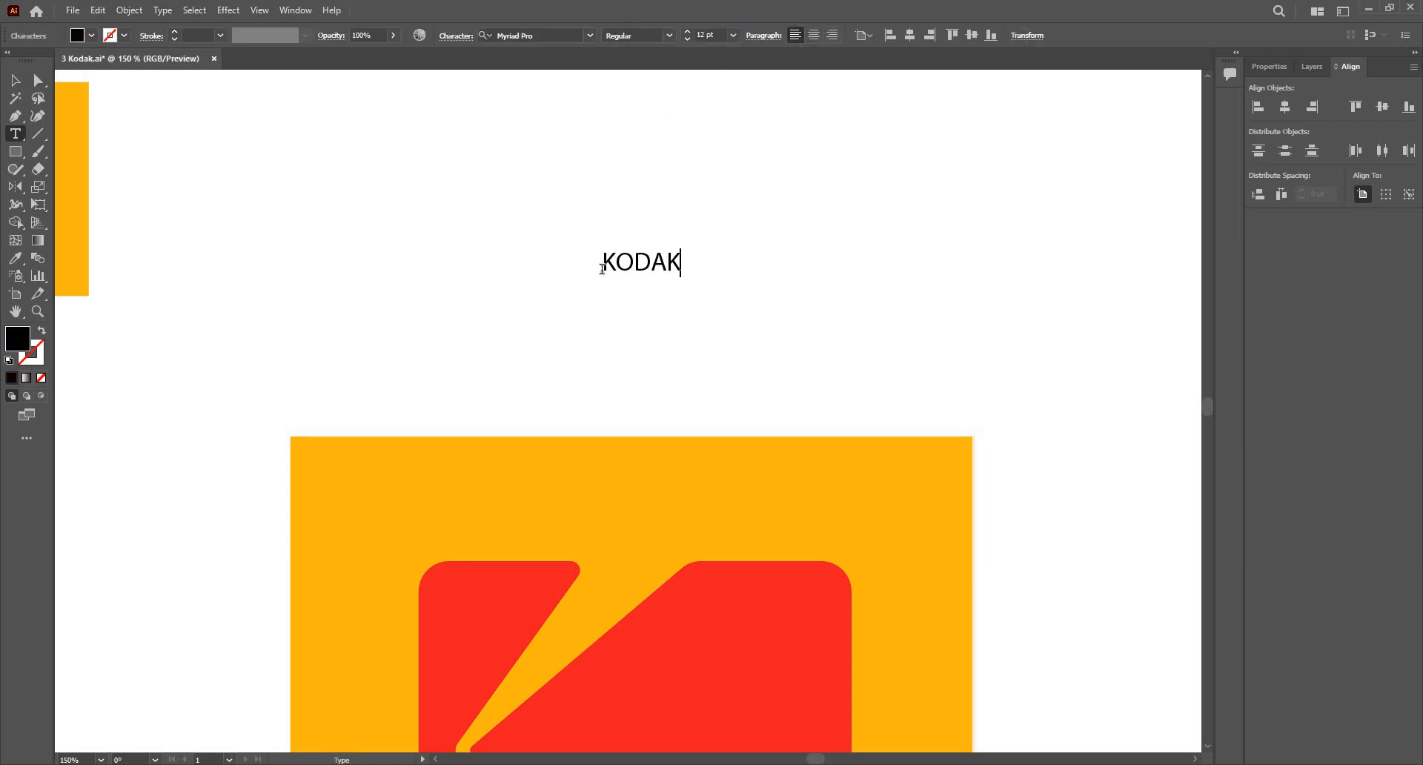
key(Escape)
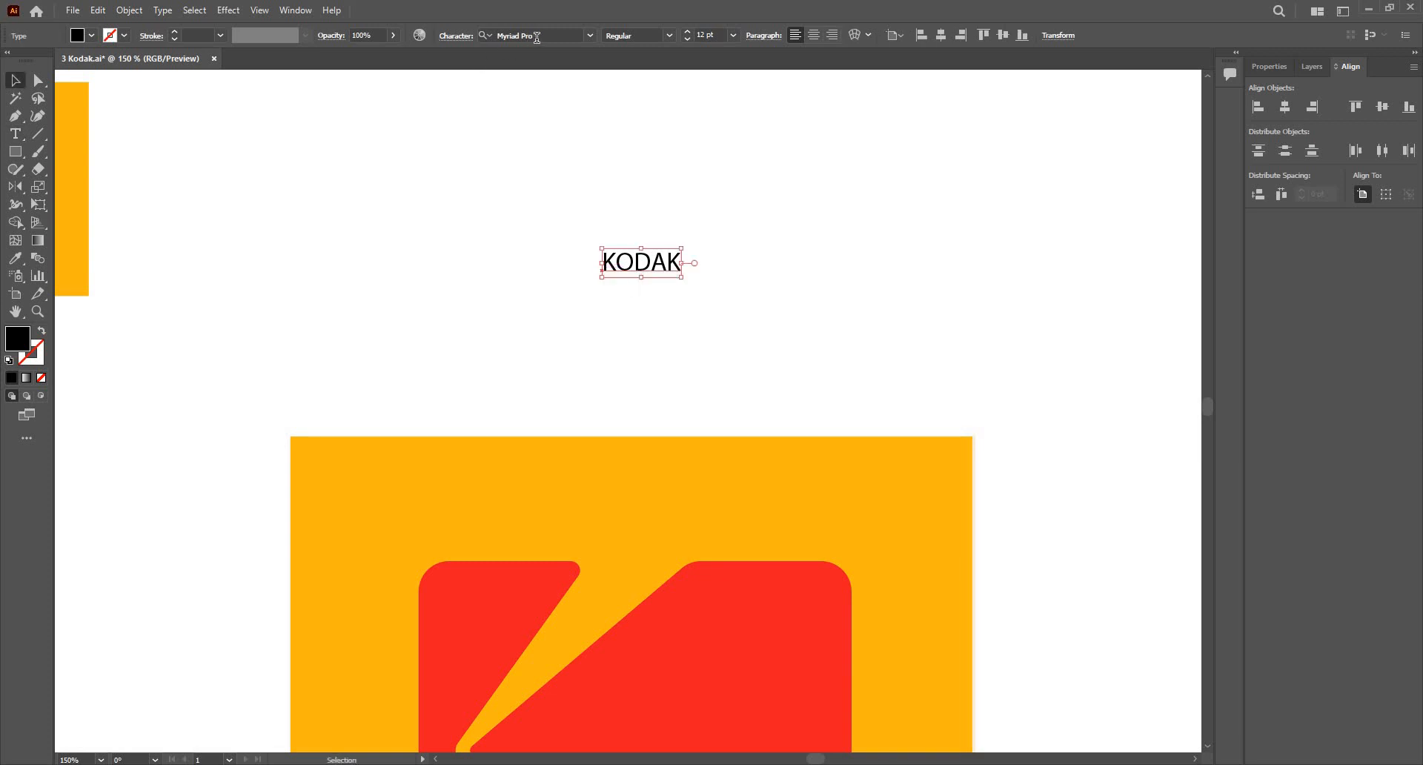
Step: Set the font of the KODAK text to Core Sans NR W01 SC 45 Regular
click(536, 37)
text(CORE)
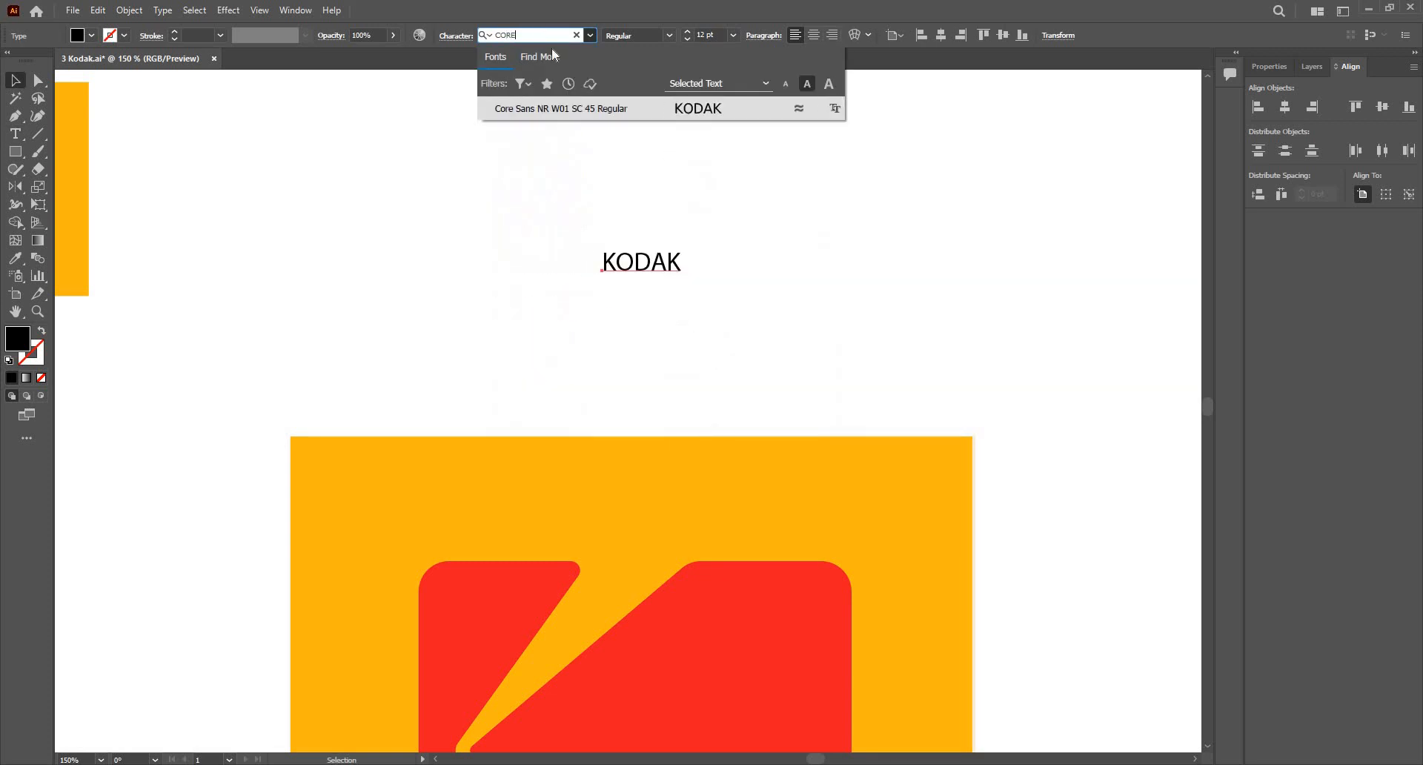
key(Return)
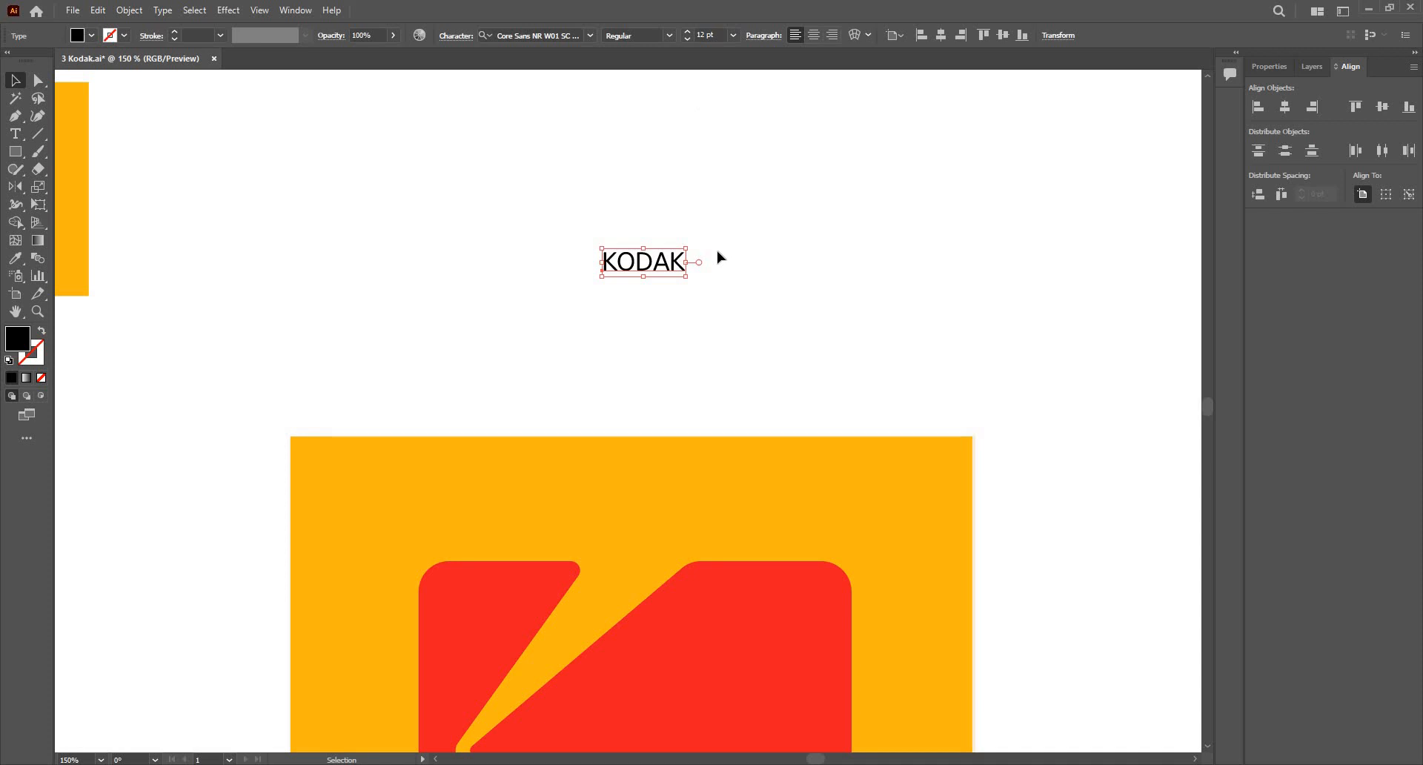
Step: Check which font styles and character options are available for the KODAK text
scroll(661, 229, down, 2)
scroll(752, 231, up, 2)
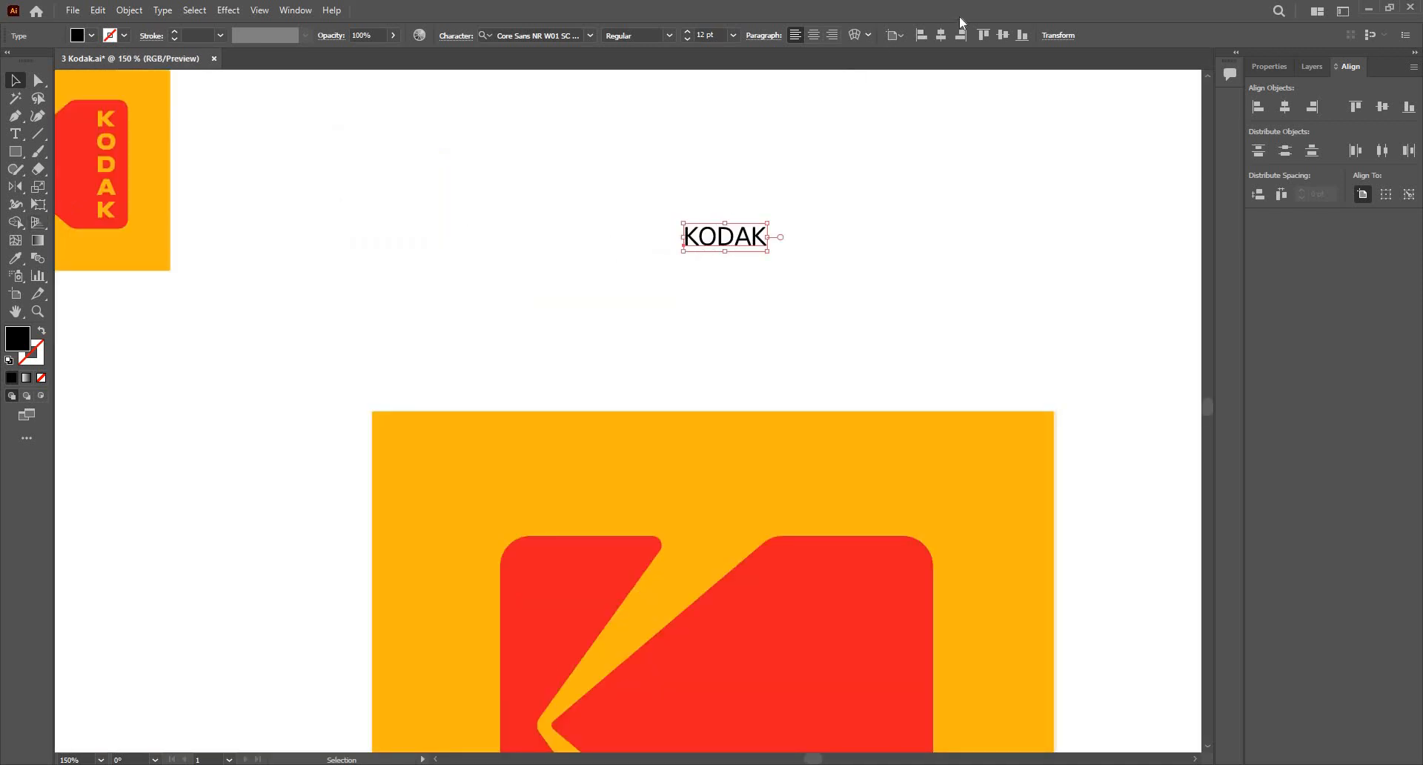
click(669, 35)
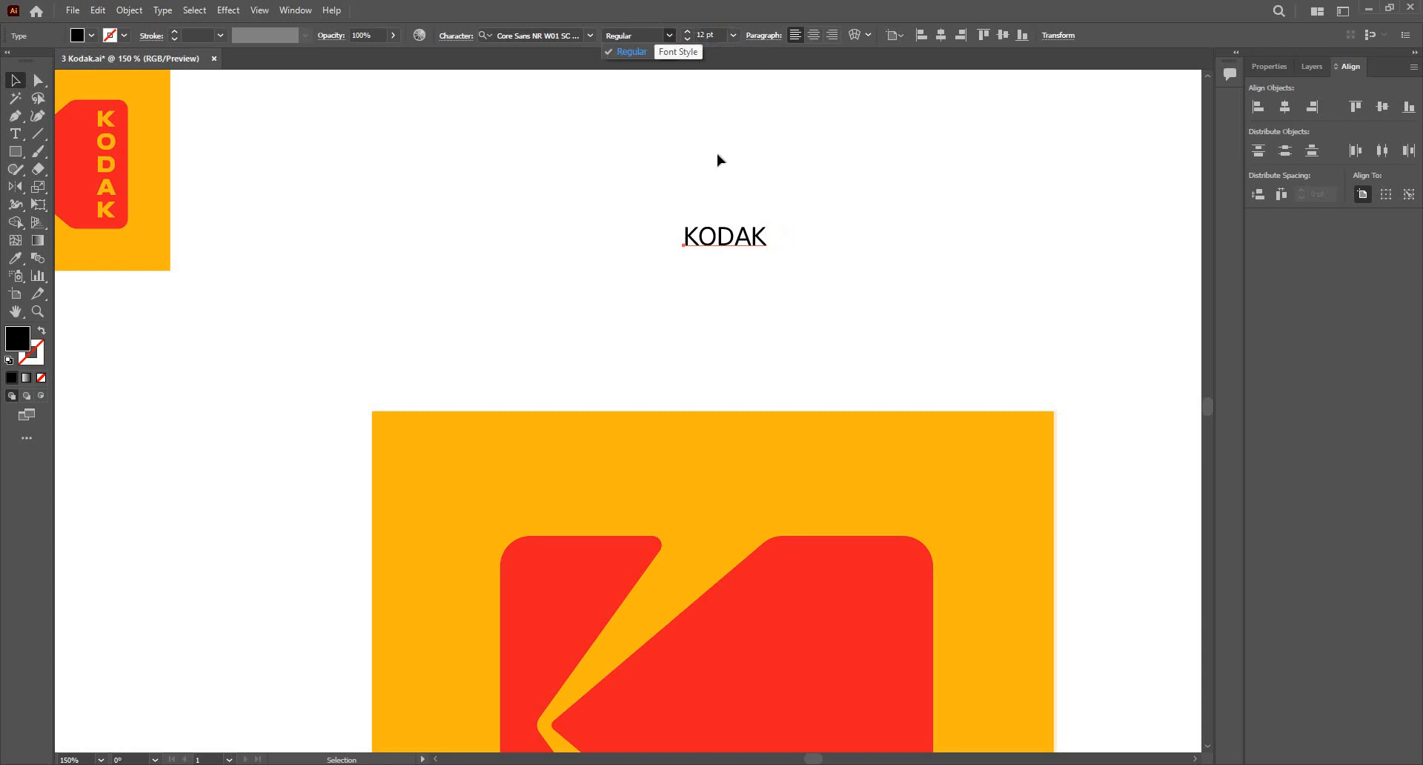
click(733, 244)
click(593, 133)
click(730, 239)
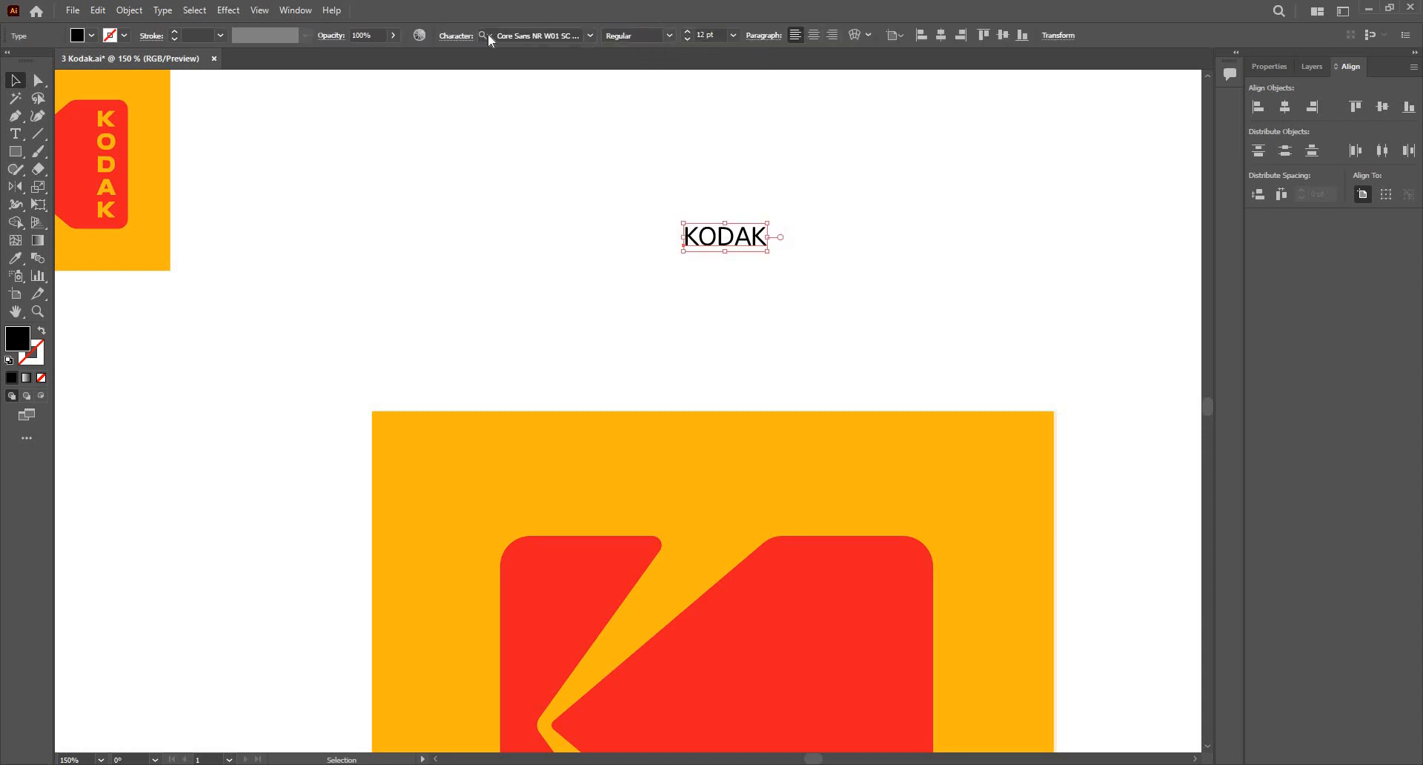
click(457, 36)
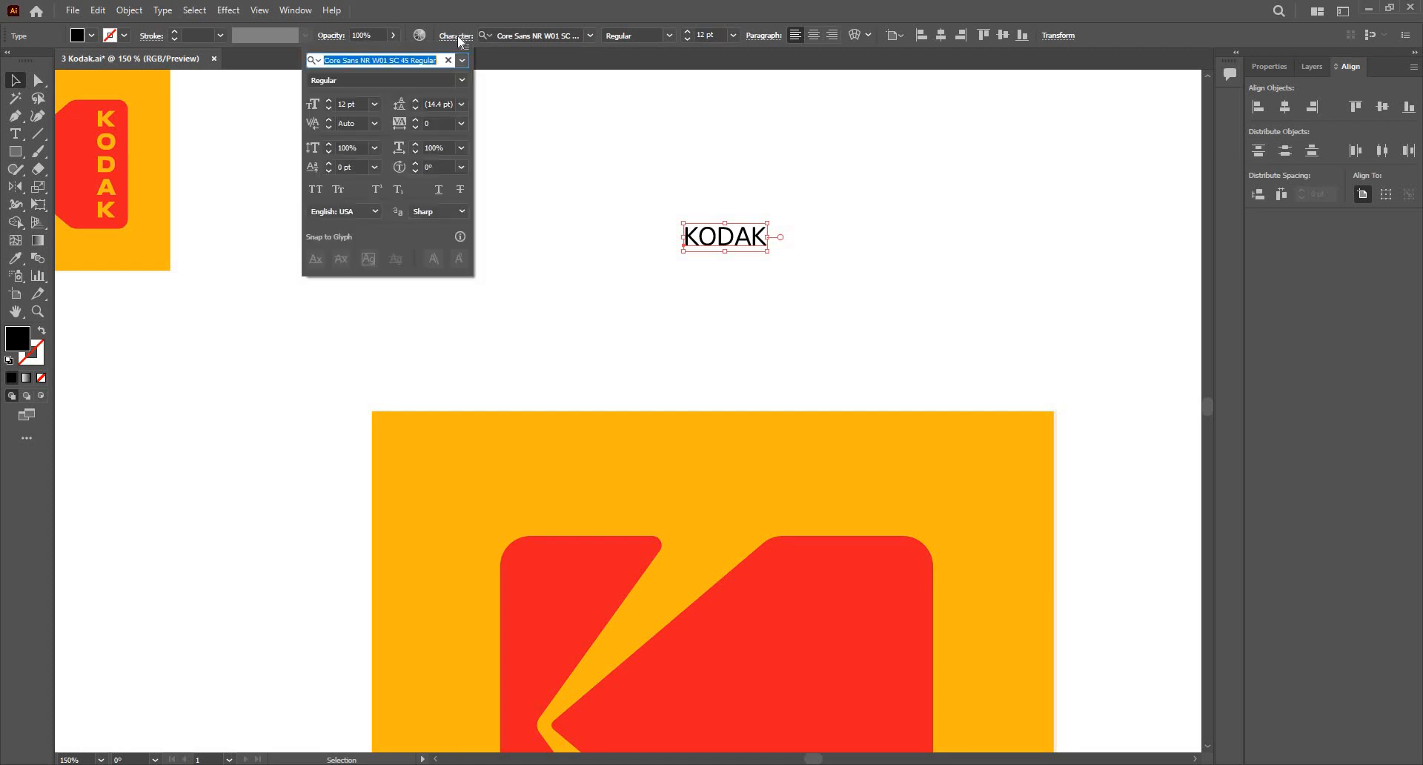
click(456, 35)
click(457, 35)
click(321, 188)
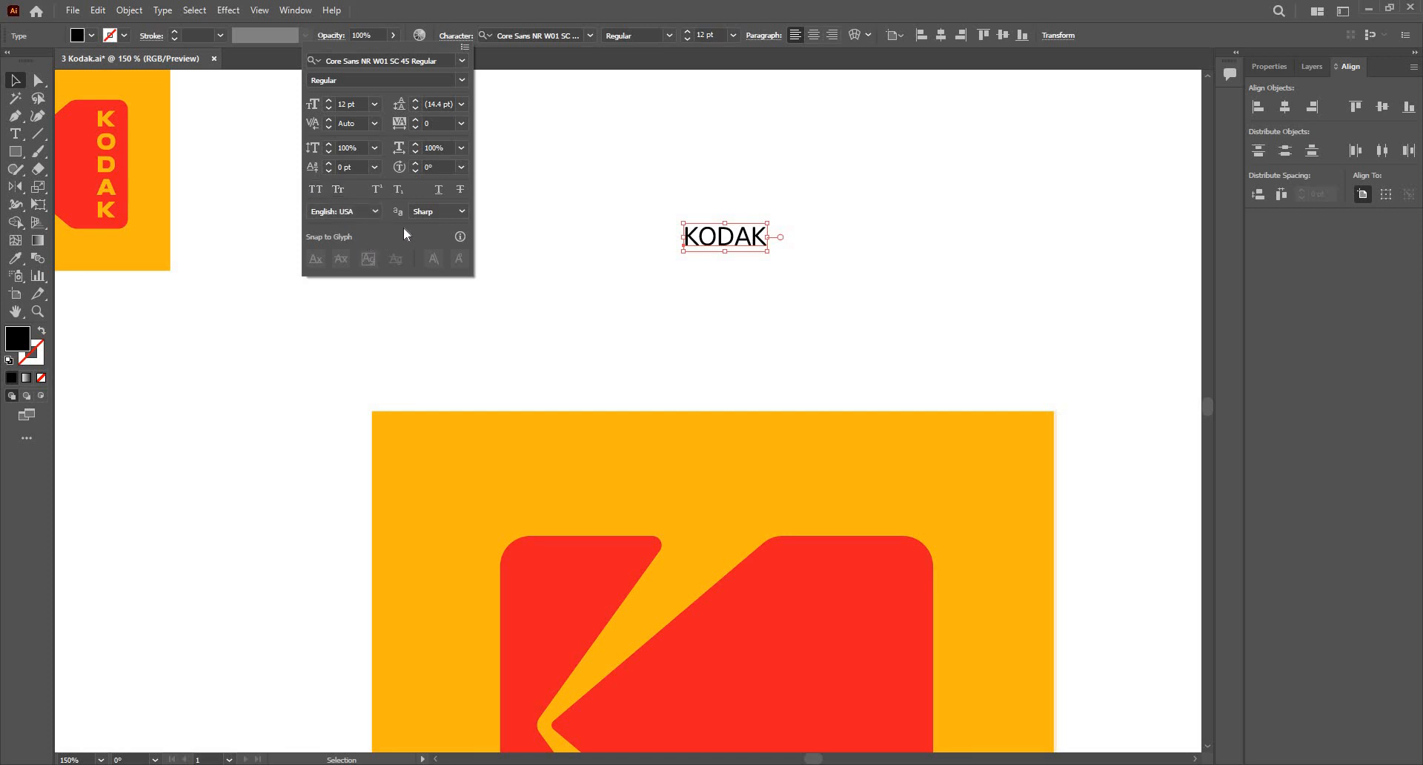
click(465, 48)
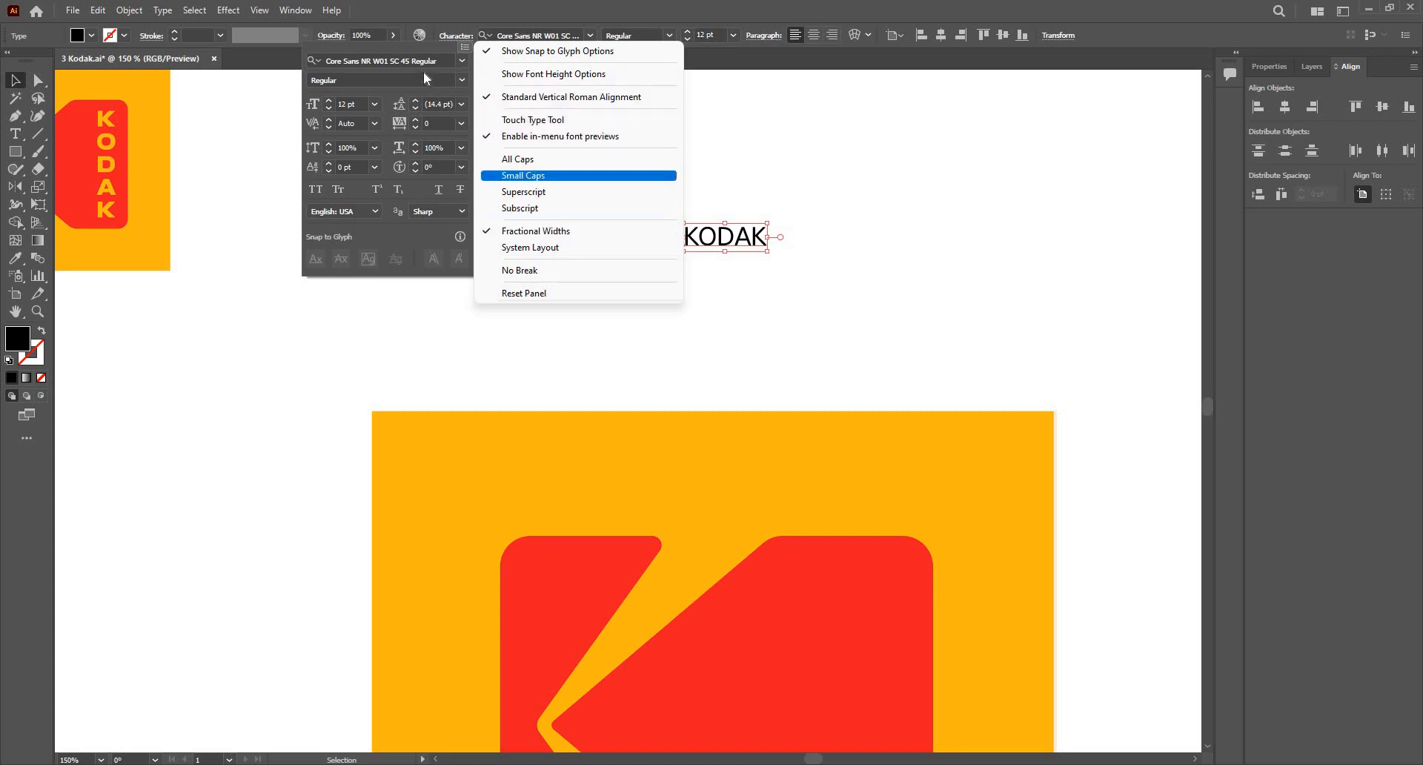
click(445, 67)
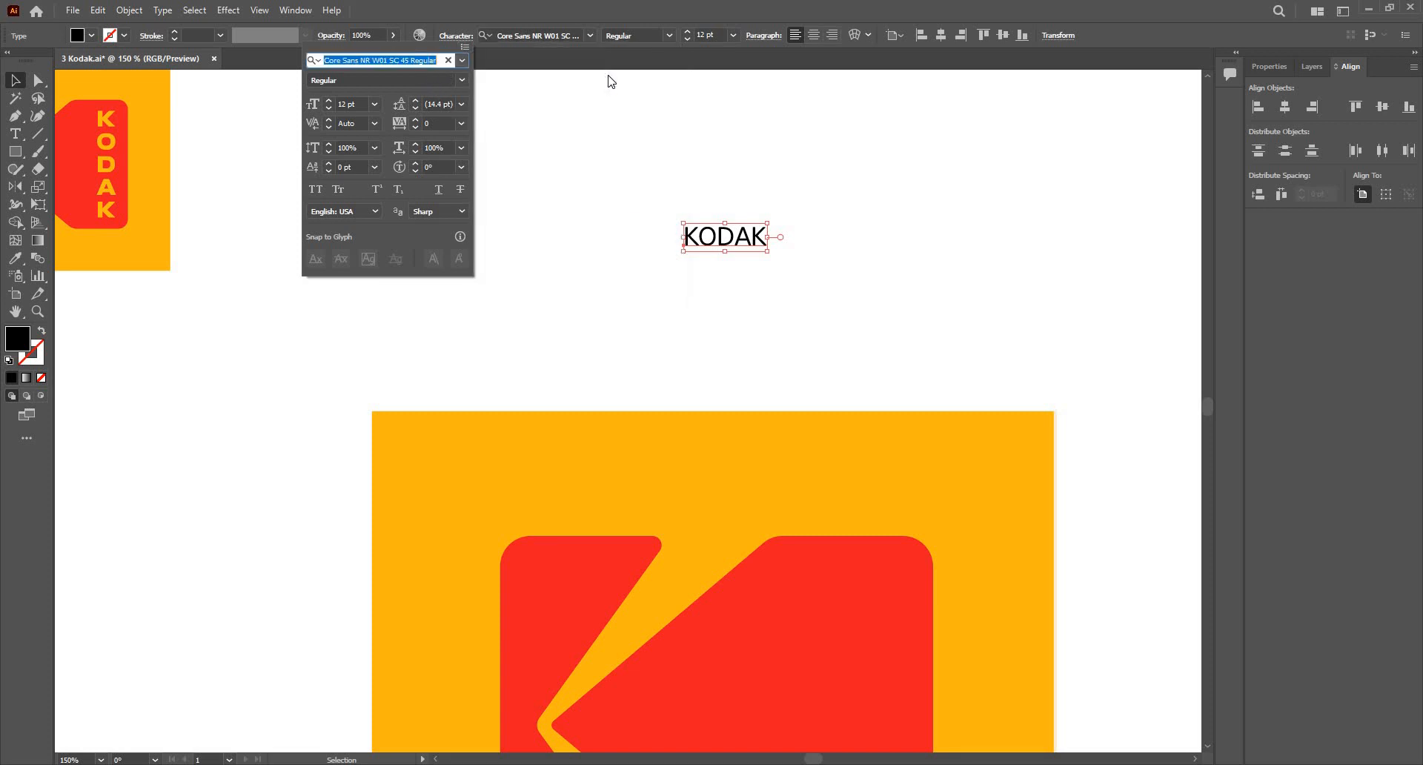
Step: Move the KODAK text close beside the small reference logo
click(706, 233)
scroll(742, 216, down, 3)
scroll(708, 205, up, 3)
drag(801, 248, 361, 190)
scroll(300, 168, up, 3)
scroll(534, 265, down, 2)
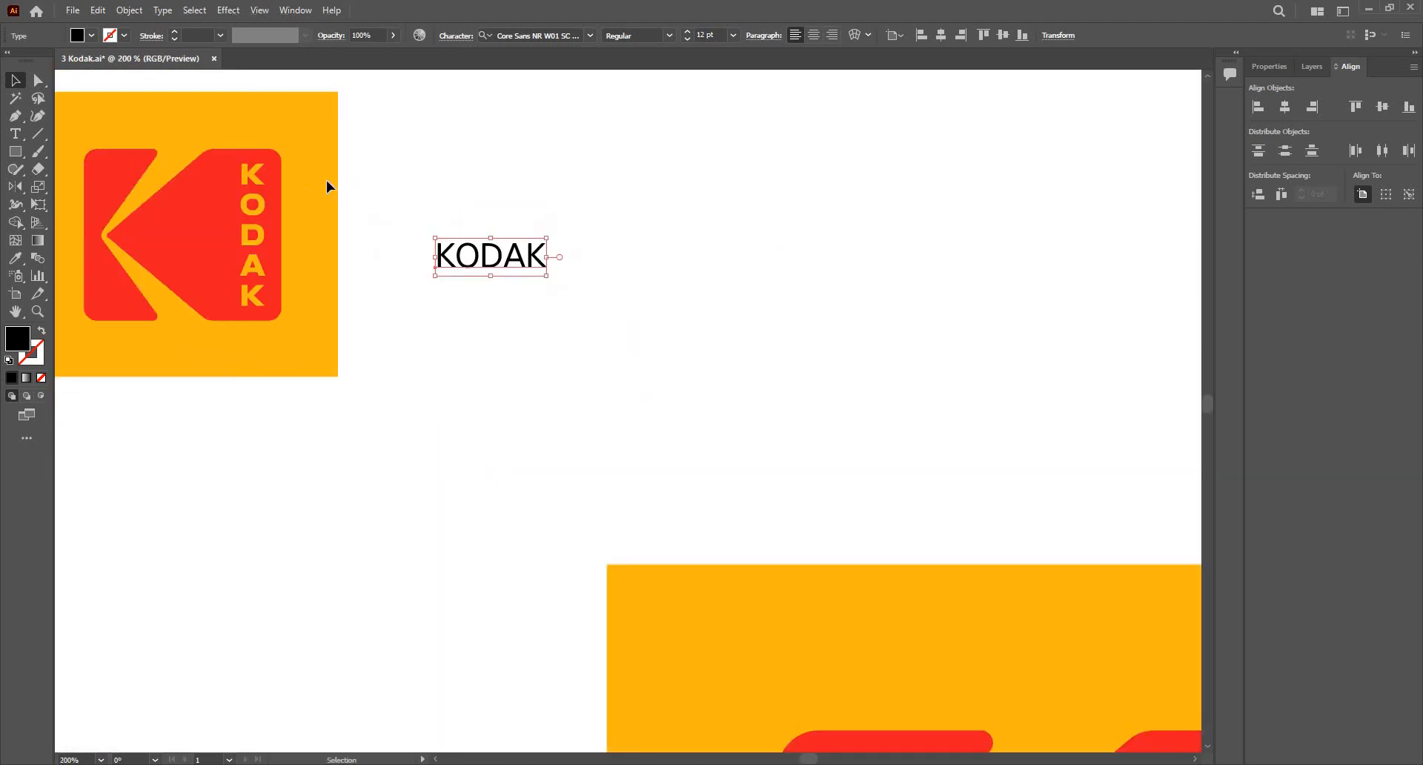
drag(227, 184, 362, 184)
scroll(361, 184, up, 1)
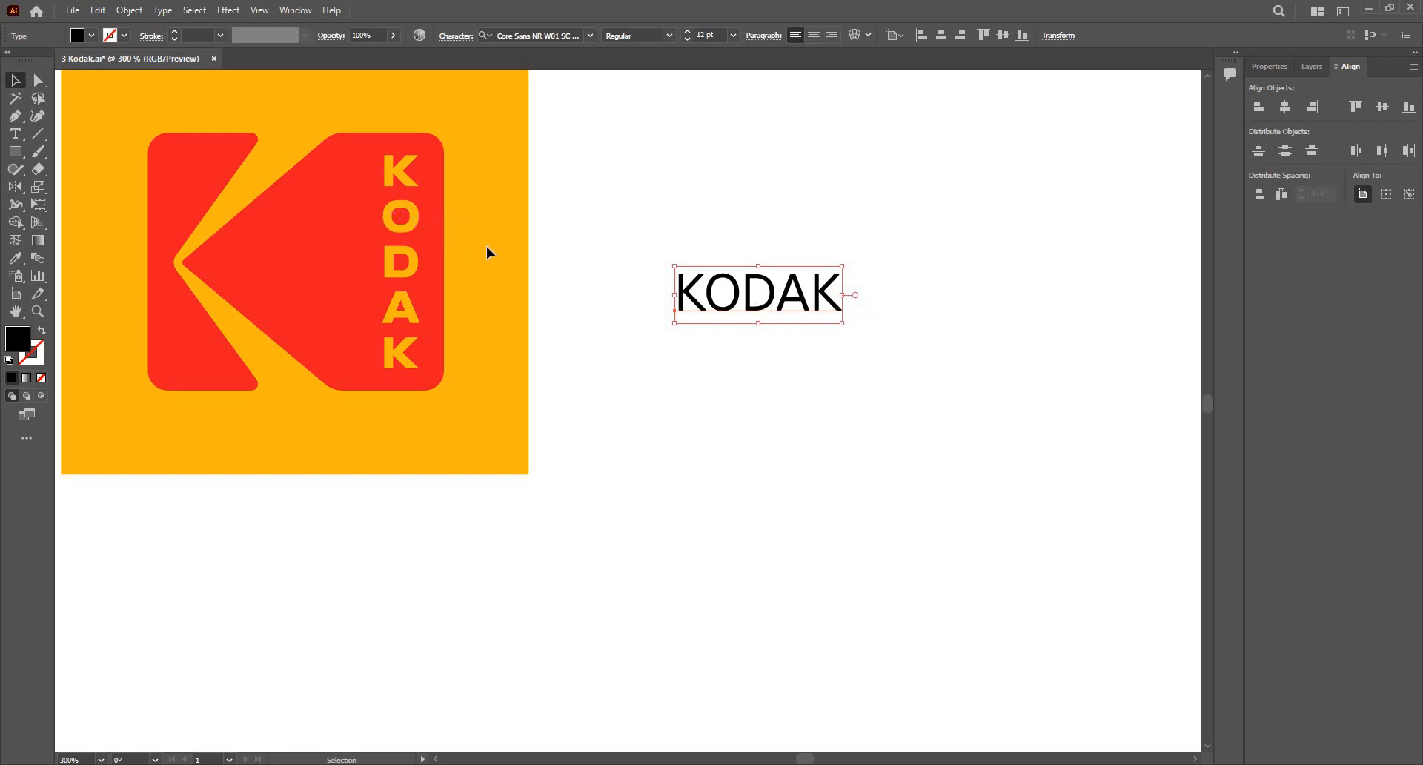
Step: Copy the word KODAK into a new vertical text beside the reference logo and delete the horizontal KODAK text
key(t)
click(715, 295)
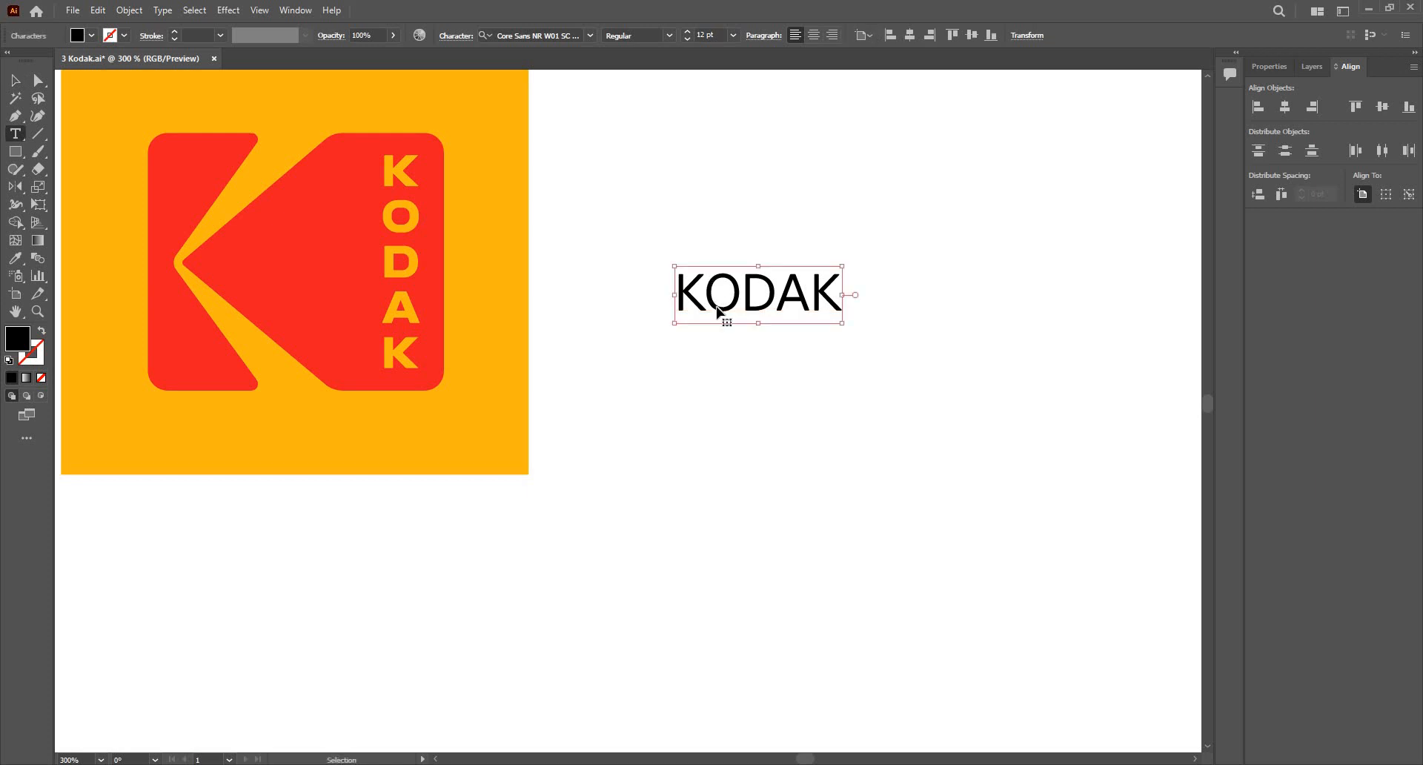
key(ctrl+a)
key(ctrl+c)
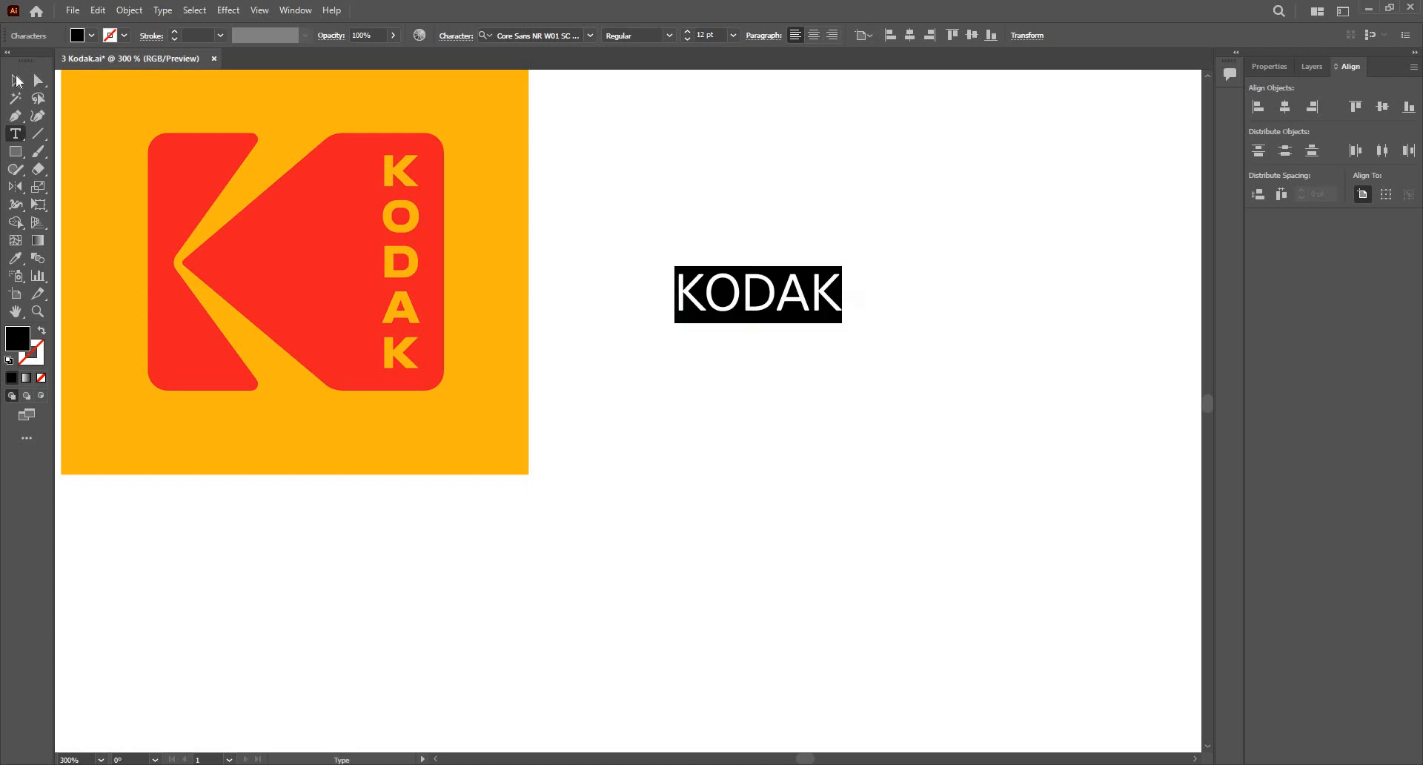
click(16, 80)
drag(20, 139, 102, 187)
click(598, 141)
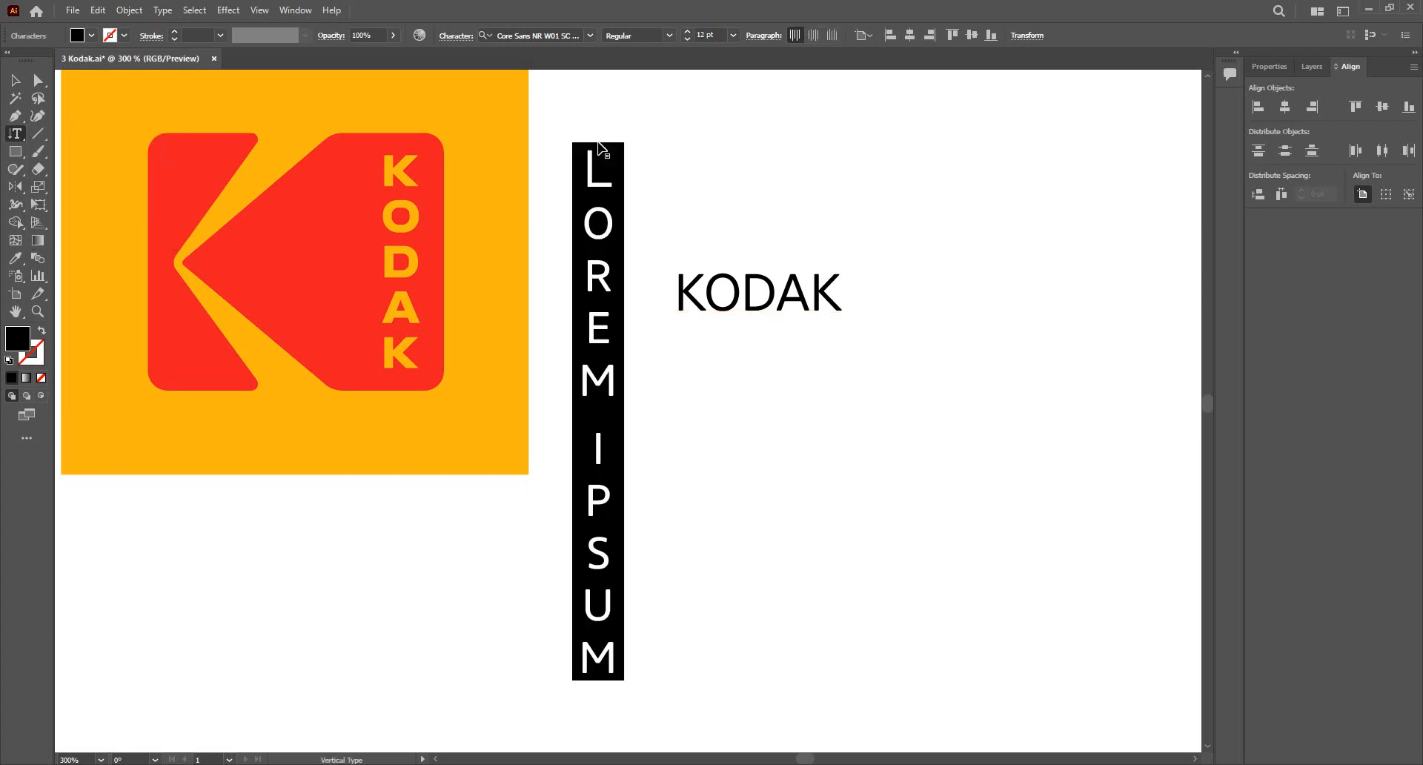
key(ctrl+v)
click(11, 83)
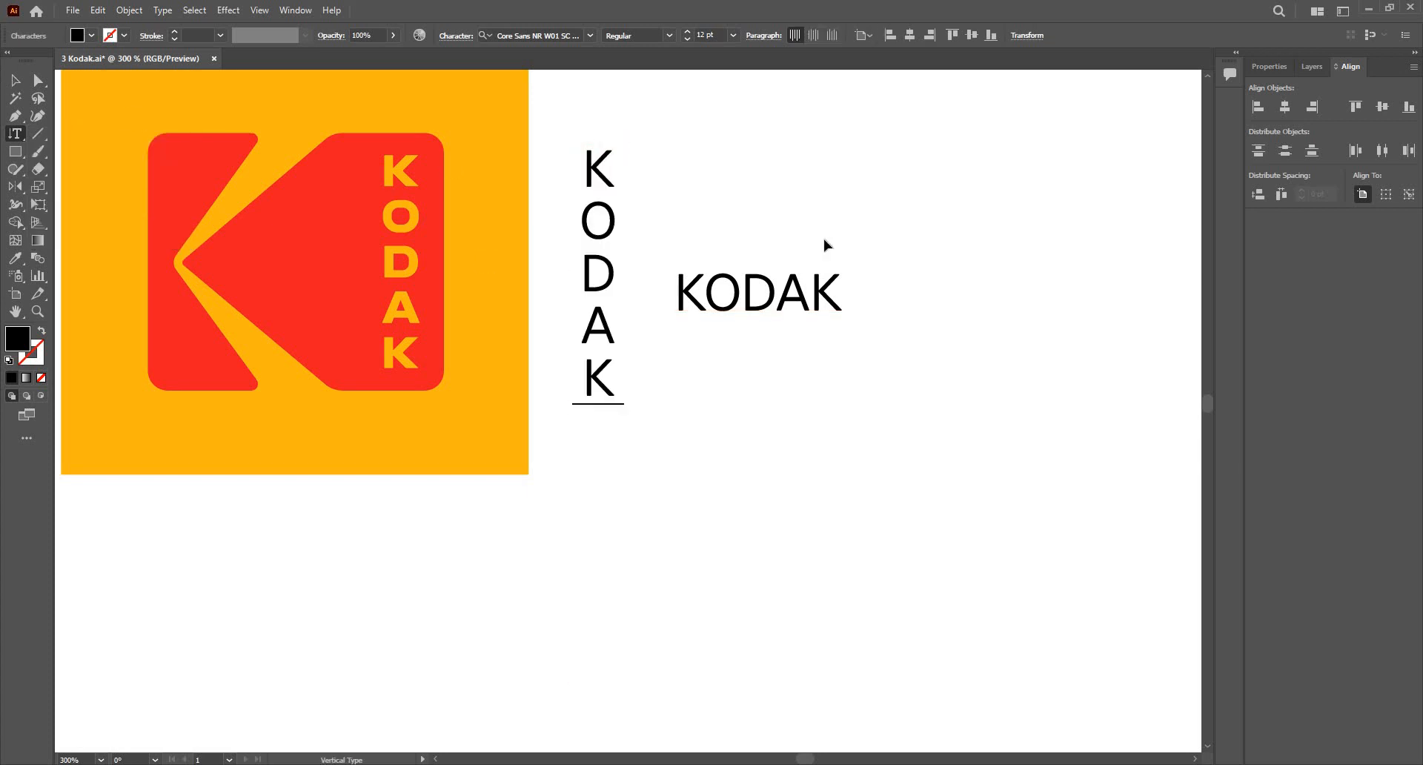
click(798, 299)
key(Delete)
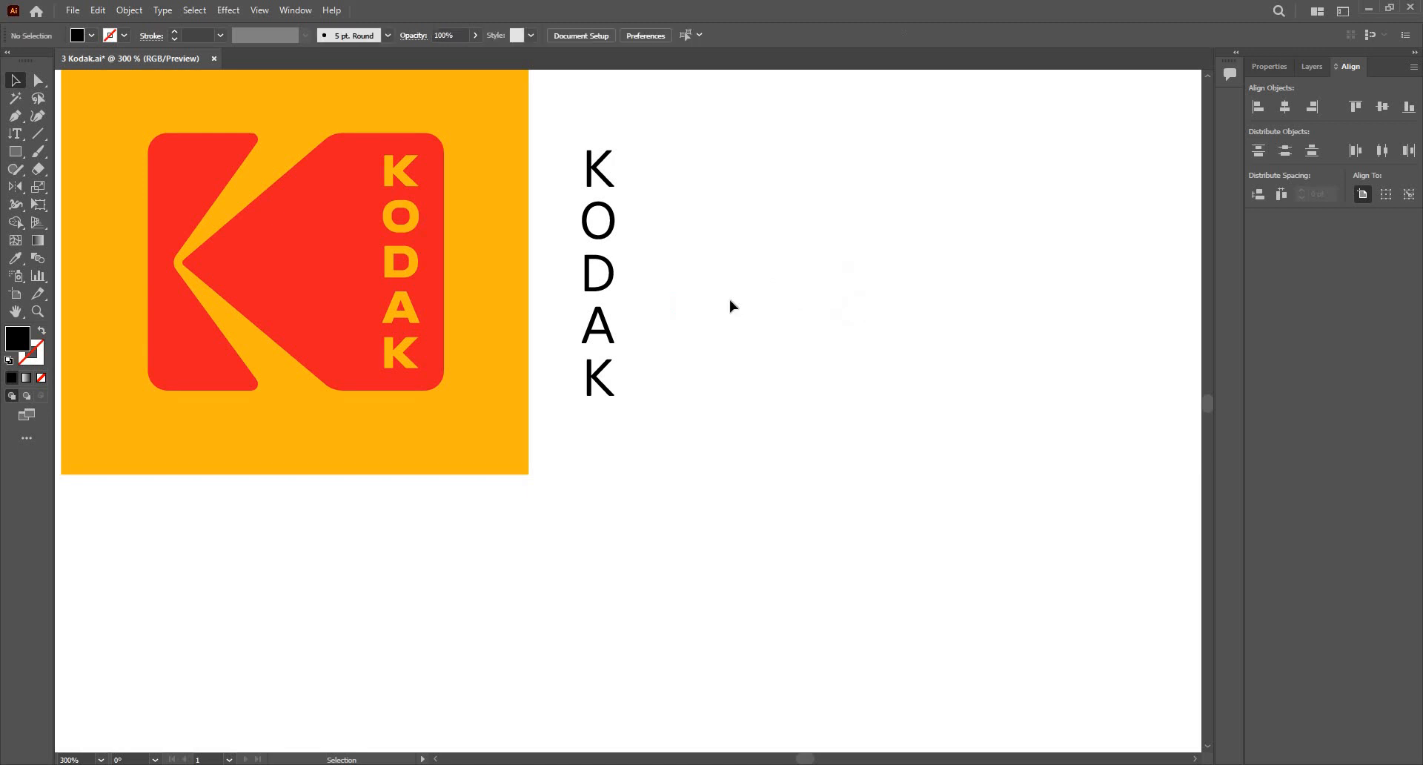
Step: Check the character settings of the vertical KODAK text beside the reference logo
scroll(586, 320, down, 3)
scroll(584, 319, up, 2)
click(584, 311)
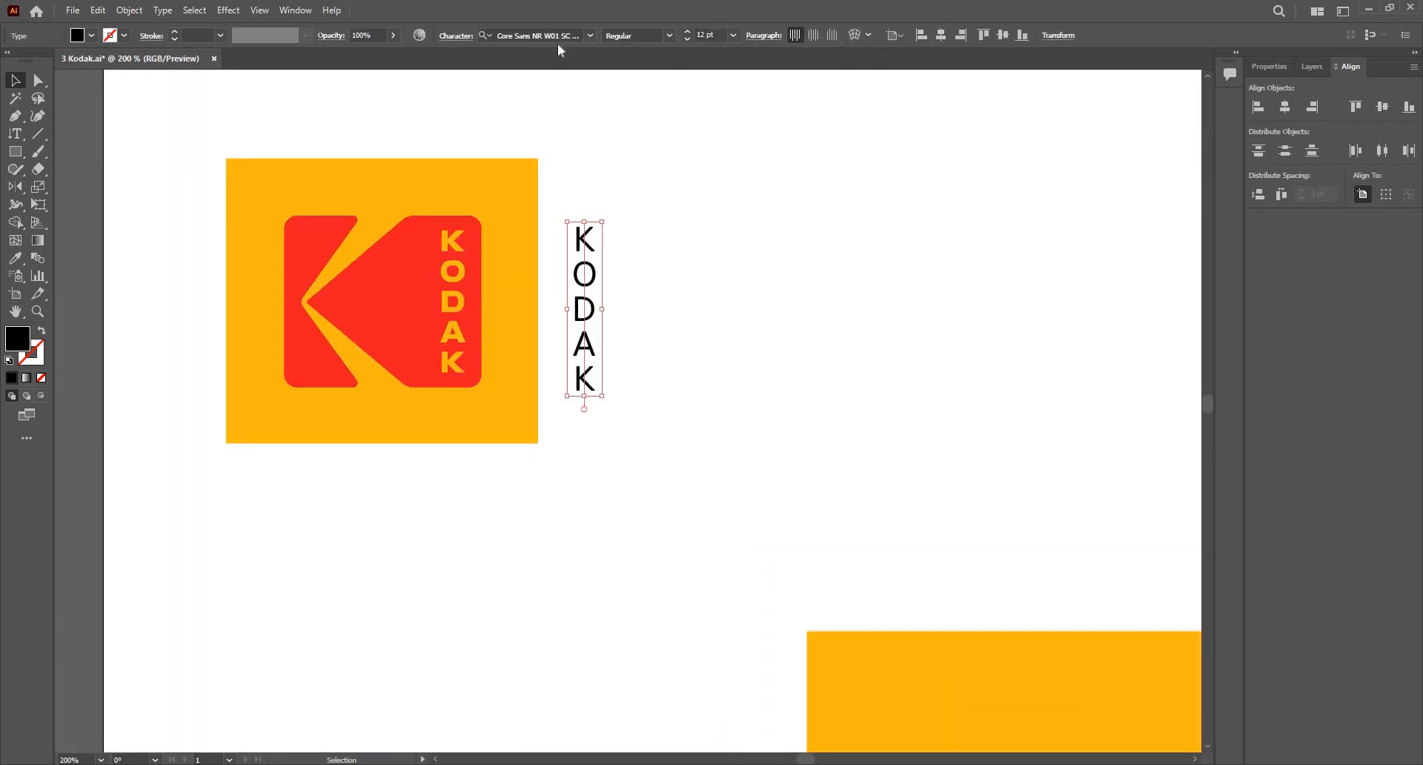
click(456, 35)
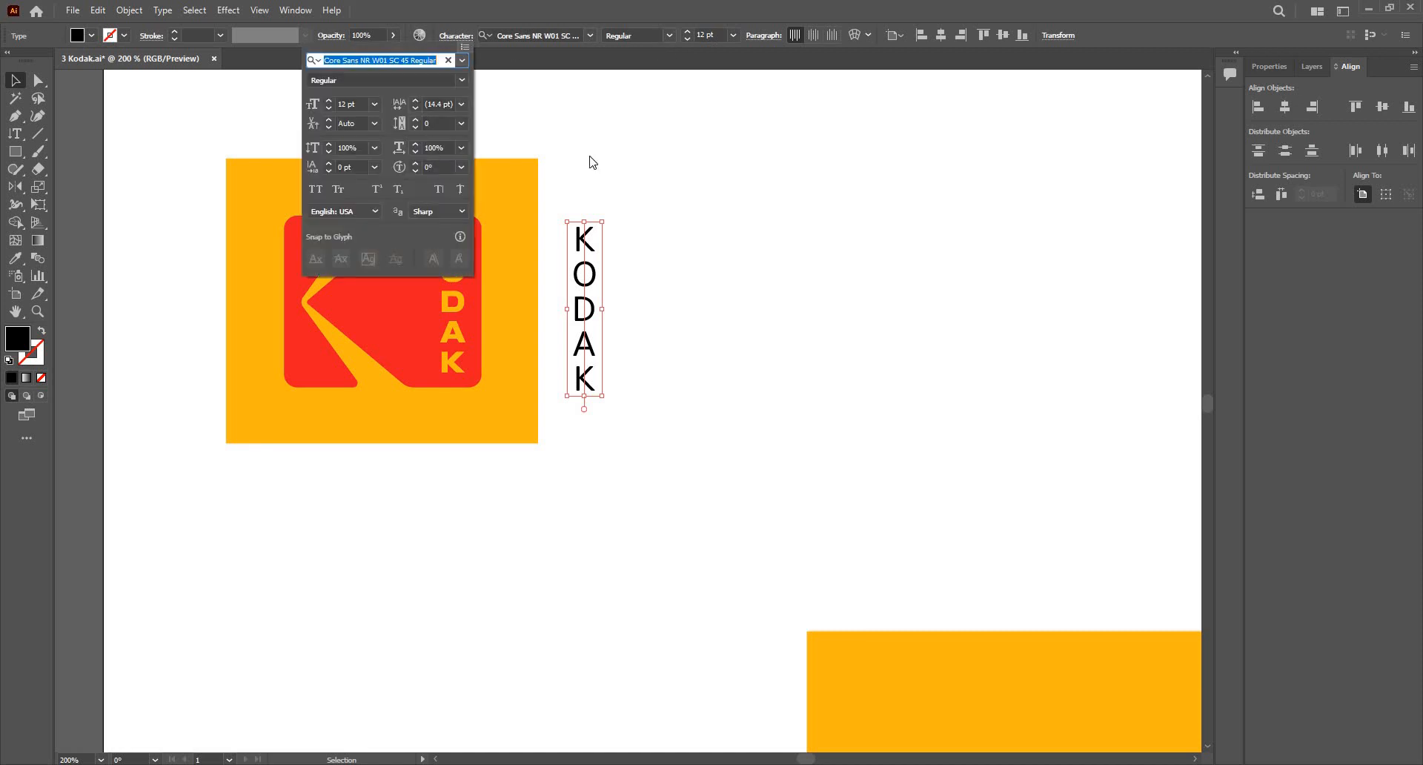
key(Escape)
Step: Move the vertical KODAK text onto the red arrow-shaped part of the large logo and enlarge it to about 26.13 pt
key(ctrl+minus)
key(ctrl+minus)
key(ctrl+minus)
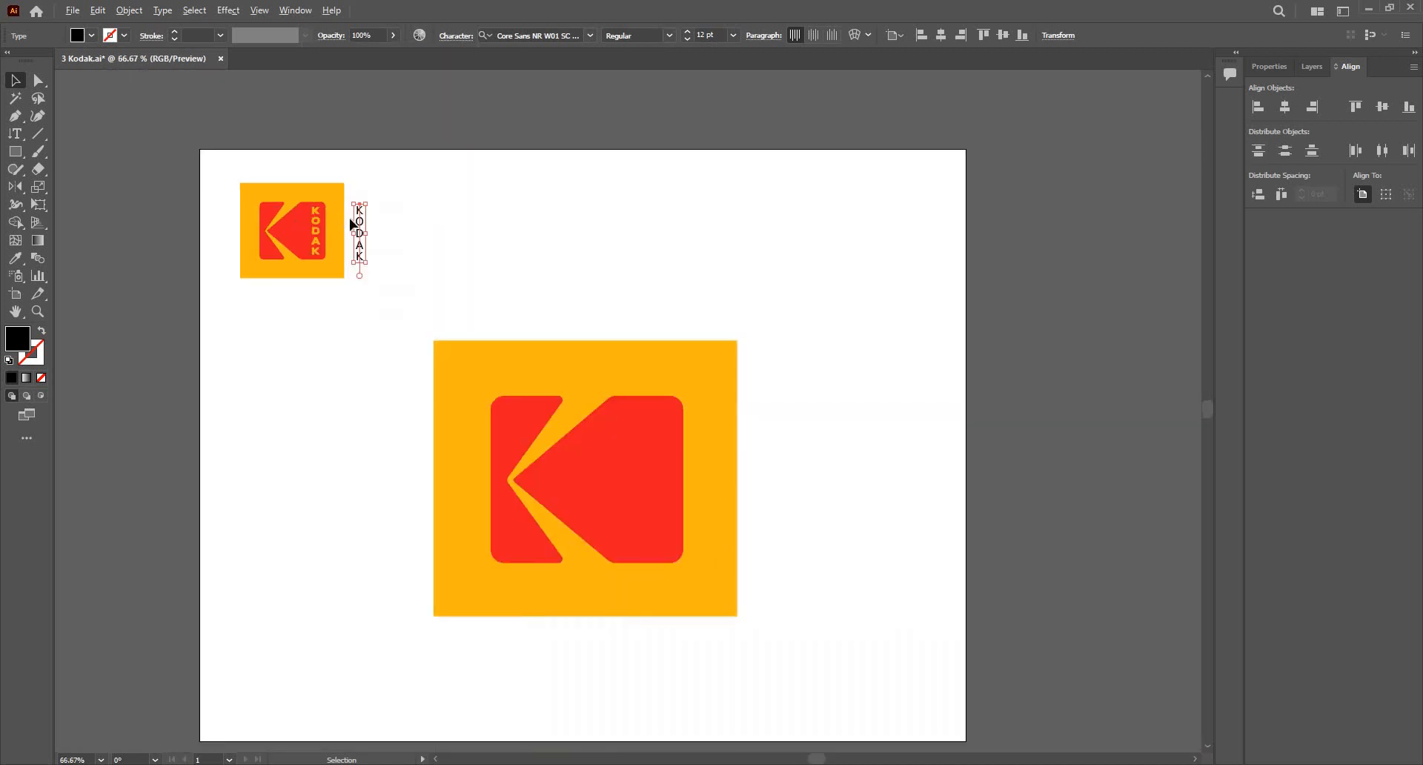
drag(359, 234, 617, 292)
key(ctrl+plus)
key(ctrl+plus)
drag(658, 408, 653, 463)
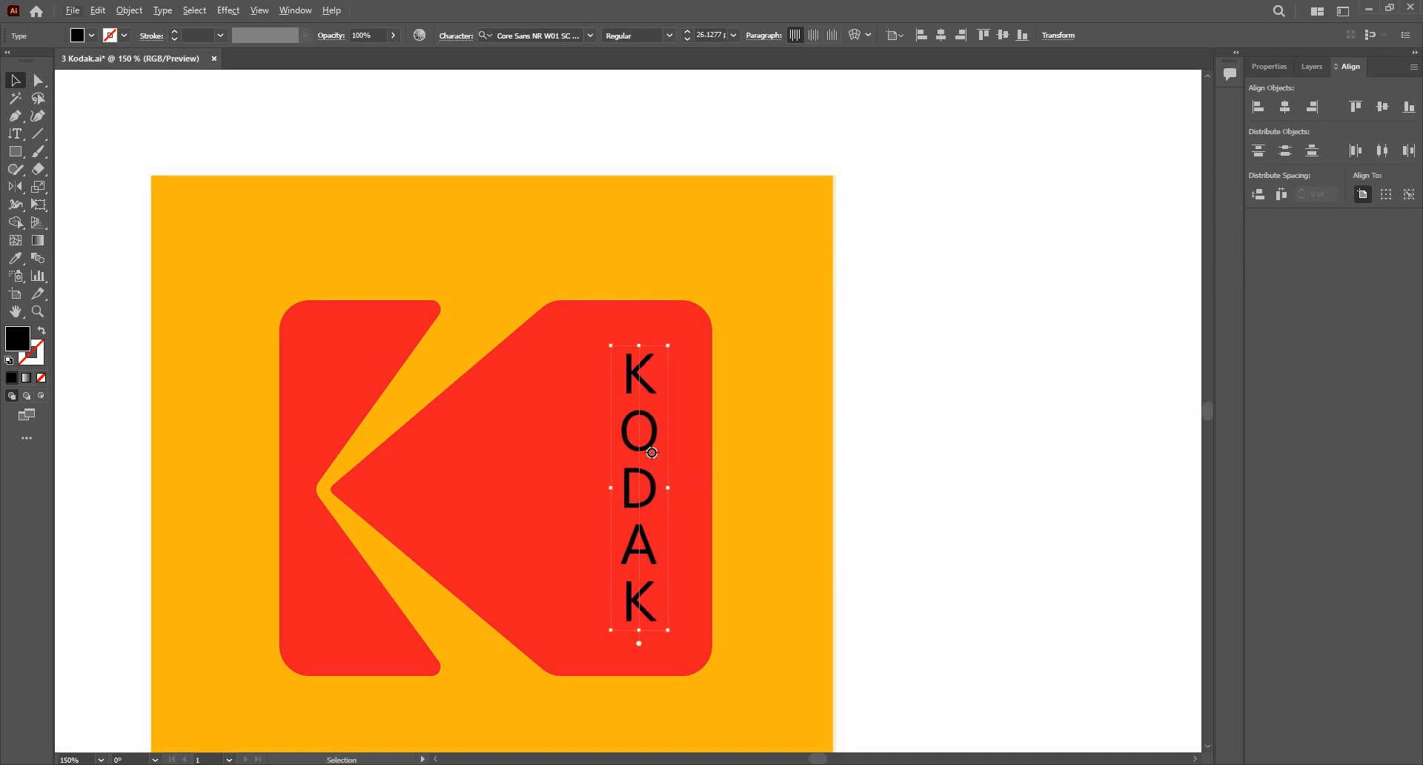
Step: Recolour the vertical KODAK text with the logo's yellow background colour using the Eyedropper, and deselect it
key(i)
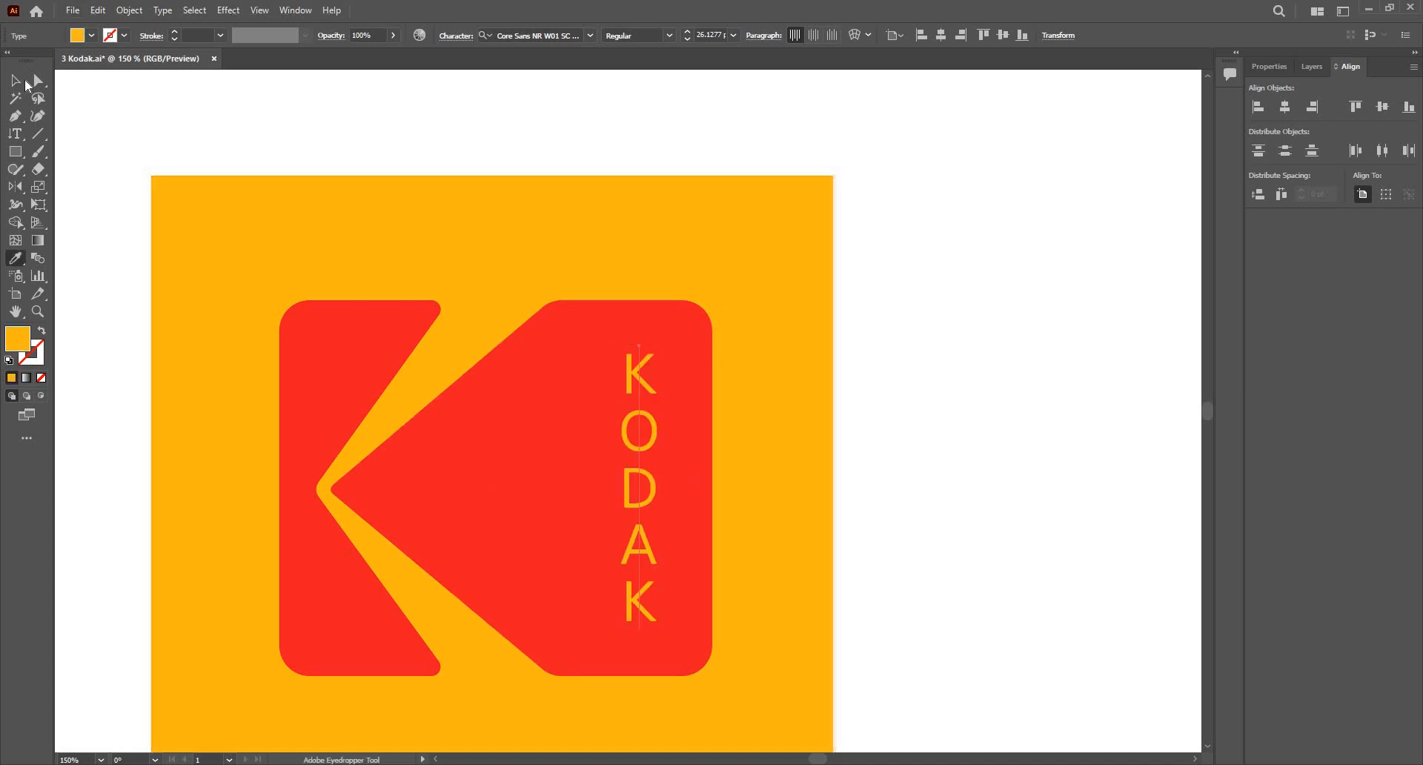
click(21, 79)
click(966, 312)
Step: Check the font styles and the All Caps option available for the yellow KODAK text in the large logo
scroll(947, 321, down, 2)
click(813, 346)
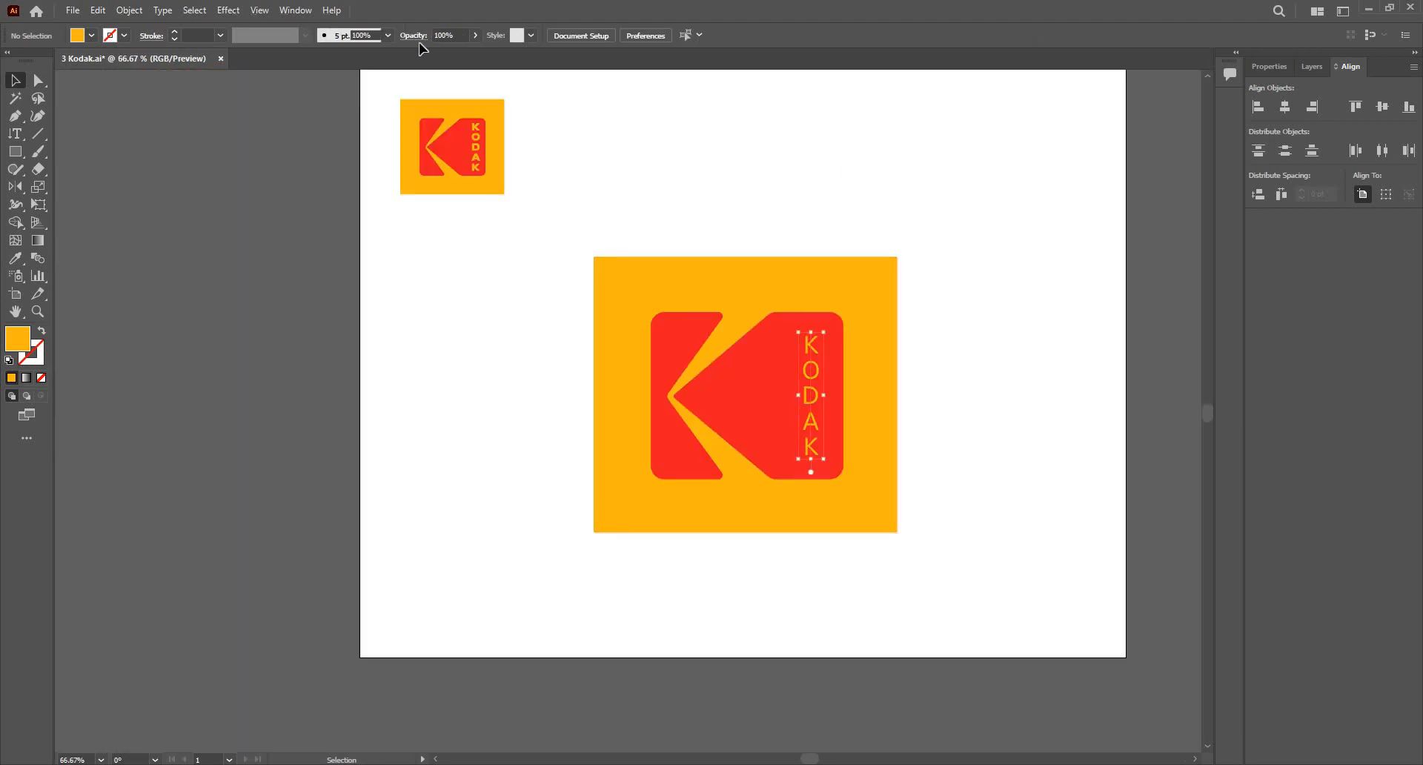
click(295, 11)
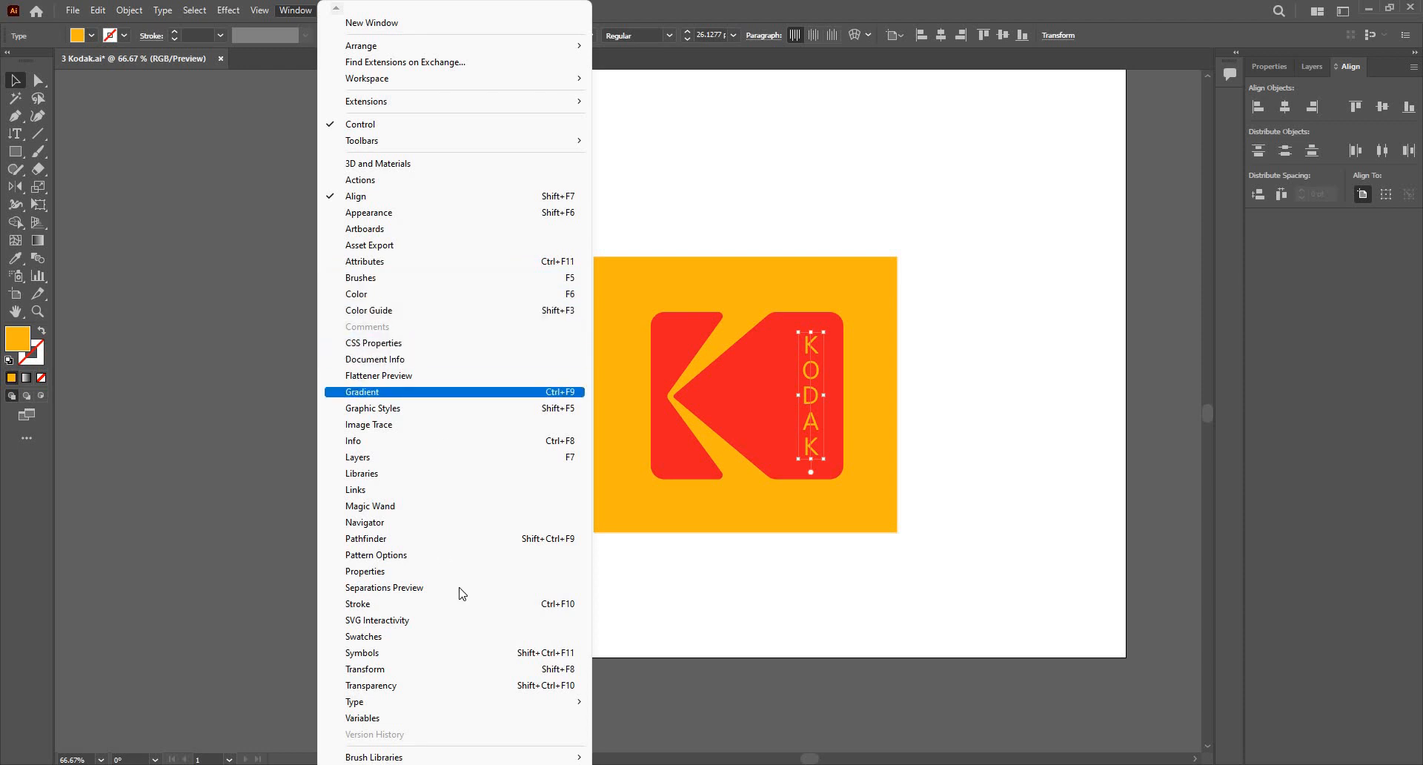
mouse_move(591, 702)
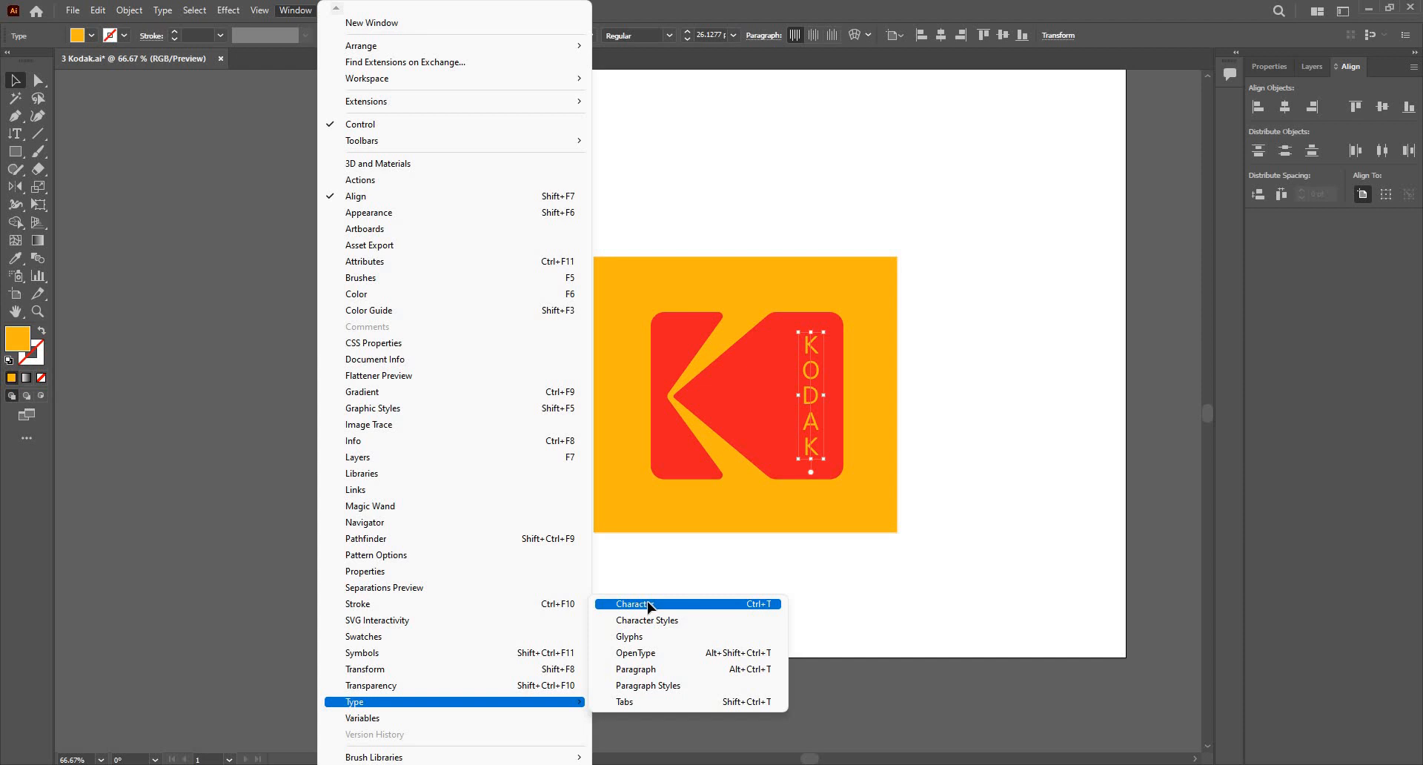
click(648, 605)
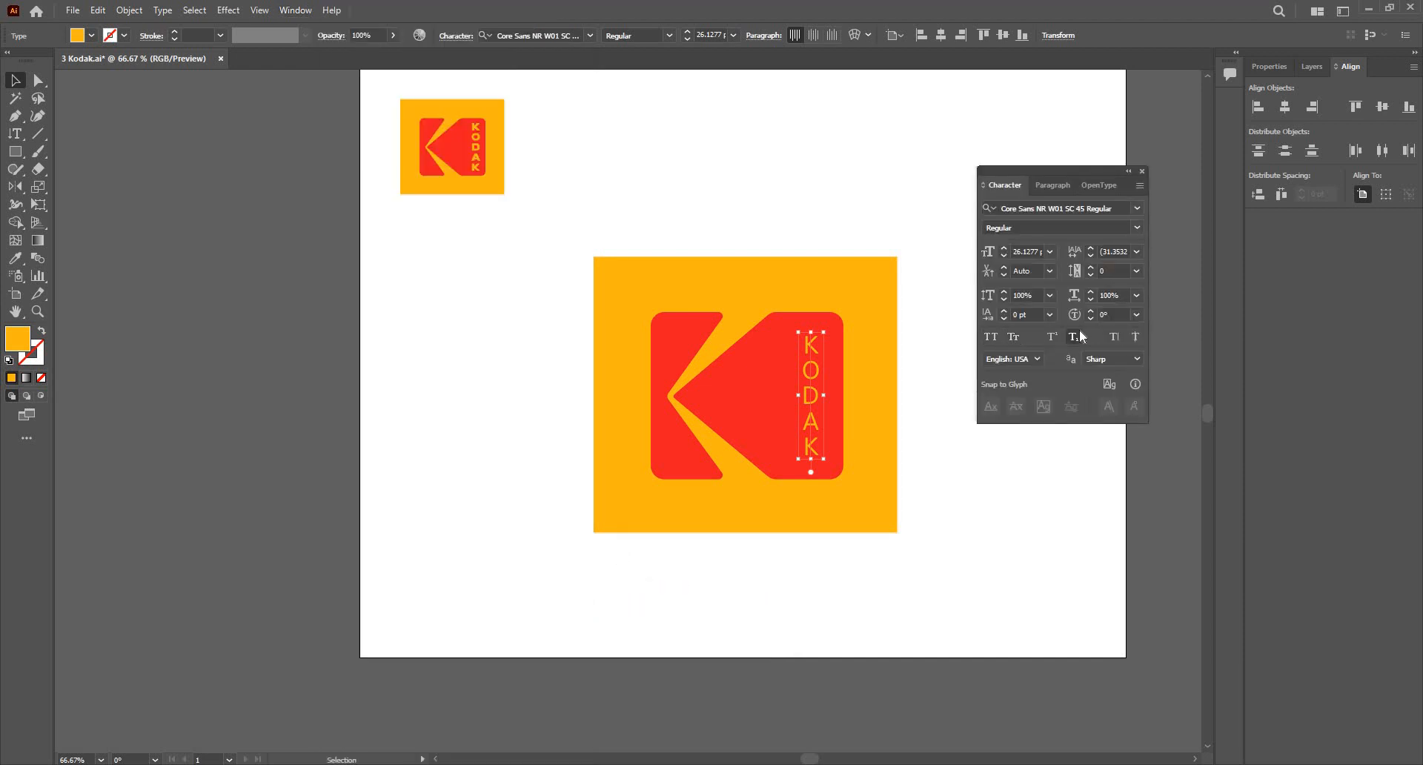
click(1136, 226)
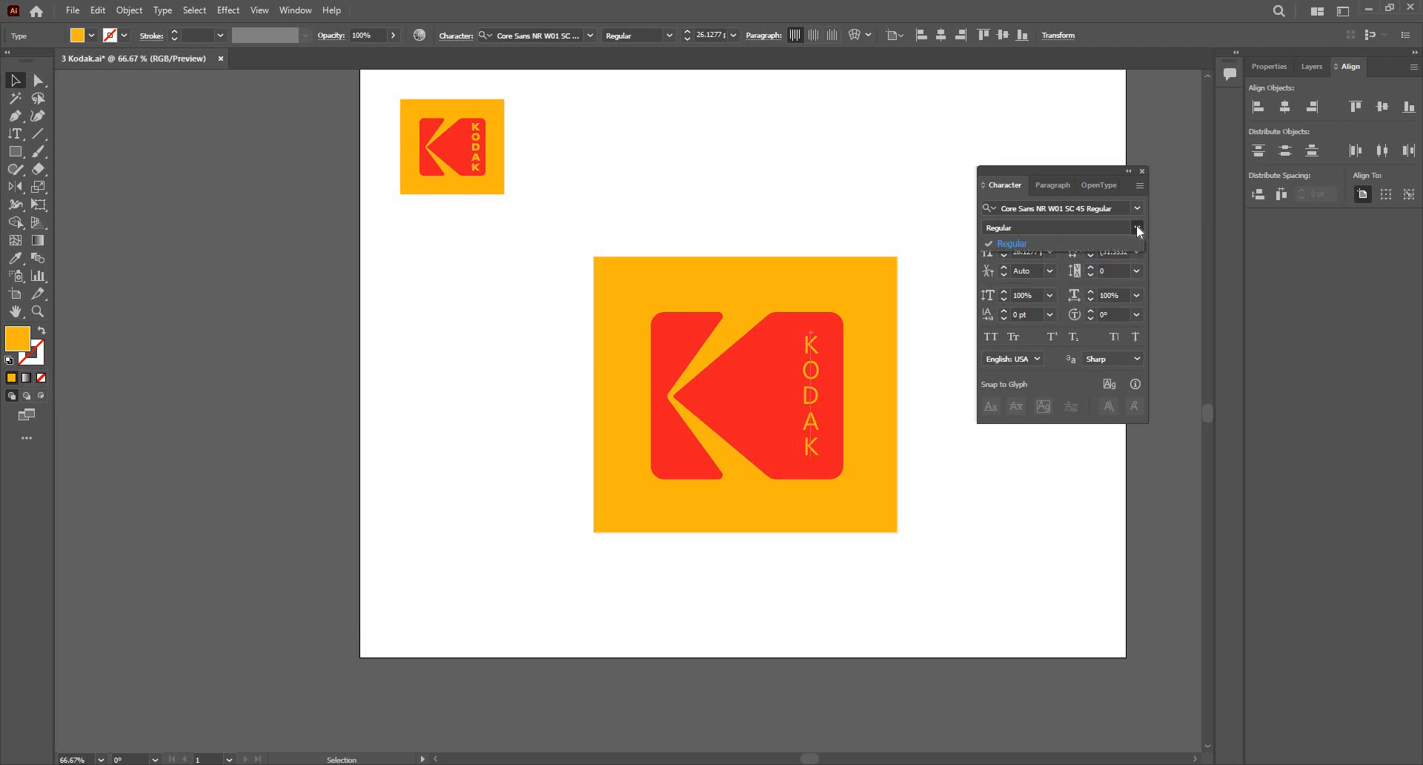
click(1103, 400)
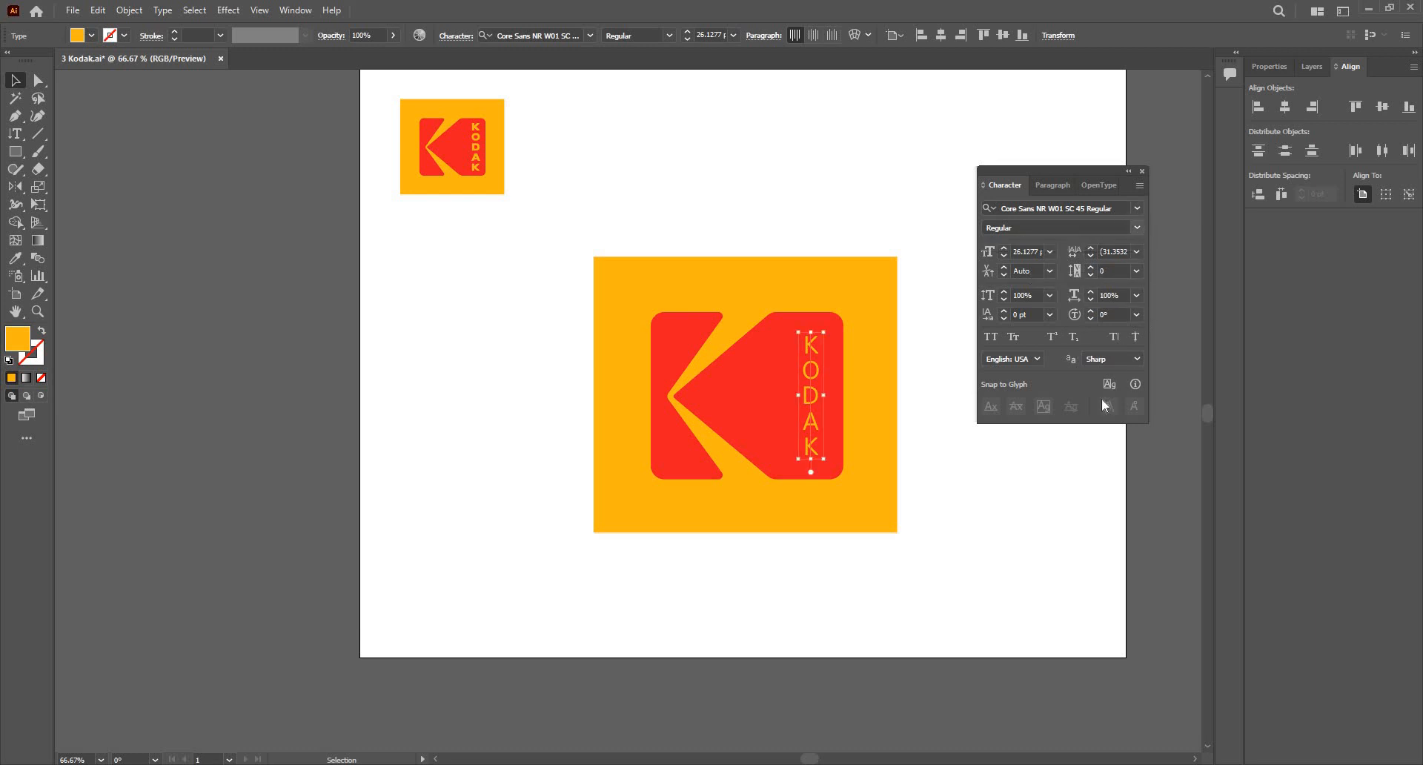
click(996, 338)
click(993, 338)
click(1142, 172)
Step: Compare the KODAK lettering on the large redrawn logo with the lettering of the small reference logo up close
click(713, 453)
scroll(775, 412, up, 1)
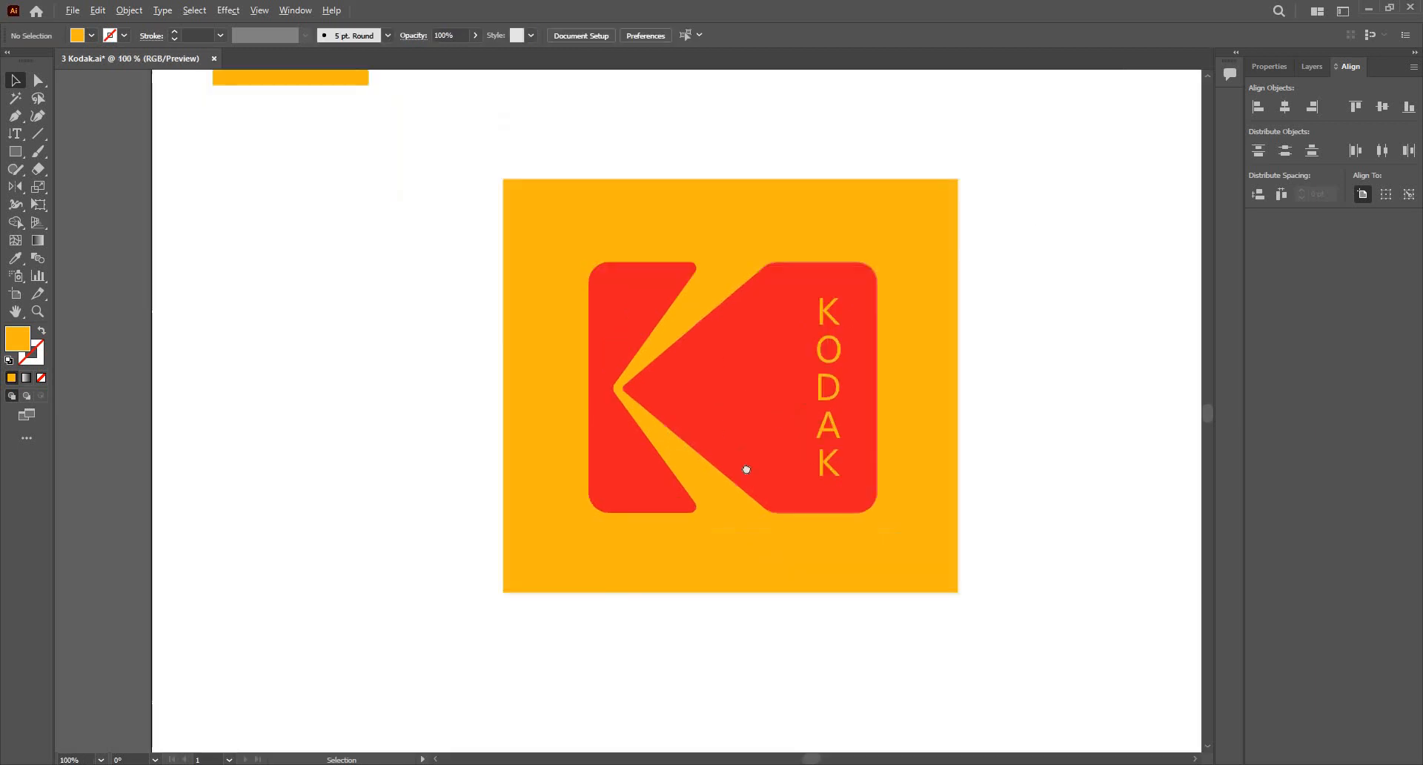
scroll(747, 469, down, 1)
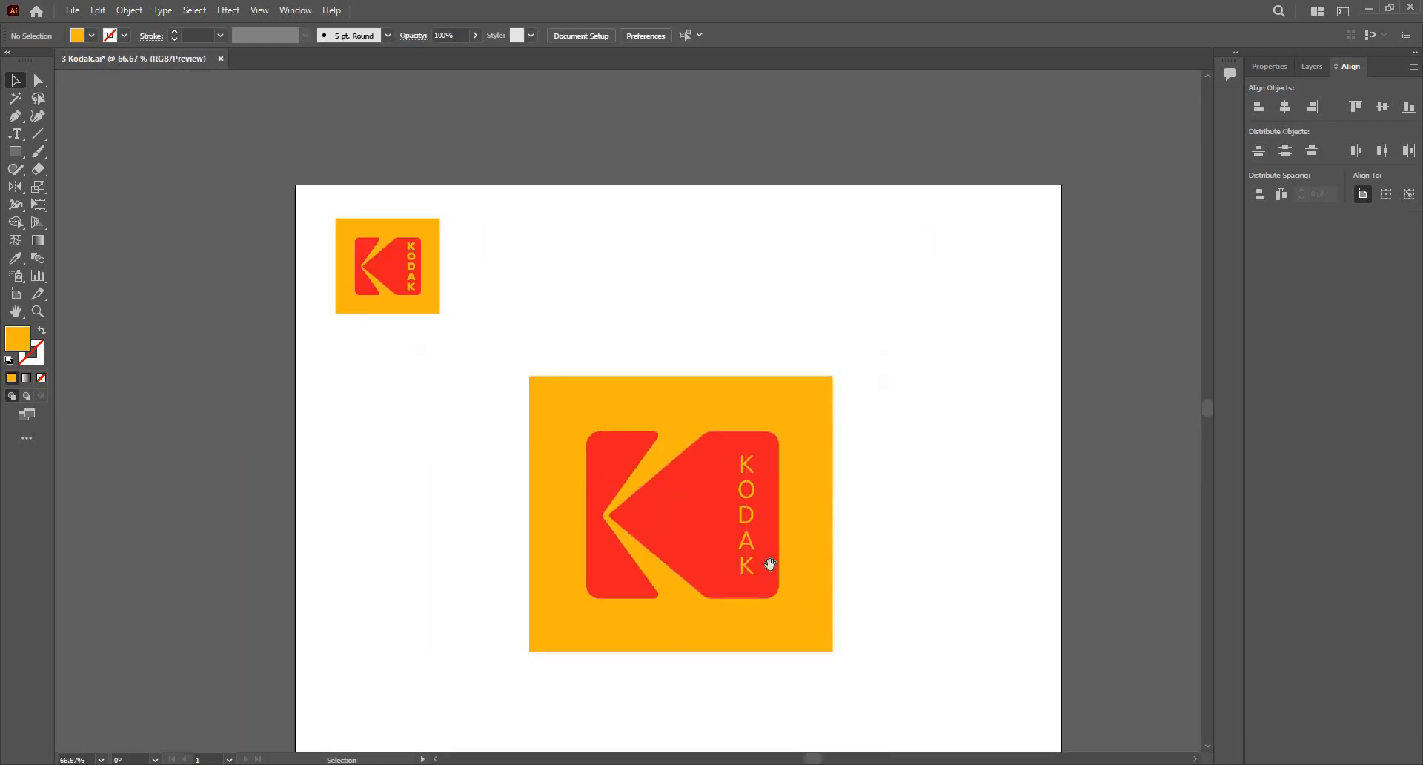
drag(711, 492, 660, 425)
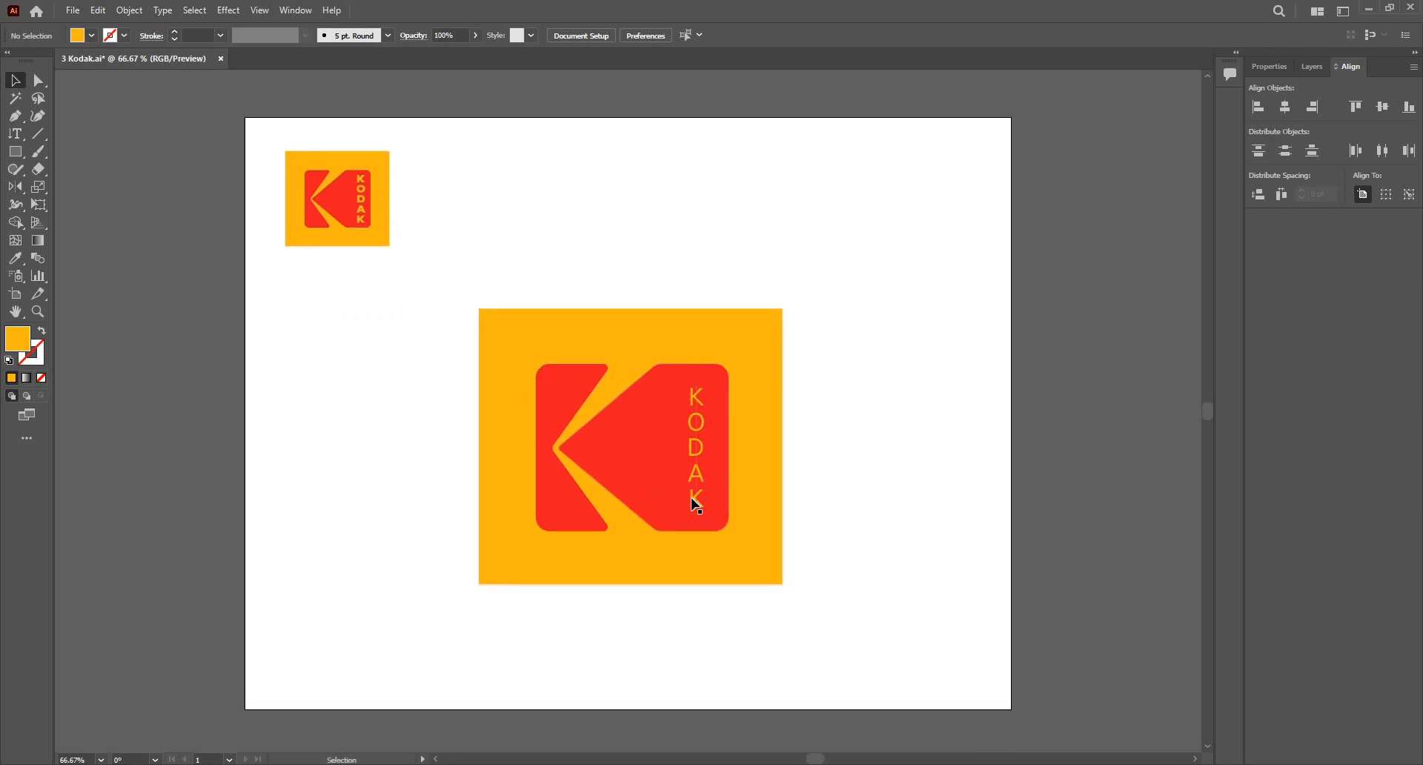
scroll(696, 501, up, 1)
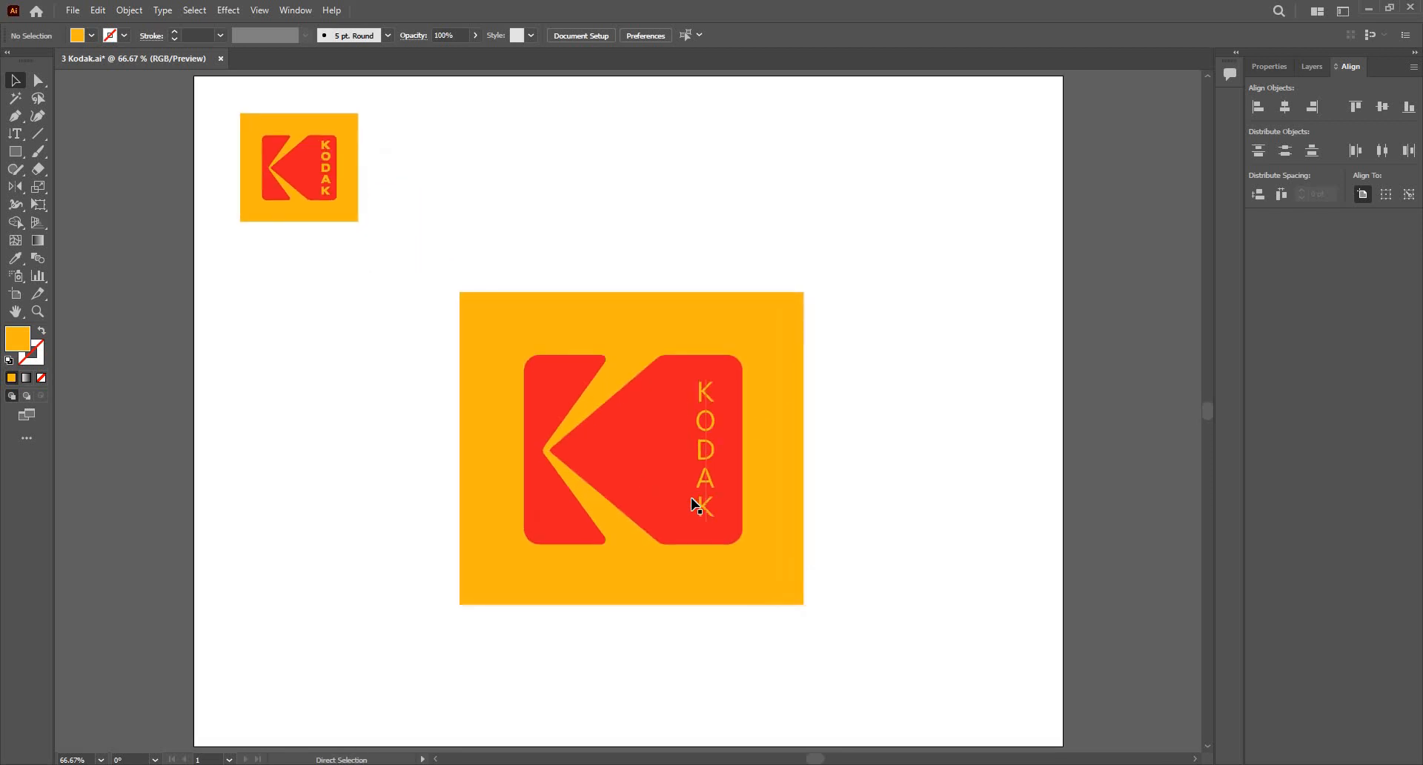
click(706, 439)
scroll(274, 142, up, 4)
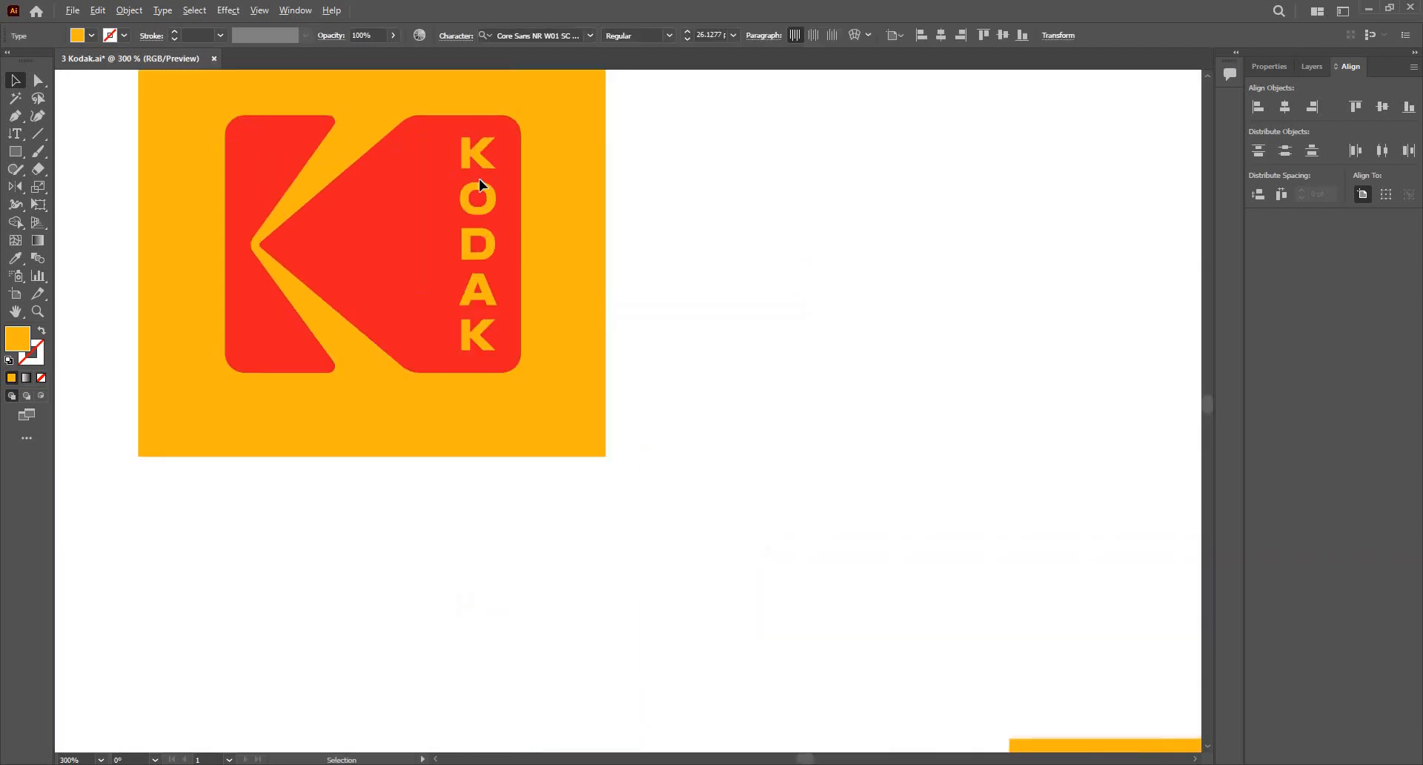
scroll(476, 156, up, 3)
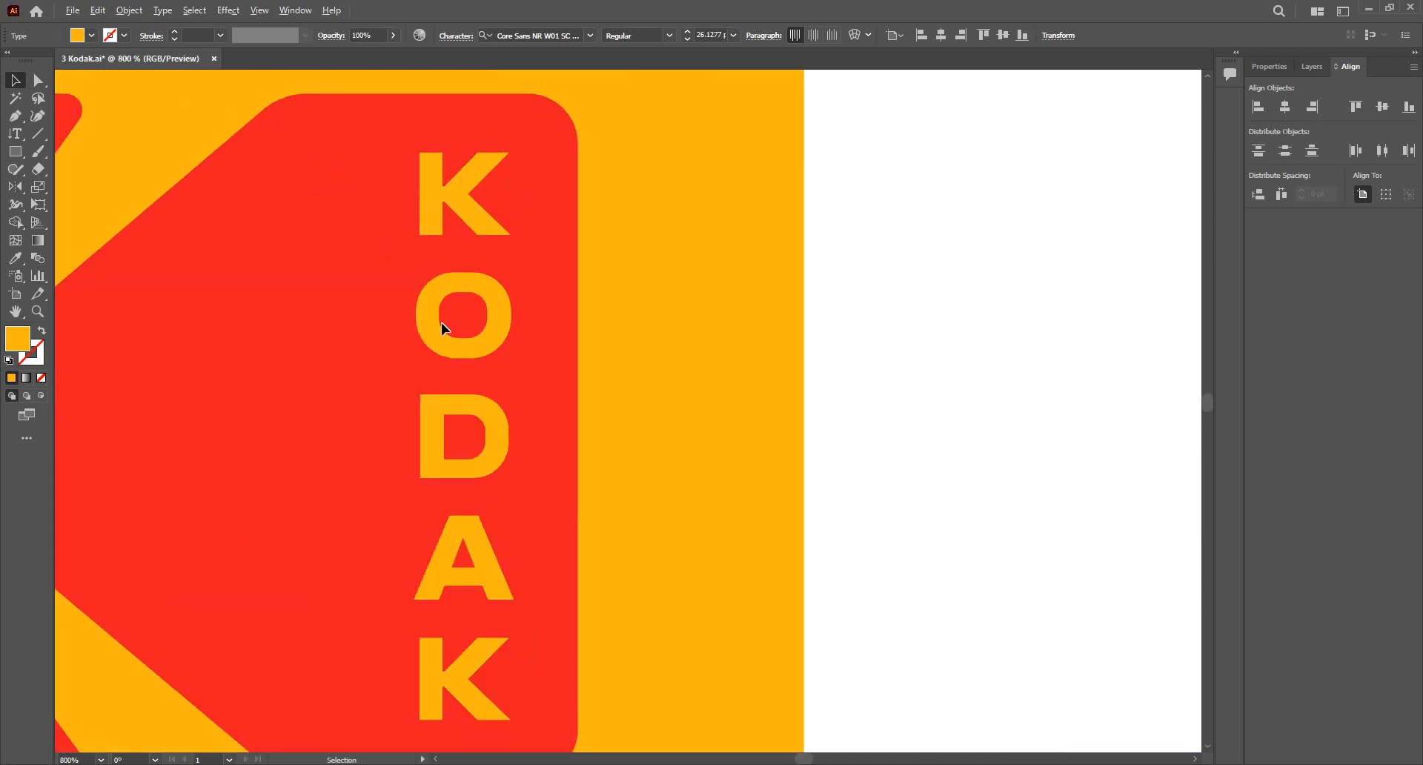
scroll(441, 327, down, 3)
scroll(437, 260, down, 4)
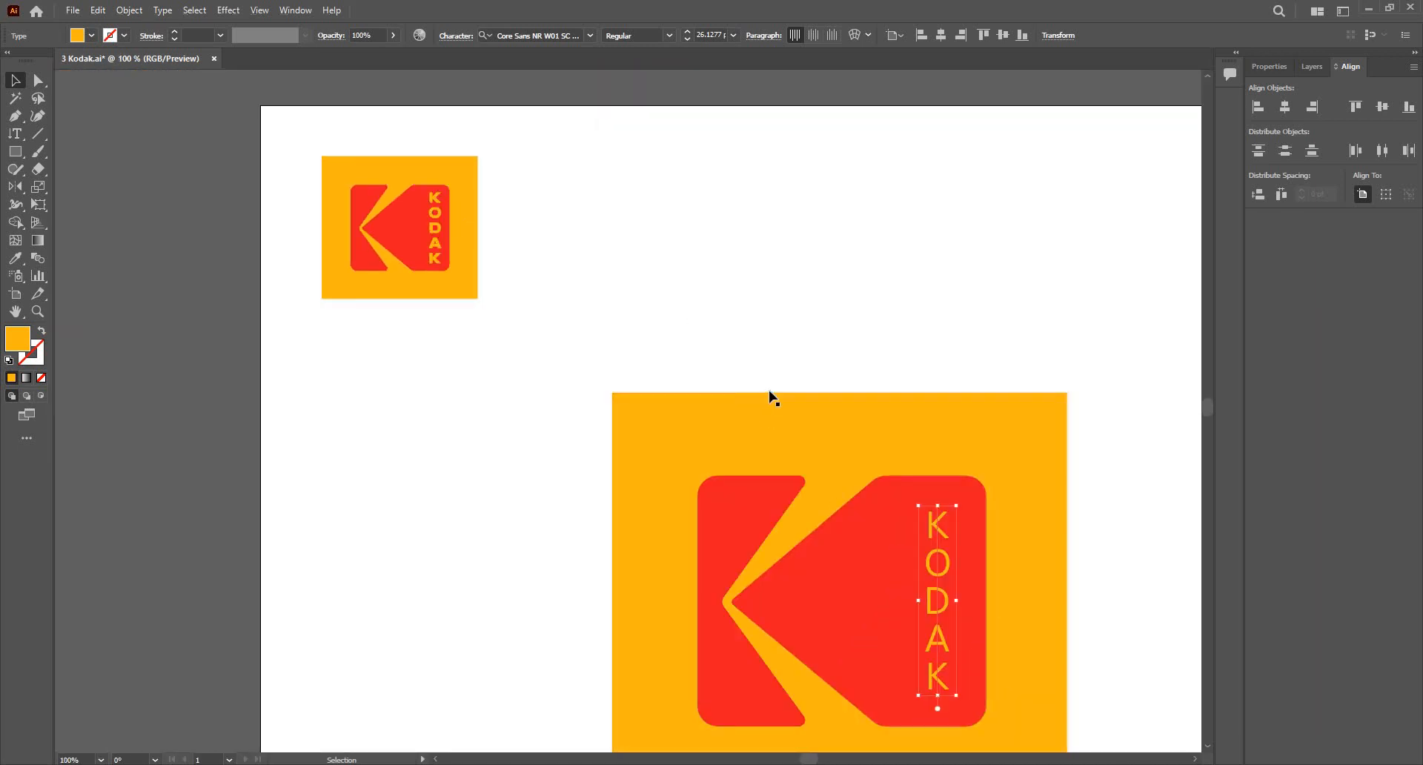
drag(933, 697, 737, 467)
scroll(729, 306, down, 1)
scroll(727, 305, up, 1)
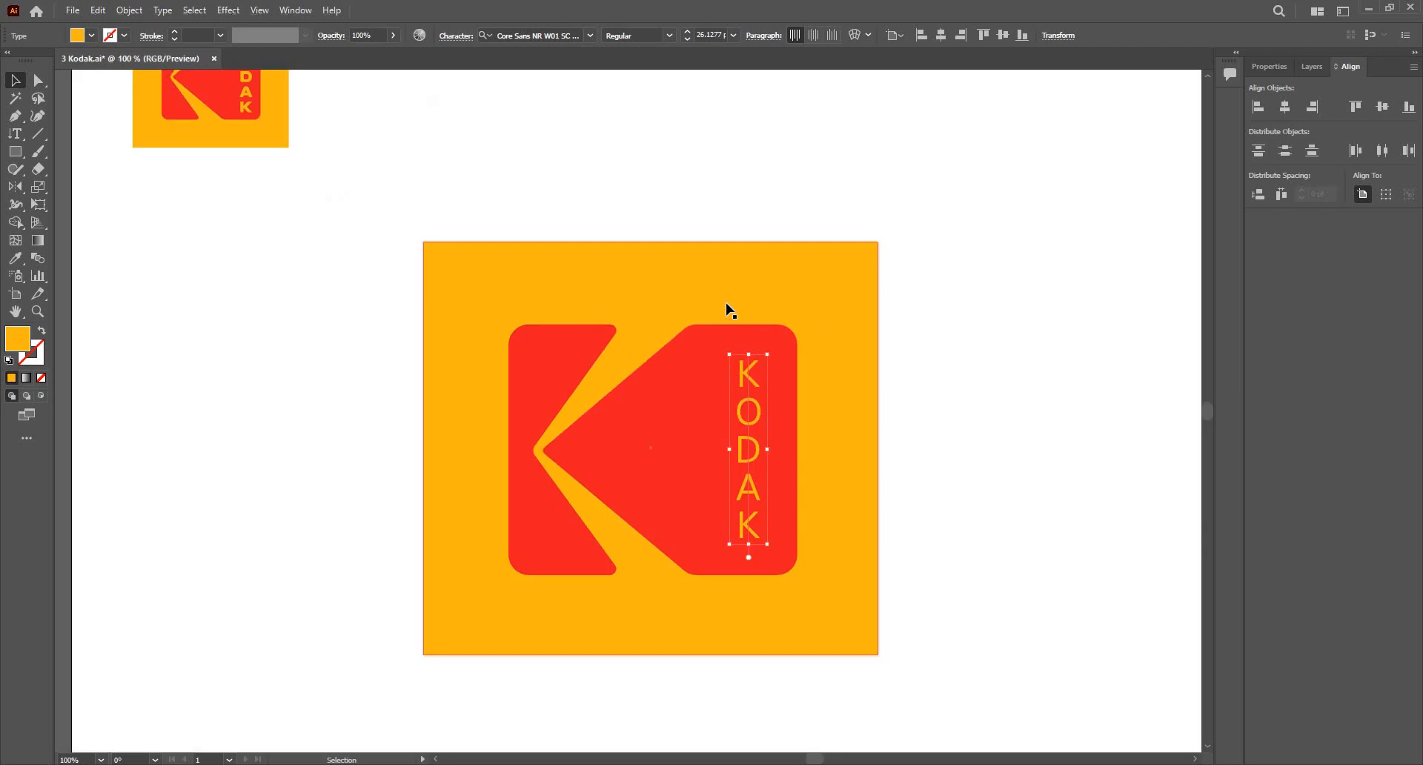
click(876, 300)
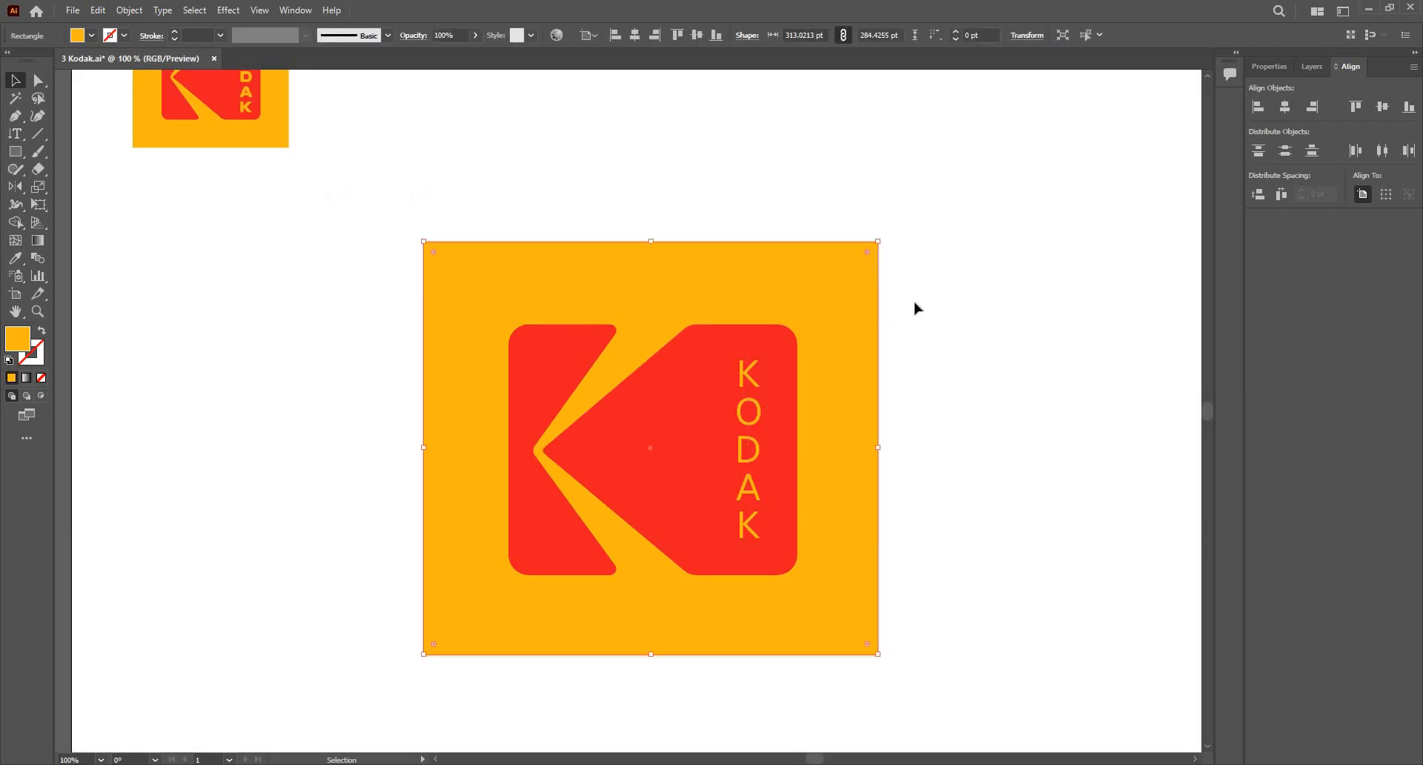